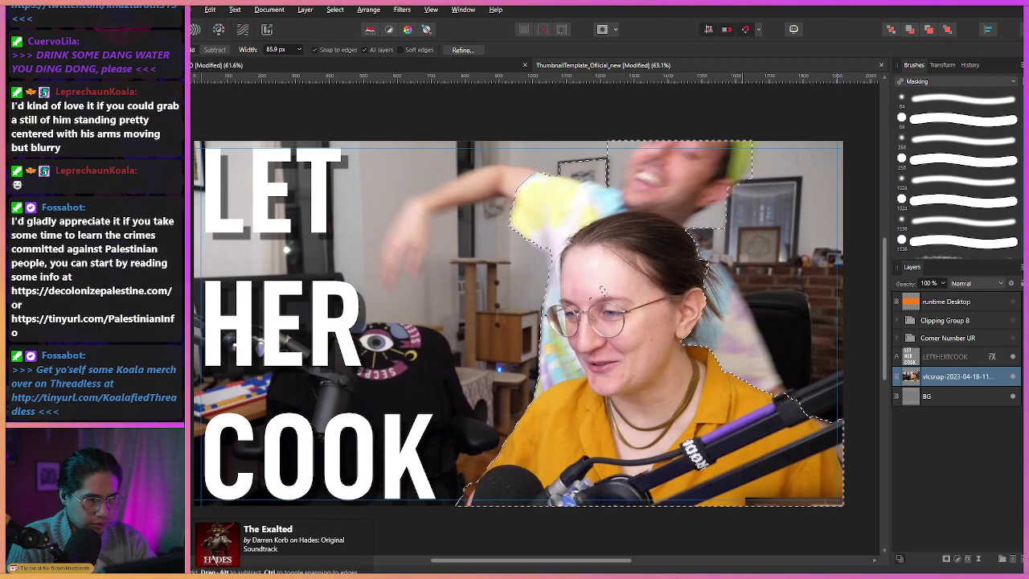
Undo the last selection stroke and add the man's forearm to the selection with a 42.2 px selection brush.
{"action": "key", "text": "ctrl+z"}
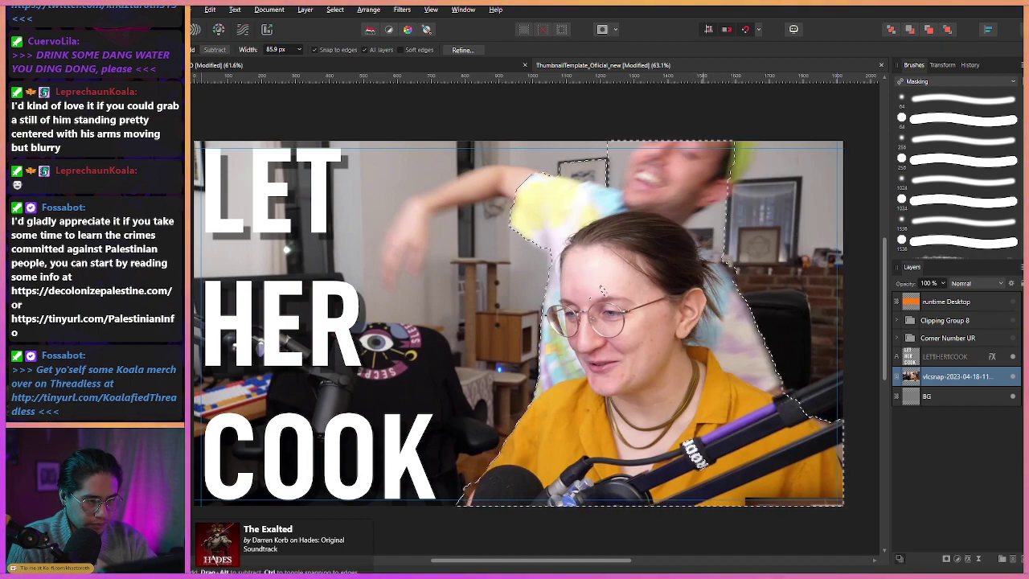
{"action": "left_click_drag", "start_coordinate": [603, 290], "coordinate": [691, 313]}
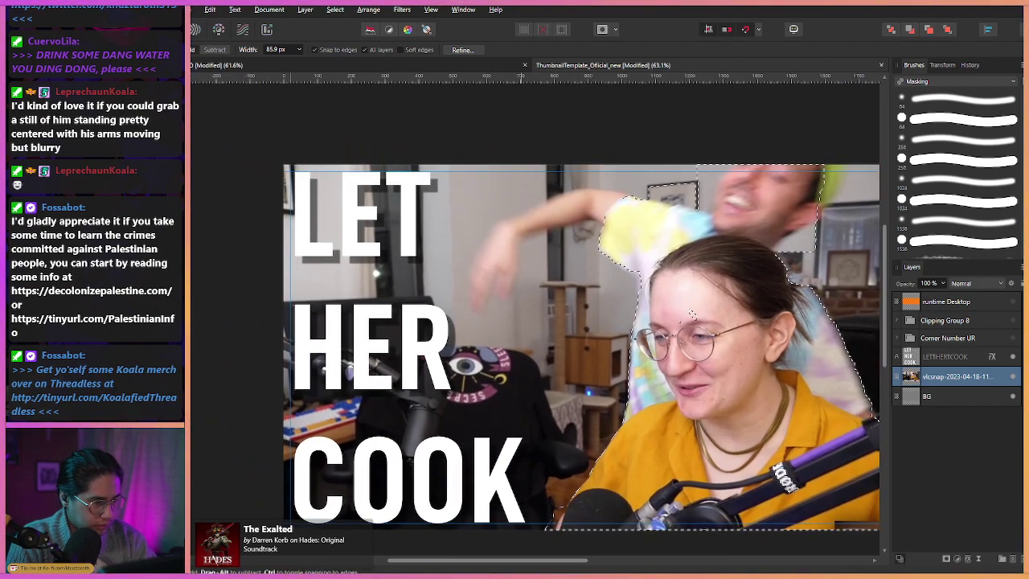
{"action": "mouse_move", "coordinate": [545, 215]}
{"action": "left_mouse_down"}
{"action": "mouse_move", "coordinate": [526, 220]}
{"action": "mouse_move", "coordinate": [577, 203]}
{"action": "left_mouse_up"}
{"action": "key", "text": "ctrl+z"}
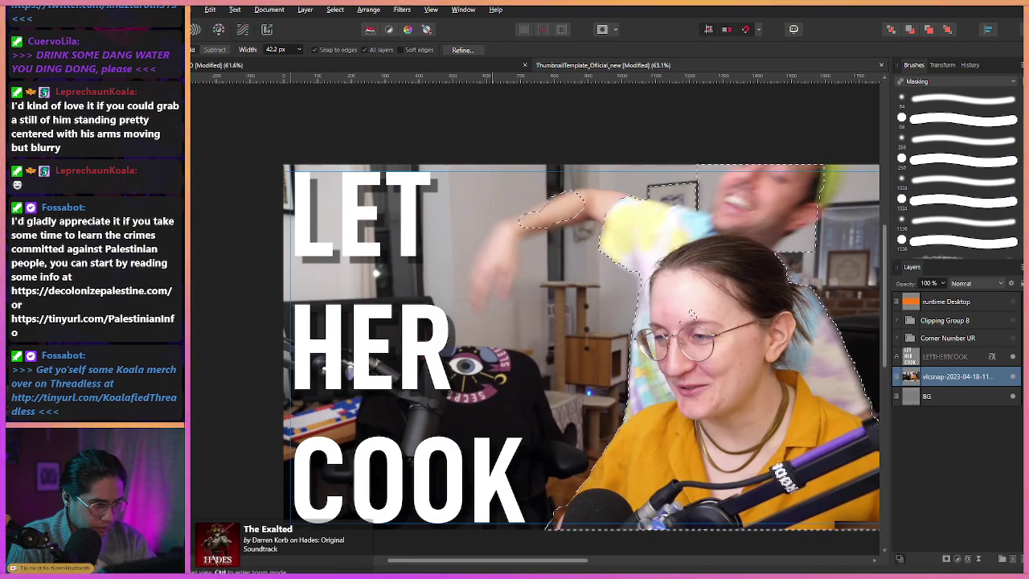
{"action": "scroll", "coordinate": [690, 314], "scroll_direction": "up", "scroll_amount": 3}
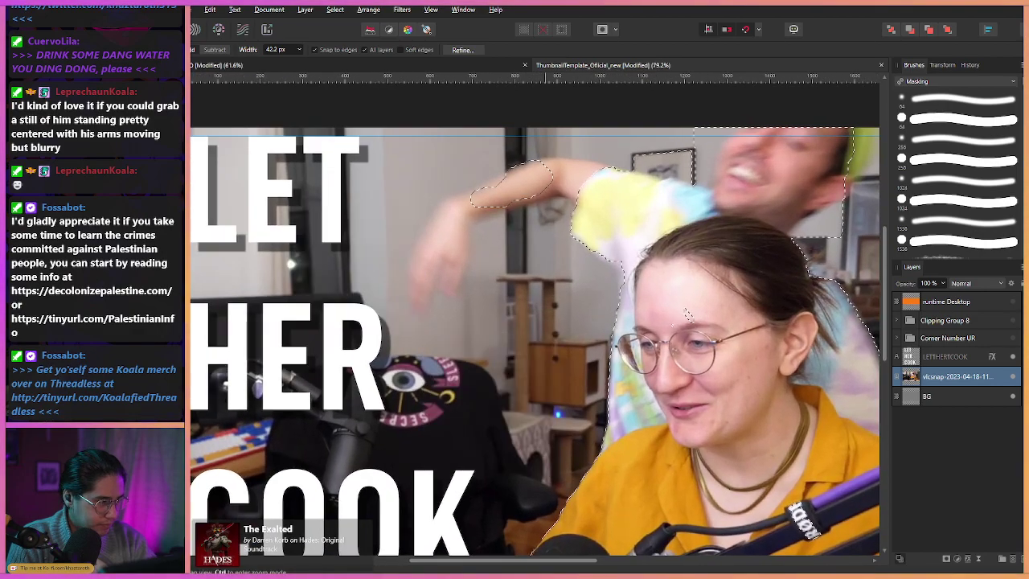
{"action": "left_click_drag", "start_coordinate": [542, 282], "coordinate": [508, 264]}
Edit the selection as a layer and activate the Paint Brush for refining the red mask overlay.
{"action": "left_click", "coordinate": [305, 10]}
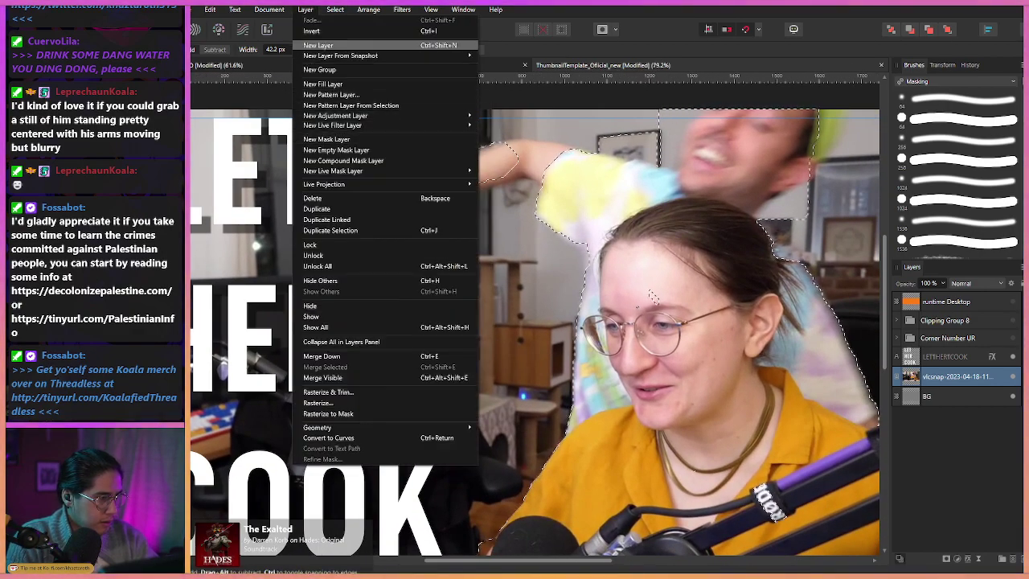
{"action": "mouse_move", "coordinate": [335, 10]}
{"action": "left_click", "coordinate": [410, 317]}
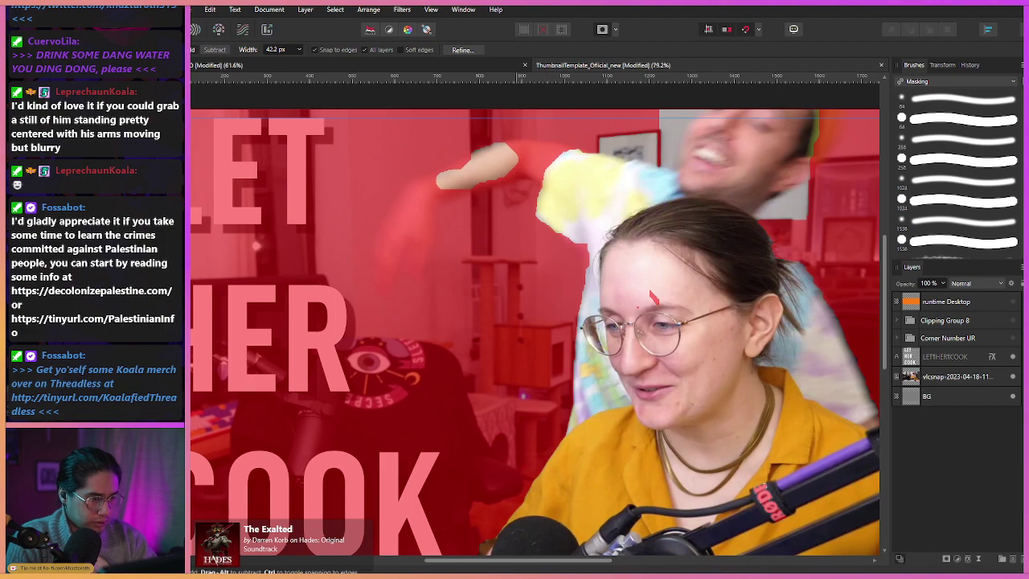
{"action": "key", "text": "b"}
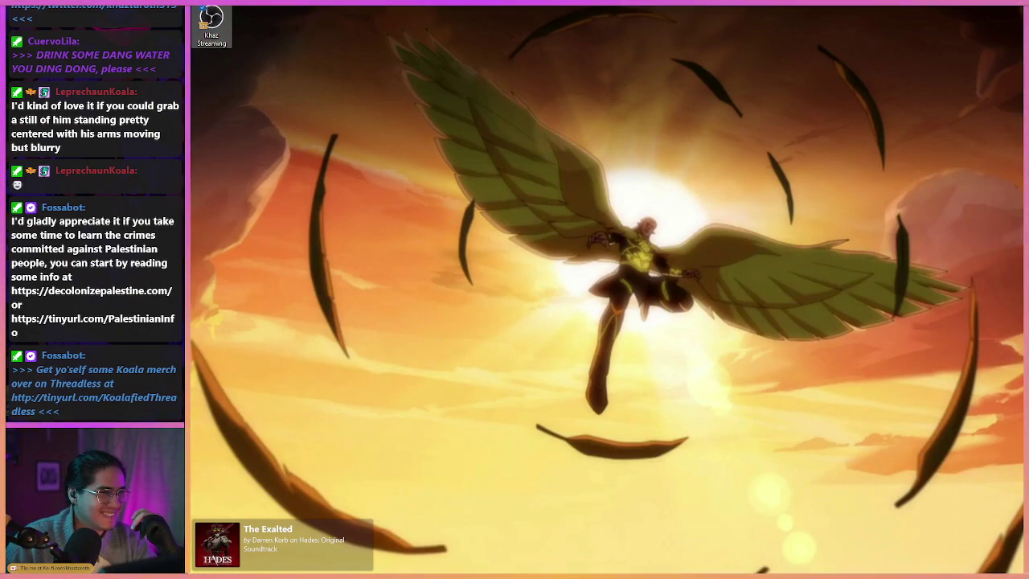
{"action": "right_click", "coordinate": [877, 139]}
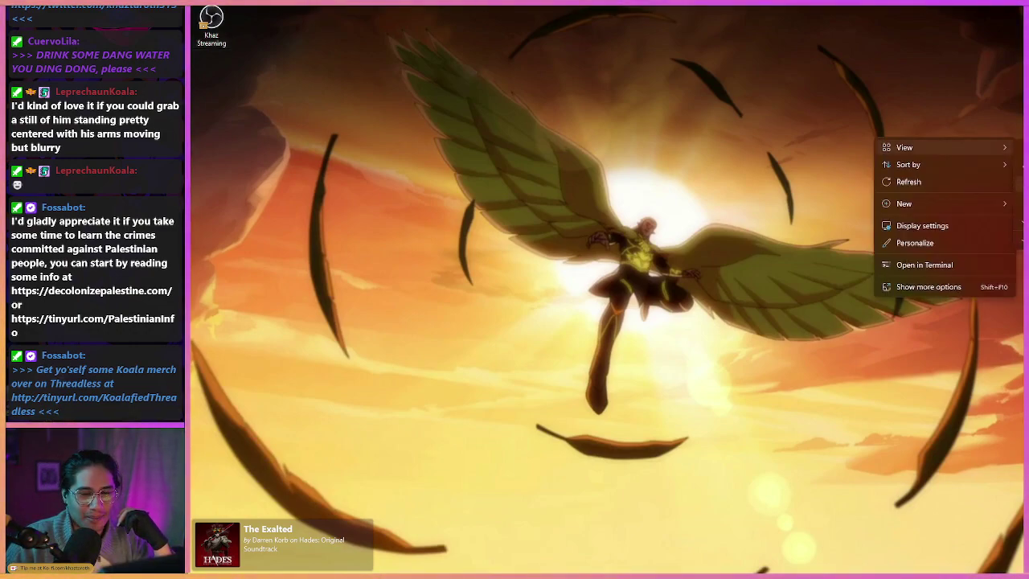
{"action": "left_click", "coordinate": [1021, 239]}
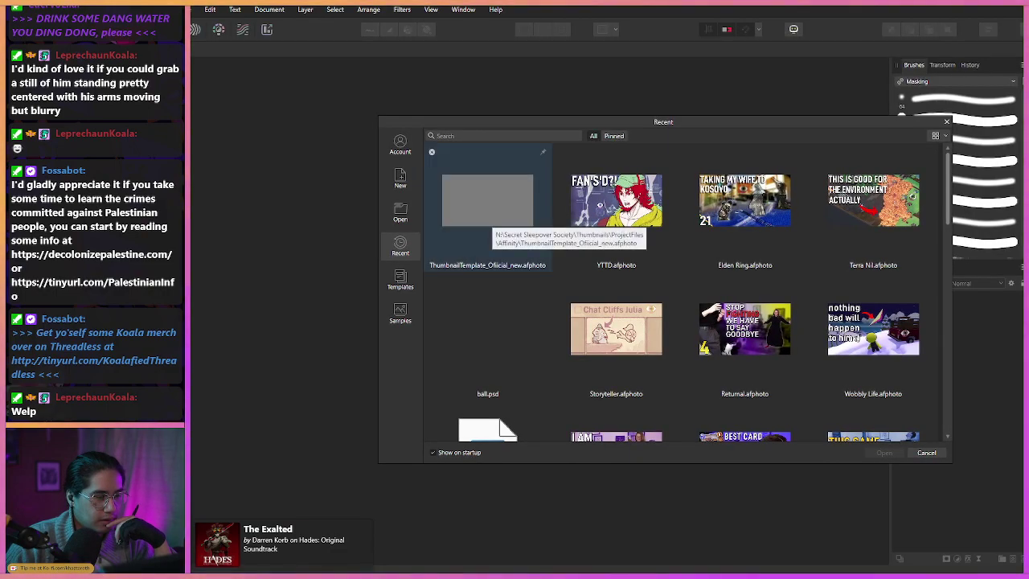
Reopen ThumbnailTemplate_Official_new.afphoto from the recent files, using its recovery version.
{"action": "double_click", "coordinate": [490, 217]}
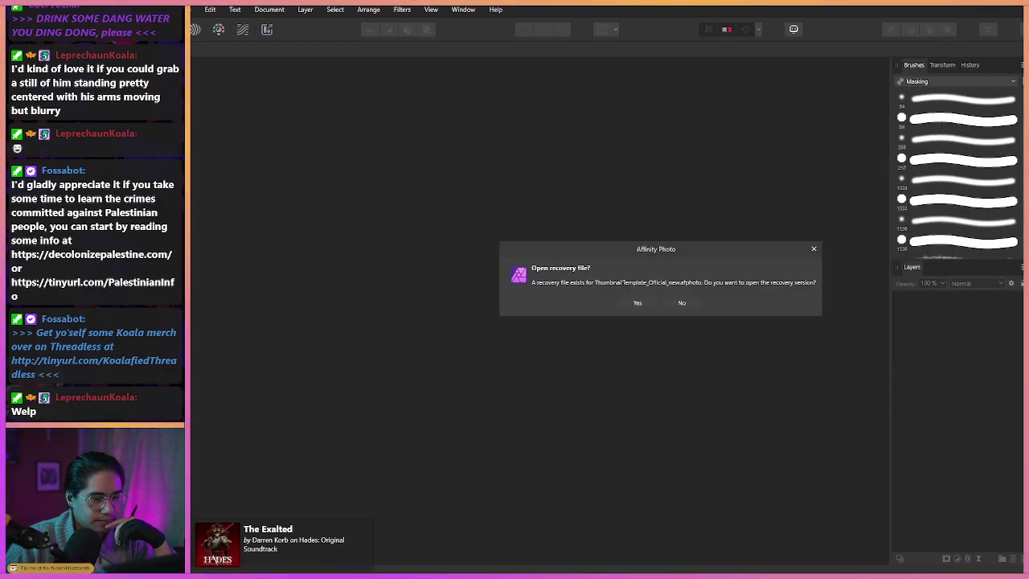
{"action": "left_click", "coordinate": [639, 303]}
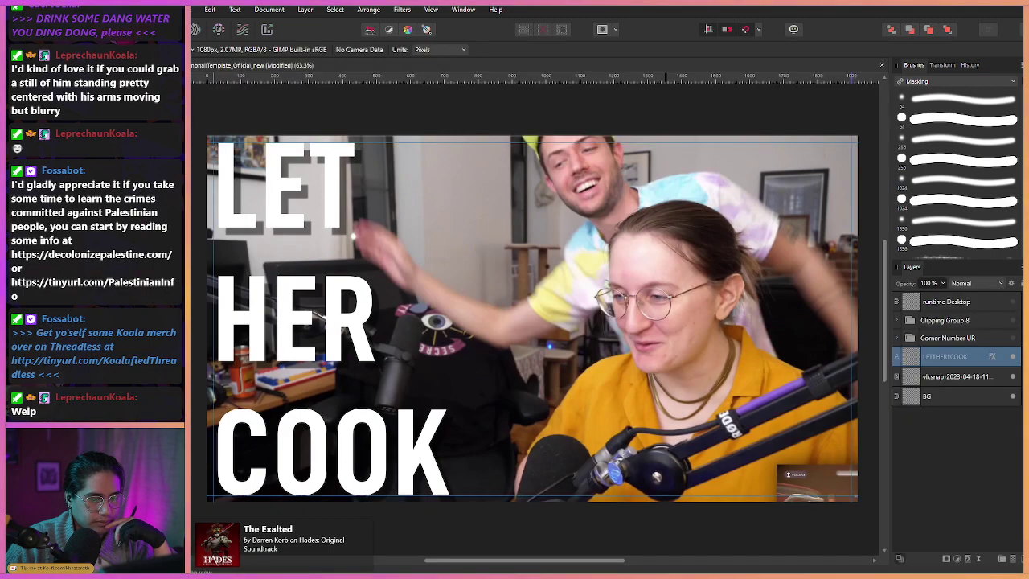
Delete the vlcsnap photo layer and paste the copied video still in its place beneath the title text.
{"action": "left_click", "coordinate": [957, 377]}
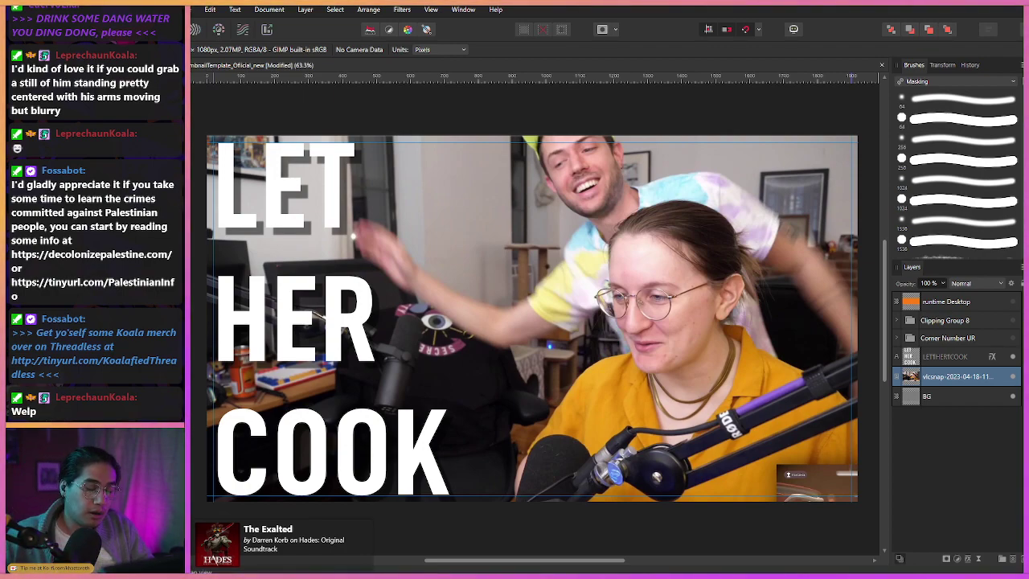
{"action": "key", "text": "Delete"}
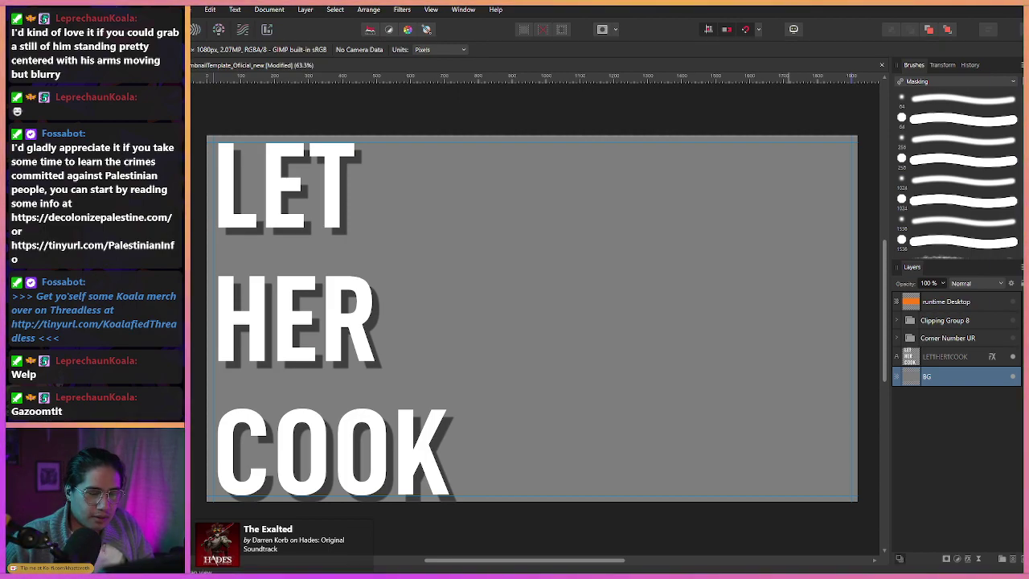
{"action": "key", "text": "ctrl+v"}
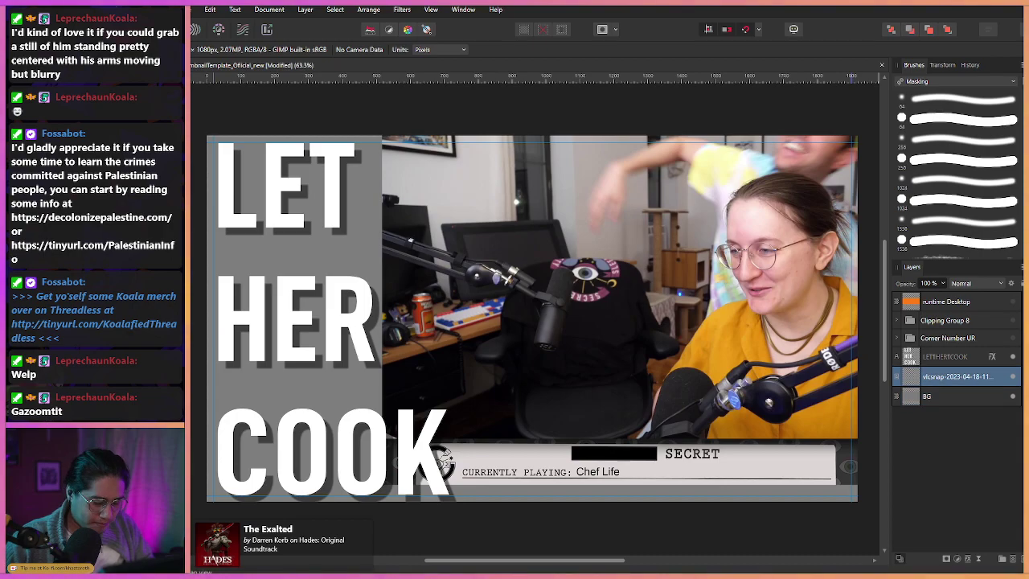
Enlarge the pasted still to about 133% and position it to fill the canvas with both people beside the title.
{"action": "key", "text": "v"}
{"action": "left_click_drag", "start_coordinate": [643, 298], "coordinate": [451, 290]}
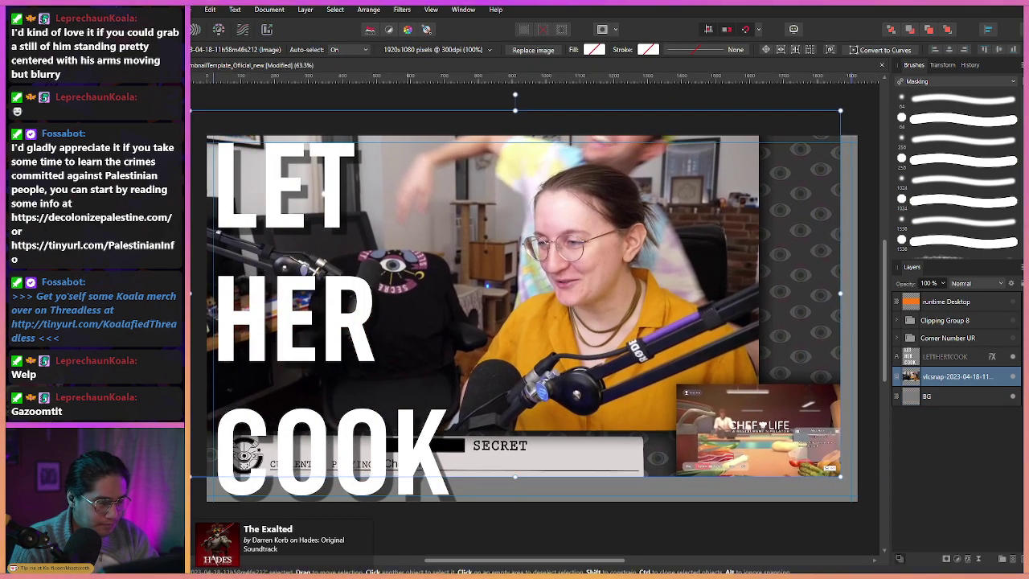
{"action": "left_click_drag", "start_coordinate": [516, 477], "coordinate": [515, 530]}
{"action": "scroll", "coordinate": [511, 459], "scroll_direction": "down", "scroll_amount": 1}
{"action": "left_click_drag", "start_coordinate": [512, 458], "coordinate": [534, 445]}
{"action": "left_click_drag", "start_coordinate": [534, 402], "coordinate": [593, 386]}
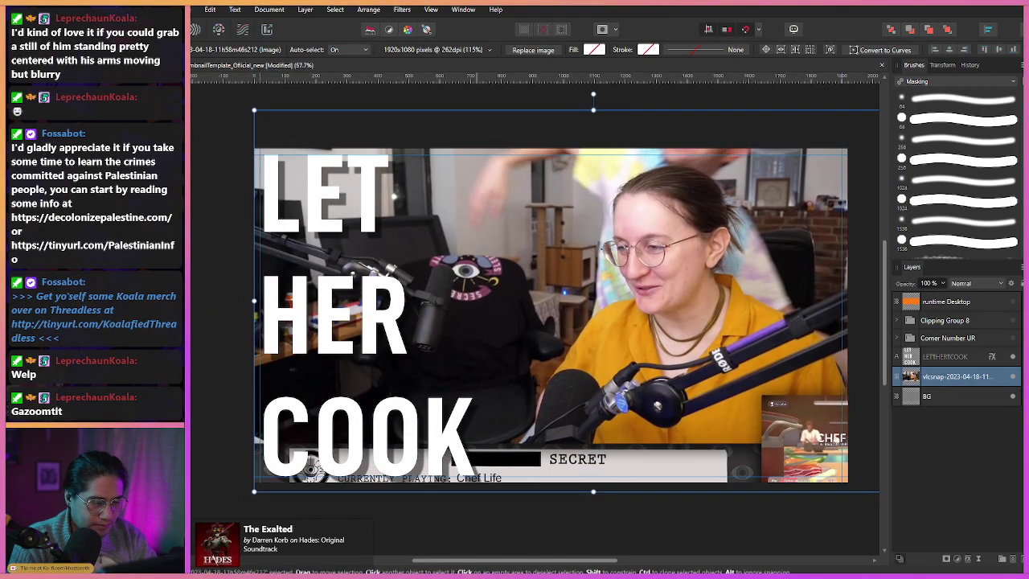
{"action": "left_click_drag", "start_coordinate": [594, 491], "coordinate": [593, 552]}
{"action": "key", "text": "space"}
{"action": "scroll", "coordinate": [517, 405], "scroll_direction": "down", "scroll_amount": 1}
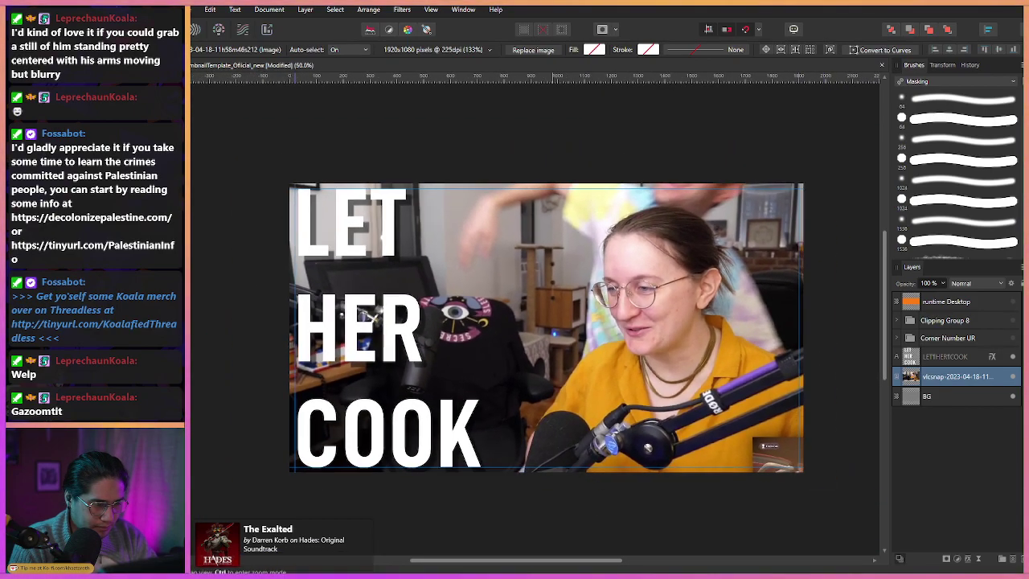
{"action": "left_click_drag", "start_coordinate": [517, 405], "coordinate": [507, 437]}
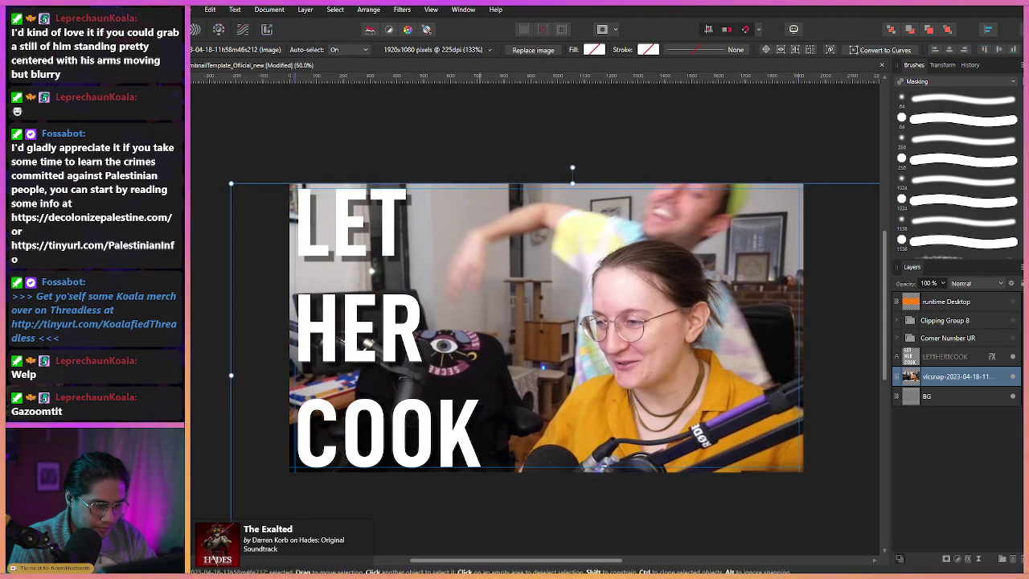
{"action": "left_click_drag", "start_coordinate": [403, 381], "coordinate": [394, 382]}
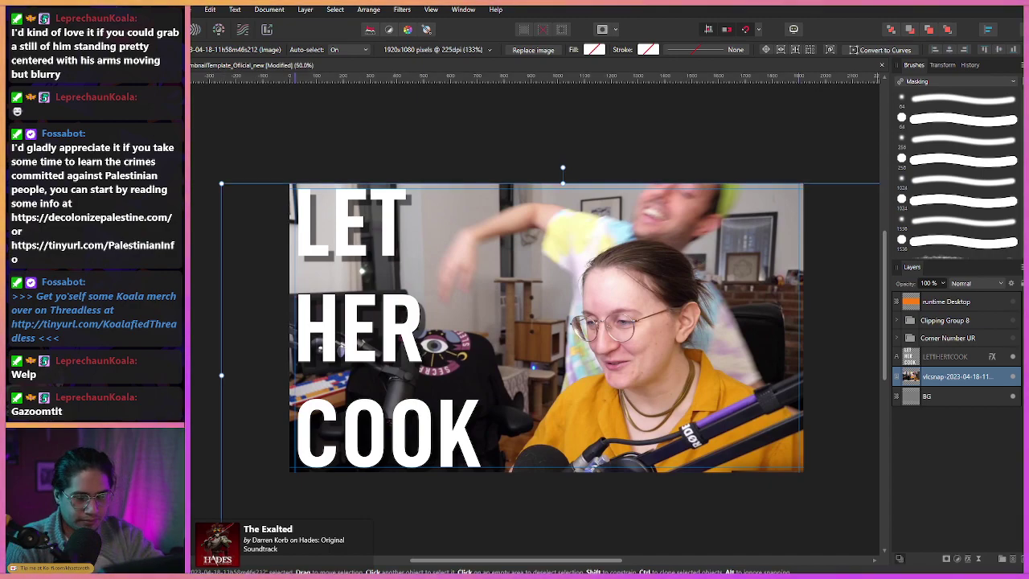
On the vlcsnap layer, select the woman's head, yellow shirt and microphone area with the Selection Brush.
{"action": "left_click", "coordinate": [957, 396]}
{"action": "left_click", "coordinate": [957, 377]}
{"action": "key", "text": "space"}
{"action": "left_click_drag", "start_coordinate": [483, 357], "coordinate": [457, 334]}
{"action": "key", "text": "ctrl+space"}
{"action": "left_click_drag", "start_coordinate": [458, 334], "coordinate": [498, 349]}
{"action": "key", "text": "space"}
{"action": "key", "text": "ctrl+space"}
{"action": "left_click_drag", "start_coordinate": [480, 348], "coordinate": [505, 348]}
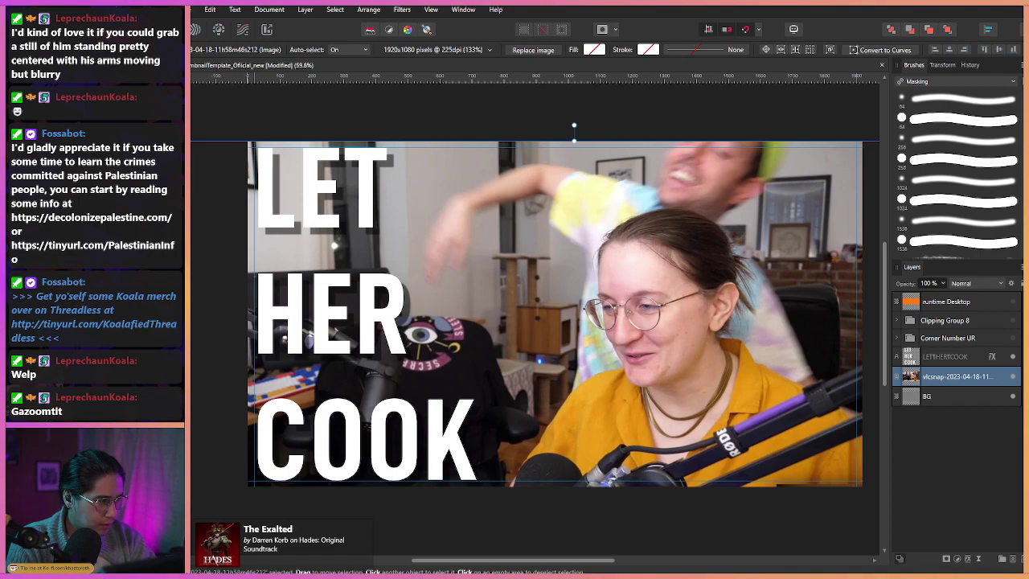
{"action": "key", "text": "w"}
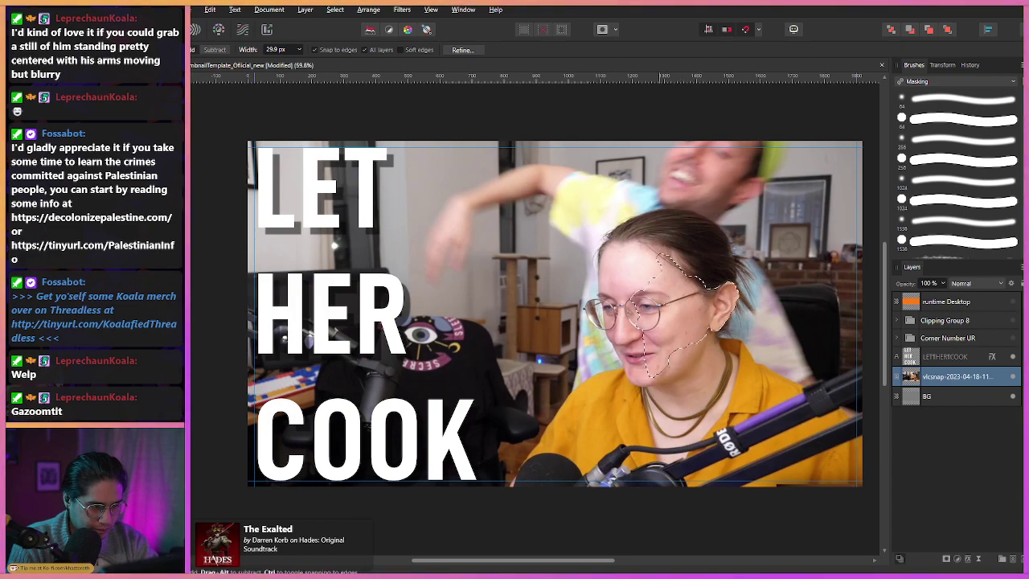
{"action": "mouse_move", "coordinate": [690, 243]}
{"action": "left_mouse_down"}
{"action": "mouse_move", "coordinate": [714, 258]}
{"action": "mouse_move", "coordinate": [722, 245]}
{"action": "mouse_move", "coordinate": [636, 243]}
{"action": "mouse_move", "coordinate": [628, 304]}
{"action": "mouse_move", "coordinate": [679, 354]}
{"action": "mouse_move", "coordinate": [645, 256]}
{"action": "mouse_move", "coordinate": [667, 293]}
{"action": "mouse_move", "coordinate": [630, 310]}
{"action": "left_mouse_up"}
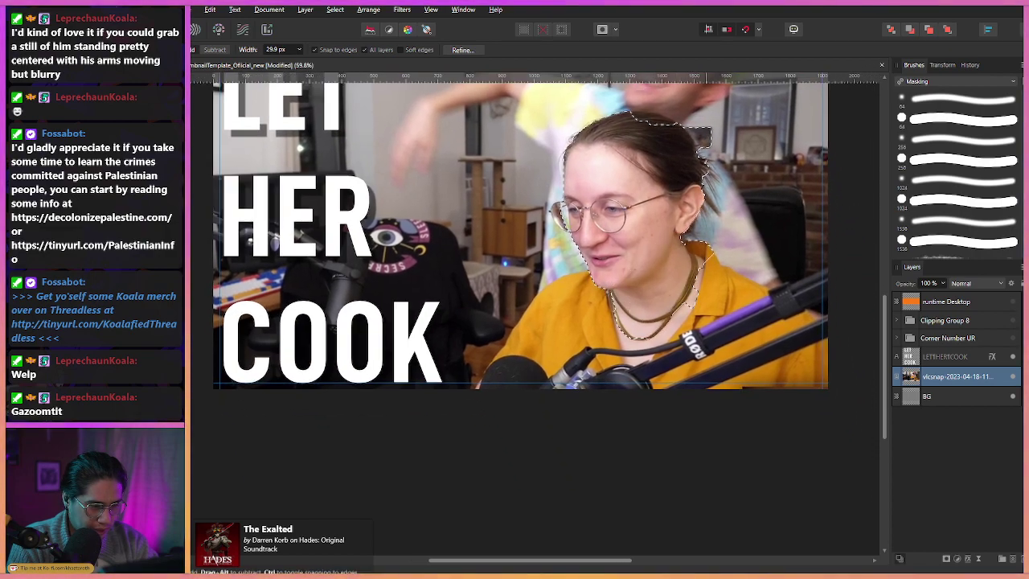
{"action": "mouse_move", "coordinate": [698, 269]}
{"action": "left_mouse_down"}
{"action": "mouse_move", "coordinate": [752, 309]}
{"action": "mouse_move", "coordinate": [776, 346]}
{"action": "left_mouse_up"}
{"action": "mouse_move", "coordinate": [683, 346]}
{"action": "left_mouse_down"}
{"action": "mouse_move", "coordinate": [591, 314]}
{"action": "mouse_move", "coordinate": [534, 346]}
{"action": "left_mouse_up"}
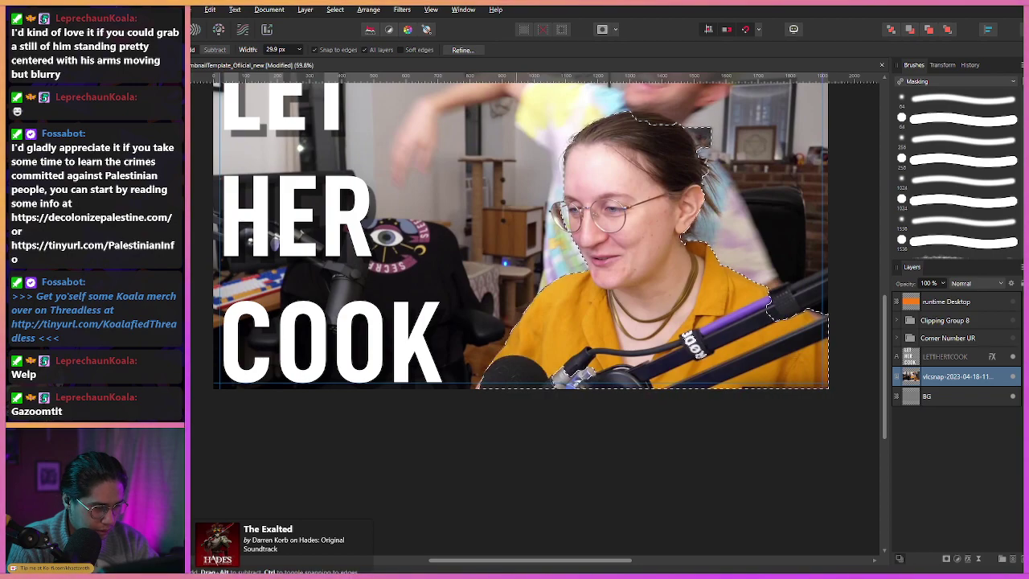
{"action": "left_click_drag", "start_coordinate": [609, 377], "coordinate": [509, 377]}
Extend the selection over the man's tie-dye shirt on both sides of the woman and up over his head.
{"action": "left_click_drag", "start_coordinate": [605, 305], "coordinate": [585, 349]}
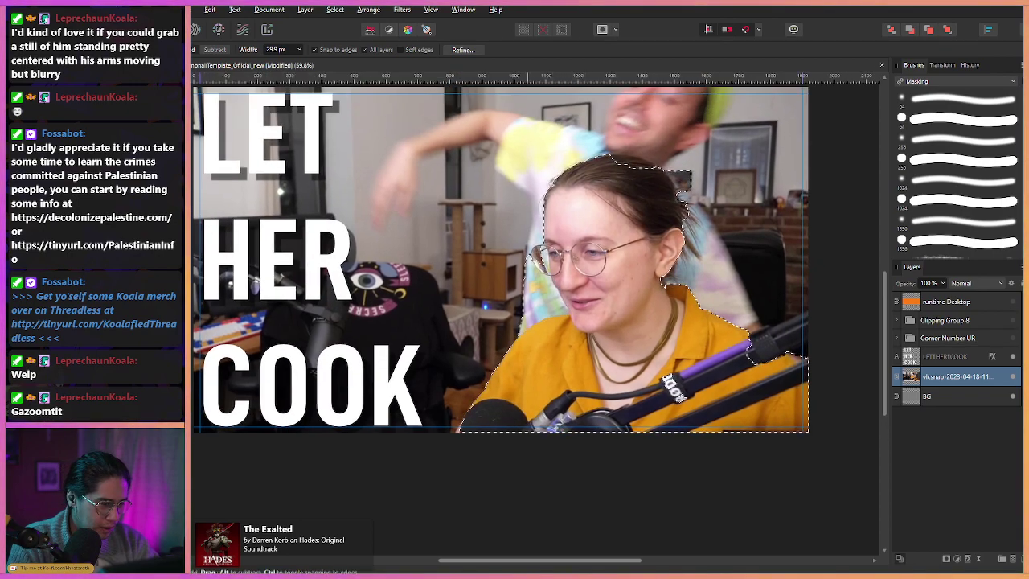
{"action": "mouse_move", "coordinate": [551, 259]}
{"action": "left_mouse_down"}
{"action": "mouse_move", "coordinate": [539, 262]}
{"action": "mouse_move", "coordinate": [536, 285]}
{"action": "mouse_move", "coordinate": [542, 178]}
{"action": "mouse_move", "coordinate": [626, 182]}
{"action": "left_mouse_up"}
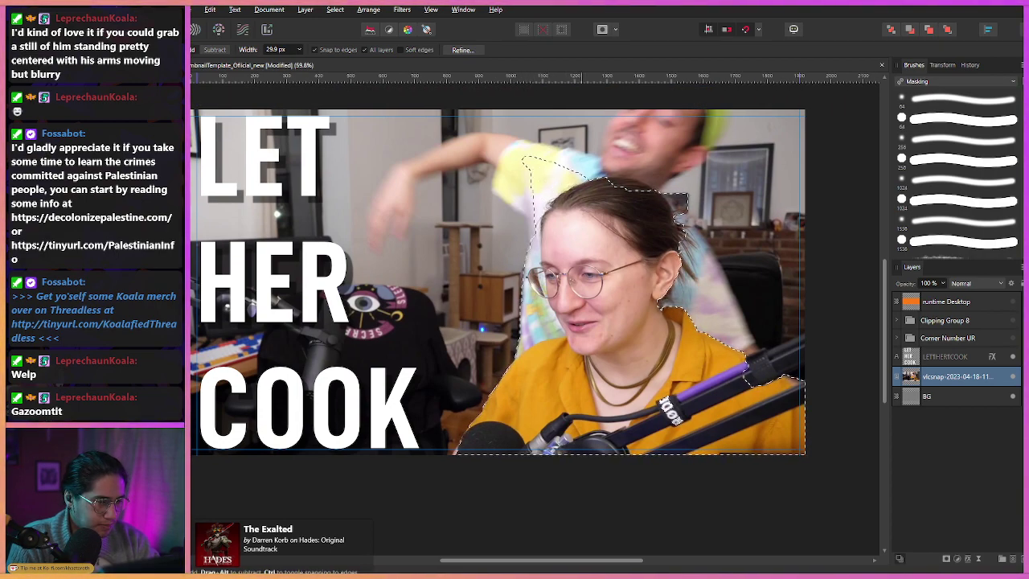
{"action": "left_click_drag", "start_coordinate": [685, 229], "coordinate": [712, 314]}
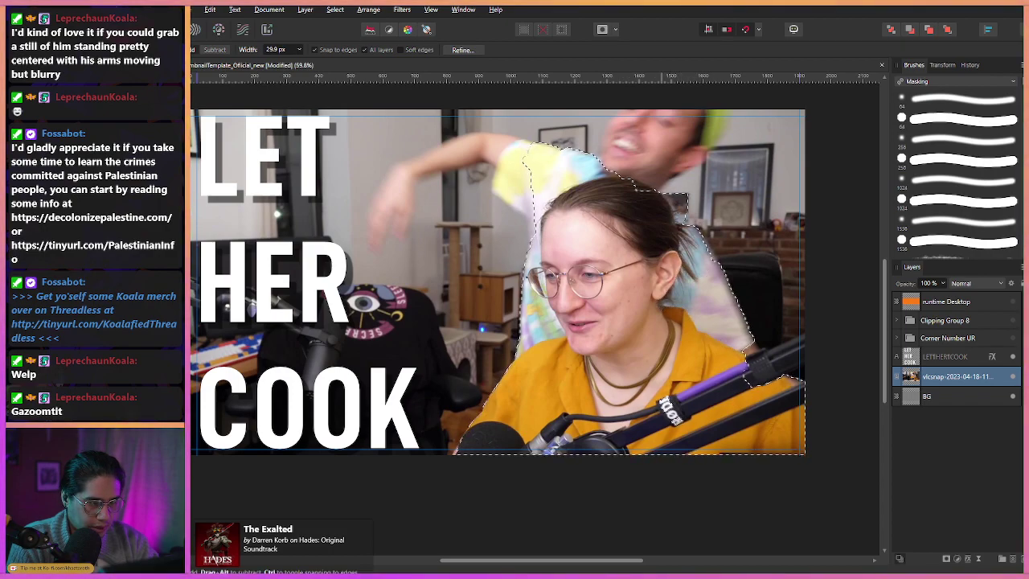
{"action": "mouse_move", "coordinate": [644, 185]}
{"action": "left_mouse_down"}
{"action": "mouse_move", "coordinate": [651, 257]}
{"action": "mouse_move", "coordinate": [631, 193]}
{"action": "mouse_move", "coordinate": [695, 210]}
{"action": "mouse_move", "coordinate": [704, 226]}
{"action": "left_mouse_up"}
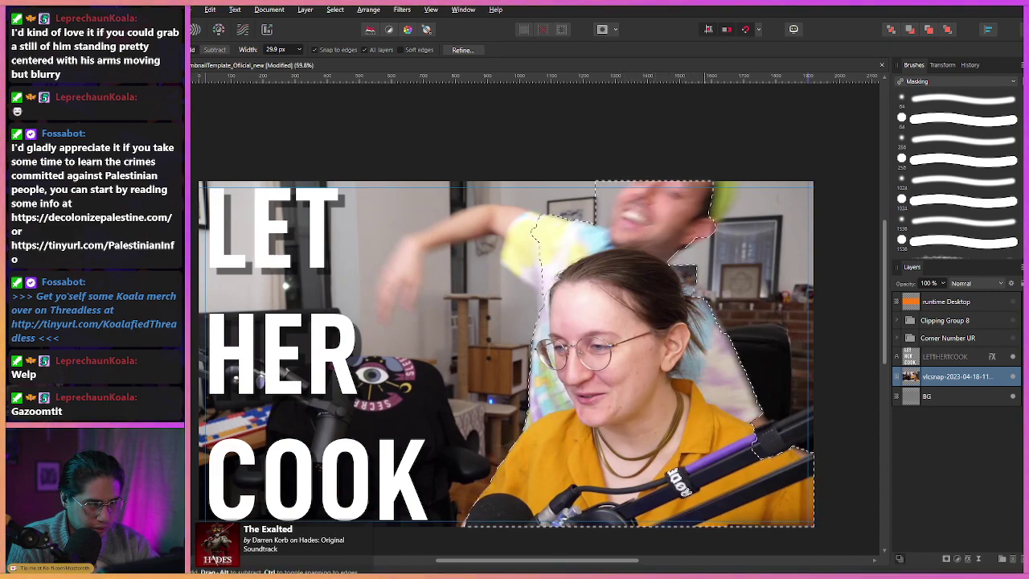
Add the man's shirt sleeve and his outstretched arm and hand to the selection.
{"action": "key", "text": "space"}
{"action": "scroll", "coordinate": [519, 255], "scroll_direction": "up", "scroll_amount": 1}
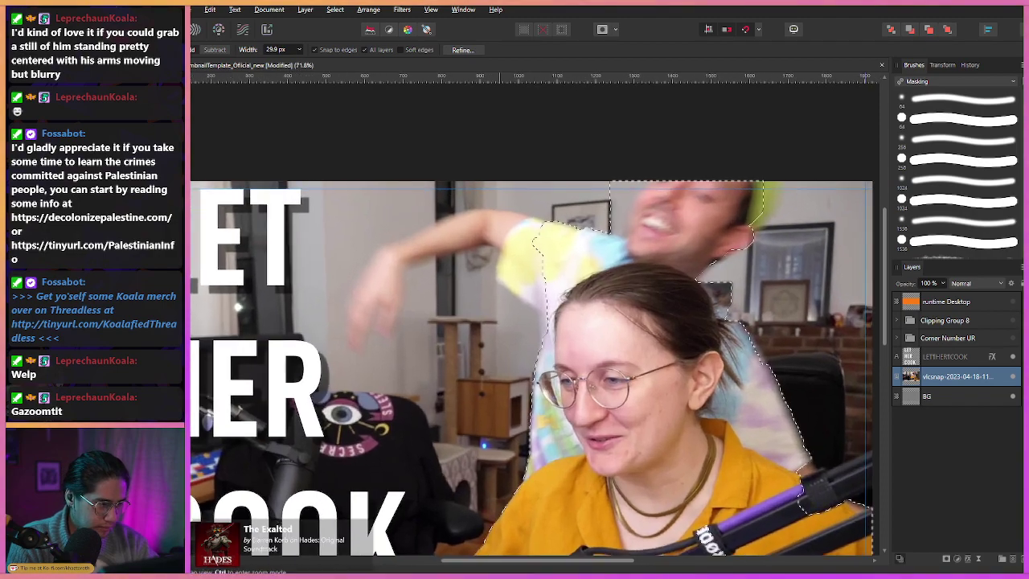
{"action": "mouse_move", "coordinate": [524, 245]}
{"action": "left_mouse_down"}
{"action": "mouse_move", "coordinate": [475, 232]}
{"action": "mouse_move", "coordinate": [549, 206]}
{"action": "mouse_move", "coordinate": [471, 234]}
{"action": "mouse_move", "coordinate": [456, 253]}
{"action": "mouse_move", "coordinate": [464, 277]}
{"action": "mouse_move", "coordinate": [446, 270]}
{"action": "mouse_move", "coordinate": [430, 305]}
{"action": "mouse_move", "coordinate": [451, 280]}
{"action": "mouse_move", "coordinate": [424, 284]}
{"action": "left_mouse_up"}
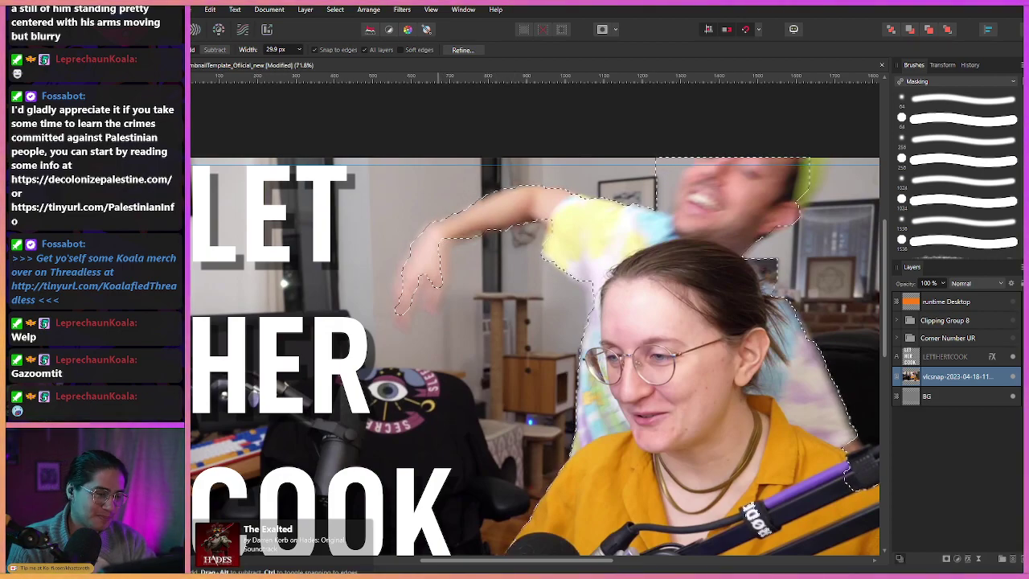
Subtract the background patch with the framed picture, beside the woman's hair and below the man's neck, from the selection.
{"action": "key", "text": "ctrl+1"}
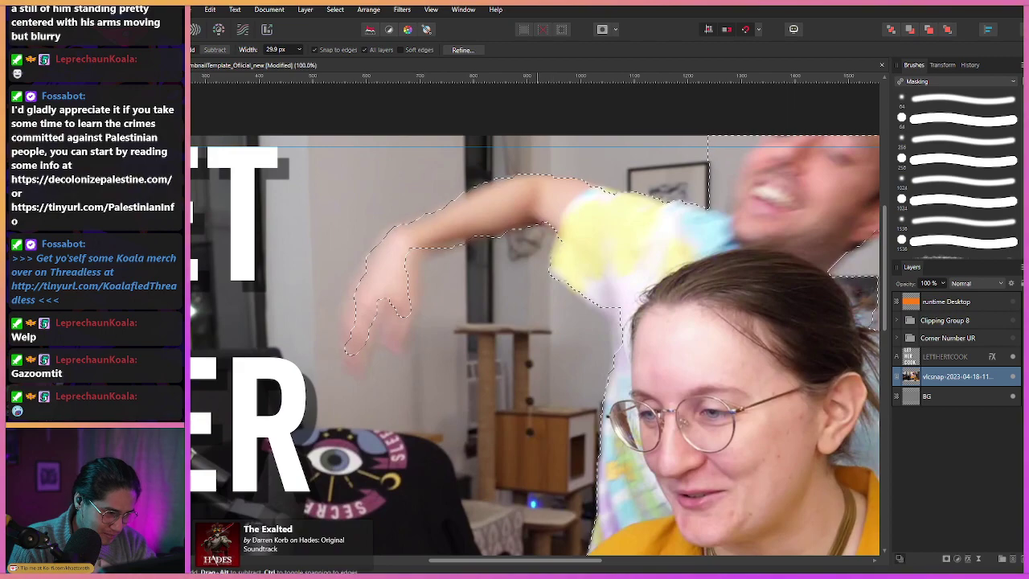
{"action": "left_click_drag", "start_coordinate": [598, 321], "coordinate": [409, 354]}
{"action": "mouse_move", "coordinate": [409, 354]}
{"action": "left_mouse_down"}
{"action": "mouse_move", "coordinate": [606, 354]}
{"action": "mouse_move", "coordinate": [597, 397]}
{"action": "mouse_move", "coordinate": [539, 404]}
{"action": "mouse_move", "coordinate": [527, 290]}
{"action": "left_mouse_up"}
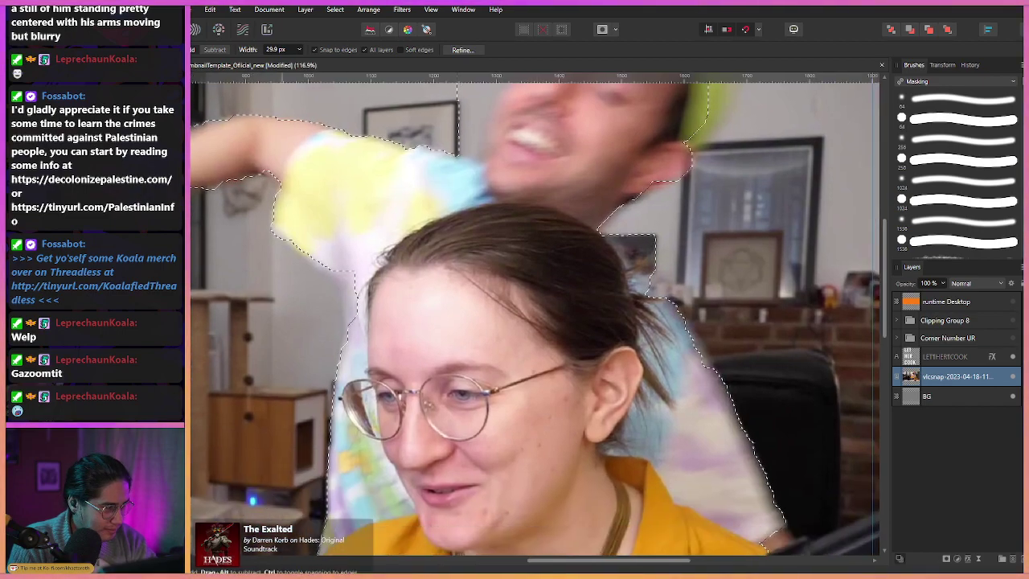
{"action": "left_click", "coordinate": [219, 50]}
{"action": "left_click_drag", "start_coordinate": [641, 248], "coordinate": [637, 278]}
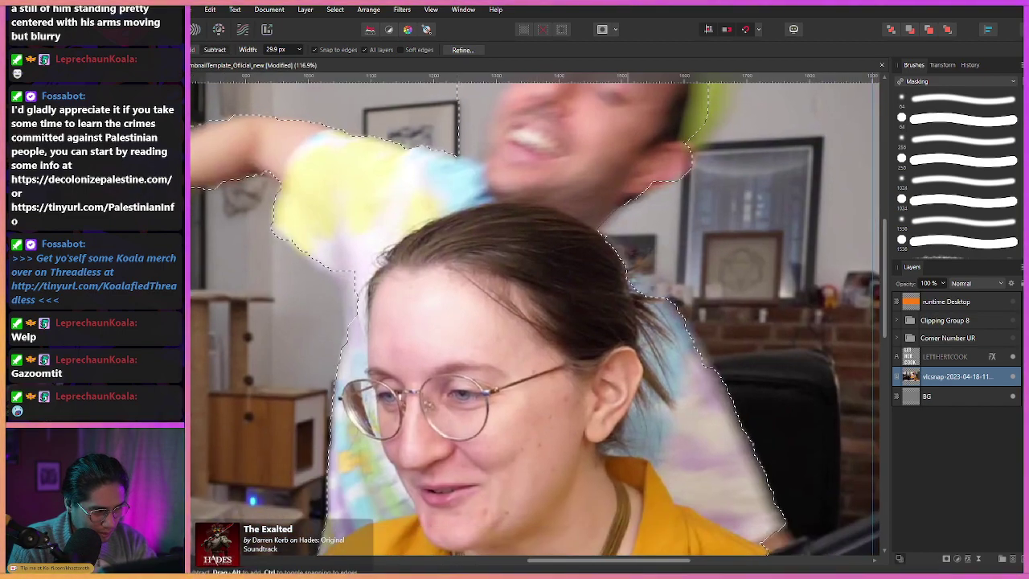
Trim the background above the man's tie-dye shoulder from the selection and add the missing part of the microphone boom arm.
{"action": "mouse_move", "coordinate": [620, 330]}
{"action": "left_mouse_down"}
{"action": "mouse_move", "coordinate": [563, 228]}
{"action": "mouse_move", "coordinate": [583, 239]}
{"action": "left_mouse_up"}
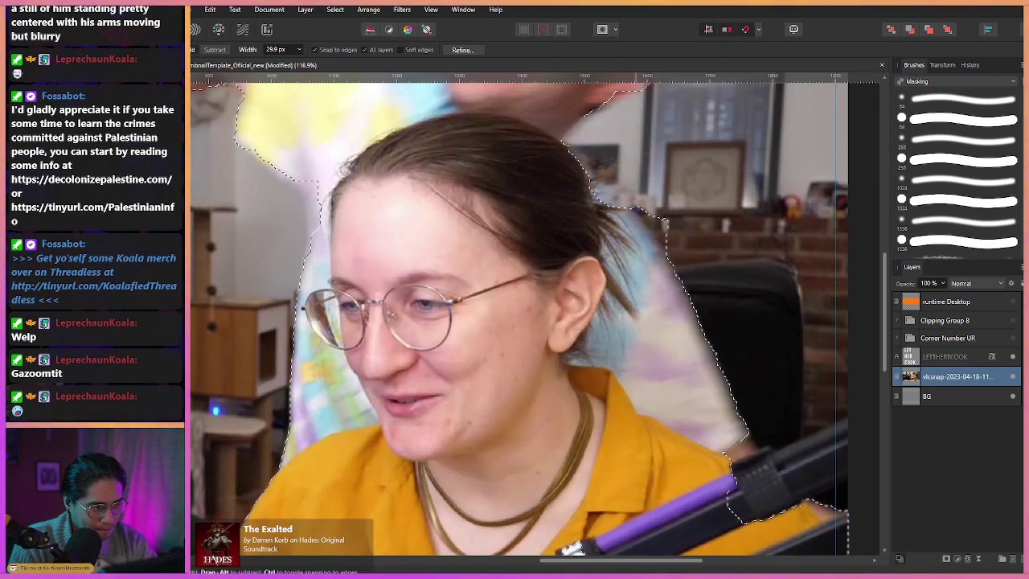
{"action": "left_click_drag", "start_coordinate": [656, 213], "coordinate": [674, 243]}
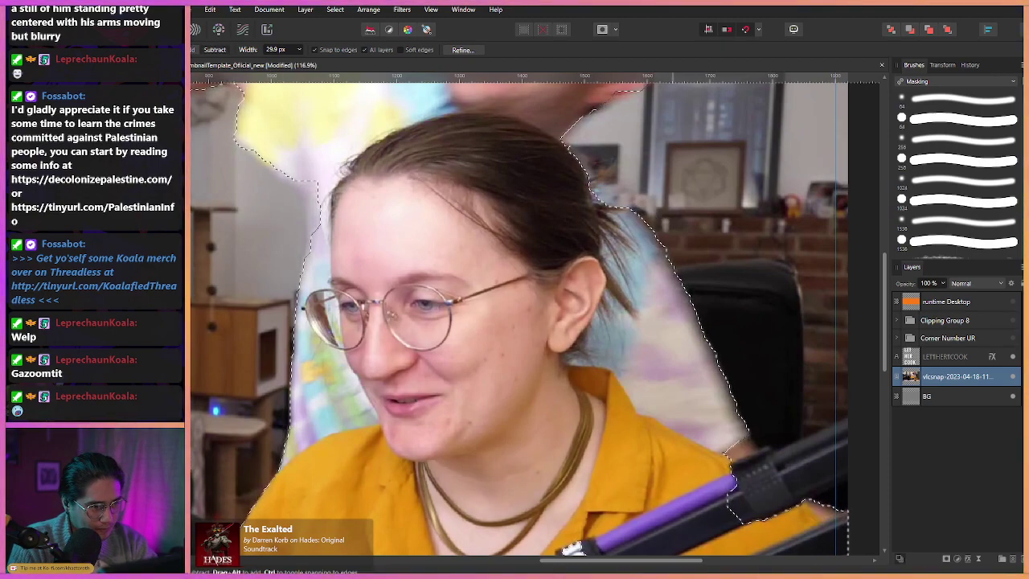
{"action": "left_click_drag", "start_coordinate": [599, 322], "coordinate": [550, 201]}
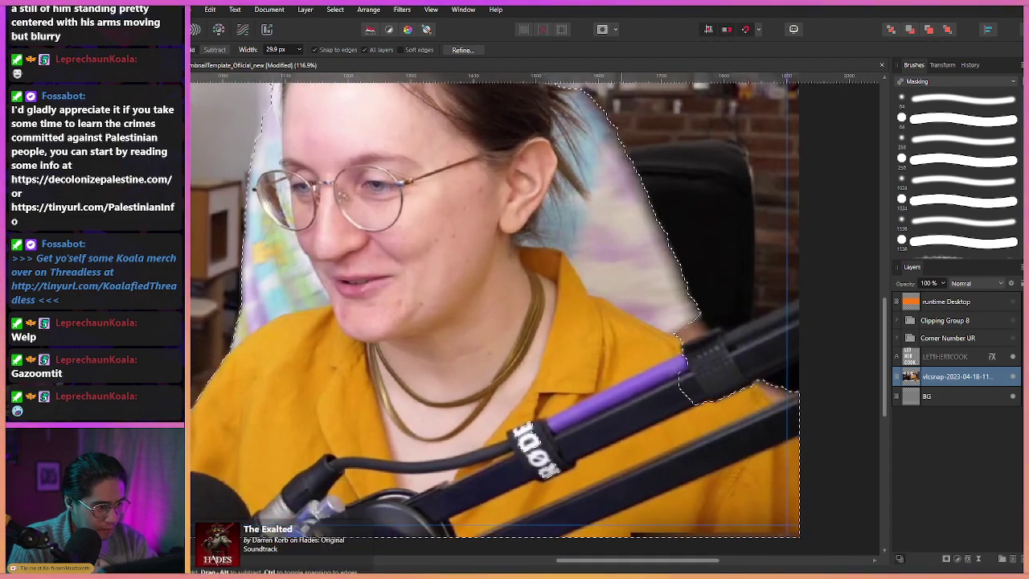
{"action": "mouse_move", "coordinate": [684, 372]}
{"action": "left_mouse_down"}
{"action": "mouse_move", "coordinate": [714, 370]}
{"action": "mouse_move", "coordinate": [623, 308]}
{"action": "mouse_move", "coordinate": [853, 345]}
{"action": "left_mouse_up"}
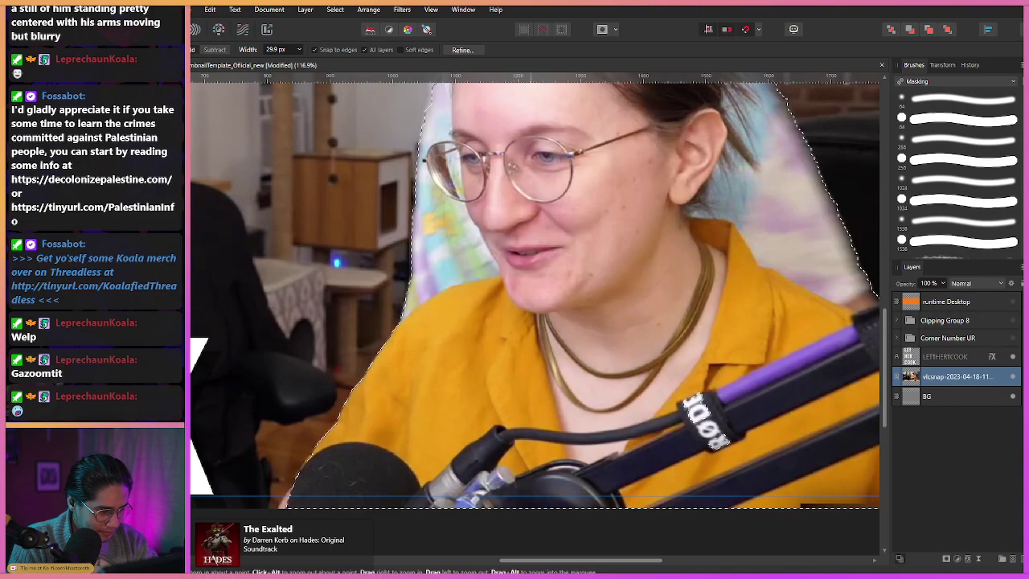
Trim the selection edge under the man's outstretched sleeve, where it meets his shirt beside the woman's head.
{"action": "scroll", "coordinate": [515, 245], "scroll_direction": "down", "scroll_amount": 1}
{"action": "left_click_drag", "start_coordinate": [475, 217], "coordinate": [595, 322]}
{"action": "scroll", "coordinate": [591, 318], "scroll_direction": "down", "scroll_amount": 2}
{"action": "scroll", "coordinate": [584, 289], "scroll_direction": "up", "scroll_amount": 3}
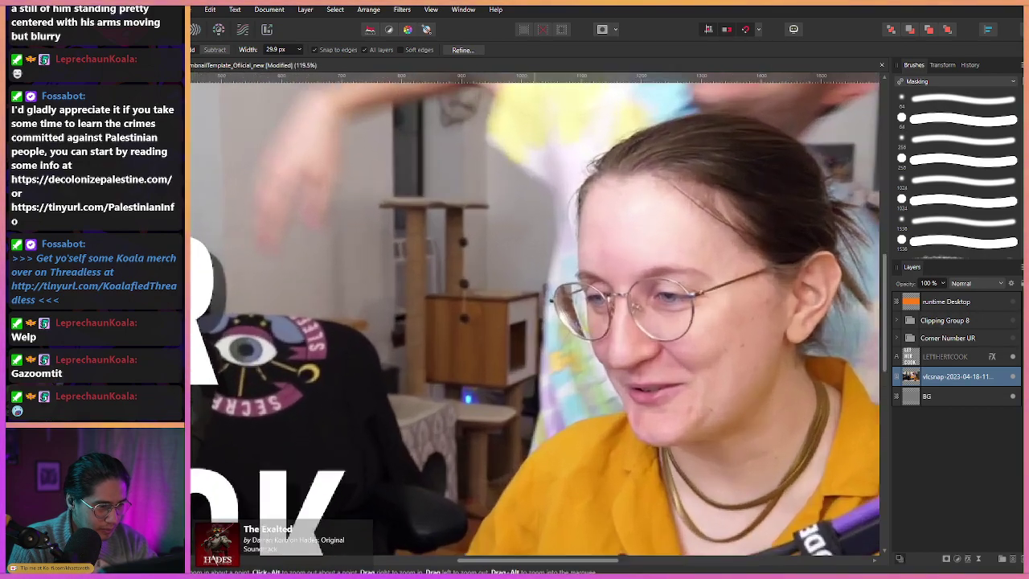
{"action": "left_click_drag", "start_coordinate": [536, 257], "coordinate": [603, 323]}
{"action": "left_click_drag", "start_coordinate": [568, 274], "coordinate": [585, 304]}
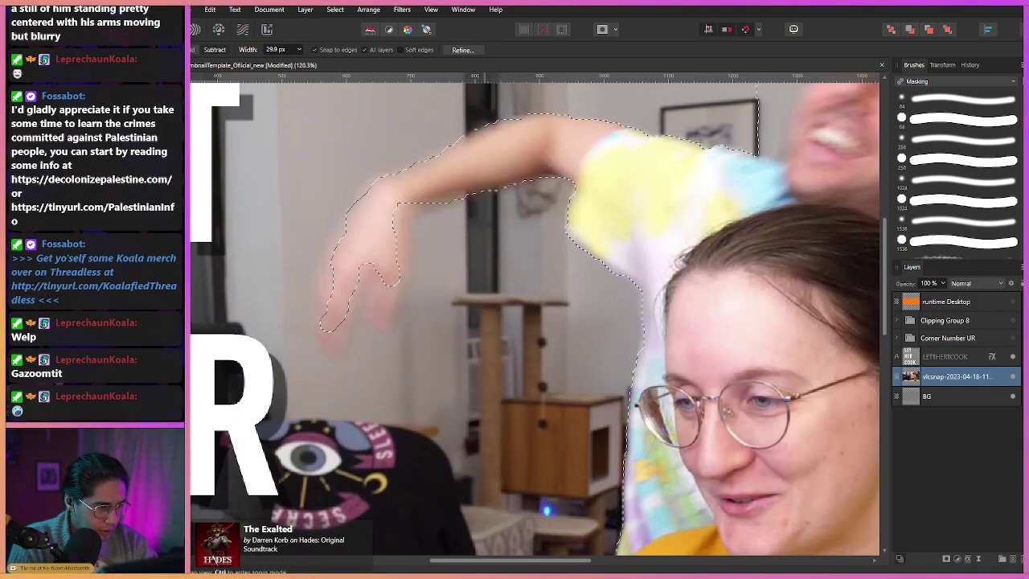
Extend the selection around the man's blurred hand and fingertips, and subtract the gap between his fingers.
{"action": "left_click_drag", "start_coordinate": [353, 322], "coordinate": [437, 300]}
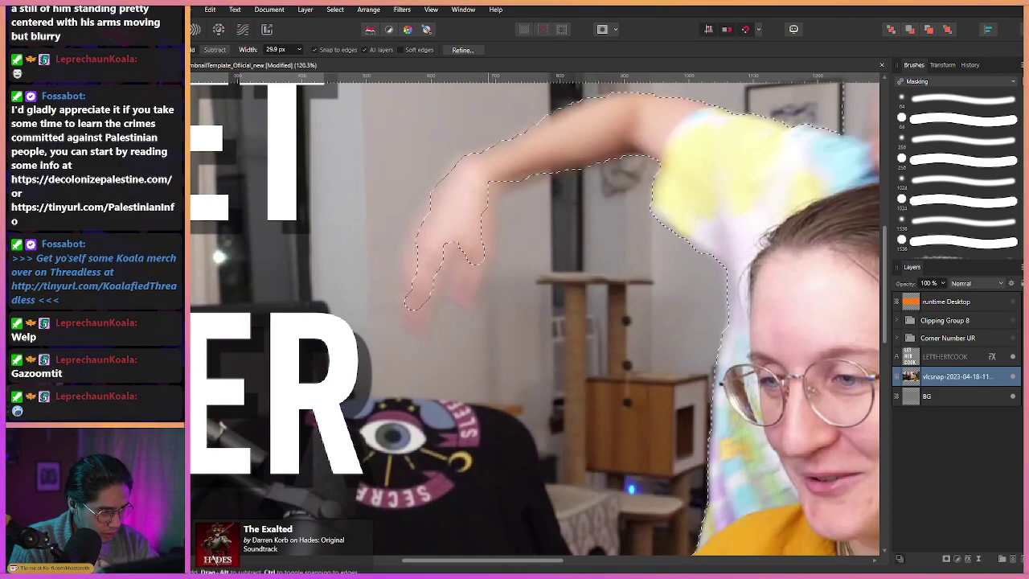
{"action": "left_click_drag", "start_coordinate": [480, 211], "coordinate": [487, 181]}
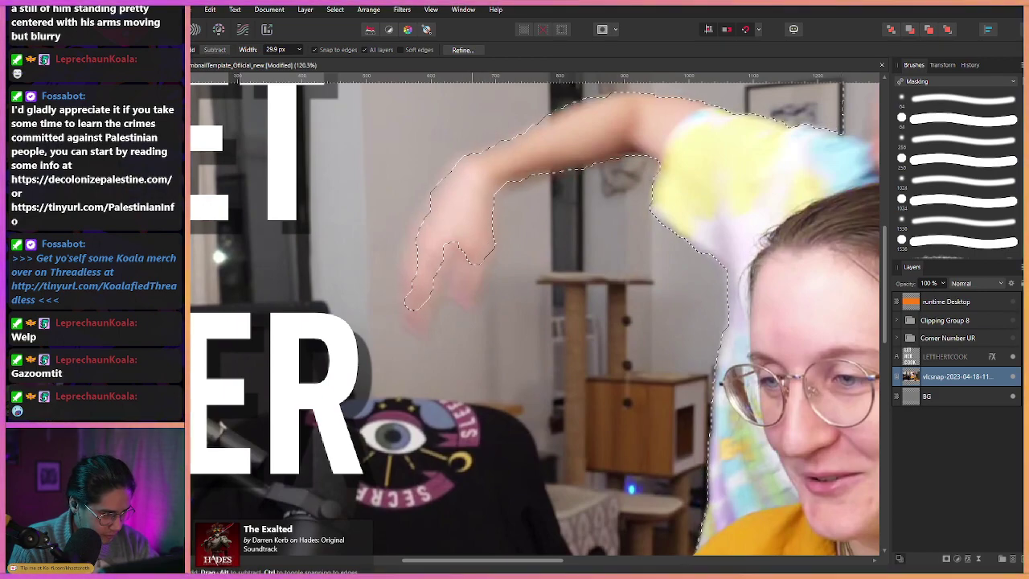
{"action": "left_click_drag", "start_coordinate": [472, 259], "coordinate": [488, 230]}
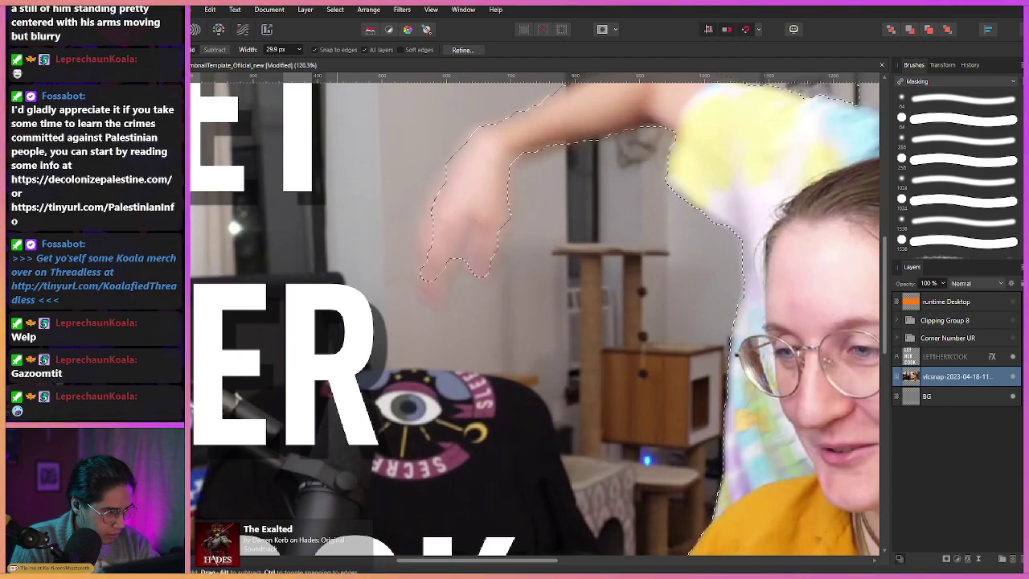
{"action": "left_click", "coordinate": [214, 50]}
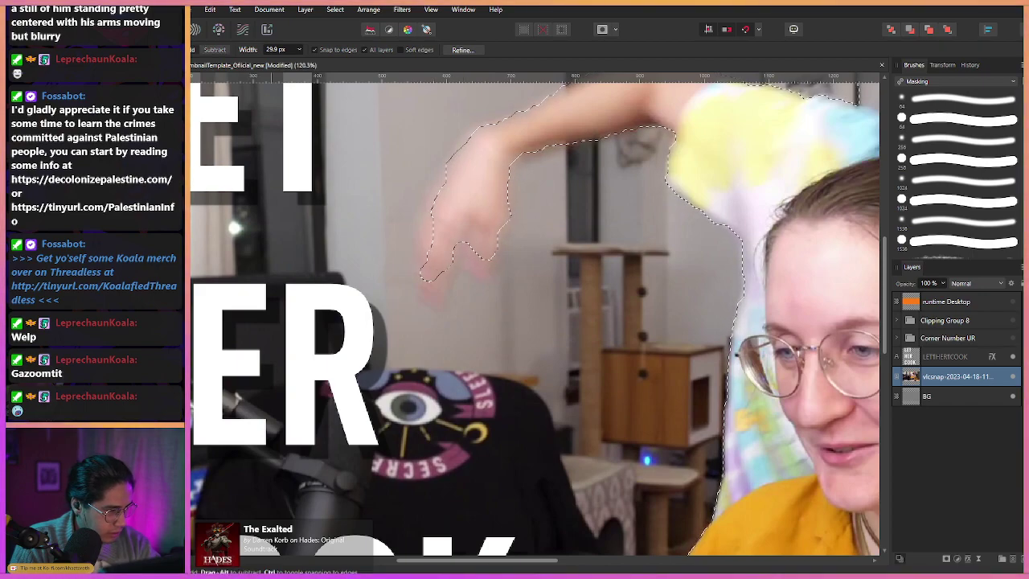
{"action": "mouse_move", "coordinate": [432, 272]}
{"action": "left_mouse_down"}
{"action": "mouse_move", "coordinate": [435, 289]}
{"action": "mouse_move", "coordinate": [415, 283]}
{"action": "left_mouse_up"}
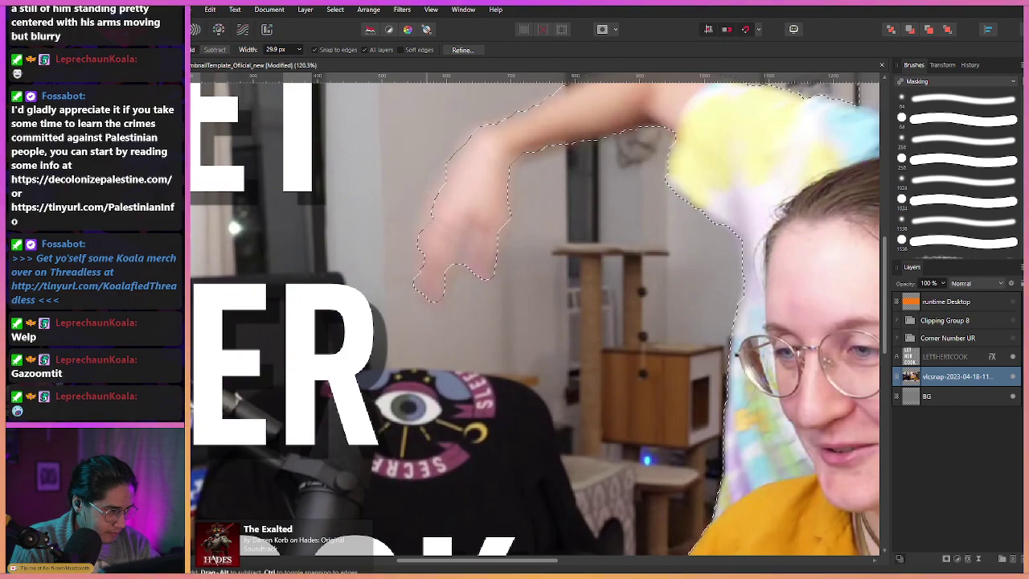
{"action": "mouse_move", "coordinate": [430, 228]}
{"action": "left_mouse_down"}
{"action": "mouse_move", "coordinate": [439, 200]}
{"action": "mouse_move", "coordinate": [425, 234]}
{"action": "left_mouse_up"}
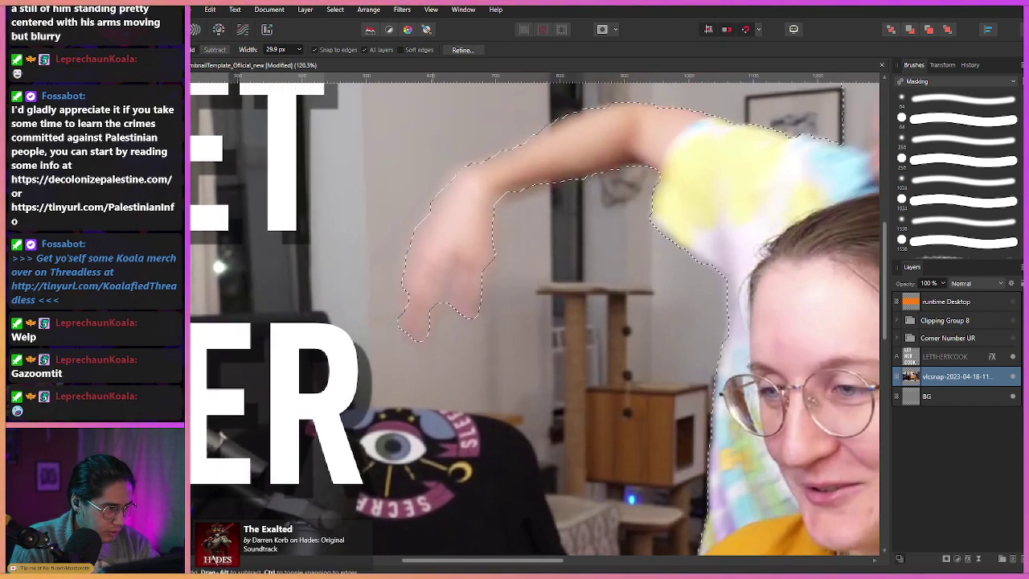
Subtract the wall area between the man's face and his tie-dye shoulder from the selection.
{"action": "left_click_drag", "start_coordinate": [588, 240], "coordinate": [527, 273]}
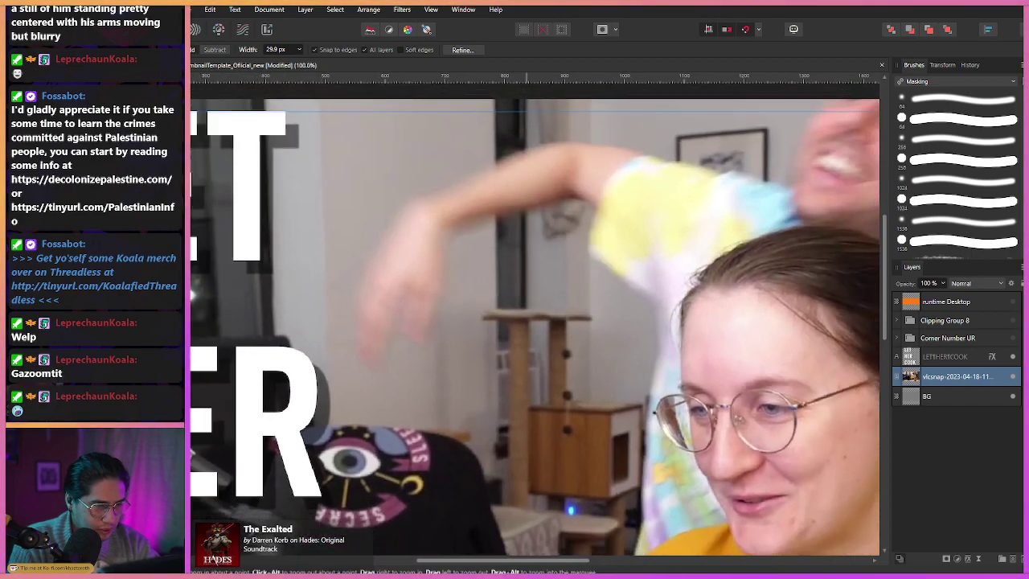
{"action": "left_click_drag", "start_coordinate": [625, 233], "coordinate": [472, 281]}
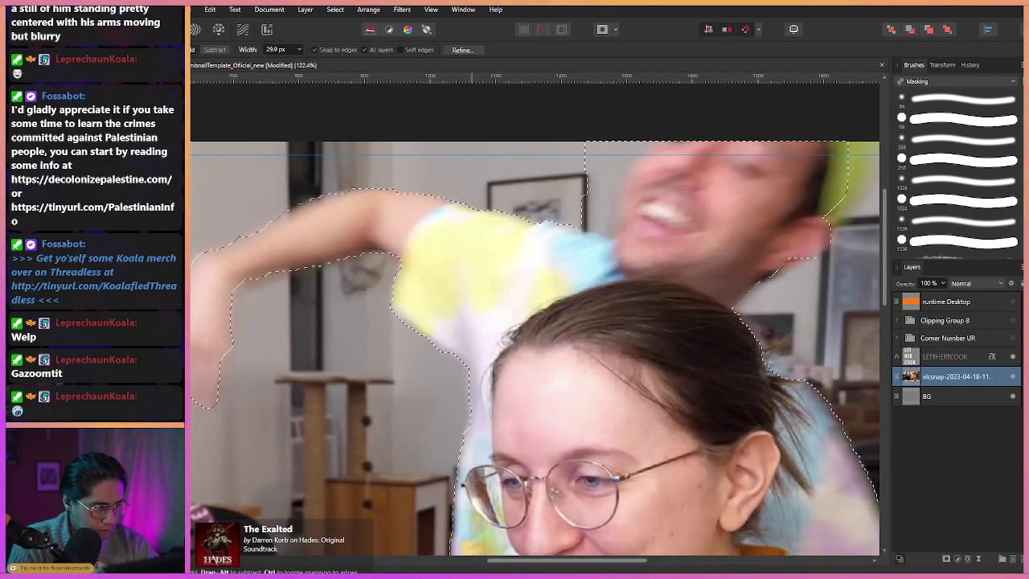
{"action": "mouse_move", "coordinate": [599, 139]}
{"action": "left_mouse_down", "text": "alt"}
{"action": "mouse_move", "coordinate": [603, 170]}
{"action": "mouse_move", "coordinate": [562, 177]}
{"action": "mouse_move", "coordinate": [579, 162]}
{"action": "mouse_move", "coordinate": [548, 214]}
{"action": "mouse_move", "coordinate": [565, 201]}
{"action": "mouse_move", "coordinate": [563, 228]}
{"action": "left_mouse_up", "text": "alt"}
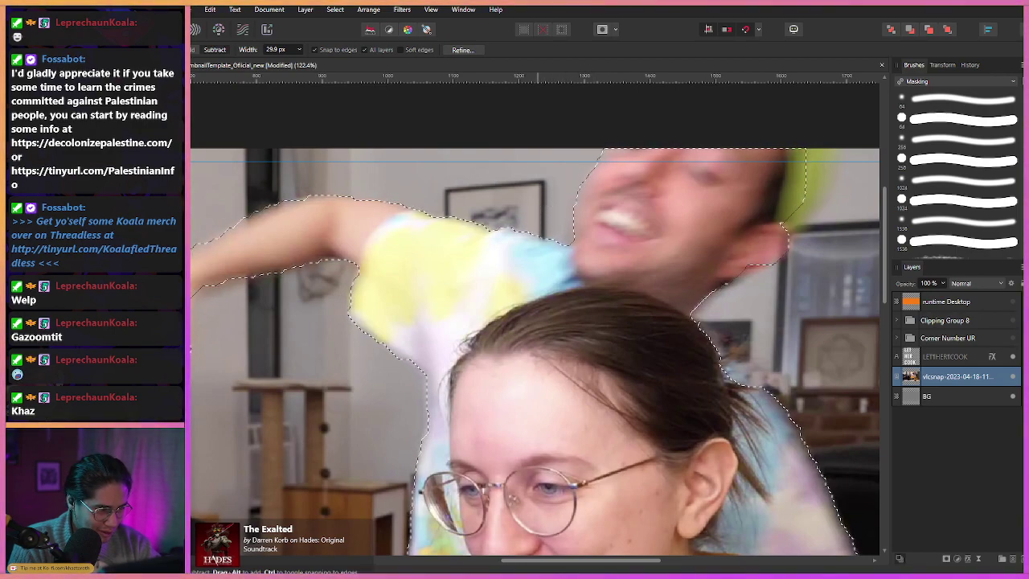
Check the selection outline around both people, the microphone and the outstretched arm.
{"action": "scroll", "coordinate": [539, 205], "scroll_direction": "down", "scroll_amount": 2}
{"action": "left_click_drag", "start_coordinate": [507, 265], "coordinate": [487, 148]}
{"action": "scroll", "coordinate": [503, 221], "scroll_direction": "down", "scroll_amount": 1}
{"action": "scroll", "coordinate": [506, 241], "scroll_direction": "down", "scroll_amount": 1}
{"action": "left_click_drag", "start_coordinate": [507, 241], "coordinate": [484, 159]}
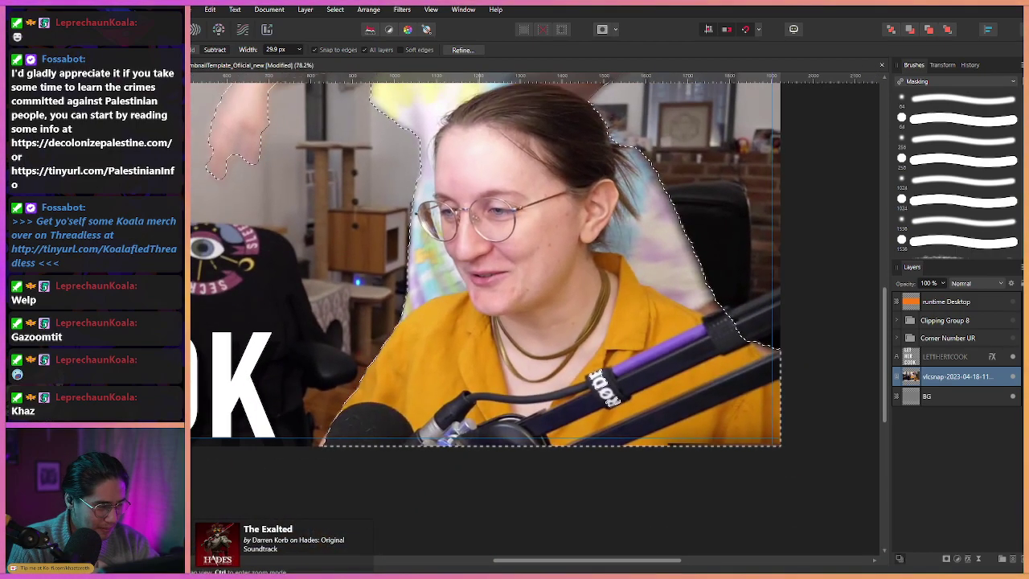
{"action": "scroll", "coordinate": [768, 438], "scroll_direction": "down", "scroll_amount": 1}
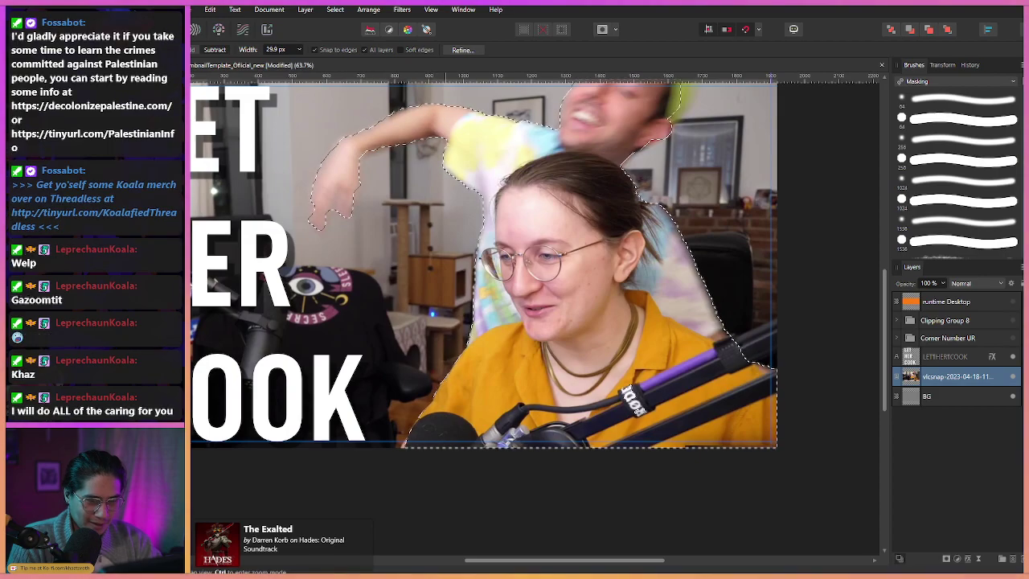
{"action": "left_click_drag", "start_coordinate": [445, 306], "coordinate": [526, 318]}
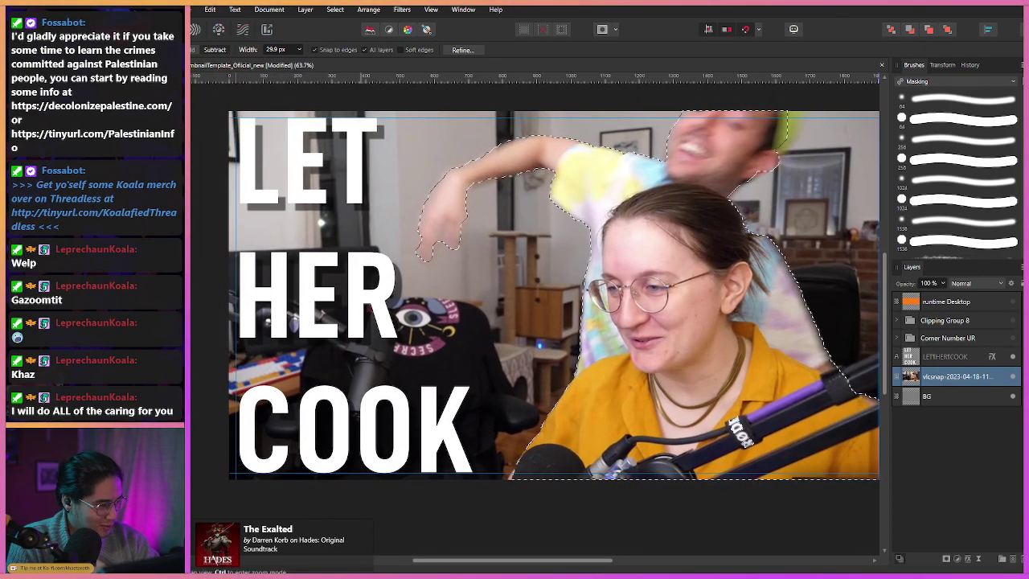
Fill the notch in the selection along the outer side of the man's hand and trim the excess beside it.
{"action": "scroll", "coordinate": [398, 216], "scroll_direction": "up", "scroll_amount": 5}
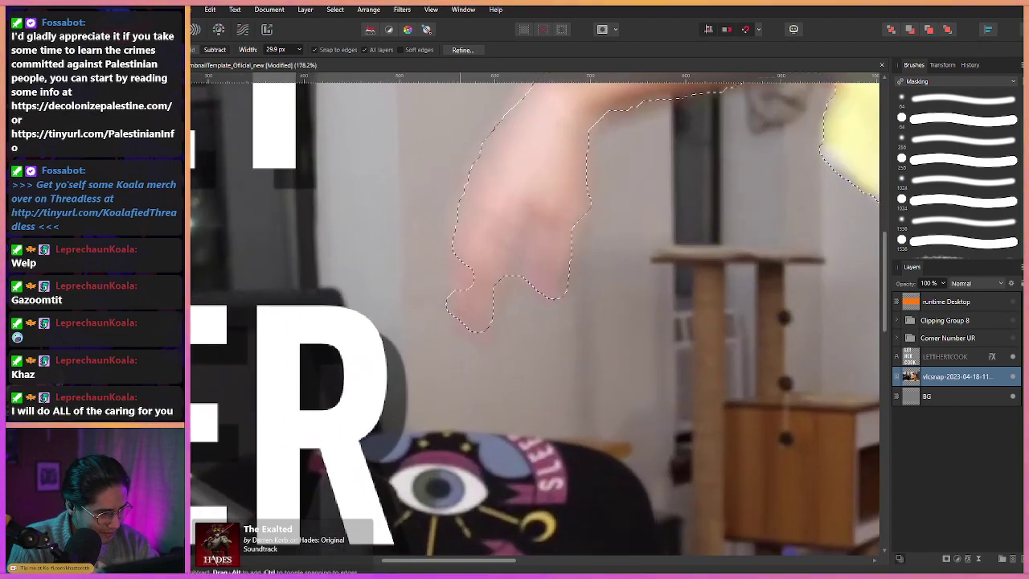
{"action": "left_click", "coordinate": [192, 50]}
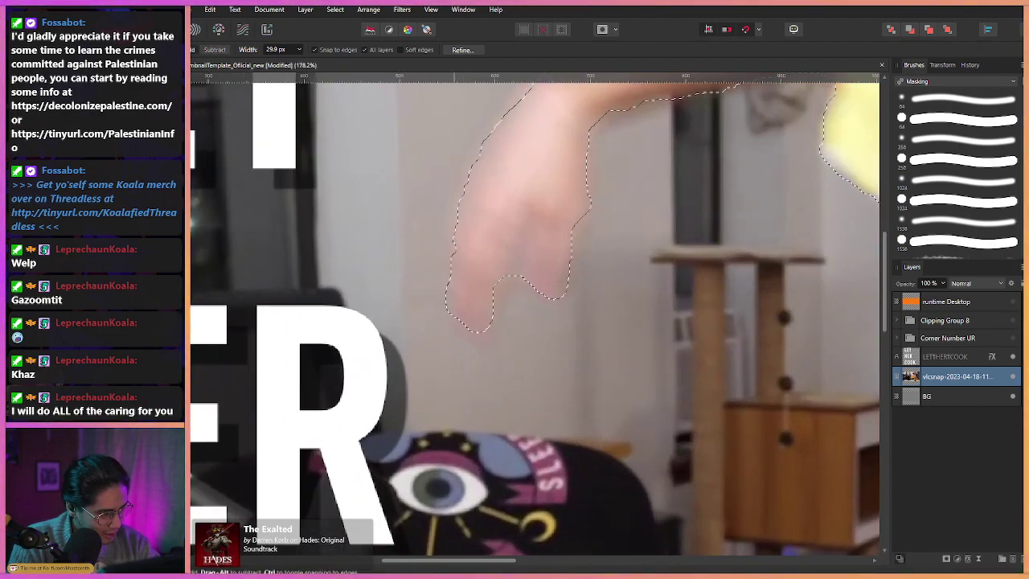
{"action": "left_click_drag", "start_coordinate": [456, 239], "coordinate": [456, 259]}
{"action": "left_click", "coordinate": [215, 50]}
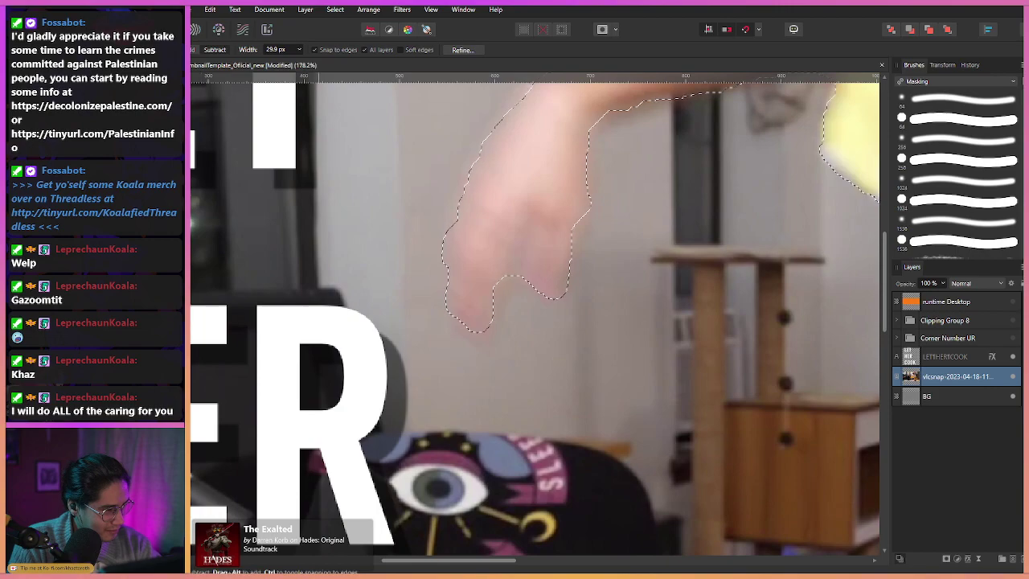
{"action": "key", "text": "alt"}
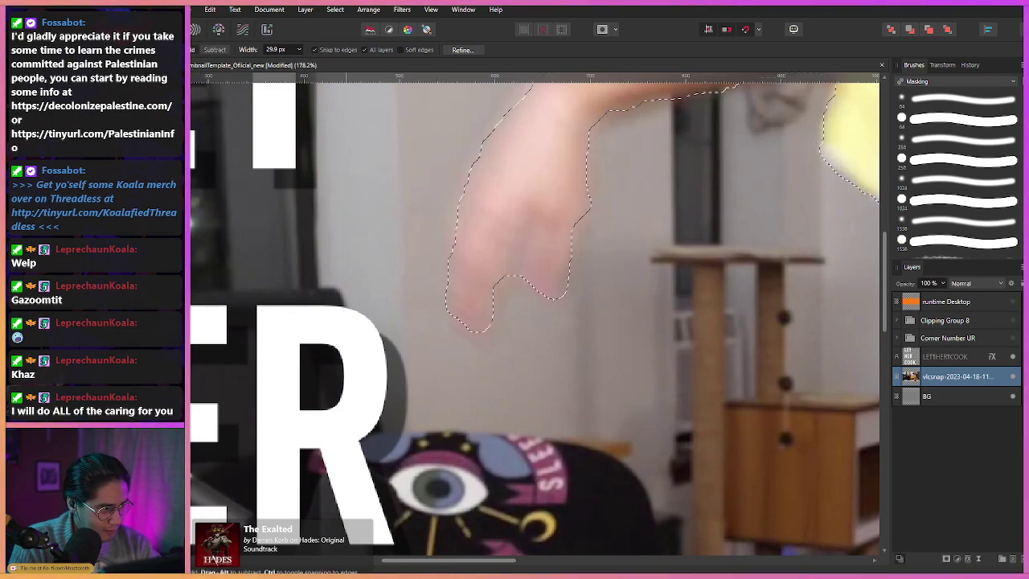
{"action": "left_click_drag", "start_coordinate": [438, 170], "coordinate": [425, 228]}
Refine the selection beside the microphone foam at the canvas's lower edge, including the sliver of skin and excluding the floor.
{"action": "scroll", "coordinate": [425, 228], "scroll_direction": "down", "scroll_amount": 1}
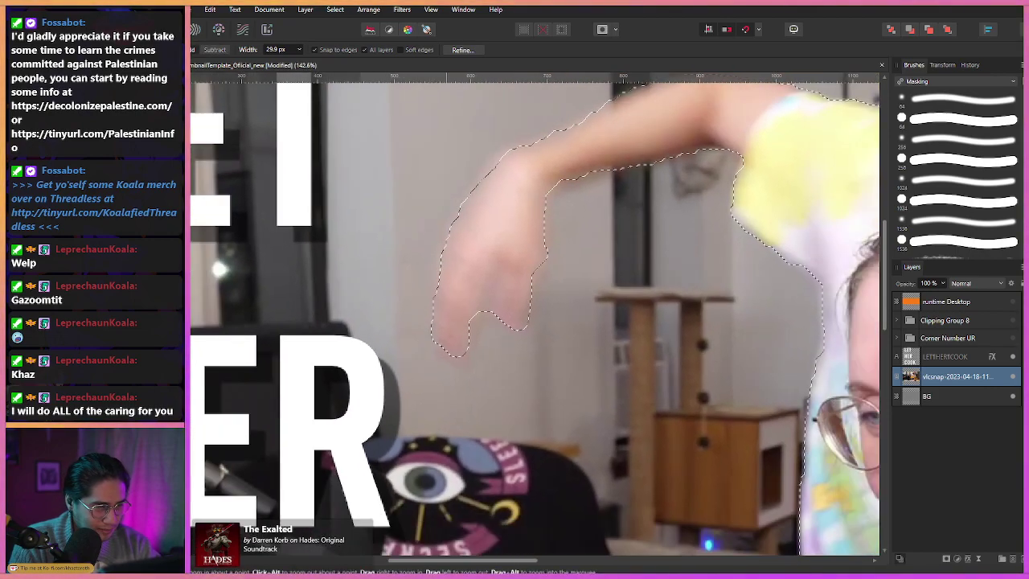
{"action": "scroll", "coordinate": [280, 364], "scroll_direction": "down", "scroll_amount": 3}
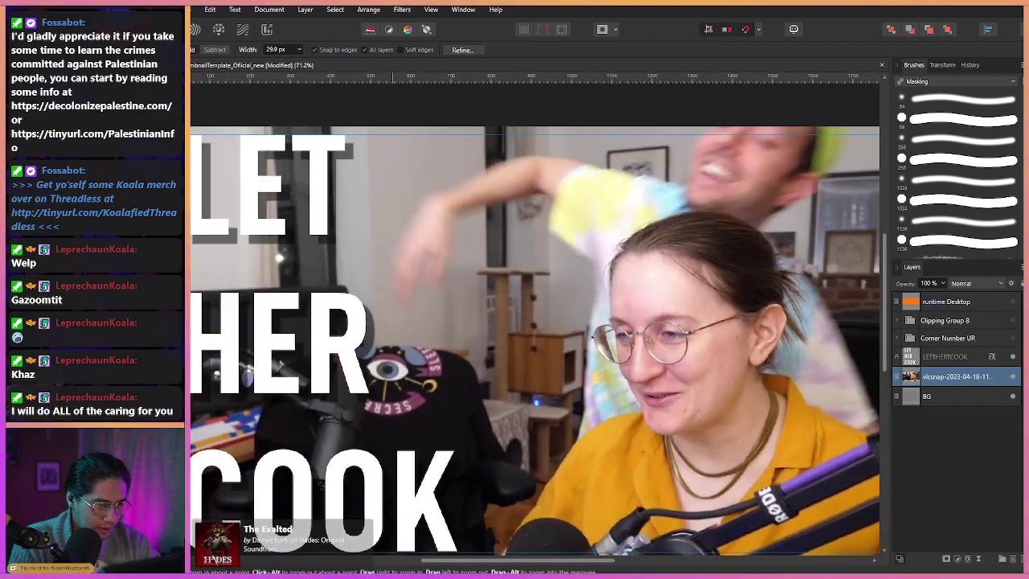
{"action": "left_click_drag", "start_coordinate": [393, 241], "coordinate": [309, 145]}
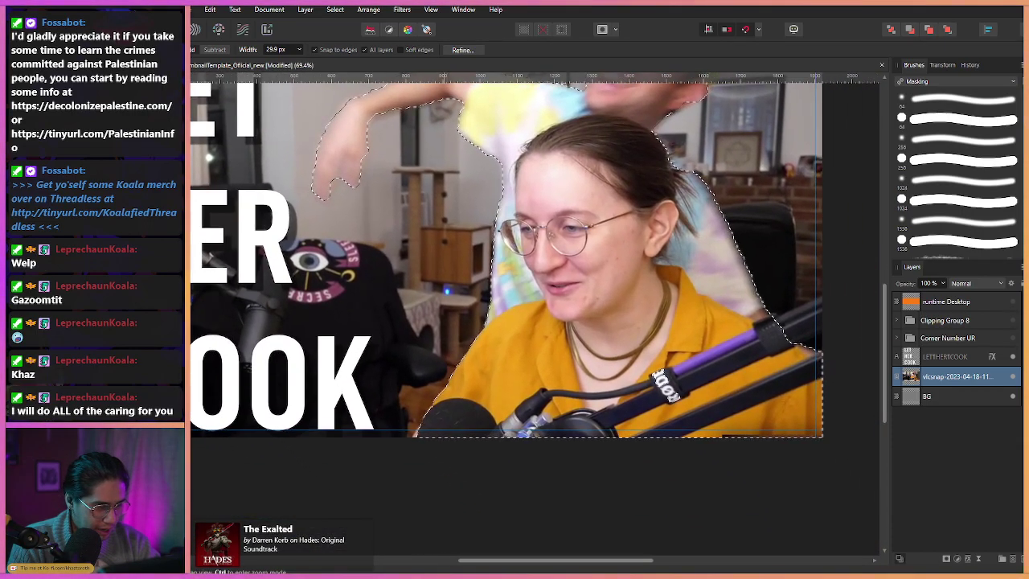
{"action": "left_click_drag", "start_coordinate": [379, 356], "coordinate": [500, 305]}
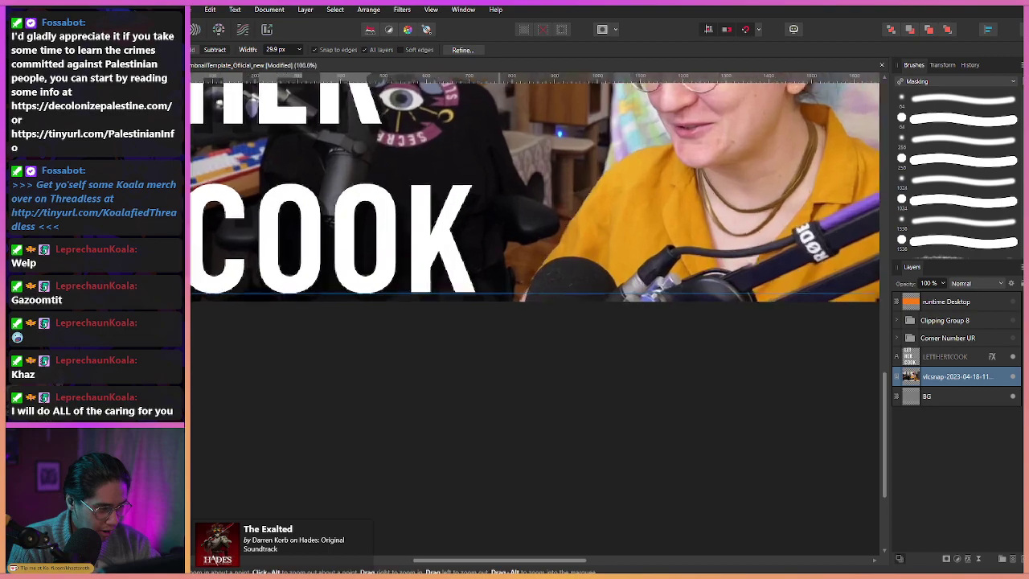
{"action": "scroll", "coordinate": [587, 276], "scroll_direction": "up", "scroll_amount": 2}
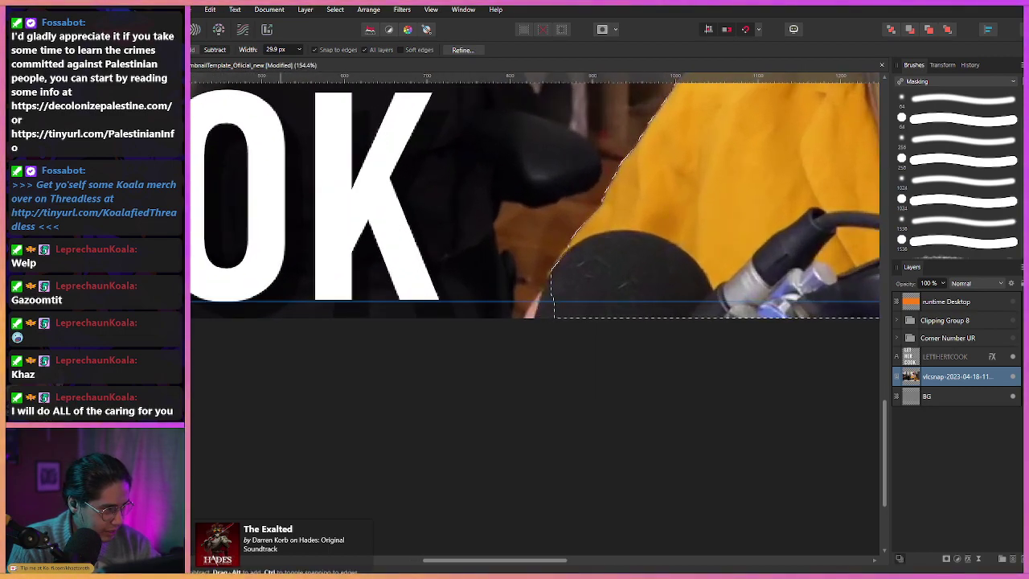
{"action": "left_click", "coordinate": [189, 49]}
{"action": "left_click_drag", "start_coordinate": [527, 310], "coordinate": [524, 312]}
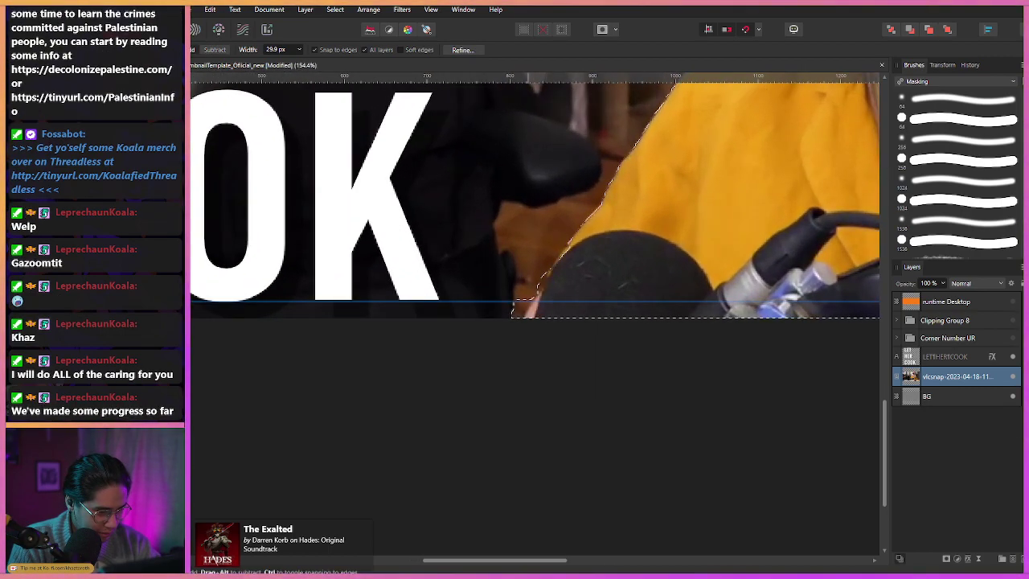
{"action": "key", "text": "alt"}
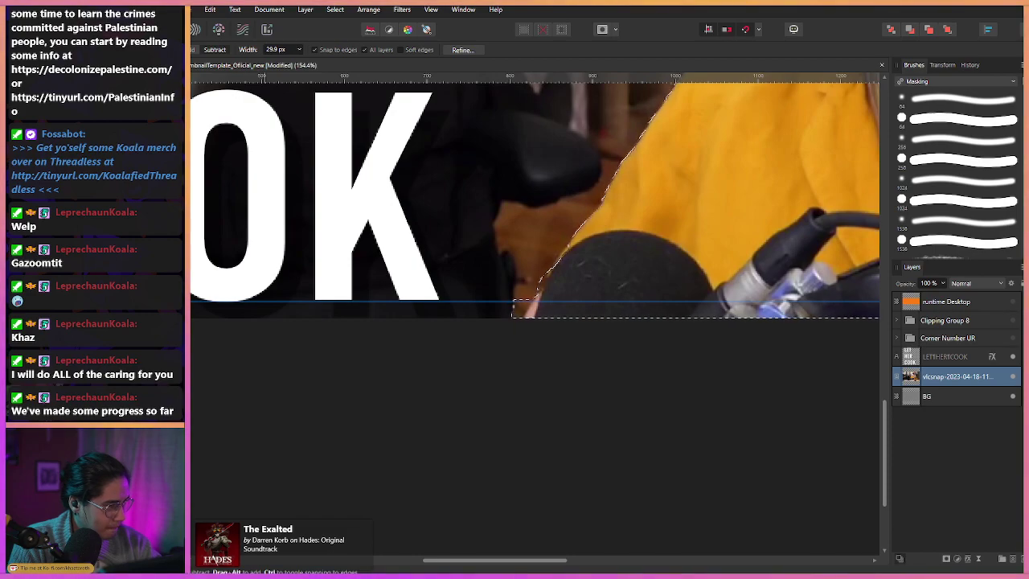
{"action": "left_click_drag", "start_coordinate": [512, 312], "coordinate": [521, 311]}
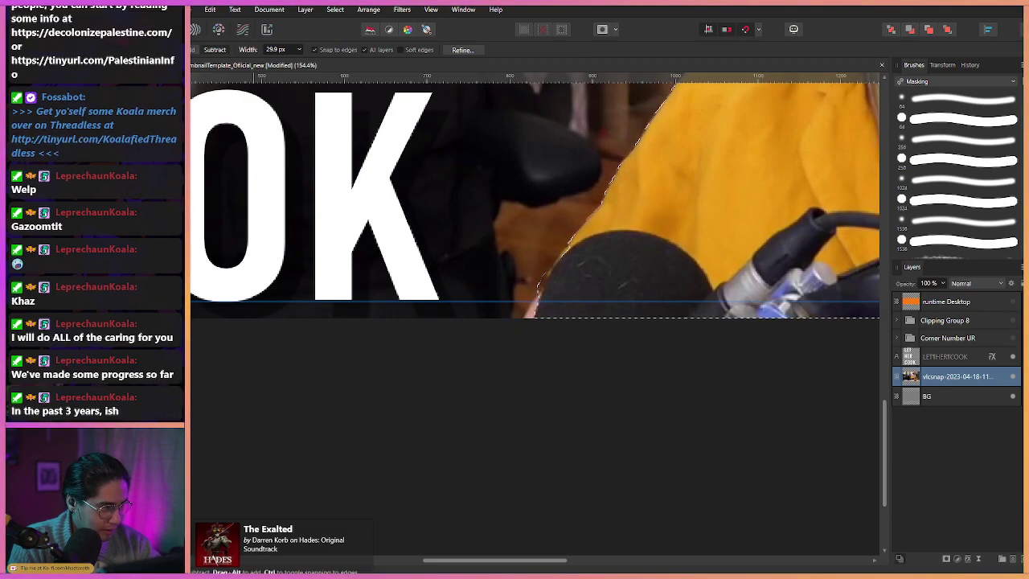
{"action": "left_click", "coordinate": [191, 50]}
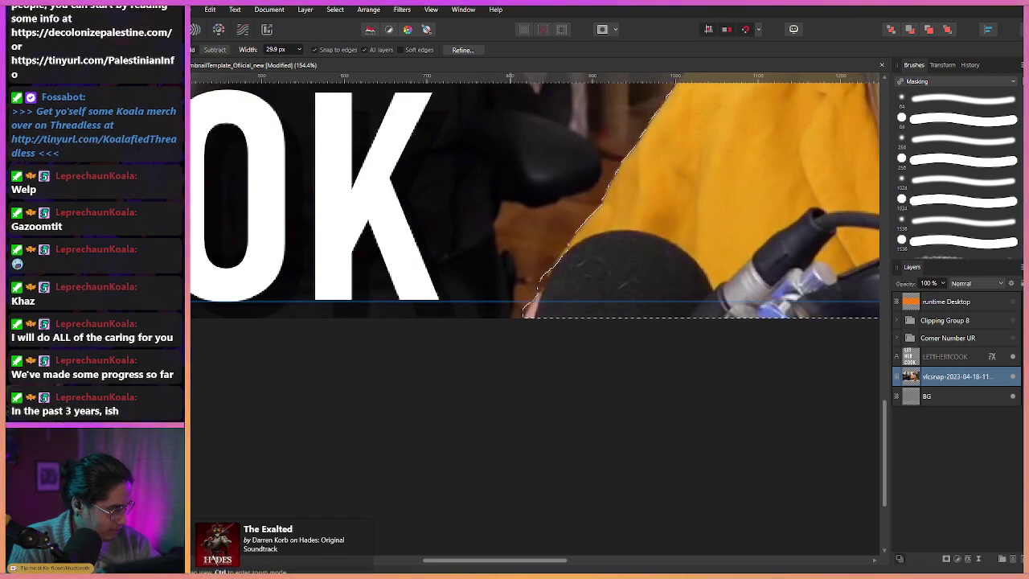
{"action": "left_click_drag", "start_coordinate": [534, 174], "coordinate": [477, 228]}
{"action": "left_click", "coordinate": [476, 229], "text": "ctrl+alt"}
{"action": "scroll", "coordinate": [476, 193], "scroll_direction": "down", "scroll_amount": 1}
{"action": "left_click_drag", "start_coordinate": [505, 145], "coordinate": [453, 224]}
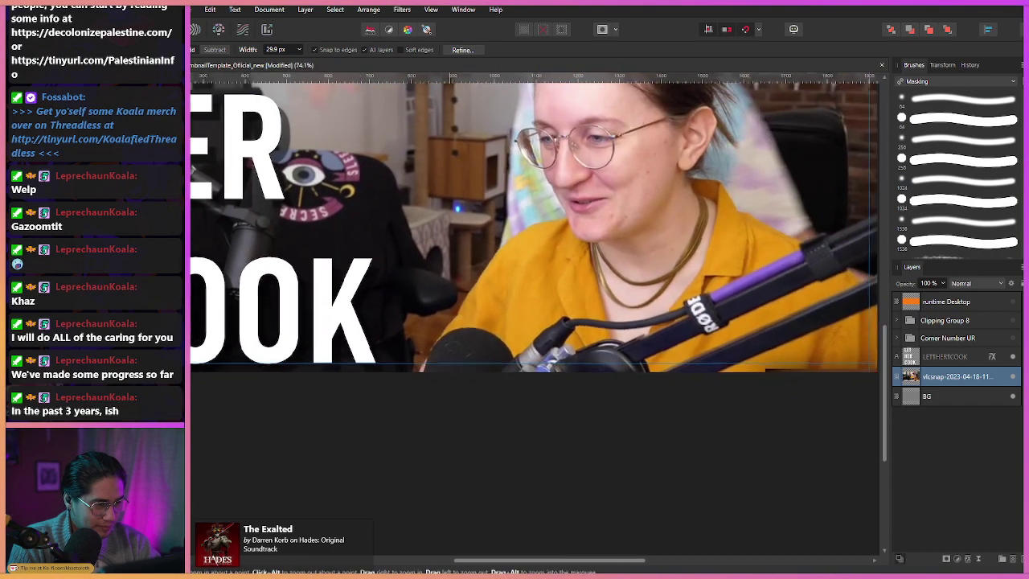
Check the selection outline from the canvas's lower edge up to the outstretched hand and the man's head.
{"action": "scroll", "coordinate": [452, 223], "scroll_direction": "down", "scroll_amount": 2}
{"action": "left_click_drag", "start_coordinate": [416, 189], "coordinate": [472, 285]}
{"action": "left_click_drag", "start_coordinate": [635, 366], "coordinate": [539, 270]}
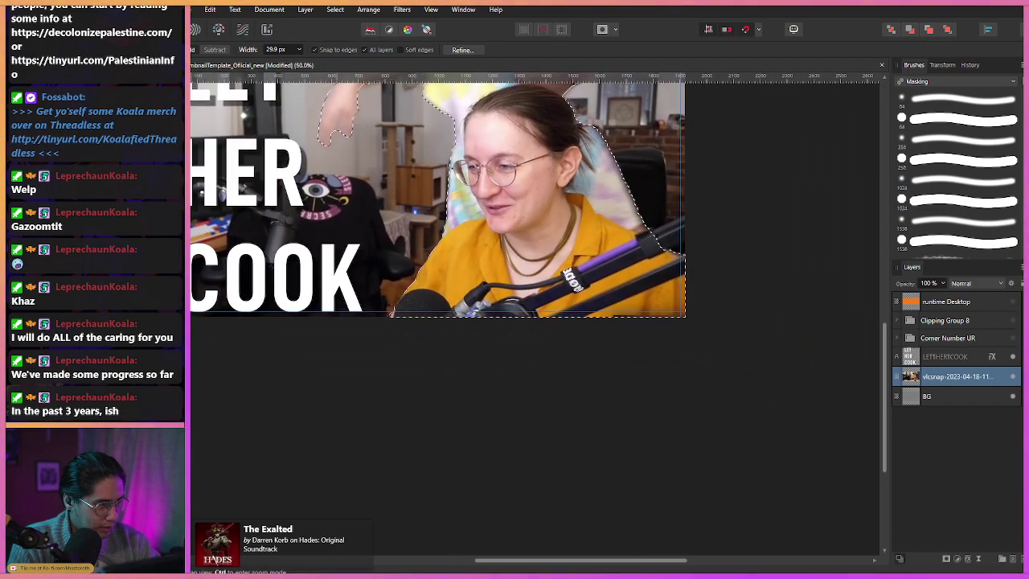
{"action": "scroll", "coordinate": [540, 270], "scroll_direction": "up", "scroll_amount": 2}
{"action": "left_click_drag", "start_coordinate": [605, 298], "coordinate": [645, 378]}
{"action": "left_click_drag", "start_coordinate": [645, 378], "coordinate": [692, 423]}
{"action": "left_click_drag", "start_coordinate": [320, 115], "coordinate": [362, 169]}
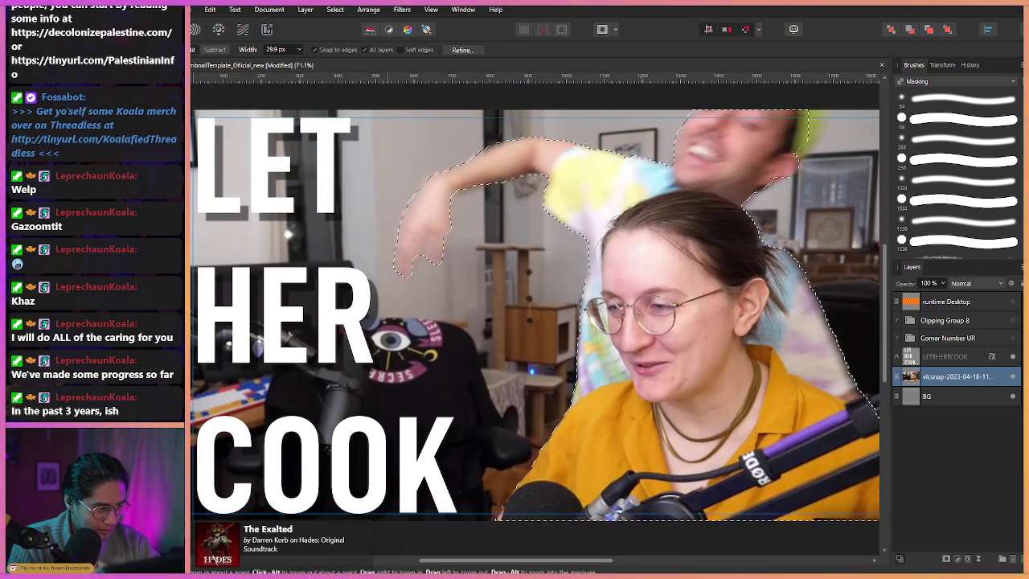
{"action": "scroll", "coordinate": [361, 168], "scroll_direction": "down", "scroll_amount": 1}
{"action": "left_click_drag", "start_coordinate": [773, 181], "coordinate": [649, 225]}
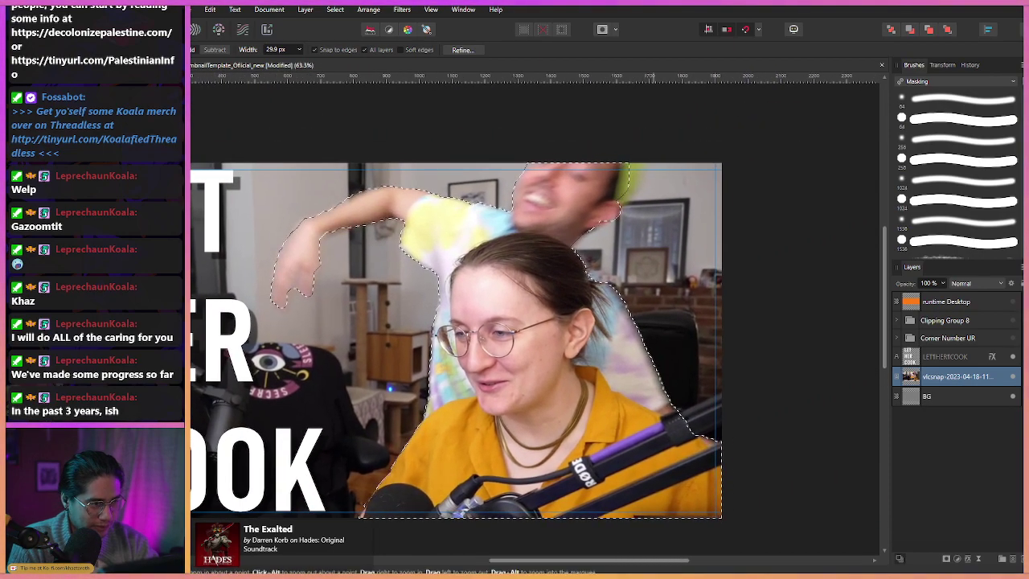
Extend the selection over the rest of the man's green cap and subtract the excess wall along its outer edge.
{"action": "scroll", "coordinate": [649, 225], "scroll_direction": "up", "scroll_amount": 2}
{"action": "scroll", "coordinate": [558, 338], "scroll_direction": "up", "scroll_amount": 2}
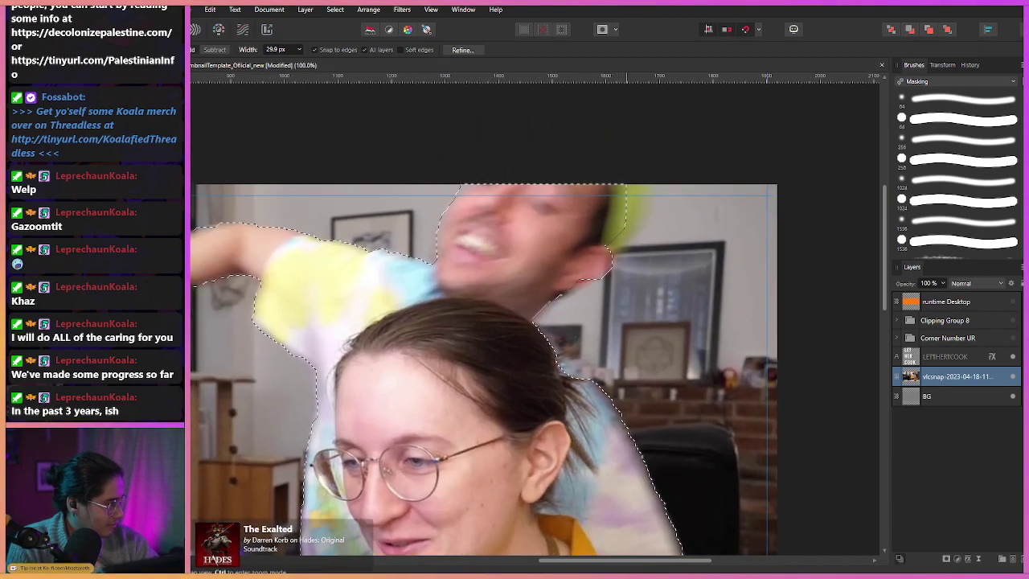
{"action": "scroll", "coordinate": [768, 277], "scroll_direction": "up", "scroll_amount": 2}
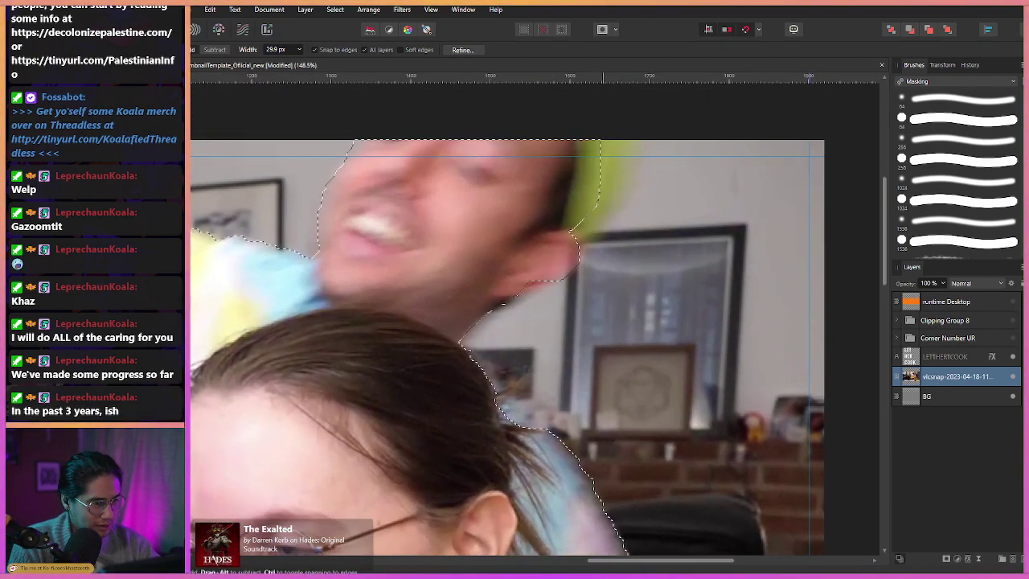
{"action": "left_click_drag", "start_coordinate": [593, 217], "coordinate": [583, 228]}
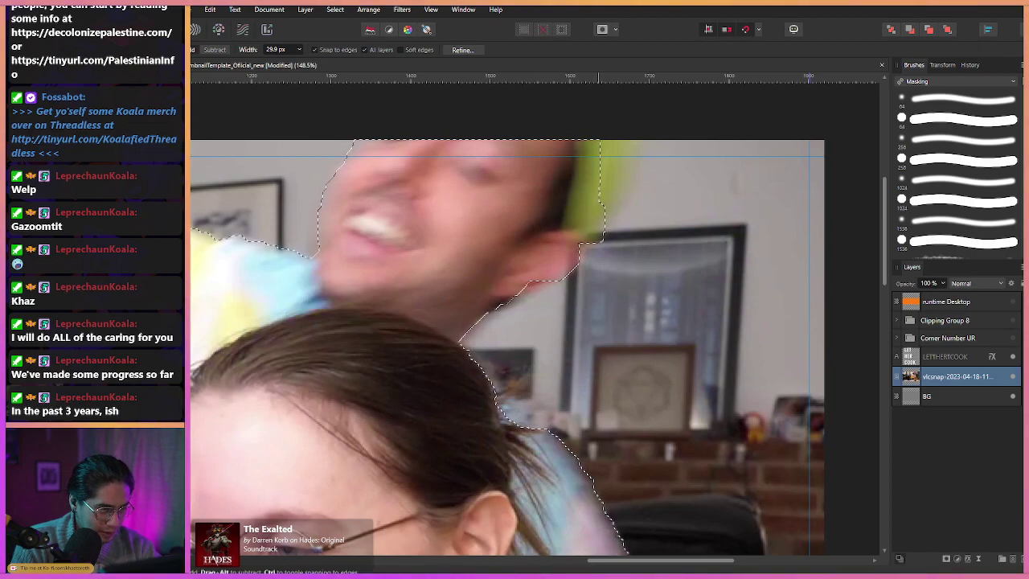
{"action": "left_click_drag", "start_coordinate": [616, 165], "coordinate": [625, 152]}
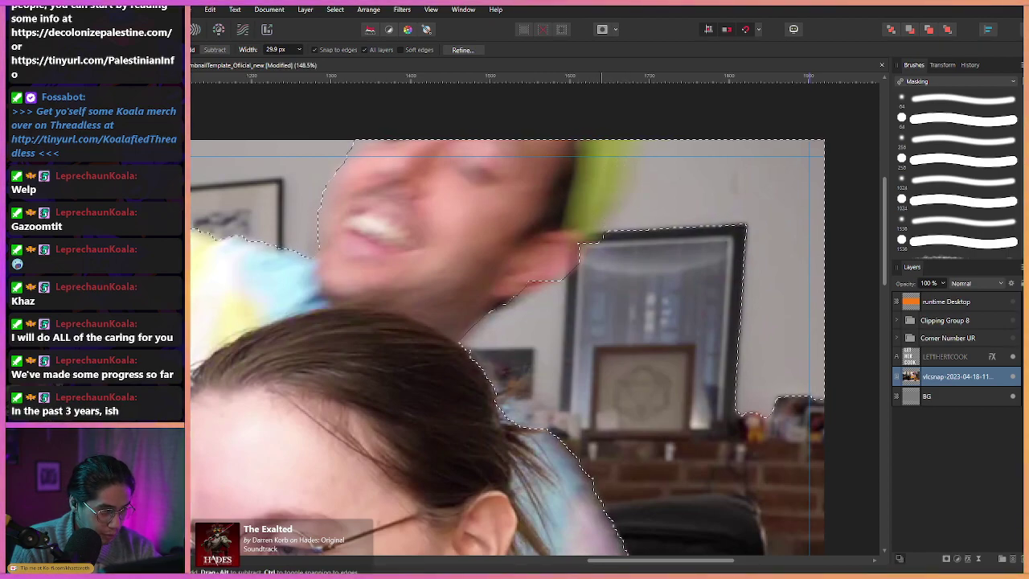
{"action": "left_click_drag", "start_coordinate": [609, 219], "coordinate": [628, 154]}
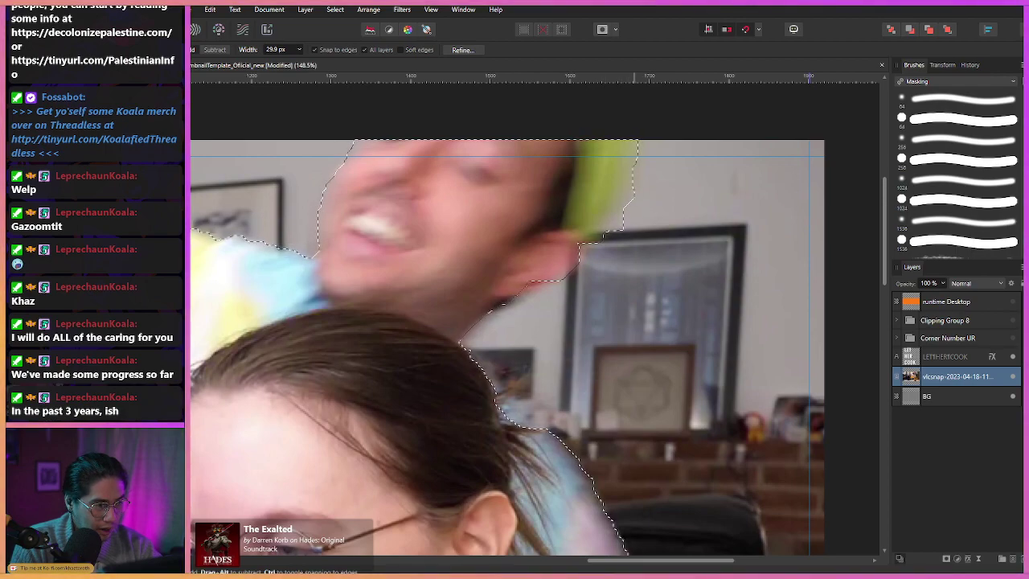
{"action": "left_click", "coordinate": [214, 49]}
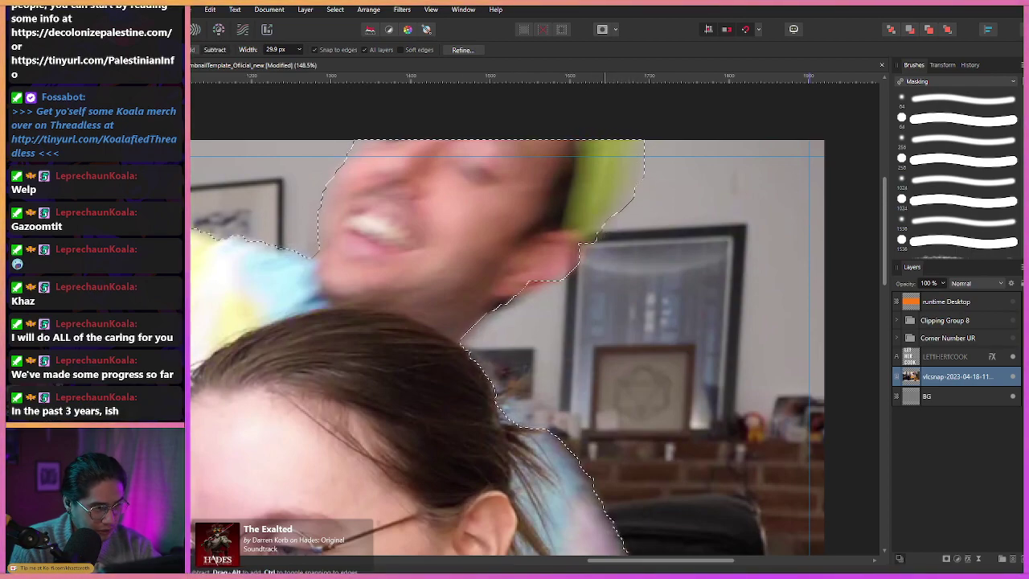
{"action": "left_click_drag", "start_coordinate": [646, 184], "coordinate": [617, 217]}
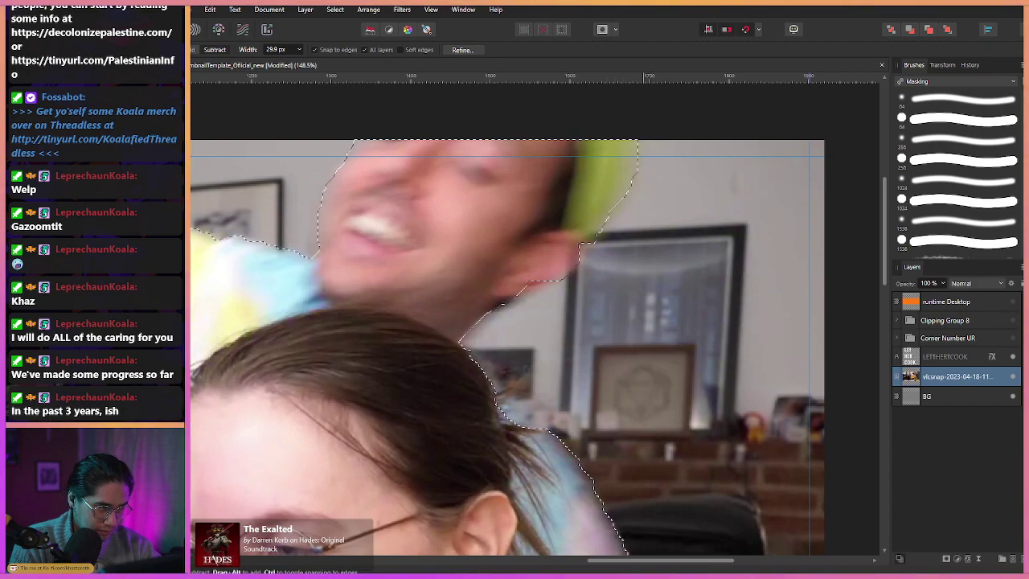
Add the edge beneath the man's ear and jaw to the selection and subtract the wall spill above the woman's hair.
{"action": "scroll", "coordinate": [187, 458], "scroll_direction": "up", "scroll_amount": 2}
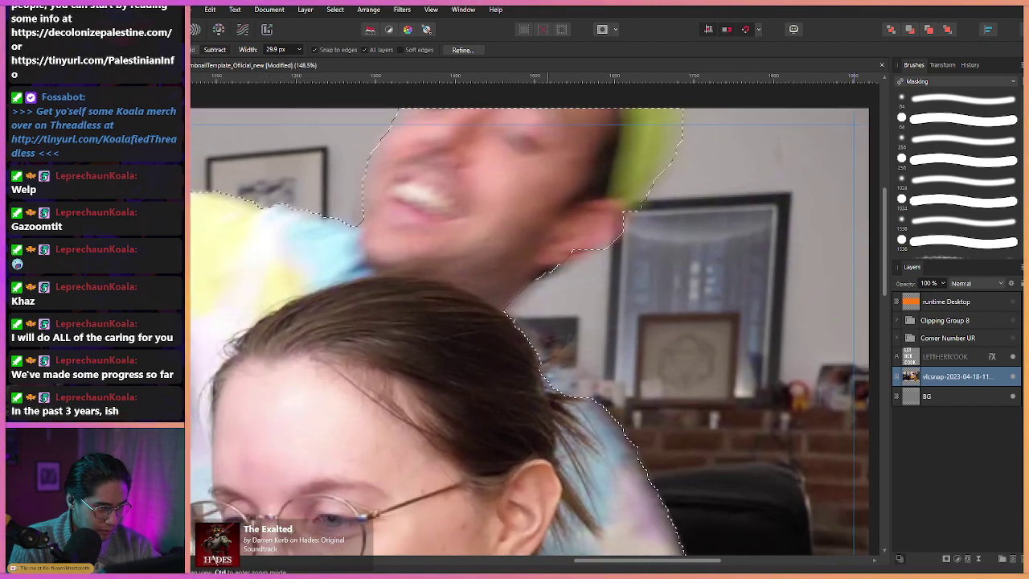
{"action": "left_click", "coordinate": [193, 50]}
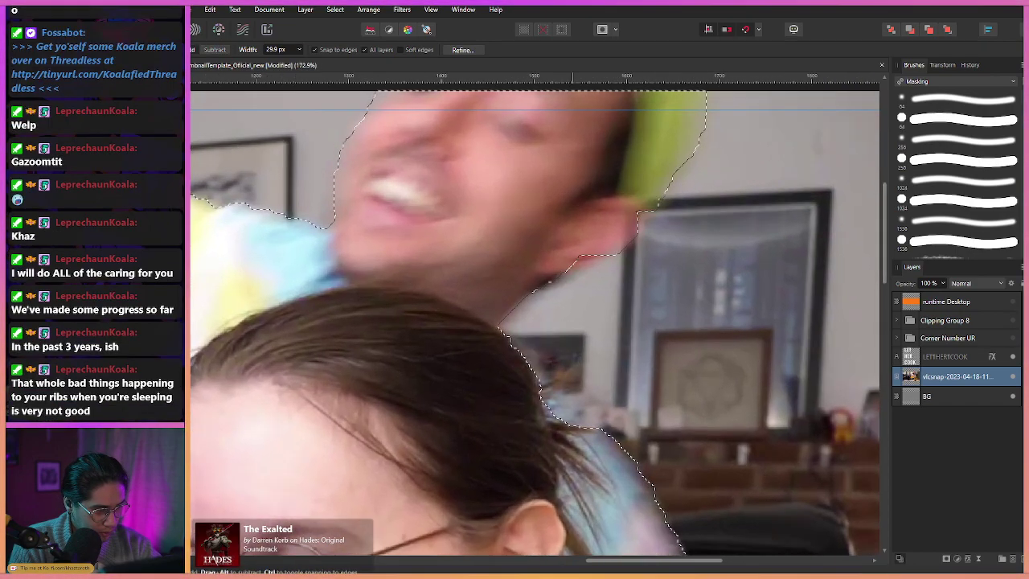
{"action": "left_click_drag", "start_coordinate": [597, 274], "coordinate": [577, 299]}
{"action": "left_click", "coordinate": [215, 50]}
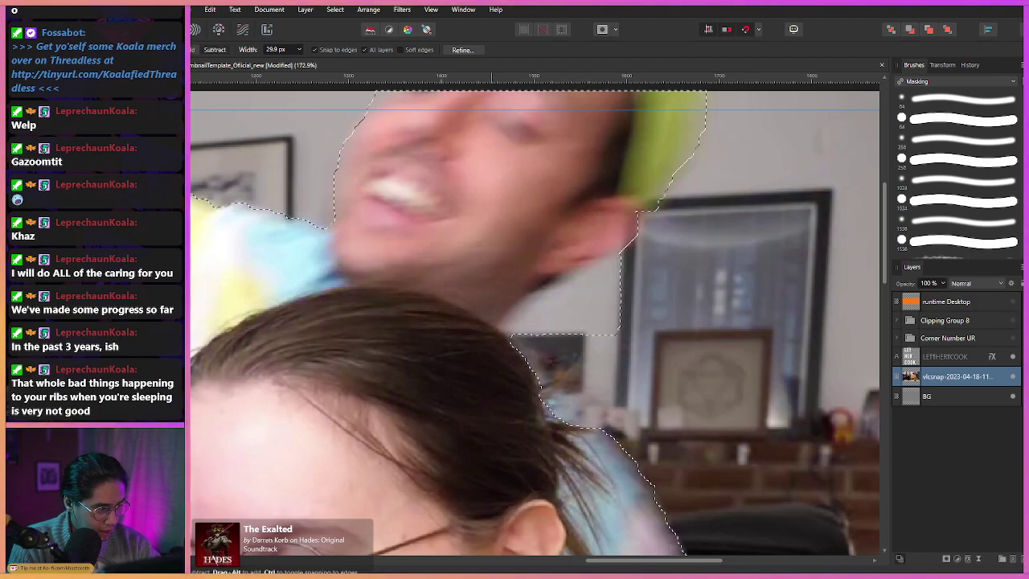
{"action": "mouse_move", "coordinate": [523, 325]}
{"action": "left_mouse_down"}
{"action": "mouse_move", "coordinate": [534, 329]}
{"action": "mouse_move", "coordinate": [594, 296]}
{"action": "left_mouse_up"}
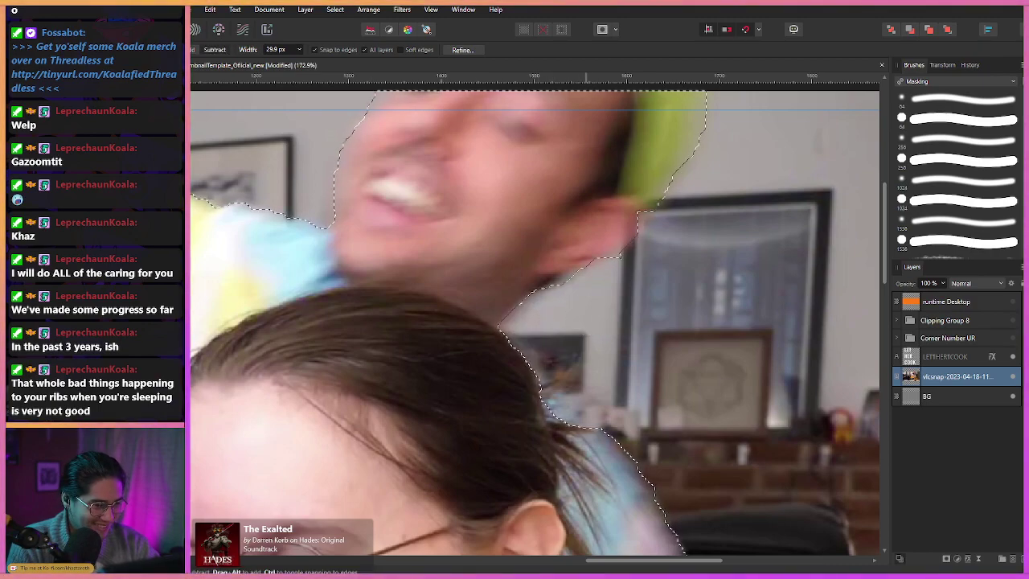
{"action": "left_click_drag", "start_coordinate": [500, 325], "coordinate": [463, 313]}
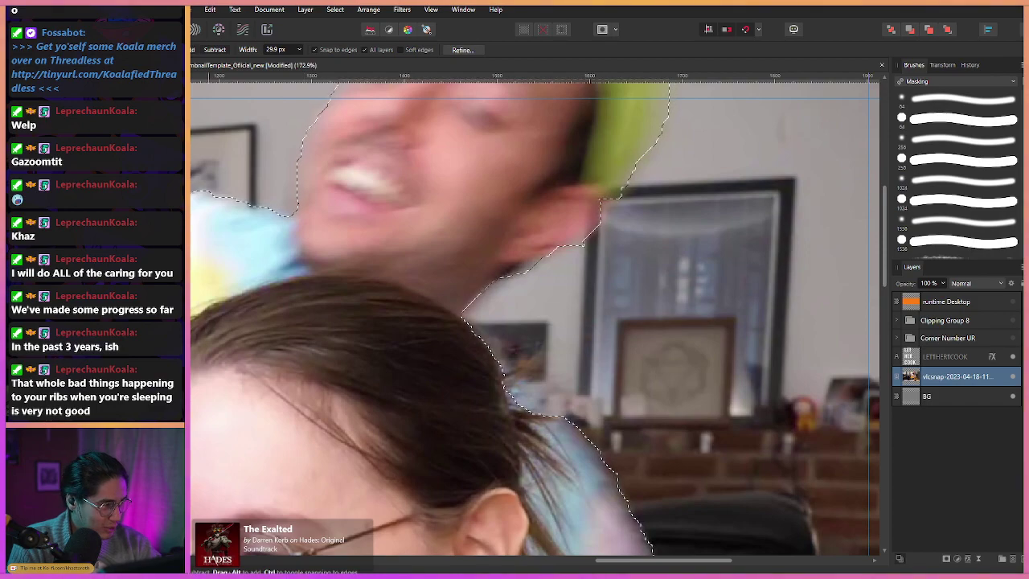
Extend the selection under the man's earlobe and trim the corner of excess wall there.
{"action": "left_click", "coordinate": [193, 50]}
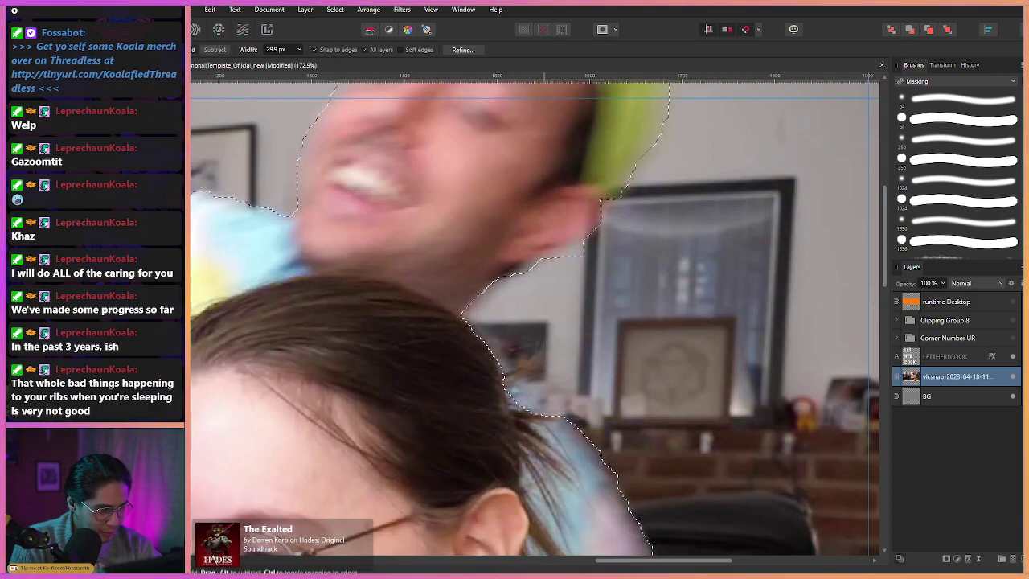
{"action": "key", "text": "alt"}
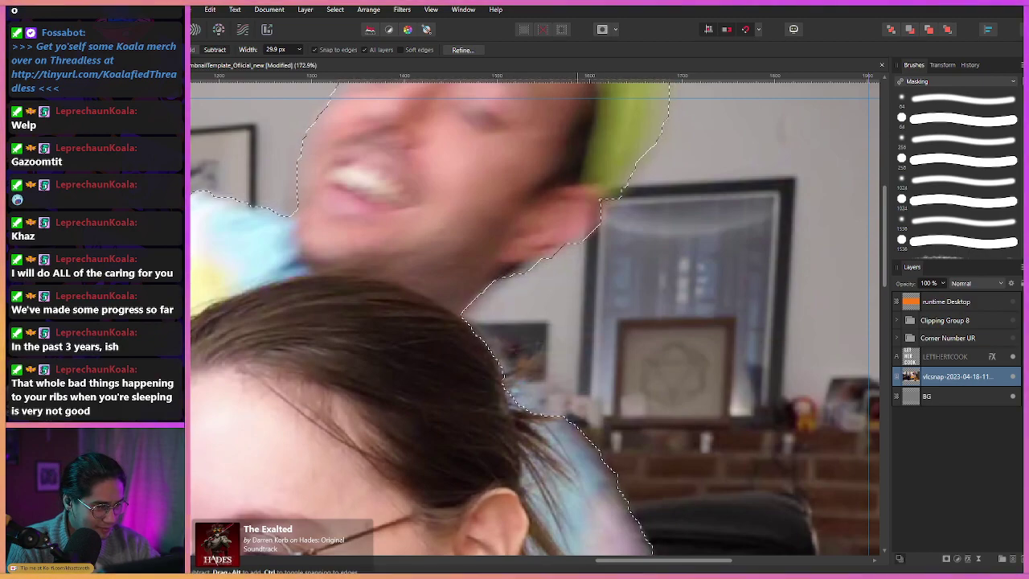
{"action": "left_click_drag", "start_coordinate": [585, 255], "coordinate": [555, 266]}
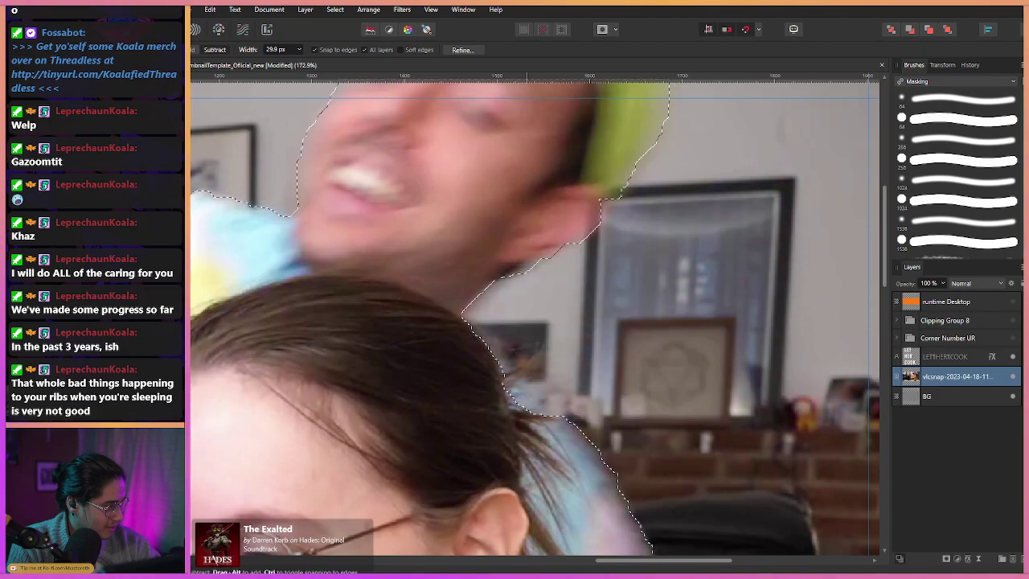
Rasterize the vlcsnap webcam still layer with the selection around both people active.
{"action": "key", "text": "space"}
{"action": "left_click_drag", "start_coordinate": [480, 297], "coordinate": [519, 221]}
{"action": "scroll", "coordinate": [518, 255], "scroll_direction": "down", "scroll_amount": 2}
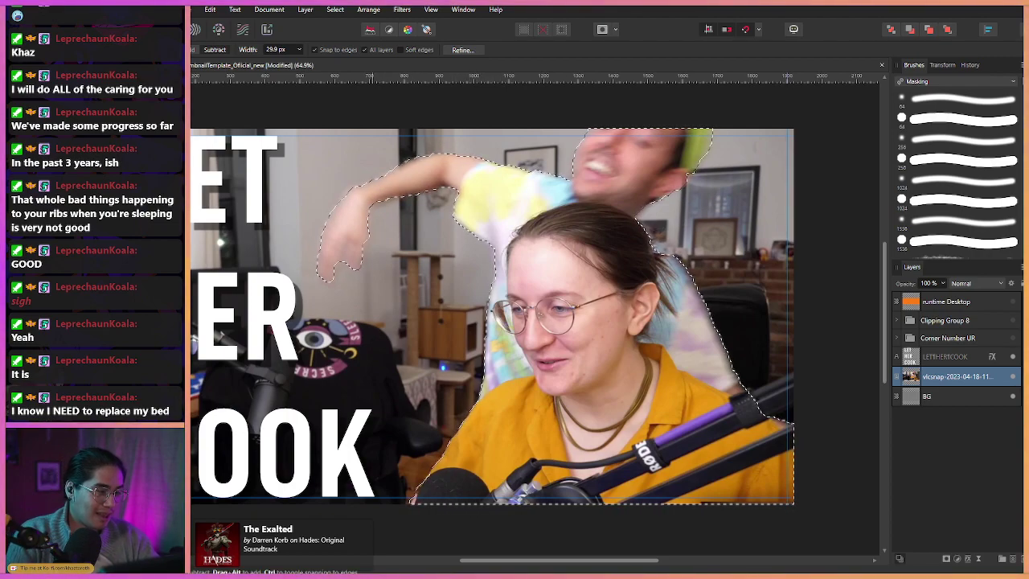
{"action": "left_click_drag", "start_coordinate": [349, 281], "coordinate": [389, 289]}
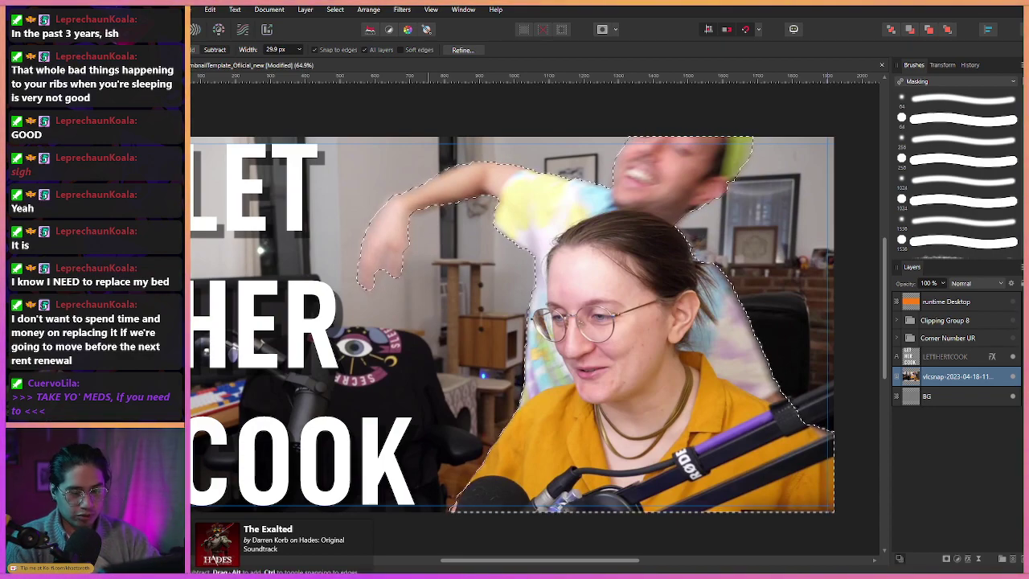
{"action": "right_click", "coordinate": [957, 372]}
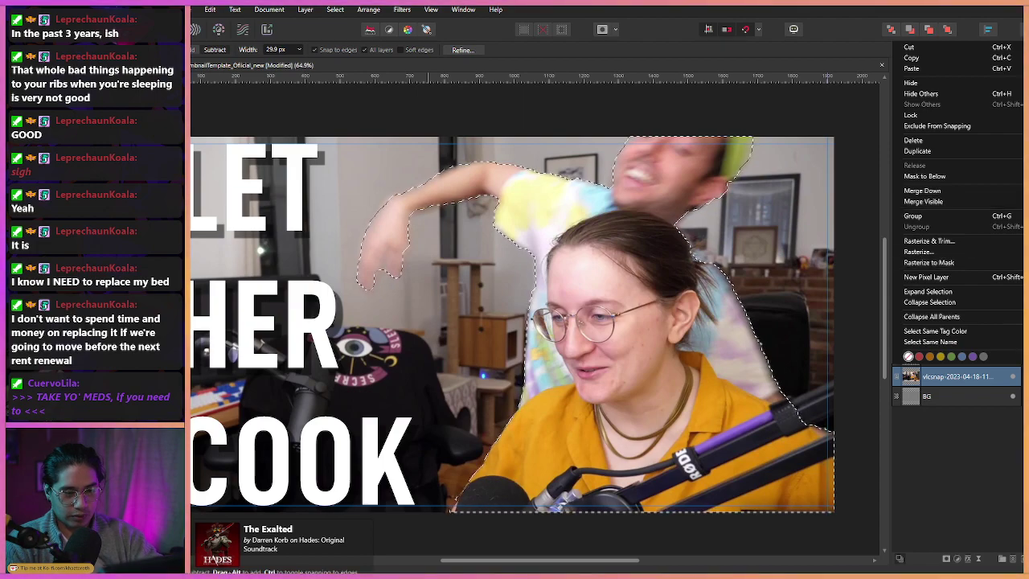
{"action": "left_click", "coordinate": [920, 252]}
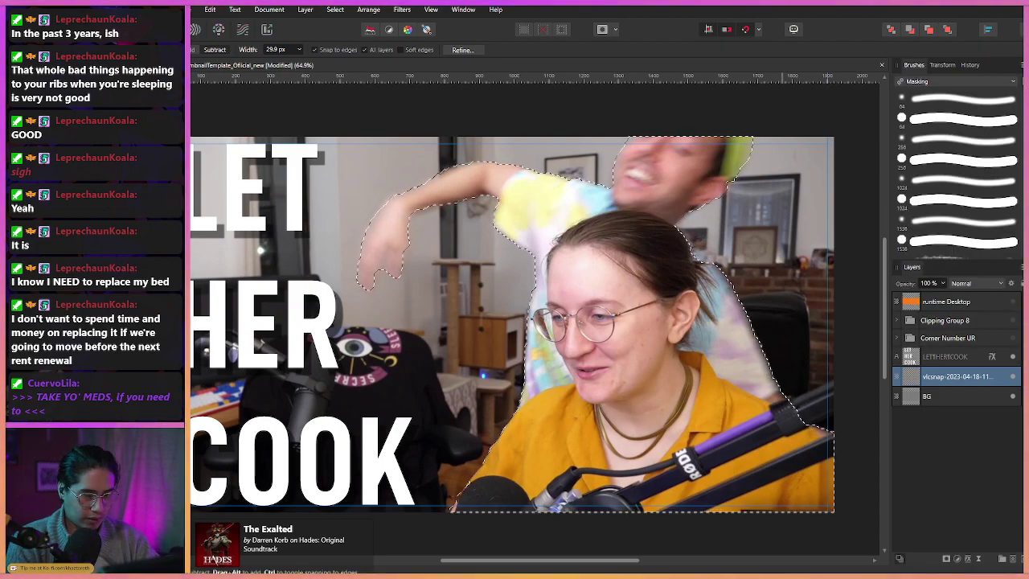
Try duplicating the rasterized still layer, clearing the selection and adding an empty pixel layer, and undo all of it.
{"action": "key", "text": "ctrl+j"}
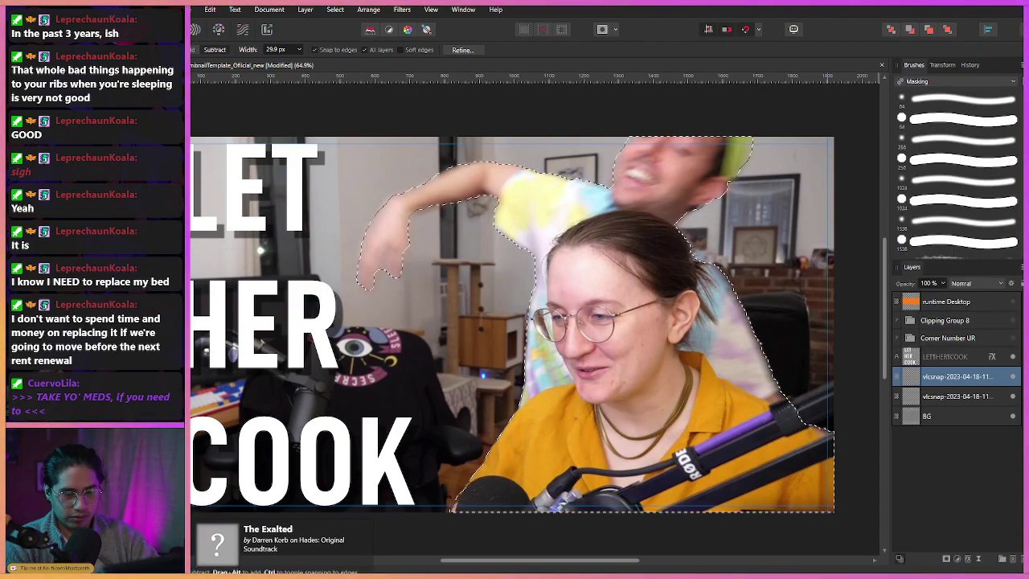
{"action": "left_click", "coordinate": [957, 396]}
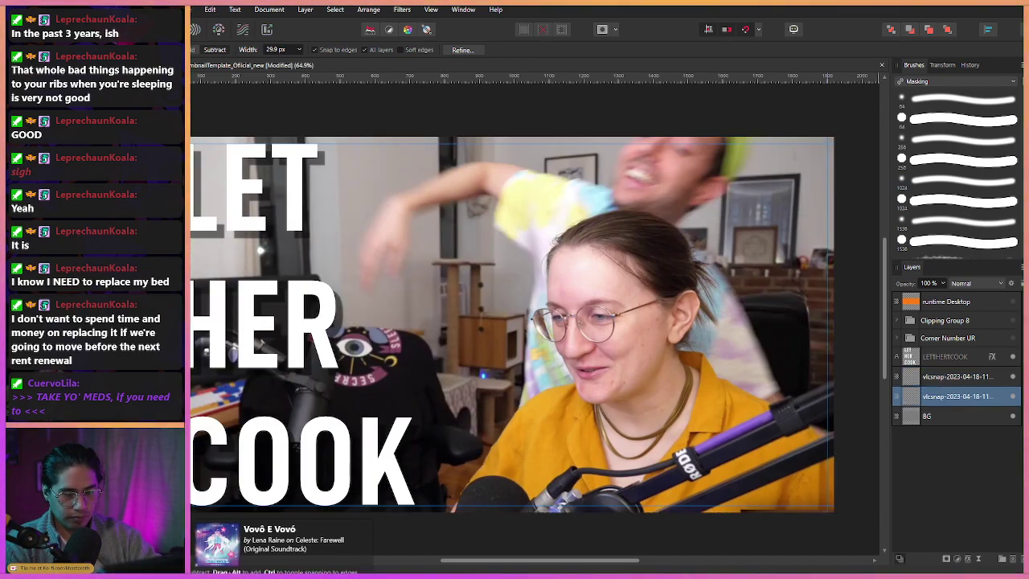
{"action": "left_click", "coordinate": [1013, 397]}
{"action": "key", "text": "ctrl+z"}
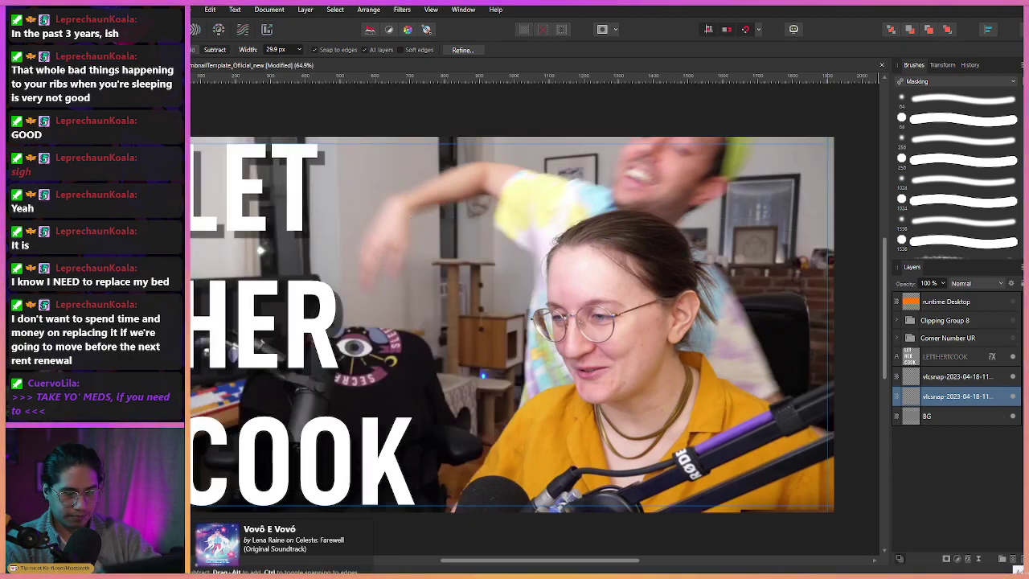
{"action": "key", "text": "ctrl+j"}
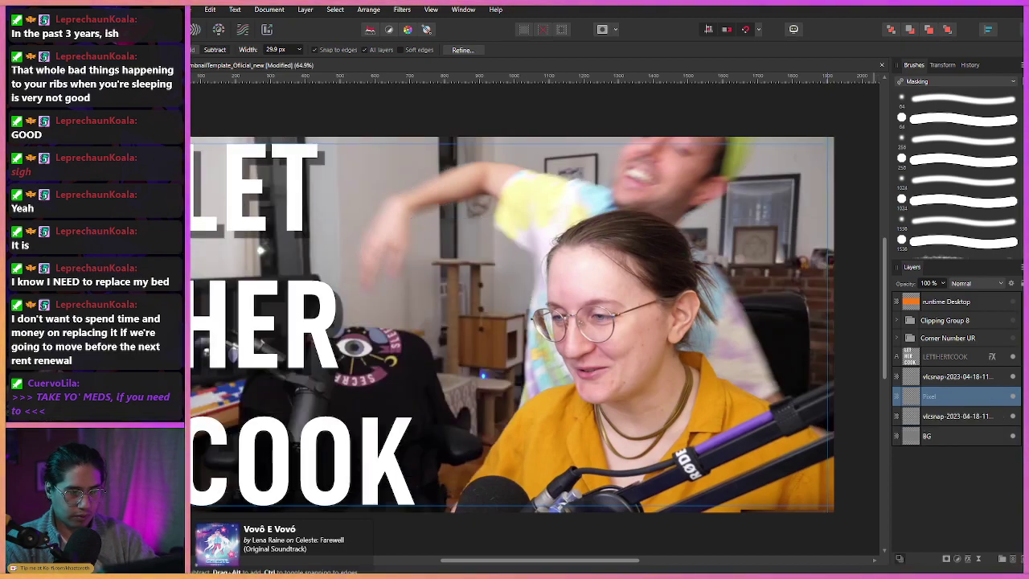
{"action": "key", "text": "ctrl+z"}
{"action": "key", "text": "ctrl+z"}
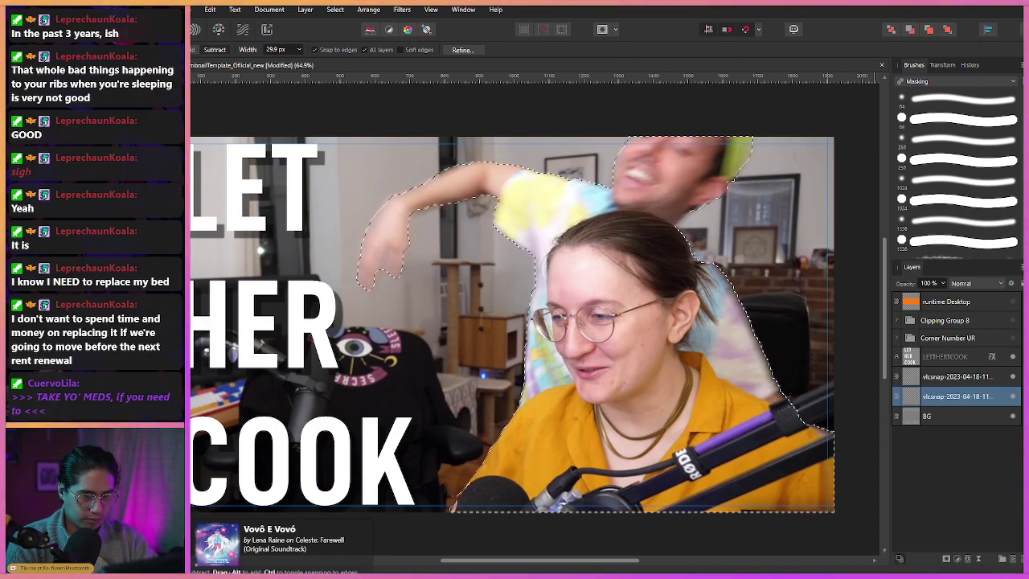
{"action": "left_click", "coordinate": [957, 376]}
{"action": "key", "text": "ctrl+z"}
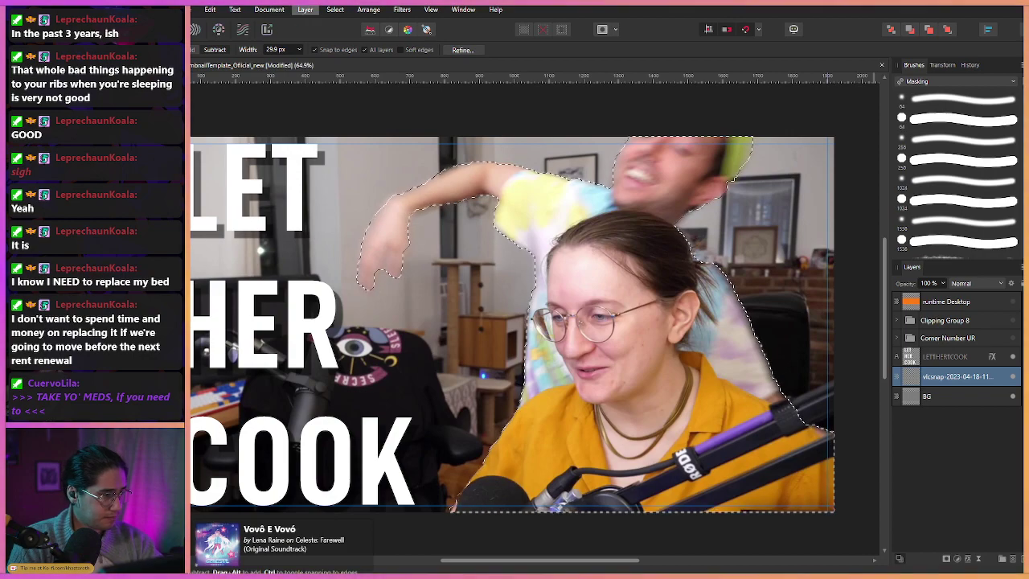
Feather the selection around both people with a radius of 20 px.
{"action": "left_click", "coordinate": [335, 9]}
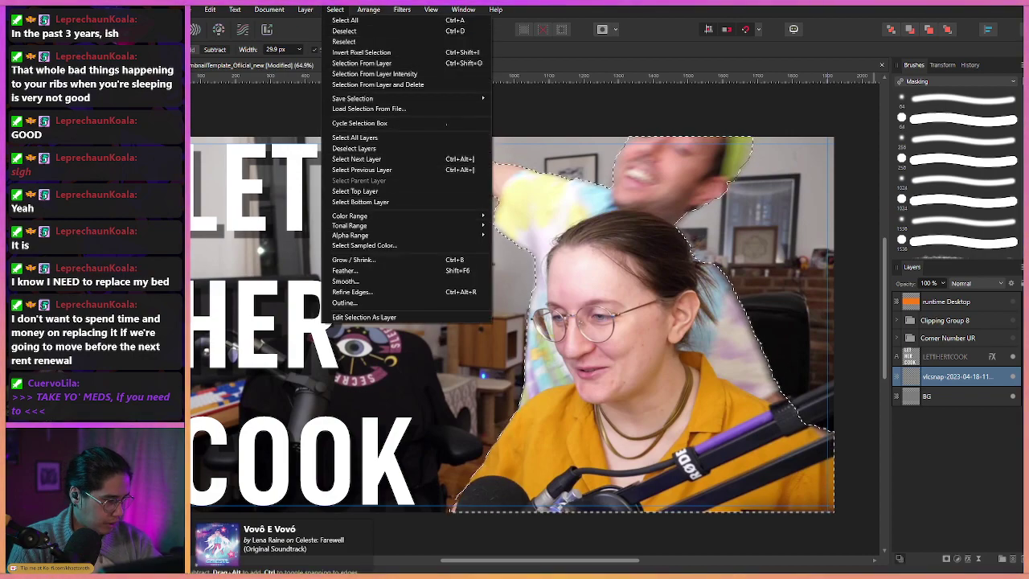
{"action": "left_click", "coordinate": [346, 270]}
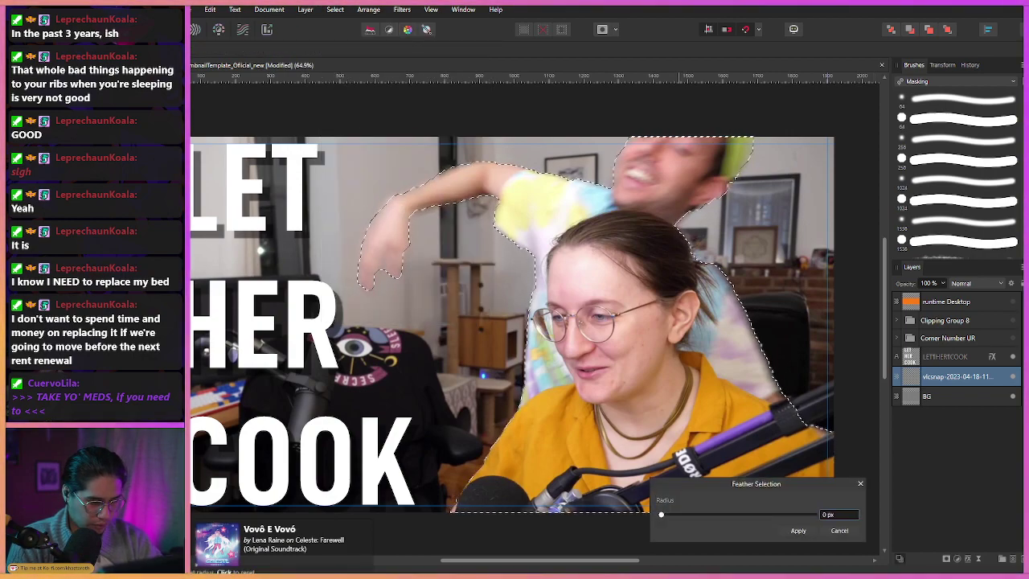
{"action": "left_click_drag", "start_coordinate": [661, 515], "coordinate": [664, 514]}
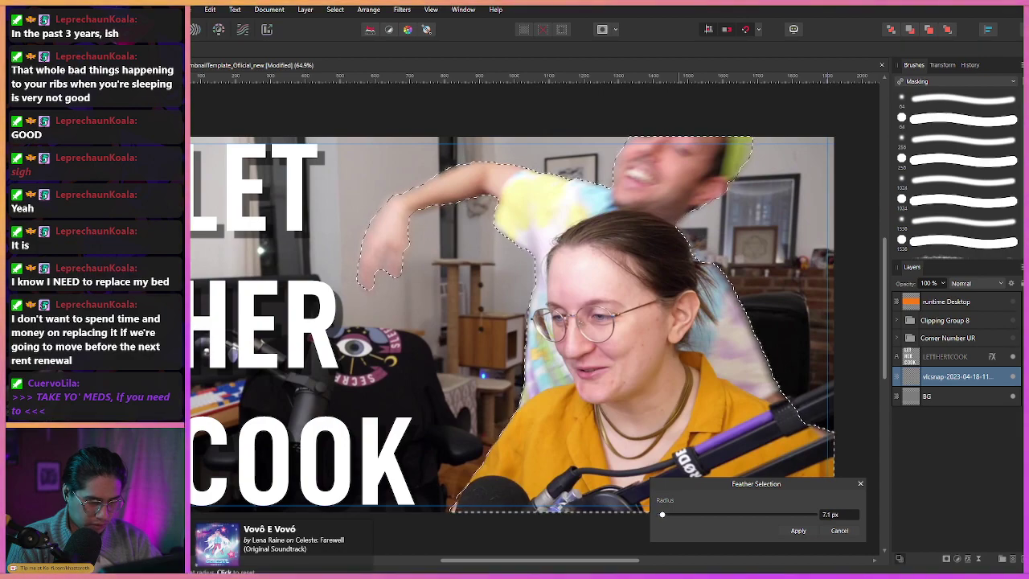
{"action": "left_click", "coordinate": [833, 514]}
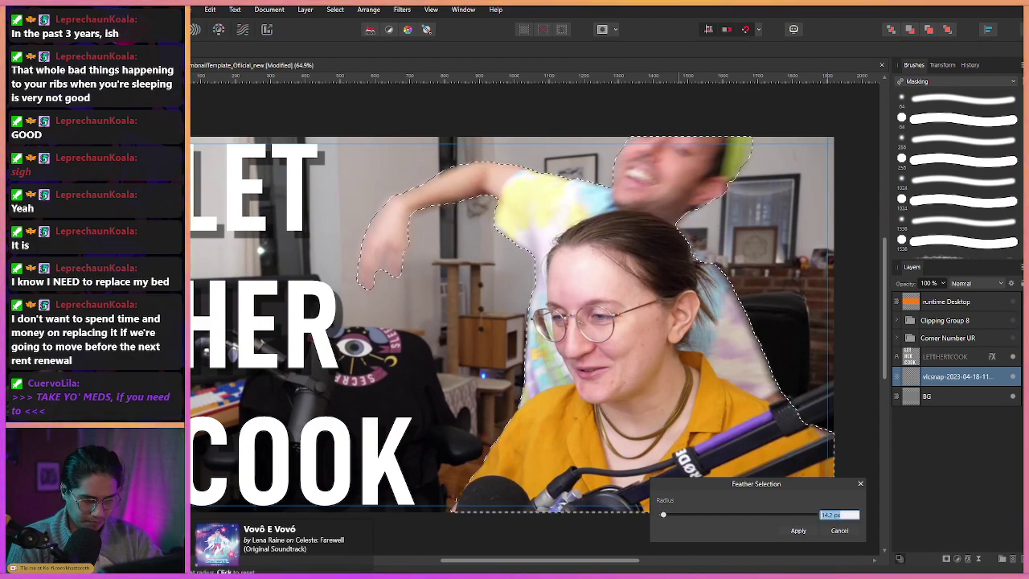
{"action": "type", "text": "20"}
{"action": "key", "text": "Return"}
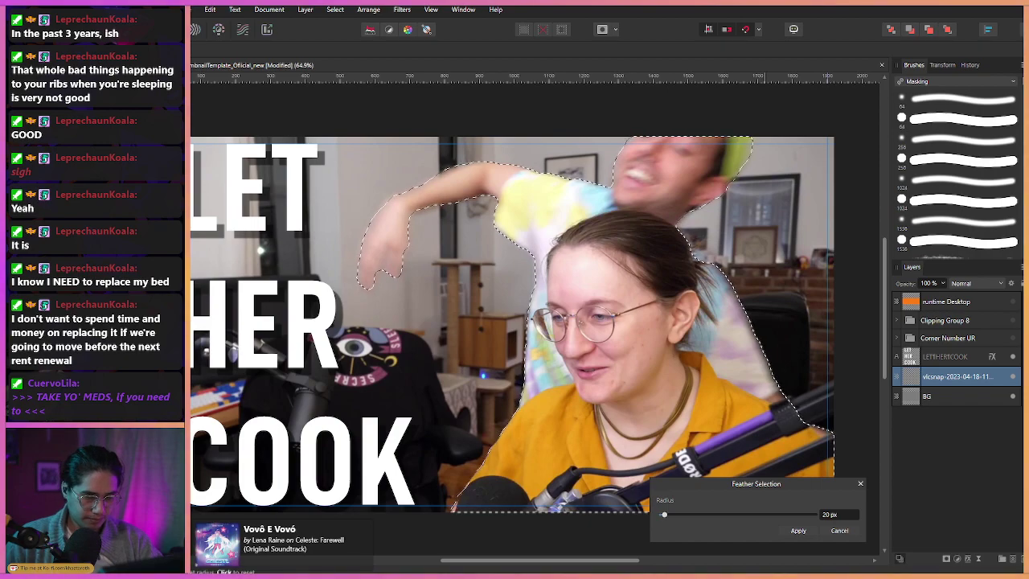
{"action": "left_click", "coordinate": [789, 531]}
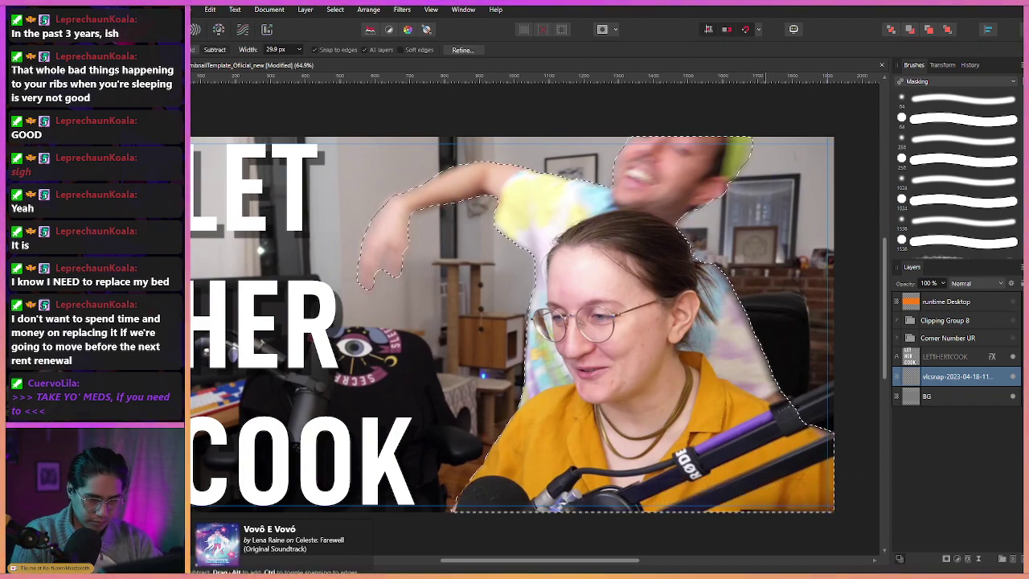
Rasterize the vlcsnap still layer, duplicate the feathered selection of both people onto its own layer, and hide the original still.
{"action": "right_click", "coordinate": [953, 376]}
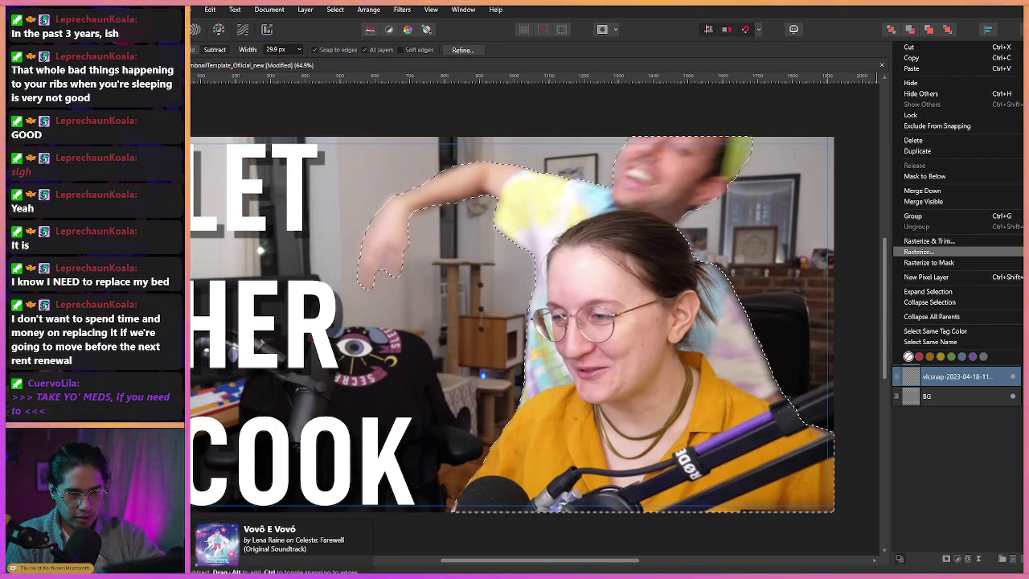
{"action": "left_click", "coordinate": [918, 252]}
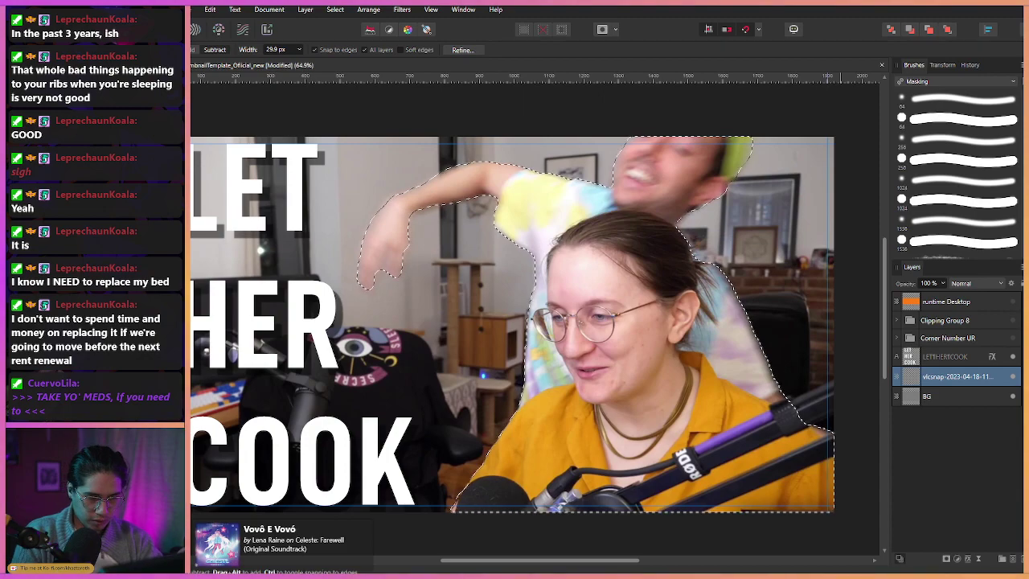
{"action": "key", "text": "ctrl+j"}
{"action": "left_click", "coordinate": [1013, 397]}
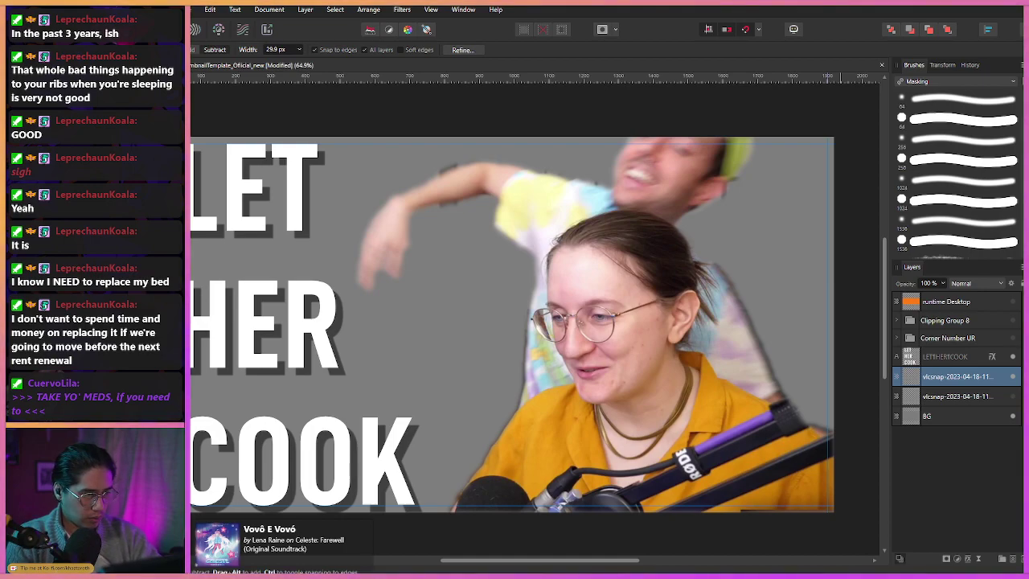
Try erasing along the top of the man's raised arm after comparing it with the original still, and undo the stroke.
{"action": "left_click", "coordinate": [1013, 397]}
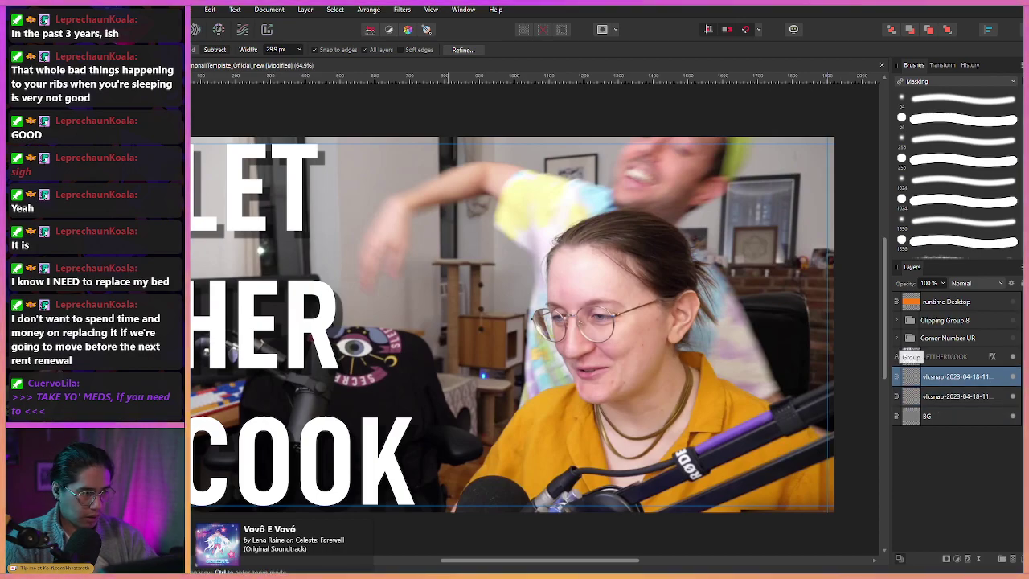
{"action": "left_click_drag", "start_coordinate": [445, 159], "coordinate": [470, 217]}
{"action": "scroll", "coordinate": [467, 218], "scroll_direction": "up", "scroll_amount": 6}
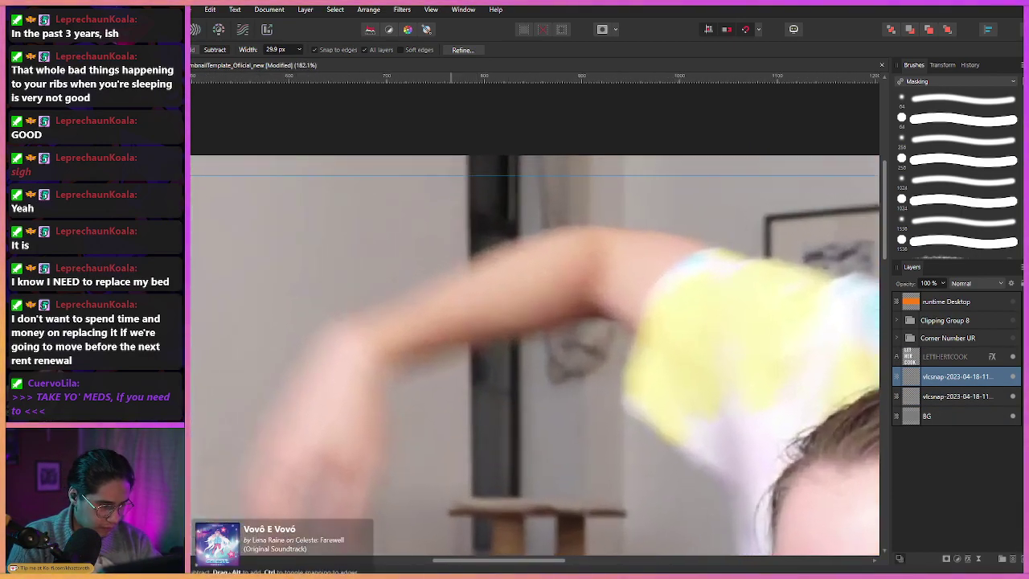
{"action": "key", "text": "b"}
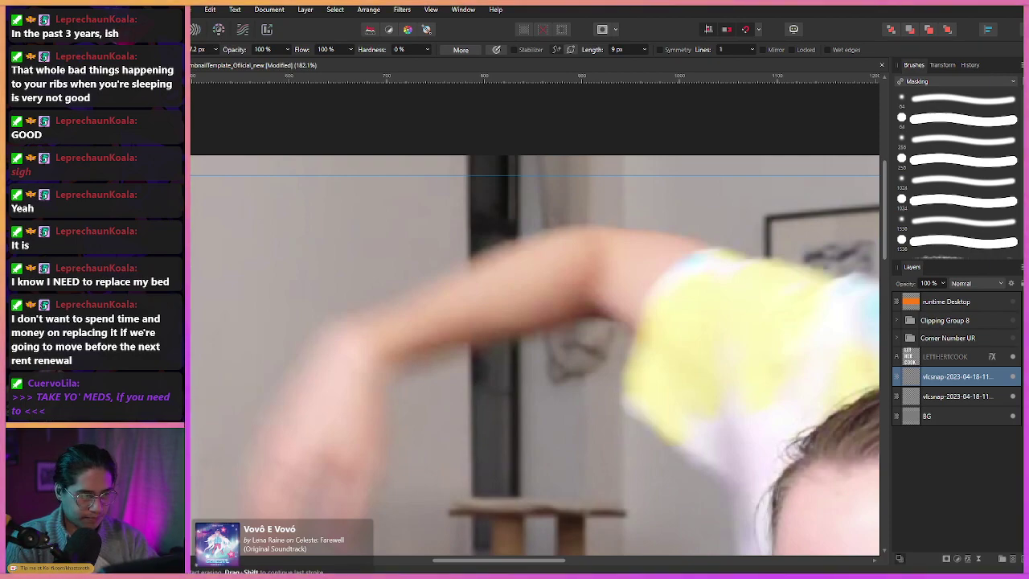
{"action": "key", "text": "ctrl+shift+z"}
{"action": "key", "text": "ctrl+shift+z"}
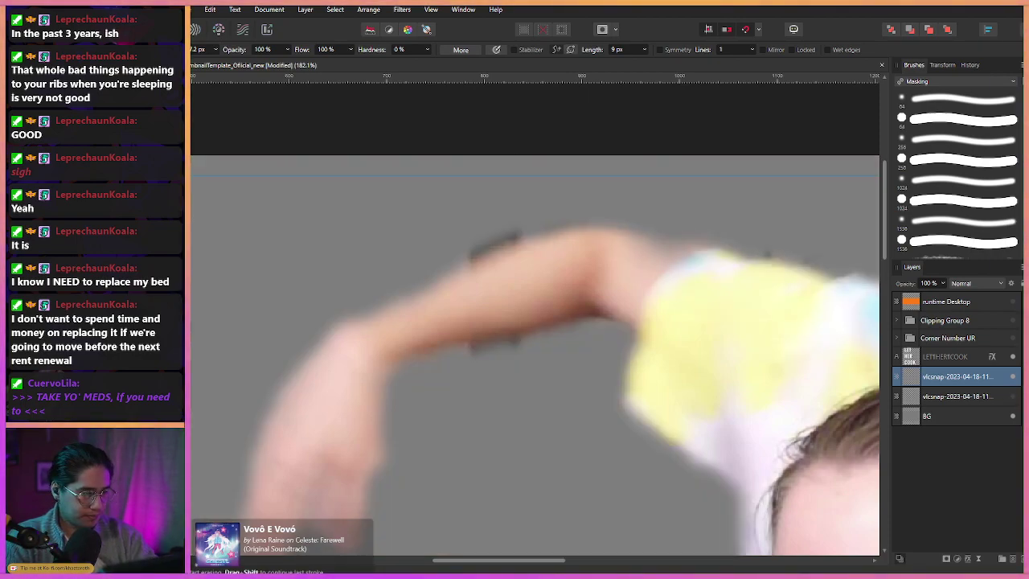
{"action": "key", "text": "ctrl+z"}
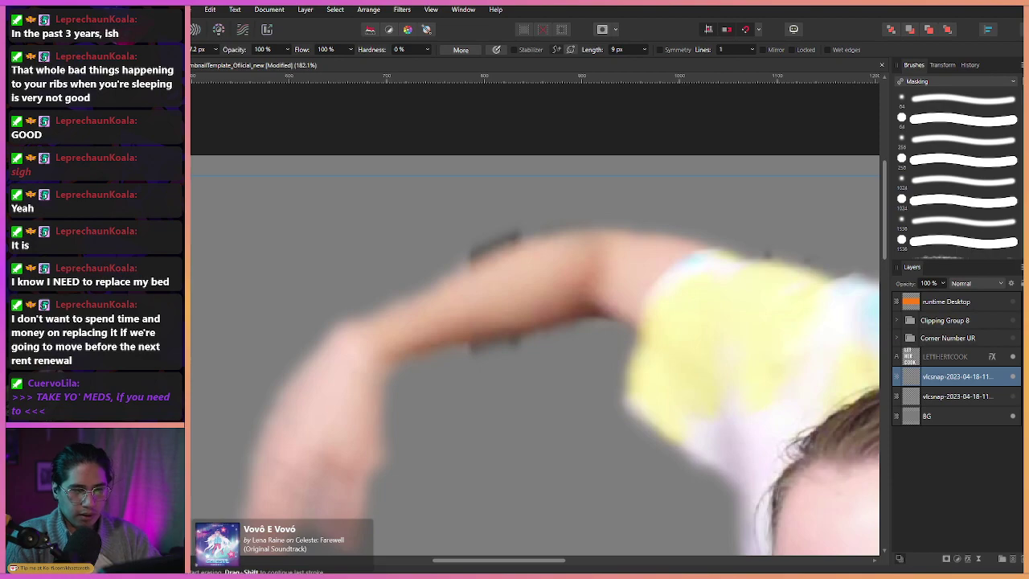
Erase the dark fringes above and below the man's raised forearm on the cutout layer with a resized soft Masking brush.
{"action": "left_click", "coordinate": [961, 139]}
{"action": "mouse_move", "coordinate": [472, 214]}
{"action": "left_mouse_down"}
{"action": "mouse_move", "coordinate": [368, 209]}
{"action": "mouse_move", "coordinate": [447, 214]}
{"action": "left_mouse_up"}
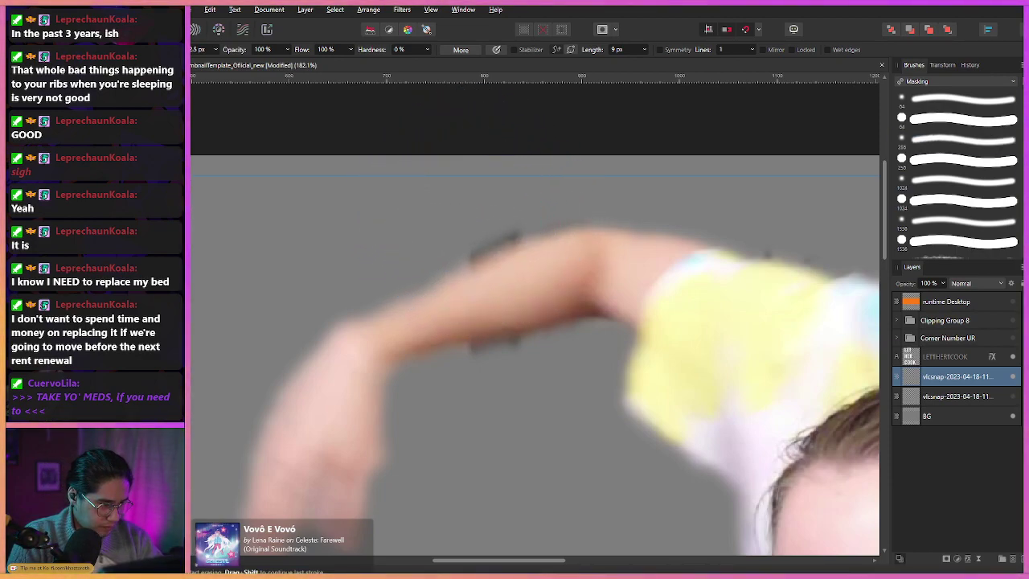
{"action": "left_click_drag", "start_coordinate": [512, 222], "coordinate": [454, 259]}
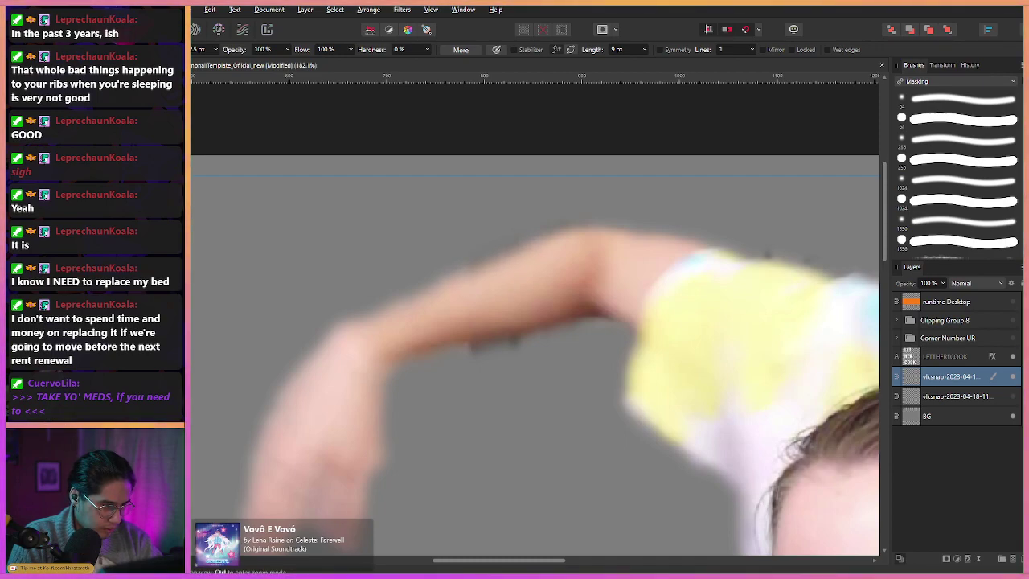
{"action": "left_click_drag", "start_coordinate": [498, 330], "coordinate": [478, 242]}
{"action": "mouse_move", "coordinate": [471, 263]}
{"action": "left_mouse_down"}
{"action": "mouse_move", "coordinate": [452, 266]}
{"action": "mouse_move", "coordinate": [487, 265]}
{"action": "left_mouse_up"}
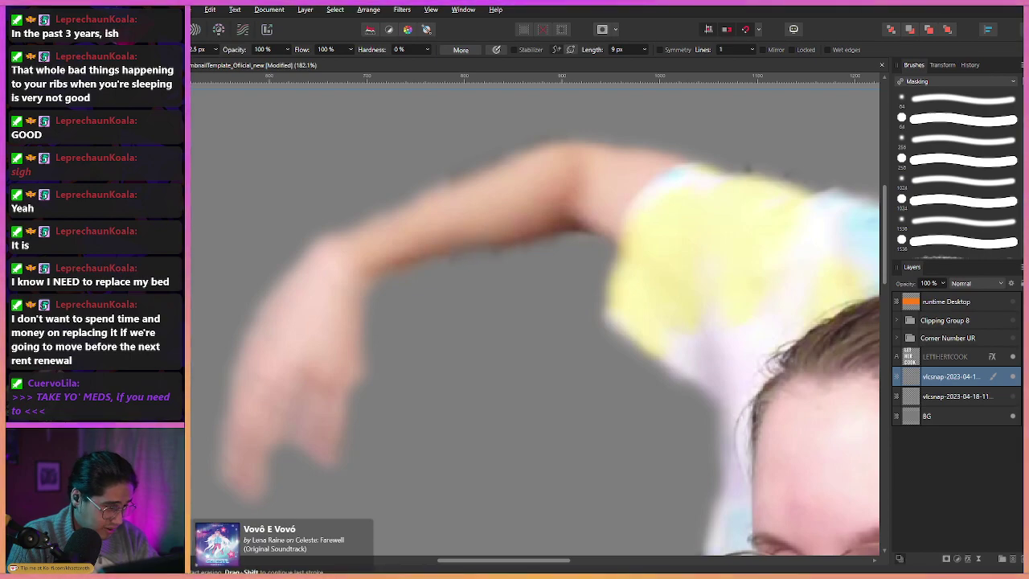
Erase the dark specks along the top of the man's tie-dye shirt shoulder on the cutout layer.
{"action": "left_click_drag", "start_coordinate": [503, 350], "coordinate": [438, 350]}
{"action": "left_click_drag", "start_coordinate": [531, 362], "coordinate": [386, 270]}
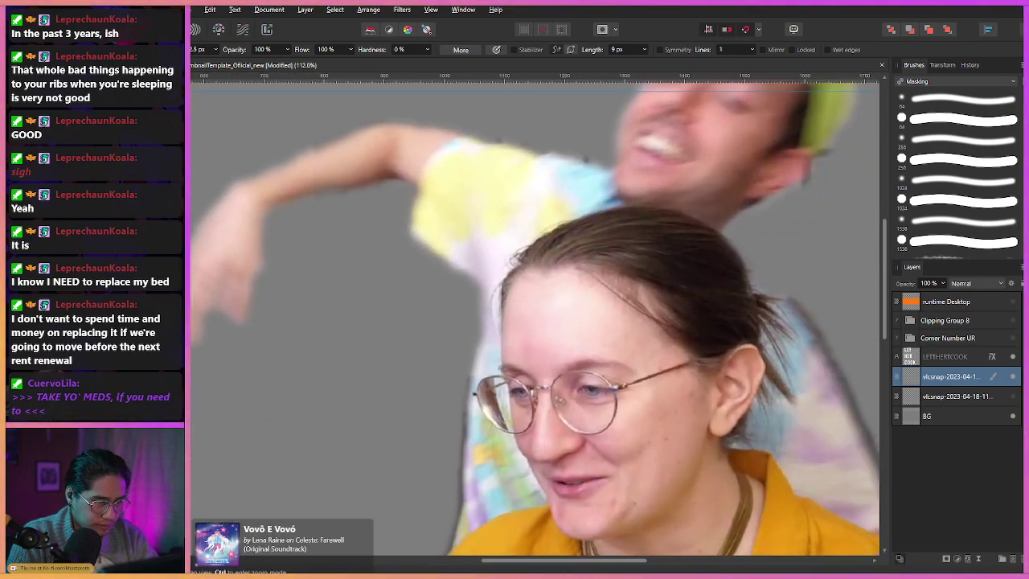
{"action": "scroll", "coordinate": [535, 314], "scroll_direction": "up", "scroll_amount": 3}
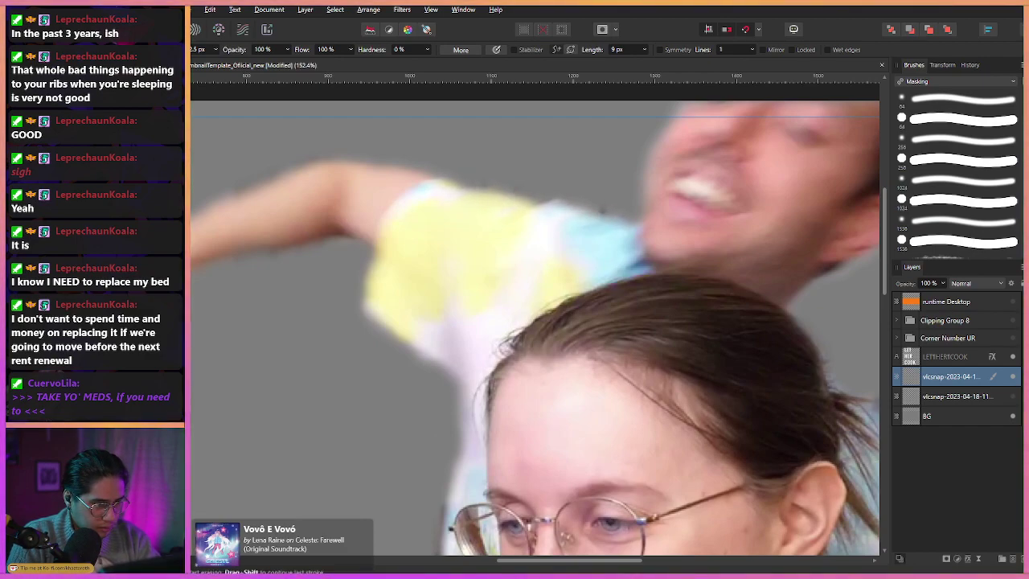
{"action": "left_click_drag", "start_coordinate": [567, 197], "coordinate": [535, 197]}
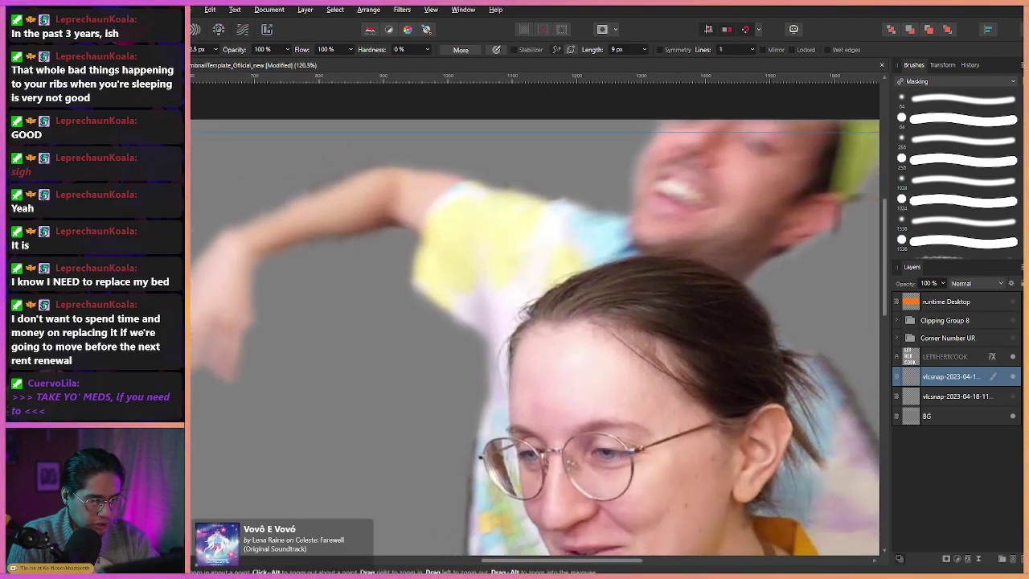
Erase the dark background remnants around the man's ear and the edge of his green cap.
{"action": "left_click_drag", "start_coordinate": [555, 242], "coordinate": [420, 201]}
{"action": "scroll", "coordinate": [535, 313], "scroll_direction": "up", "scroll_amount": 1}
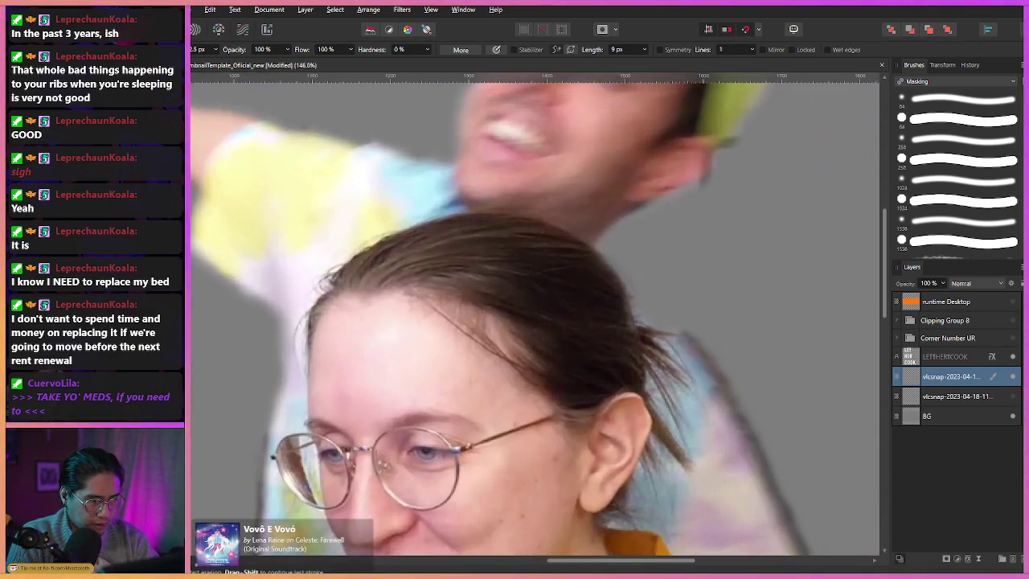
{"action": "left_click_drag", "start_coordinate": [535, 313], "coordinate": [493, 348]}
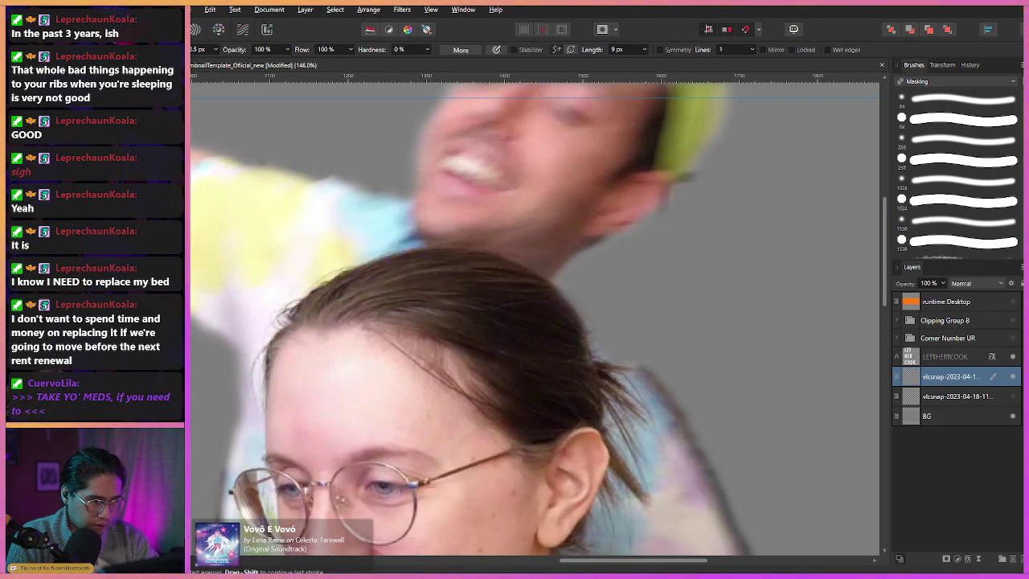
{"action": "scroll", "coordinate": [535, 313], "scroll_direction": "down", "scroll_amount": 3, "text": "ctrl"}
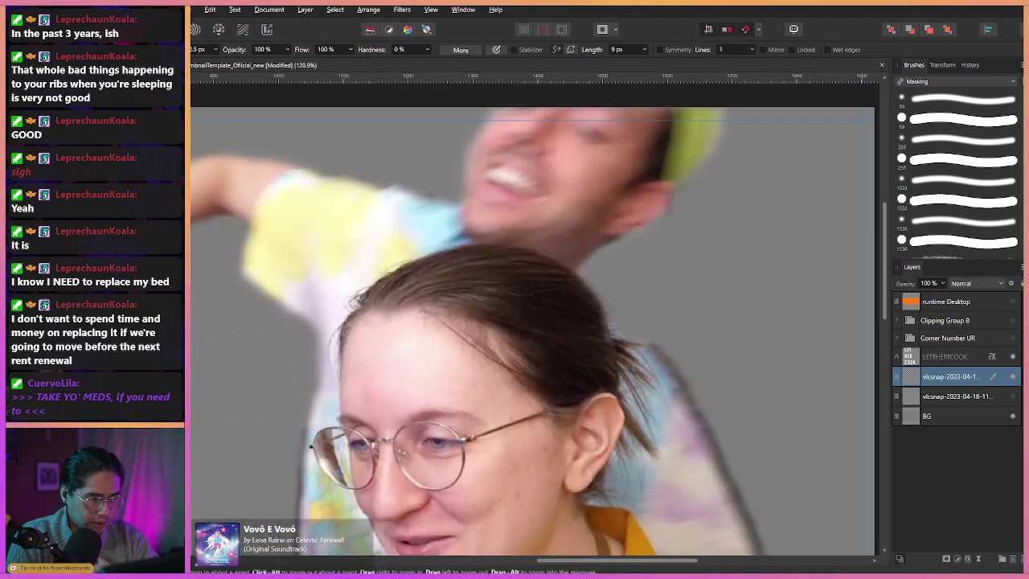
Erase the dark fringe along the tie-dye shirt's outer edge from behind the woman's hair down to the microphone arm.
{"action": "left_click_drag", "start_coordinate": [555, 362], "coordinate": [518, 267]}
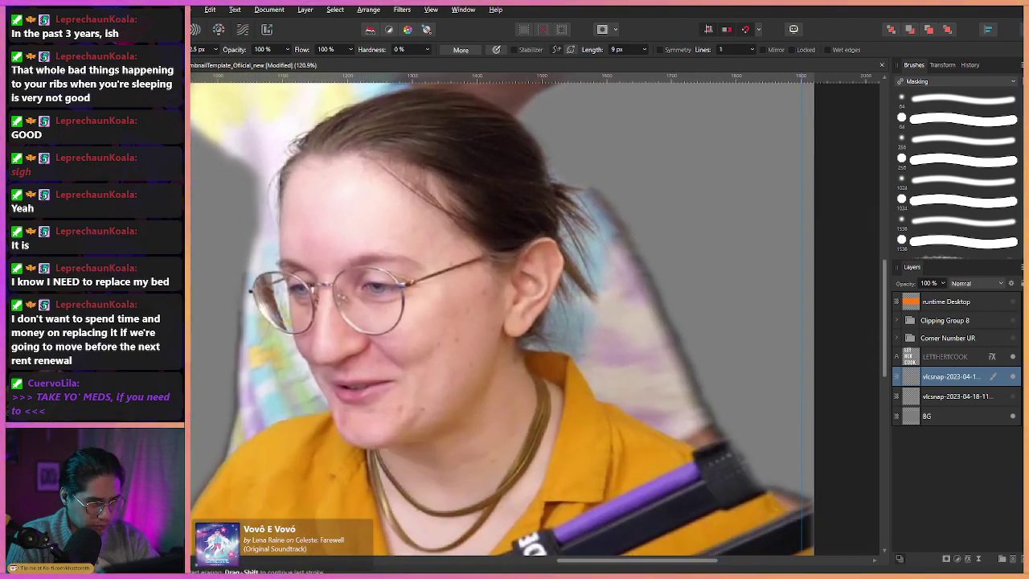
{"action": "left_click_drag", "start_coordinate": [611, 205], "coordinate": [628, 232]}
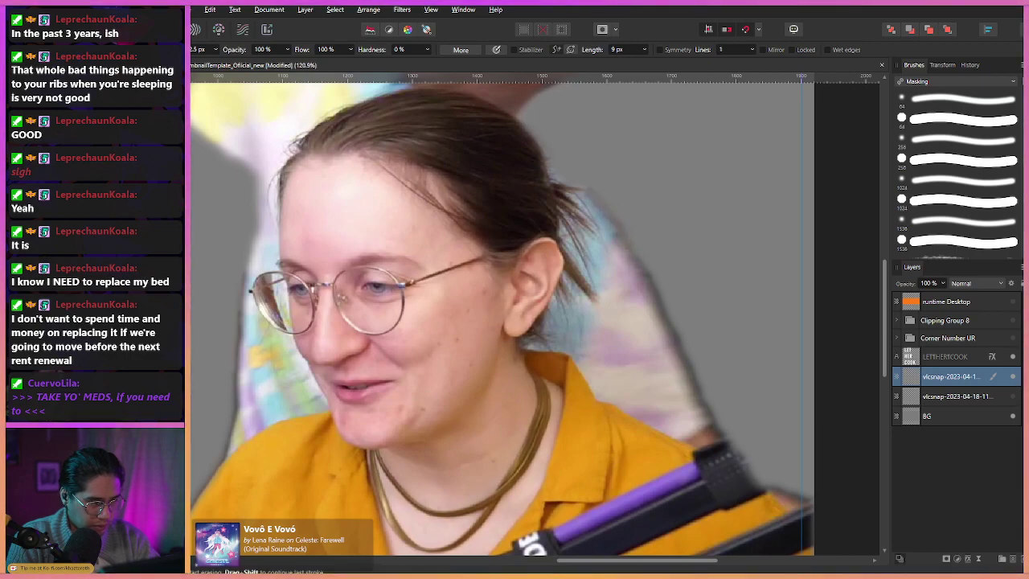
{"action": "scroll", "coordinate": [503, 314], "scroll_direction": "down", "scroll_amount": 1}
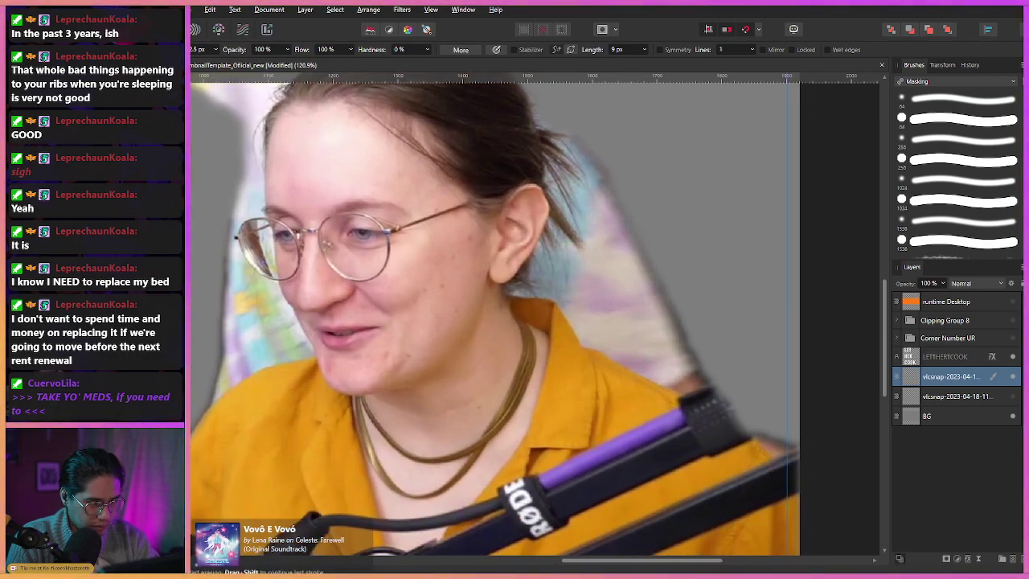
{"action": "mouse_move", "coordinate": [663, 287]}
{"action": "left_mouse_down"}
{"action": "mouse_move", "coordinate": [685, 342]}
{"action": "mouse_move", "coordinate": [620, 245]}
{"action": "mouse_move", "coordinate": [673, 315]}
{"action": "mouse_move", "coordinate": [732, 344]}
{"action": "mouse_move", "coordinate": [735, 384]}
{"action": "mouse_move", "coordinate": [637, 287]}
{"action": "mouse_move", "coordinate": [738, 310]}
{"action": "left_mouse_up"}
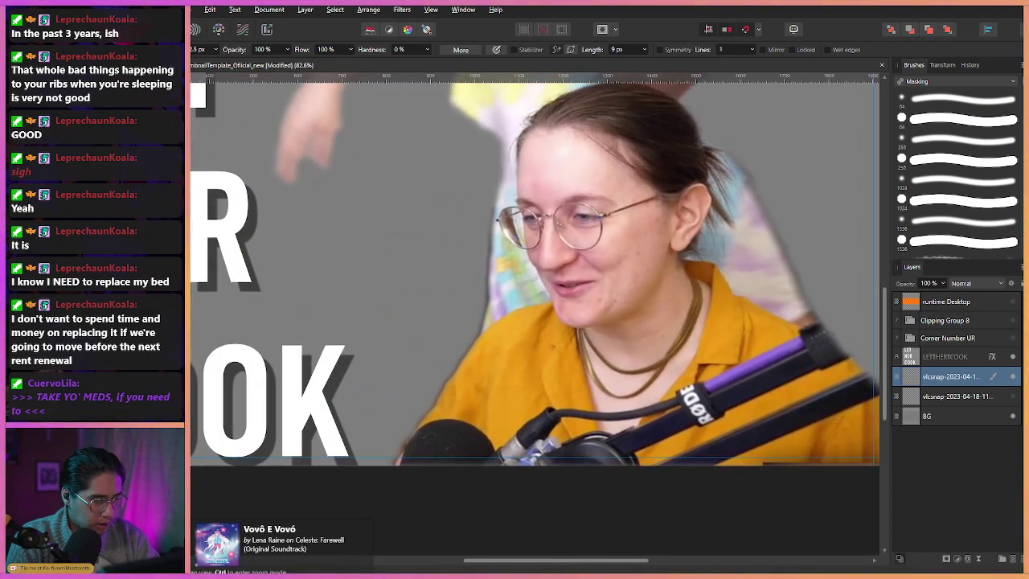
Erase the leftover fringe beside the microphone, up the woman's yellow sleeve and along the tie-dye shirt edge facing the text.
{"action": "left_click_drag", "start_coordinate": [417, 293], "coordinate": [532, 244]}
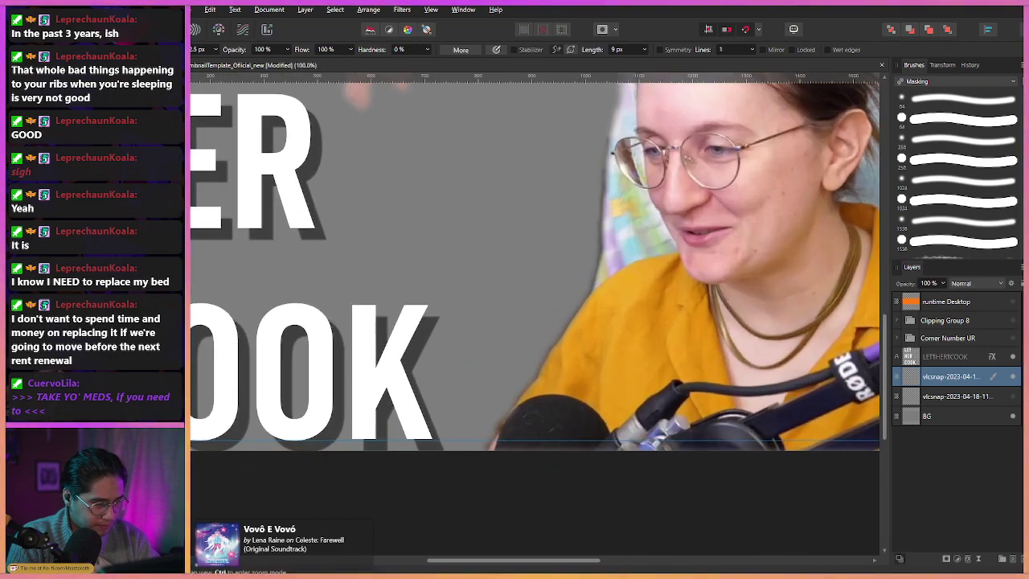
{"action": "scroll", "coordinate": [434, 370], "scroll_direction": "up", "scroll_amount": 1}
{"action": "scroll", "coordinate": [434, 370], "scroll_direction": "up", "scroll_amount": 1}
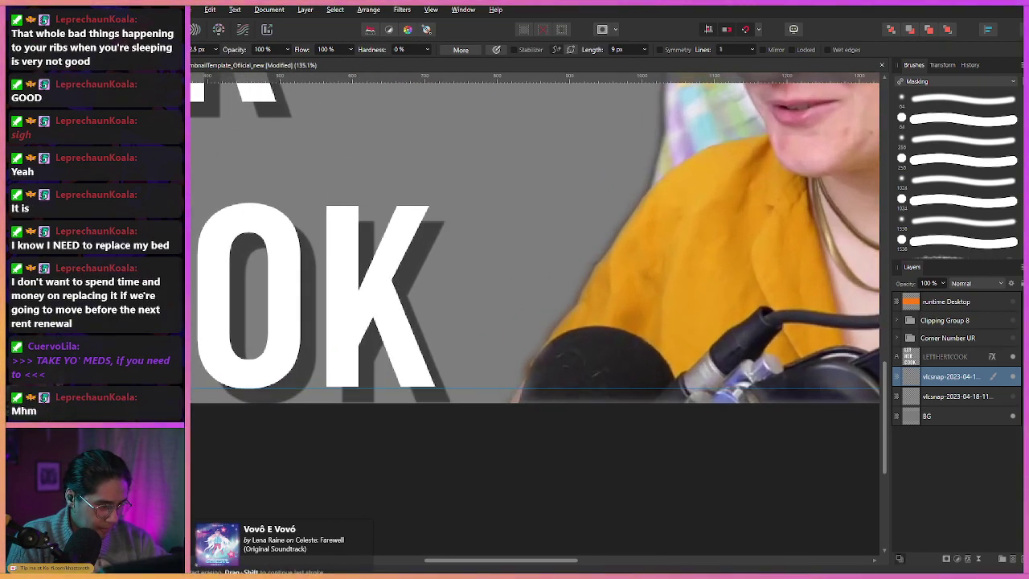
{"action": "mouse_move", "coordinate": [520, 389]}
{"action": "left_mouse_down"}
{"action": "mouse_move", "coordinate": [554, 324]}
{"action": "mouse_move", "coordinate": [501, 427]}
{"action": "left_mouse_up"}
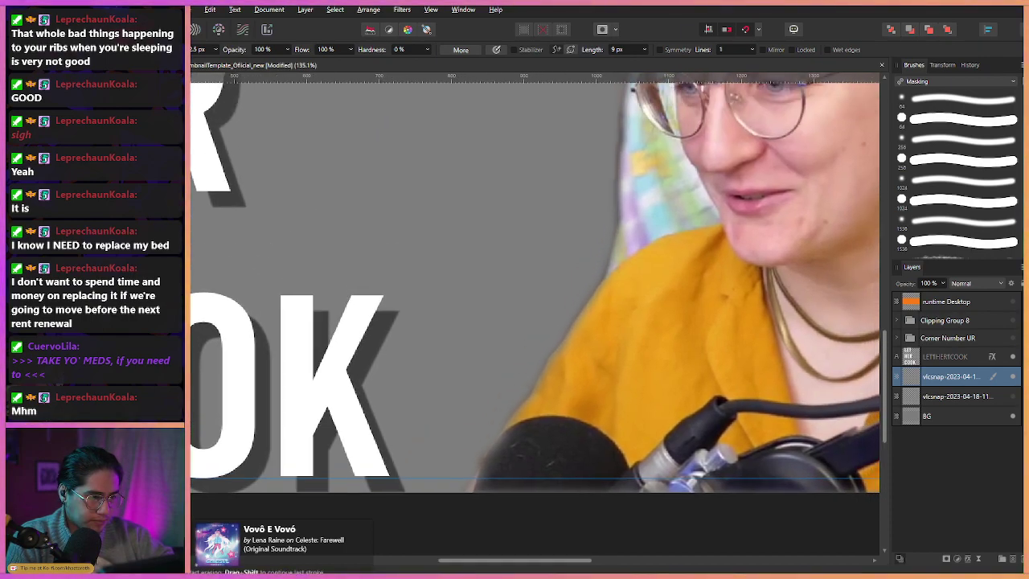
{"action": "left_click_drag", "start_coordinate": [523, 338], "coordinate": [445, 489]}
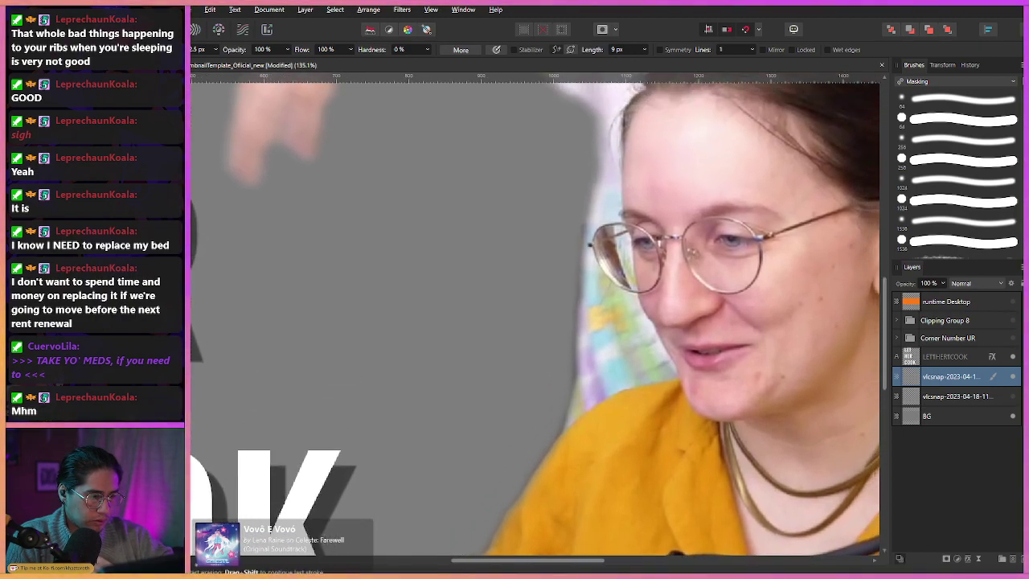
{"action": "left_click_drag", "start_coordinate": [510, 201], "coordinate": [428, 267]}
{"action": "left_click_drag", "start_coordinate": [458, 208], "coordinate": [434, 155]}
{"action": "mouse_move", "coordinate": [425, 238]}
{"action": "left_mouse_down"}
{"action": "mouse_move", "coordinate": [535, 331]}
{"action": "mouse_move", "coordinate": [493, 301]}
{"action": "left_mouse_up"}
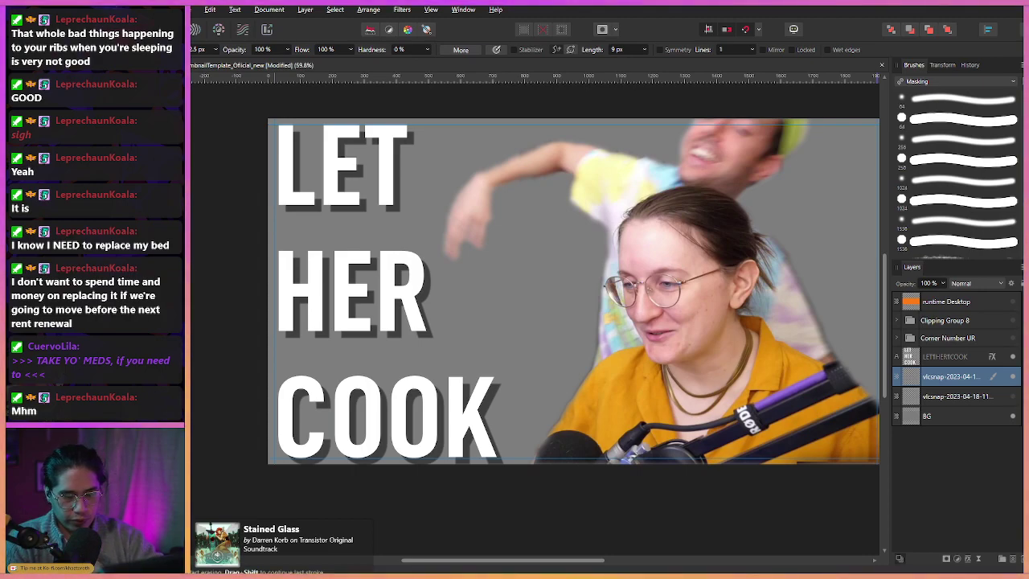
Show the original still layer again and add an empty pixel layer between it and the cutout of both people.
{"action": "left_click", "coordinate": [1013, 396]}
{"action": "left_click", "coordinate": [958, 396]}
{"action": "key", "text": "ctrl+shift+n"}
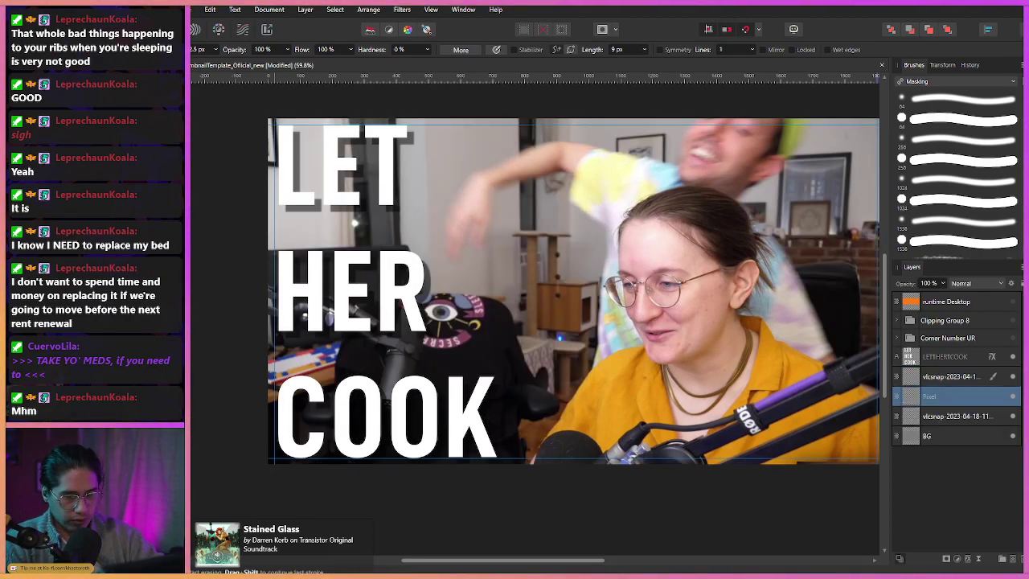
Fill the new pixel layer with a diagonal linear white-to-black gradient running from near the man's wrist to the woman's neck.
{"action": "key", "text": "g"}
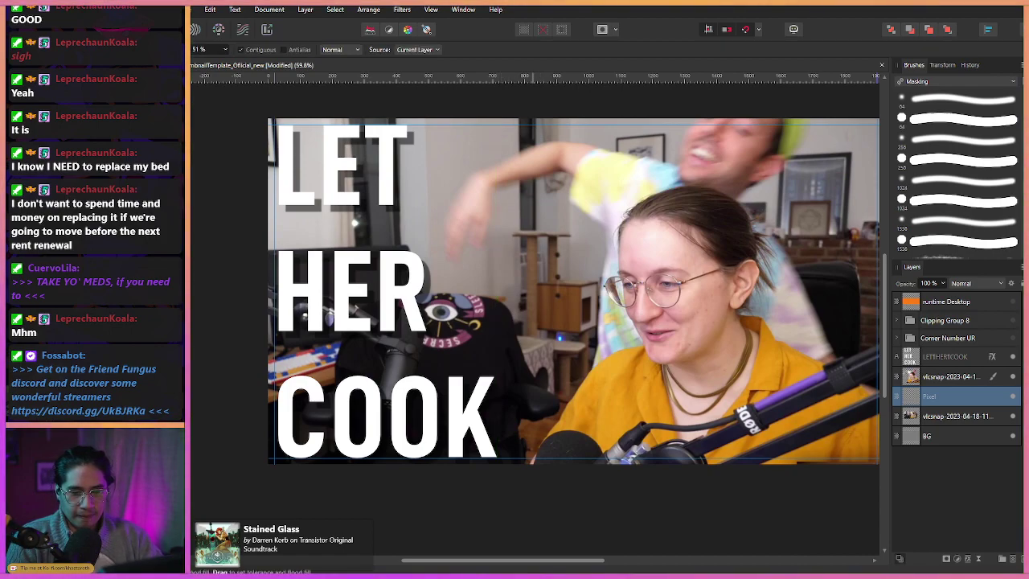
{"action": "key", "text": "g"}
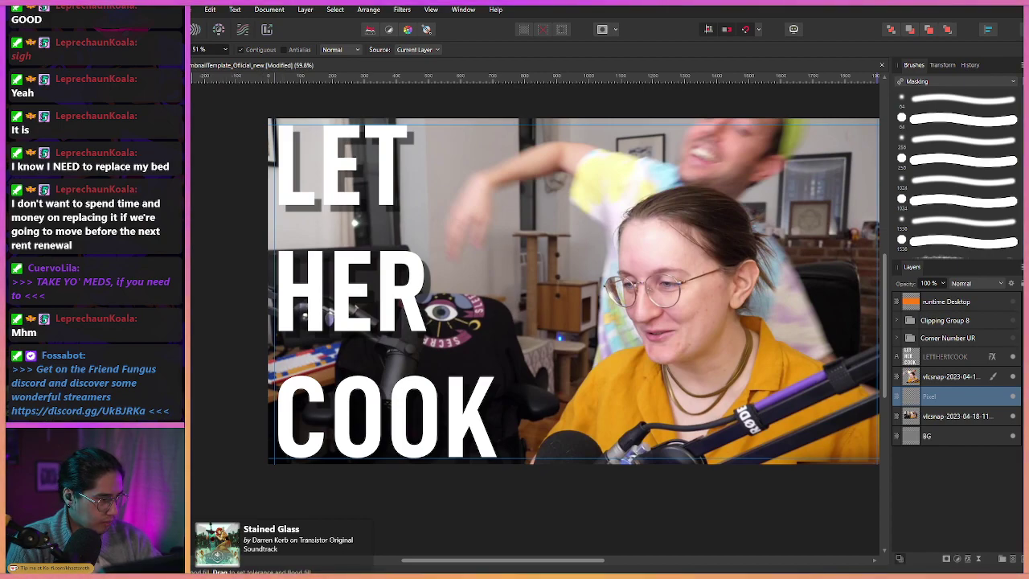
{"action": "key", "text": "g"}
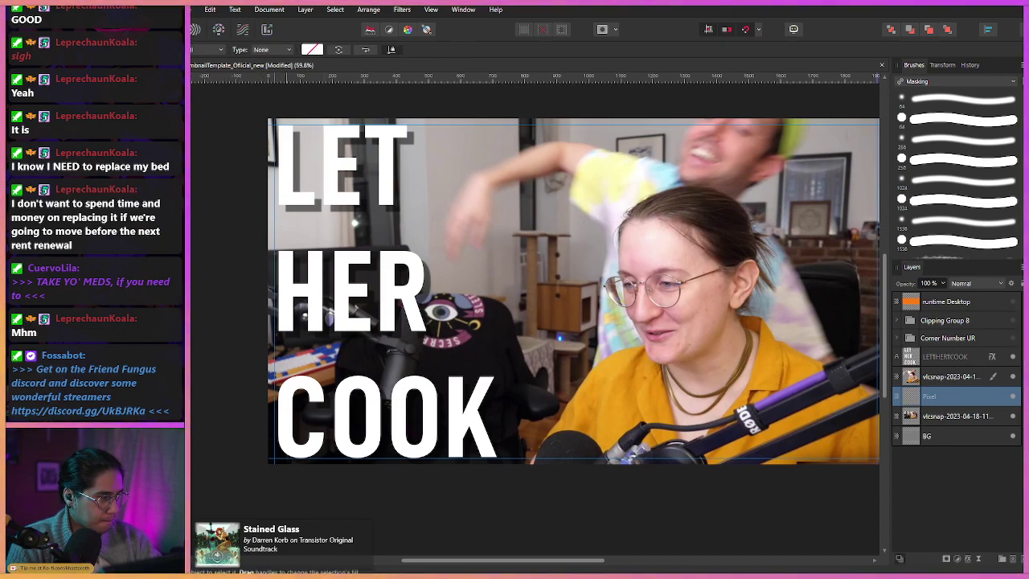
{"action": "left_click_drag", "start_coordinate": [492, 163], "coordinate": [694, 381]}
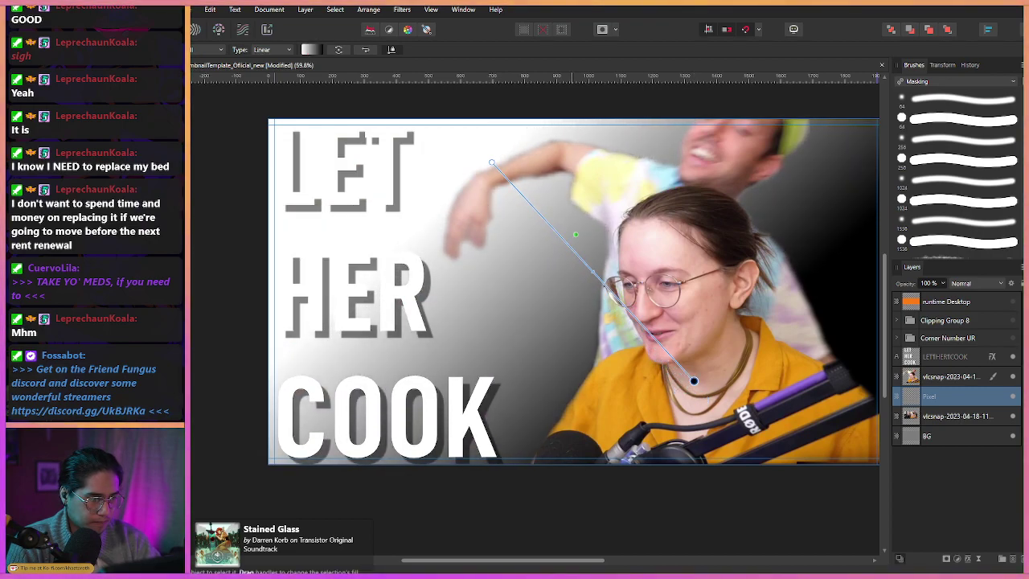
{"action": "left_click_drag", "start_coordinate": [493, 164], "coordinate": [485, 164]}
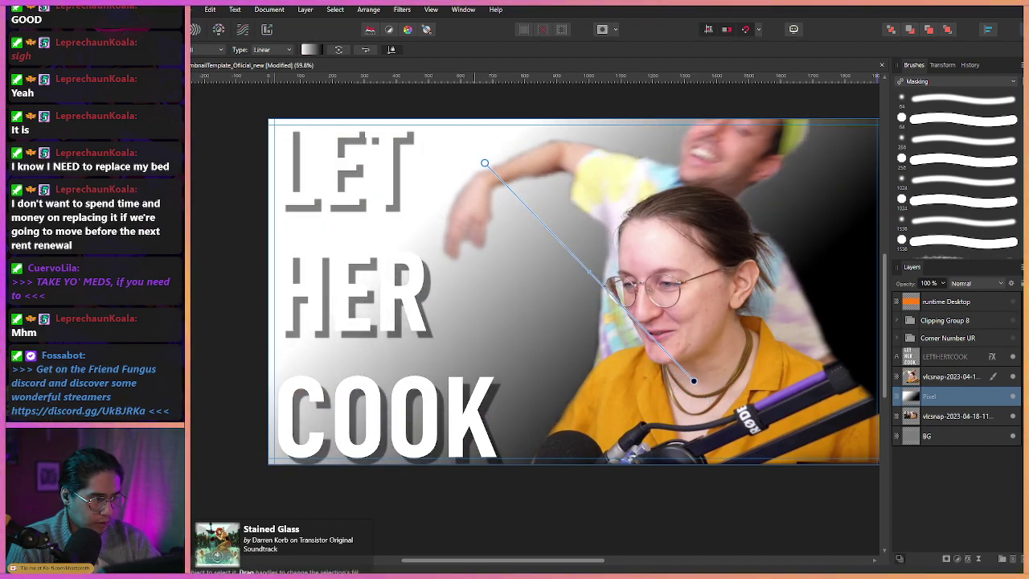
Change the gradient's white starting stop to the orange D37D3A.
{"action": "left_click", "coordinate": [311, 50]}
{"action": "left_click", "coordinate": [276, 145]}
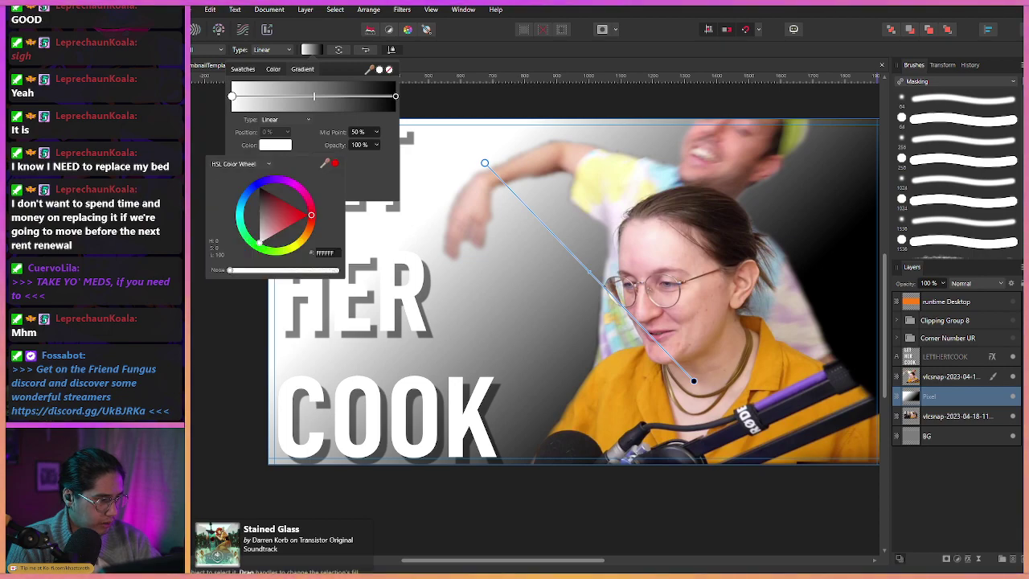
{"action": "left_click", "coordinate": [292, 217]}
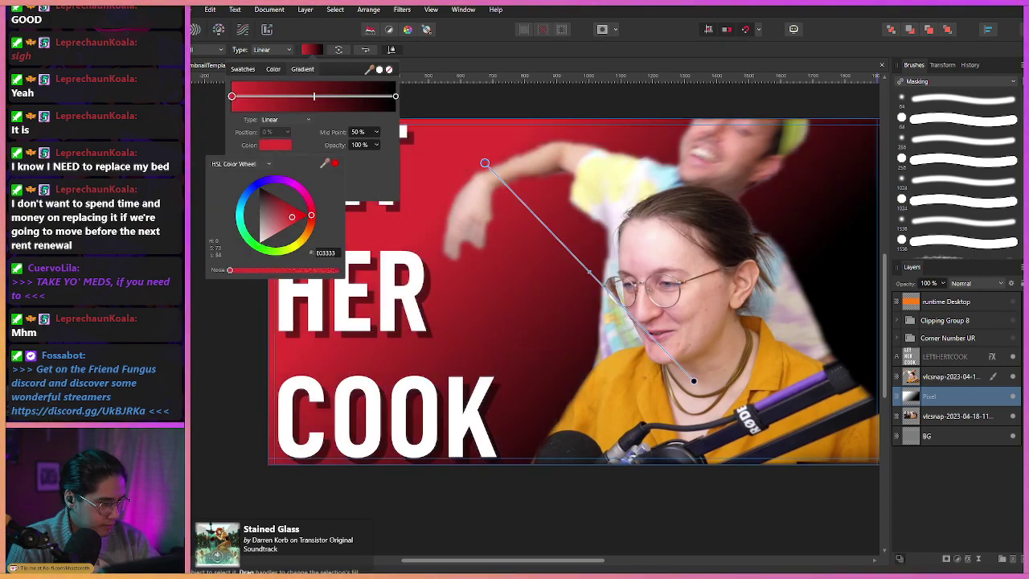
{"action": "left_click_drag", "start_coordinate": [292, 217], "coordinate": [288, 217]}
{"action": "left_click", "coordinate": [307, 231]}
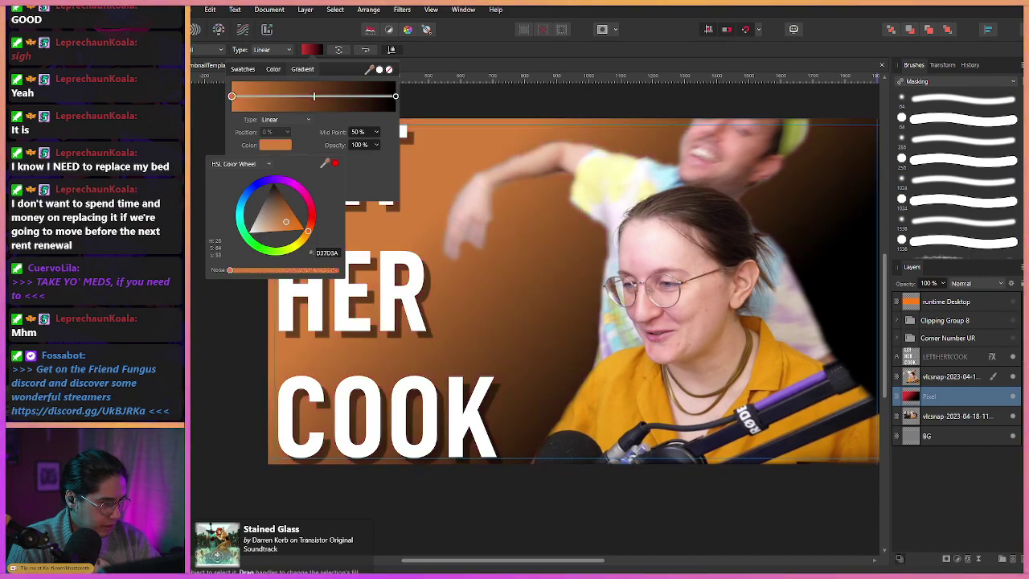
Change the gradient's orange starting stop to the deep blue 1D16C6.
{"action": "left_click", "coordinate": [259, 183]}
{"action": "left_click_drag", "start_coordinate": [271, 205], "coordinate": [264, 202]}
{"action": "left_click", "coordinate": [395, 97]}
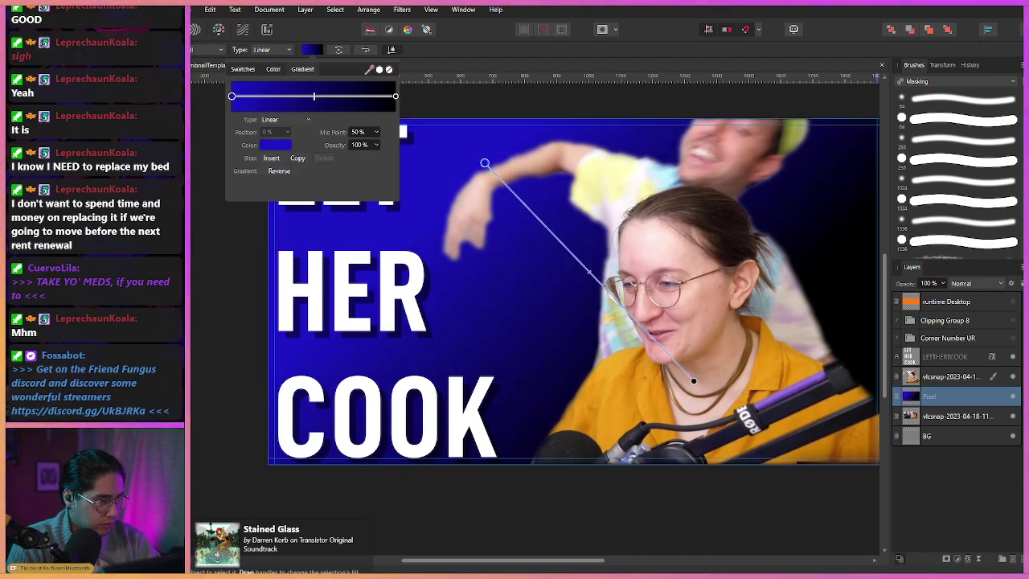
Change the gradient's black ending stop to a slightly lighter blue, based on the colour sampled from the starting stop.
{"action": "left_click", "coordinate": [396, 97]}
{"action": "left_click", "coordinate": [275, 145]}
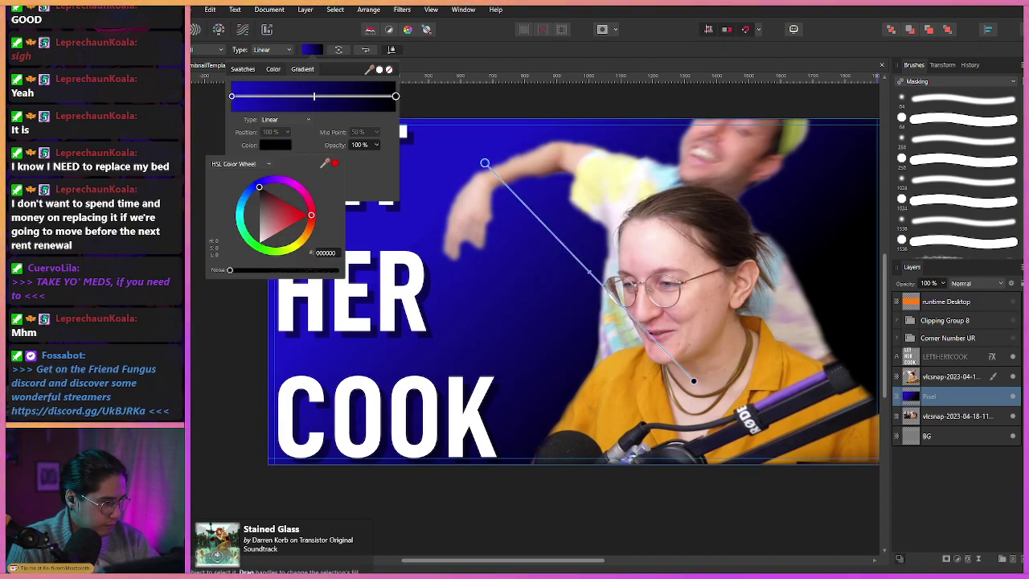
{"action": "left_click_drag", "start_coordinate": [251, 190], "coordinate": [275, 200]}
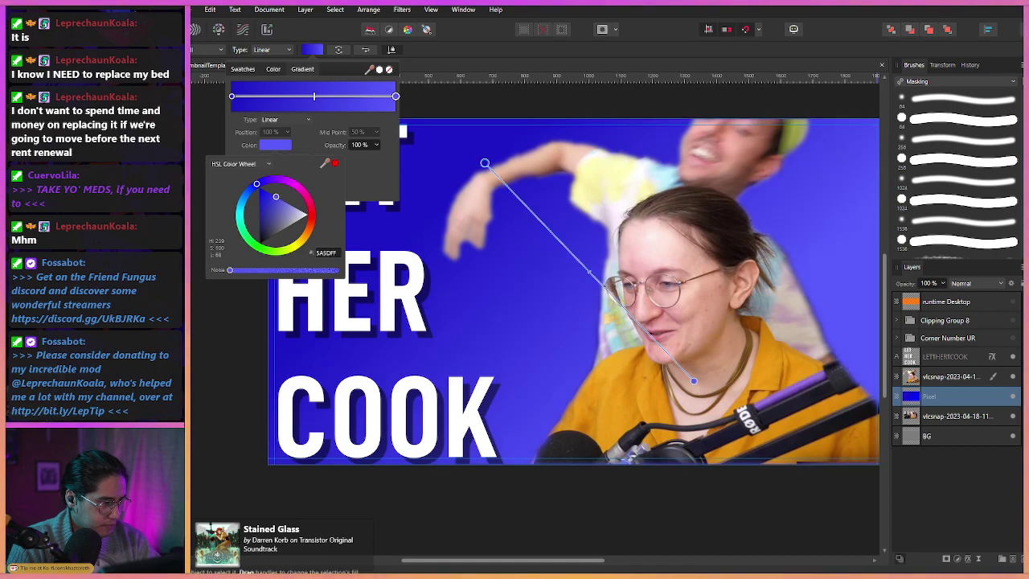
{"action": "left_click_drag", "start_coordinate": [325, 163], "coordinate": [231, 96]}
{"action": "left_click", "coordinate": [335, 163]}
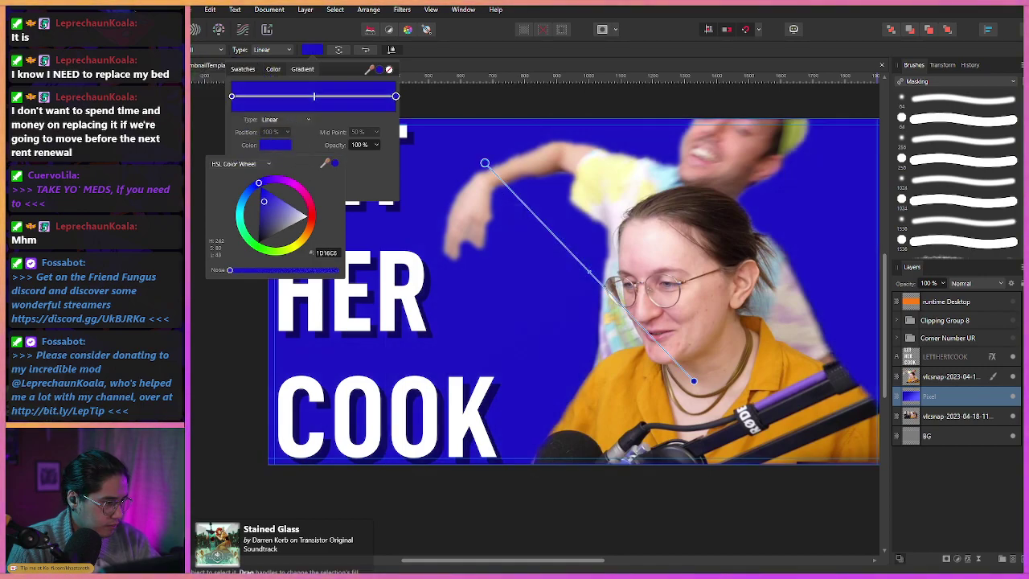
{"action": "mouse_move", "coordinate": [264, 201]}
{"action": "left_mouse_down"}
{"action": "mouse_move", "coordinate": [272, 206]}
{"action": "mouse_move", "coordinate": [270, 197]}
{"action": "left_mouse_up"}
{"action": "left_click_drag", "start_coordinate": [271, 196], "coordinate": [272, 198]}
{"action": "key", "text": "Escape"}
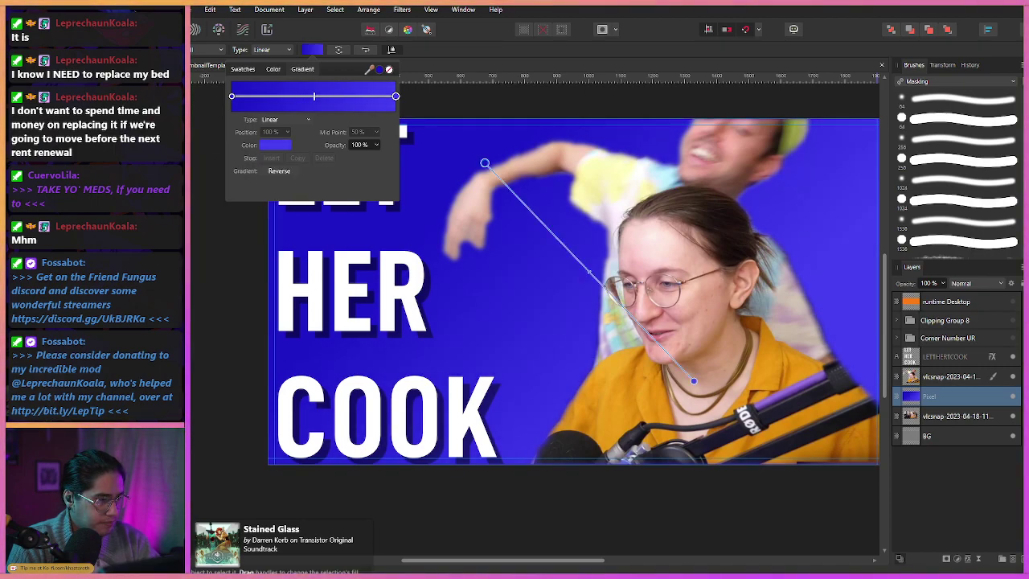
{"action": "key", "text": "Escape"}
Compare blend modes such as Screen, Add, Hard Light, Difference and Saturation on the blue gradient layer and set it to Hue.
{"action": "left_click", "coordinate": [977, 283]}
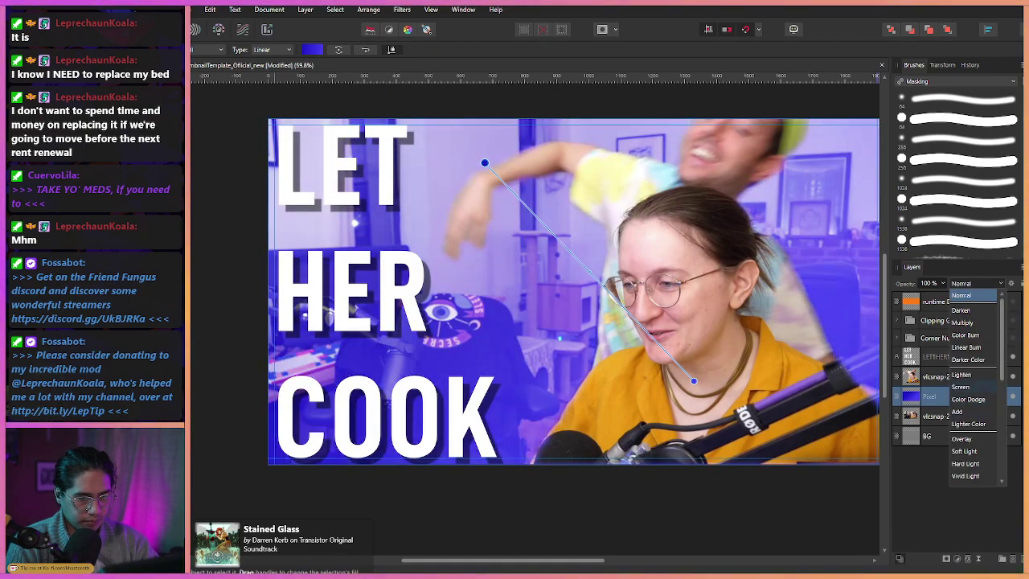
{"action": "left_click", "coordinate": [961, 387]}
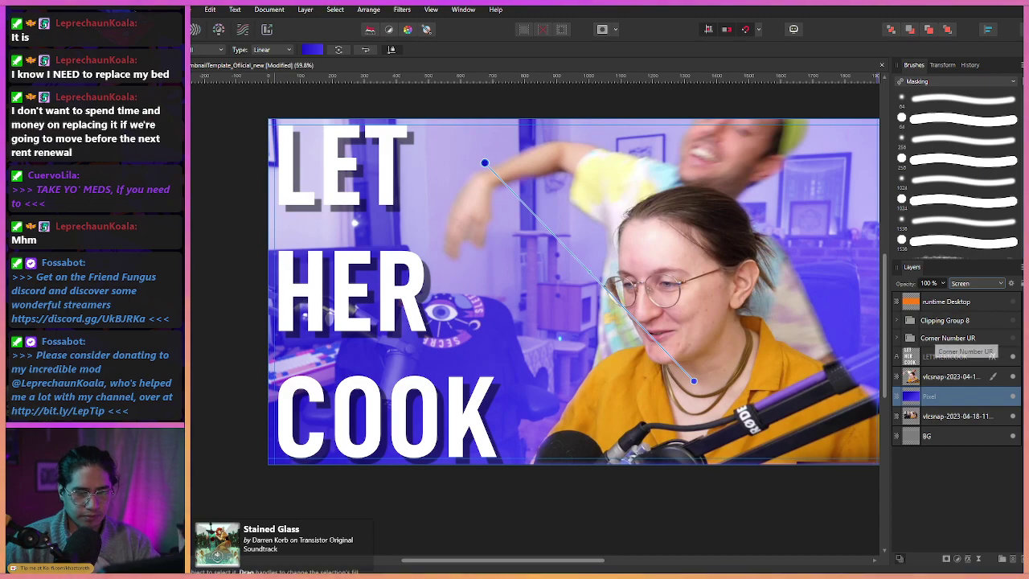
{"action": "key", "text": "Down"}
{"action": "key", "text": "Down"}
{"action": "key", "text": "Down"}
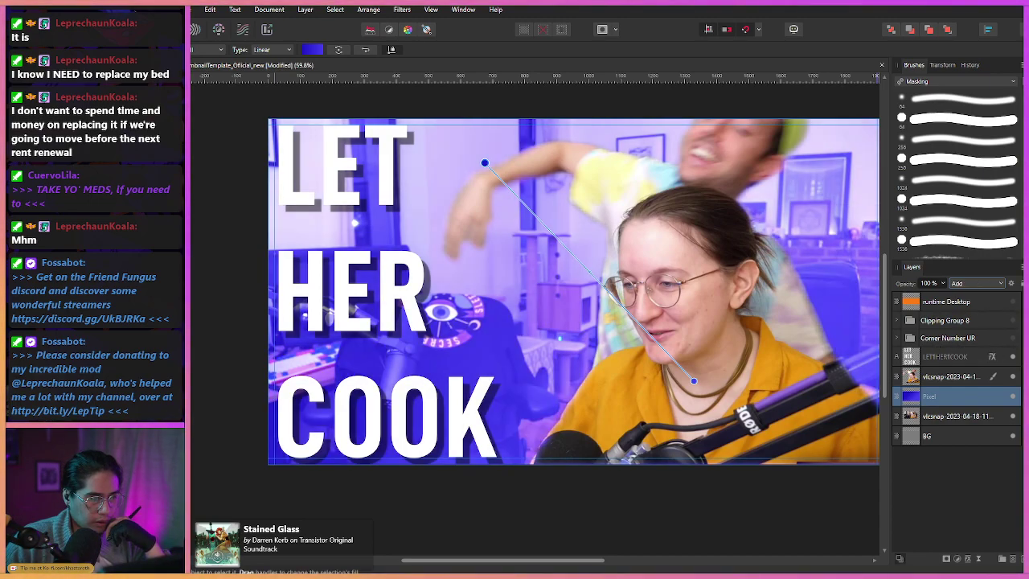
{"action": "key", "text": "ctrl+z"}
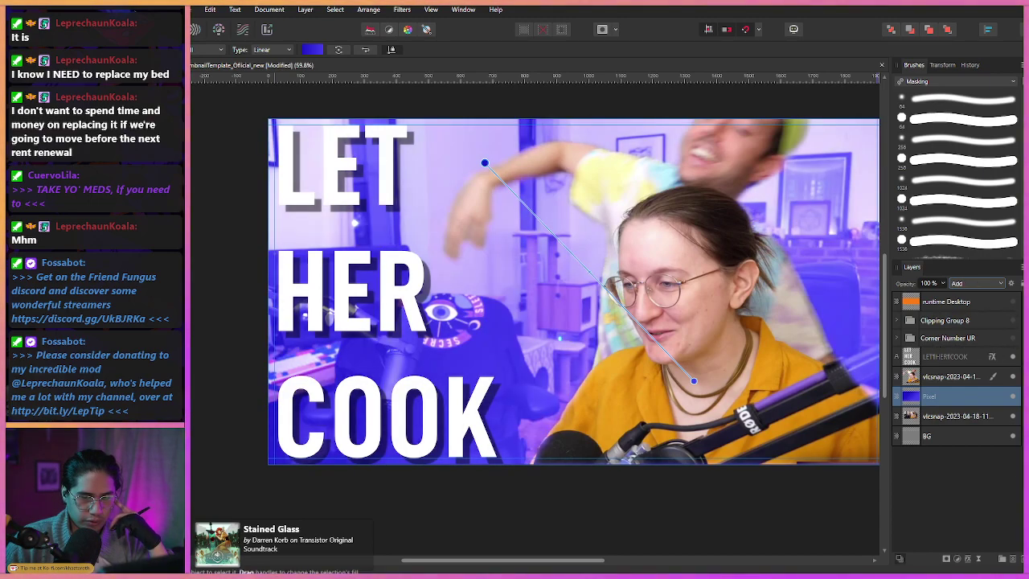
{"action": "scroll", "coordinate": [977, 283], "scroll_direction": "down", "scroll_amount": 3}
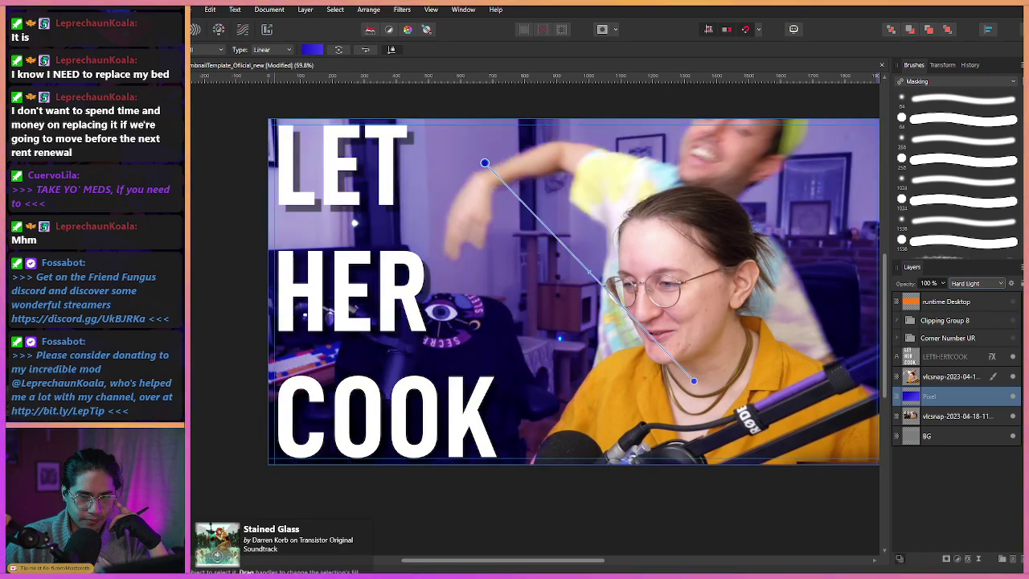
{"action": "scroll", "coordinate": [977, 283], "scroll_direction": "down", "scroll_amount": 4}
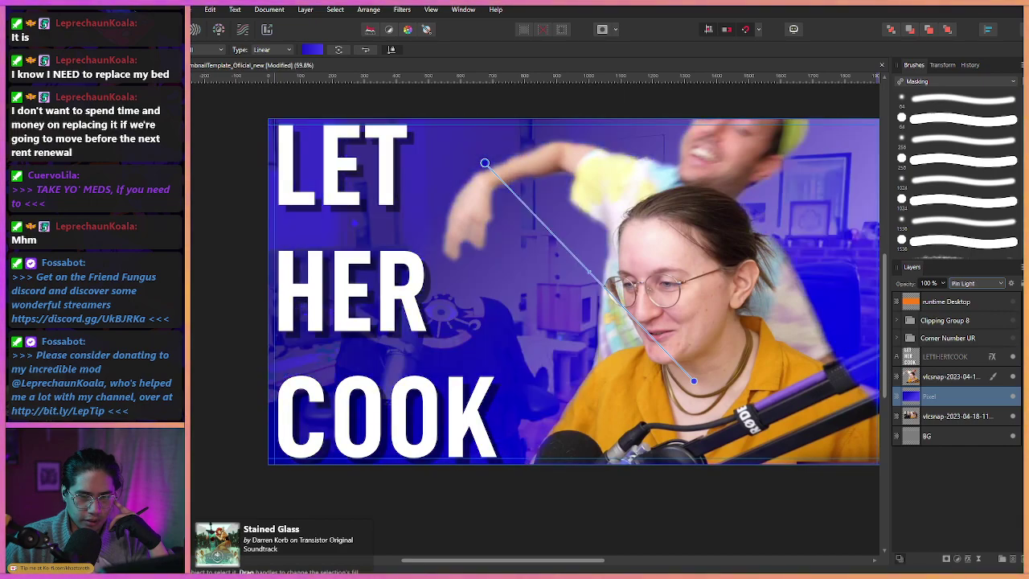
{"action": "scroll", "coordinate": [977, 283], "scroll_direction": "down", "scroll_amount": 1}
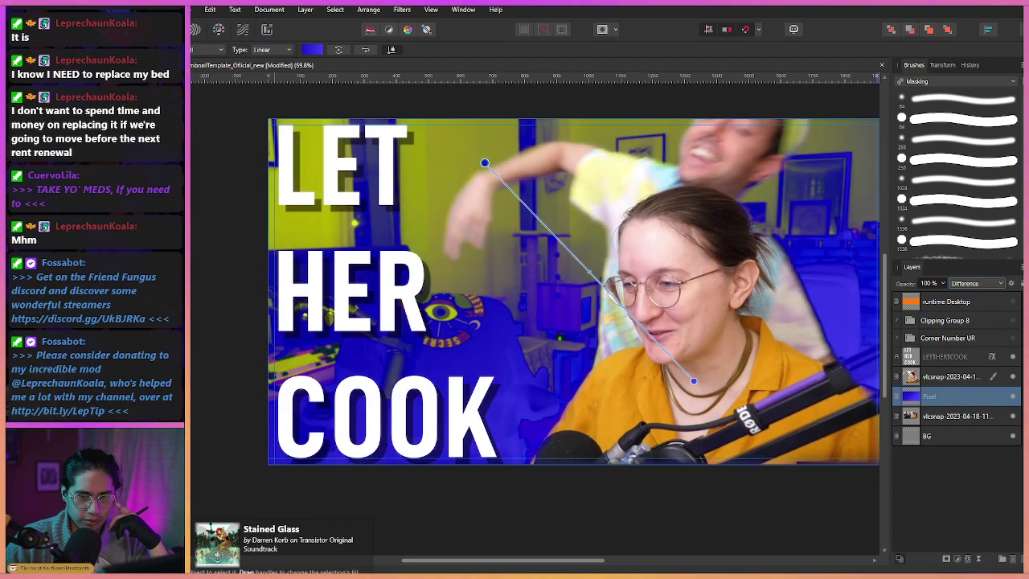
{"action": "scroll", "coordinate": [977, 283], "scroll_direction": "down", "scroll_amount": 2}
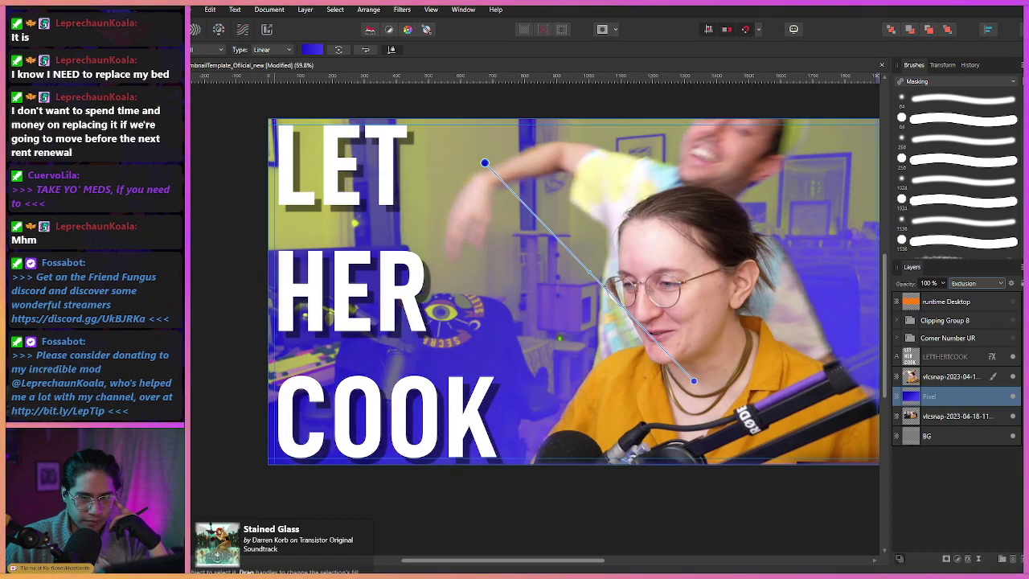
{"action": "scroll", "coordinate": [977, 283], "scroll_direction": "down", "scroll_amount": 3}
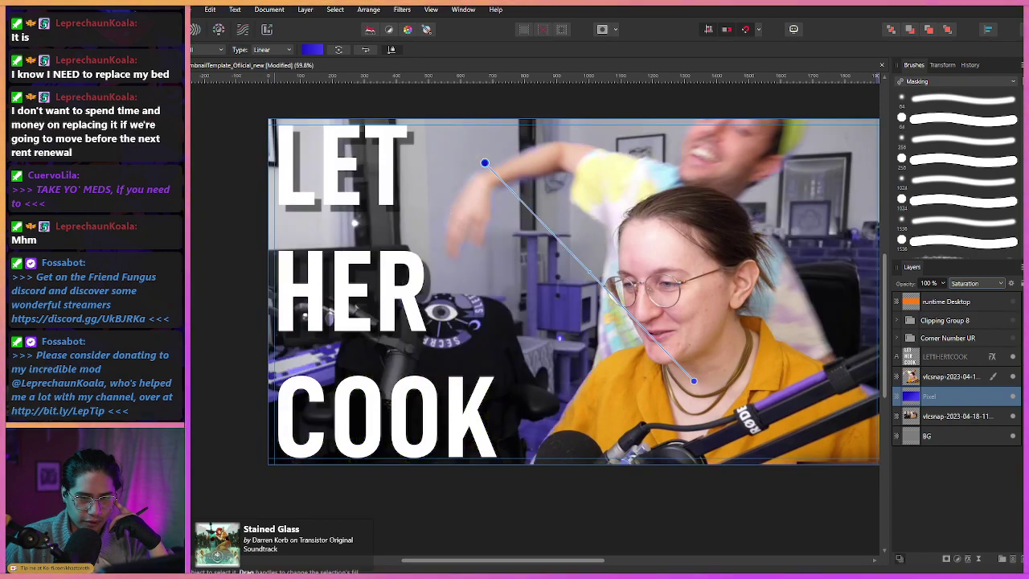
{"action": "scroll", "coordinate": [977, 283], "scroll_direction": "down", "scroll_amount": 1}
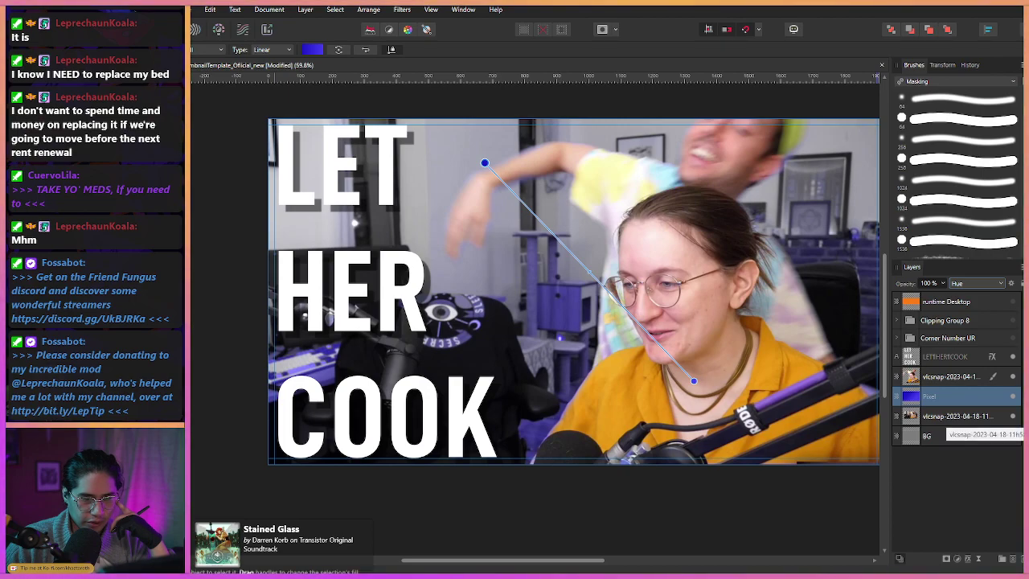
Add a black Color Overlay layer effect to the original still layer and reduce the overlay's opacity to 29 %.
{"action": "left_click", "coordinate": [947, 417]}
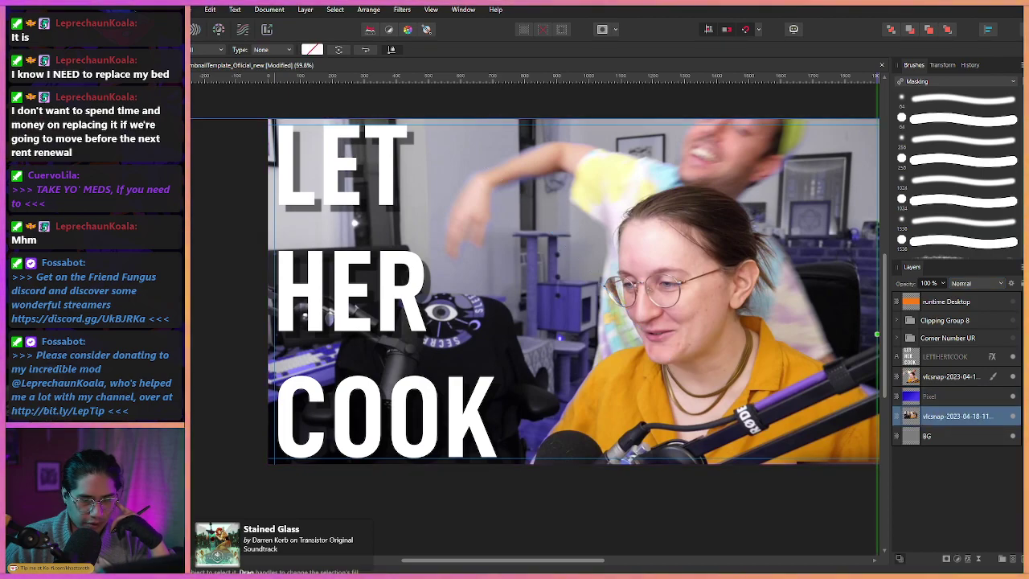
{"action": "left_click", "coordinate": [979, 559]}
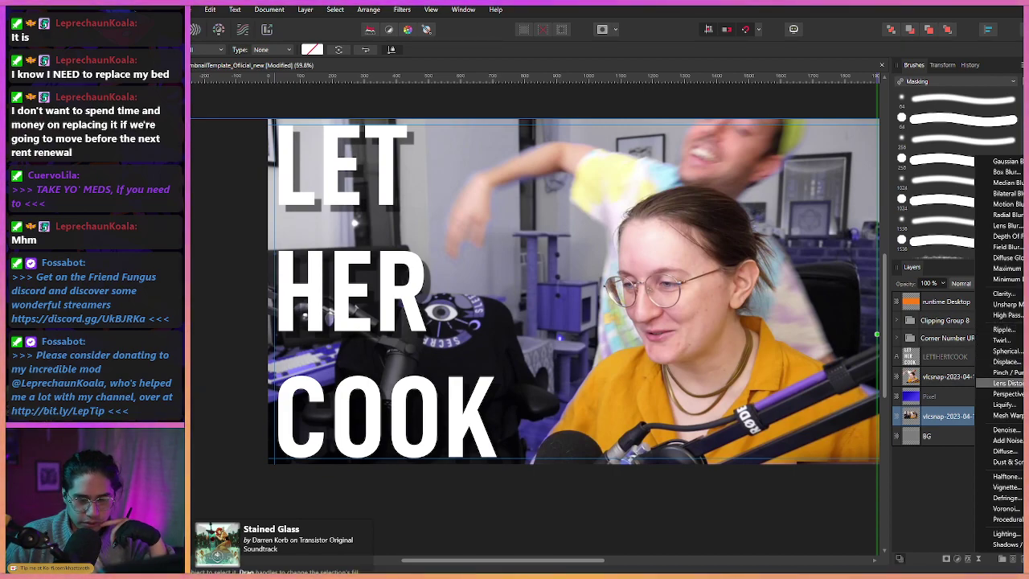
{"action": "key", "text": "Escape"}
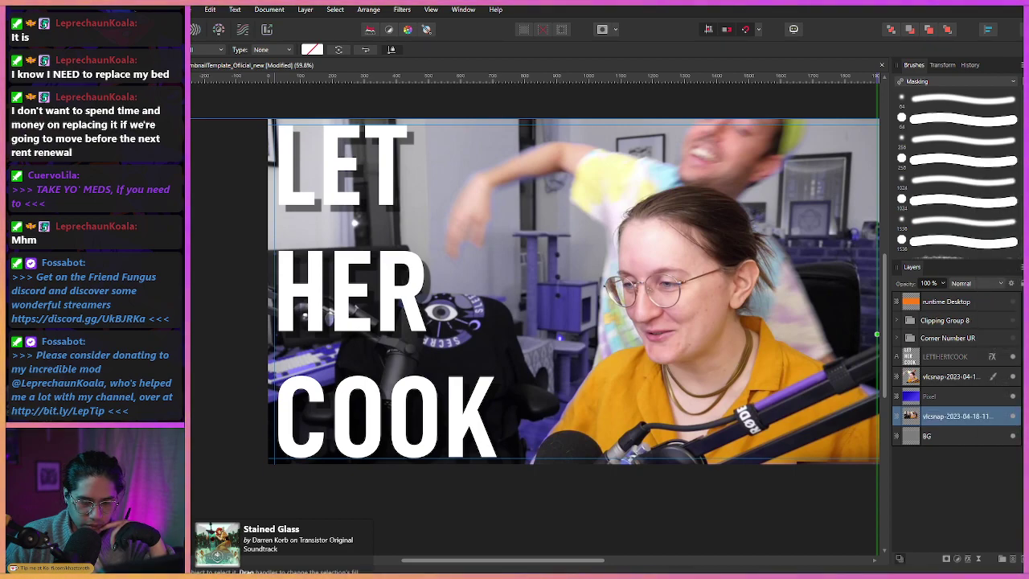
{"action": "left_click", "coordinate": [969, 559]}
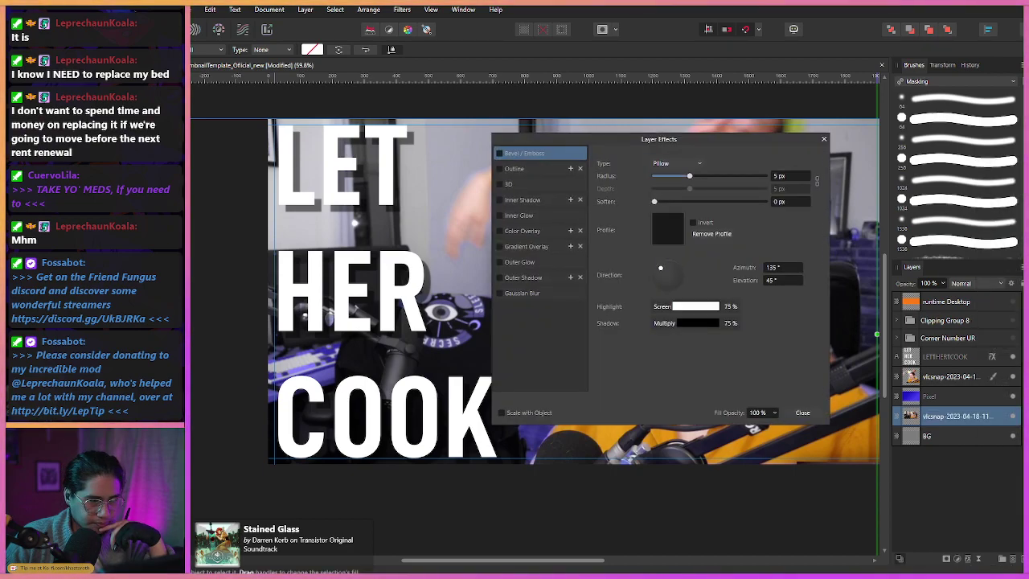
{"action": "left_click_drag", "start_coordinate": [578, 145], "coordinate": [705, 152]}
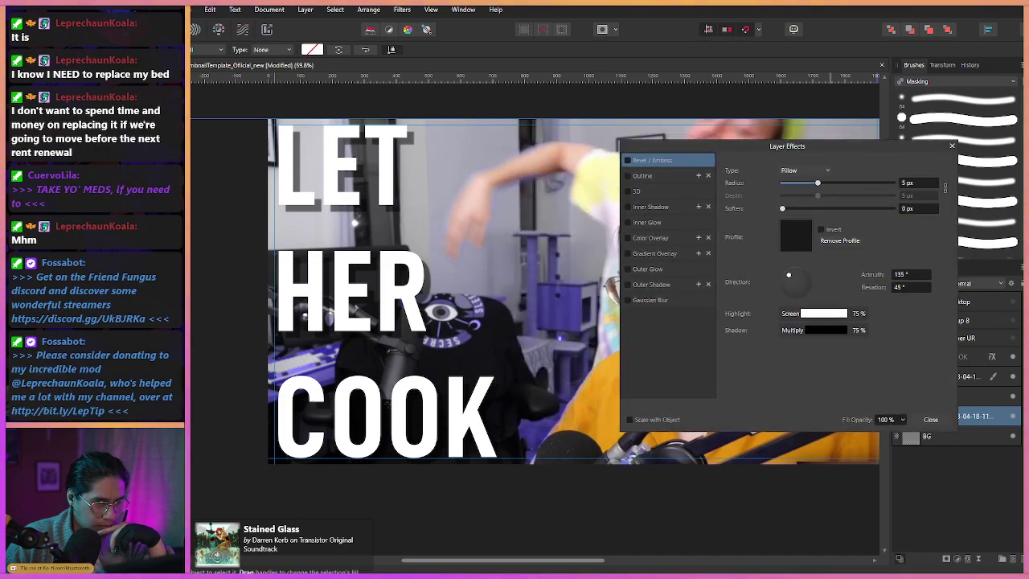
{"action": "left_click", "coordinate": [651, 238]}
{"action": "left_click", "coordinate": [628, 238]}
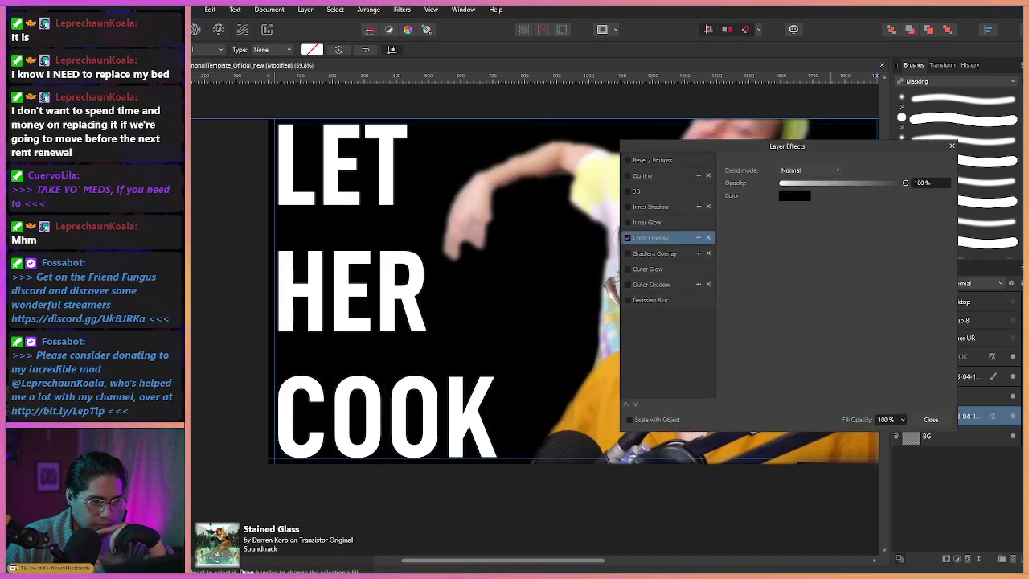
{"action": "left_click_drag", "start_coordinate": [906, 184], "coordinate": [820, 183]}
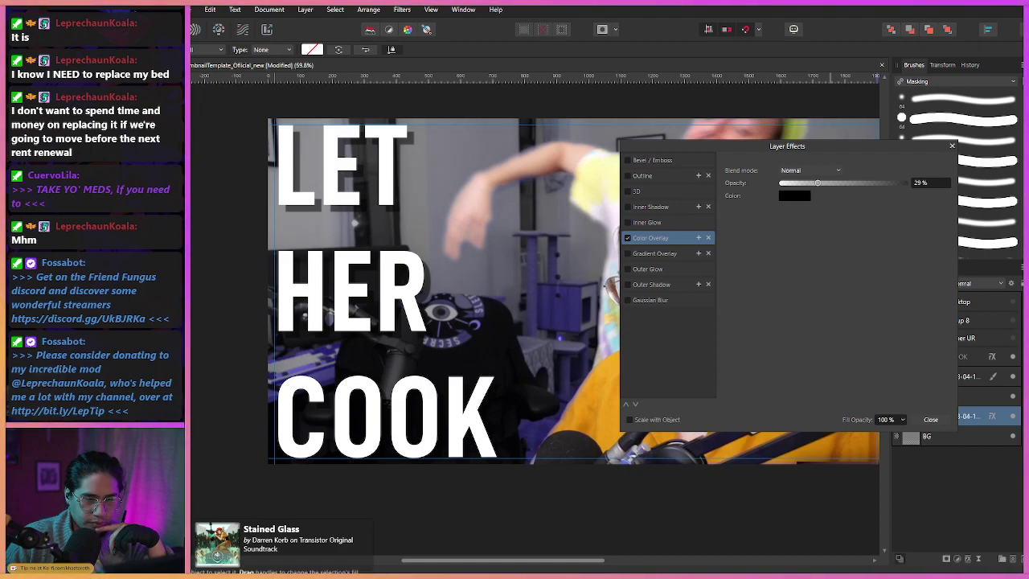
Set the still layer's black colour overlay to the Multiply blend mode at 48 % opacity.
{"action": "left_click", "coordinate": [809, 171]}
{"action": "left_click", "coordinate": [795, 210]}
{"action": "left_click_drag", "start_coordinate": [818, 183], "coordinate": [824, 183]}
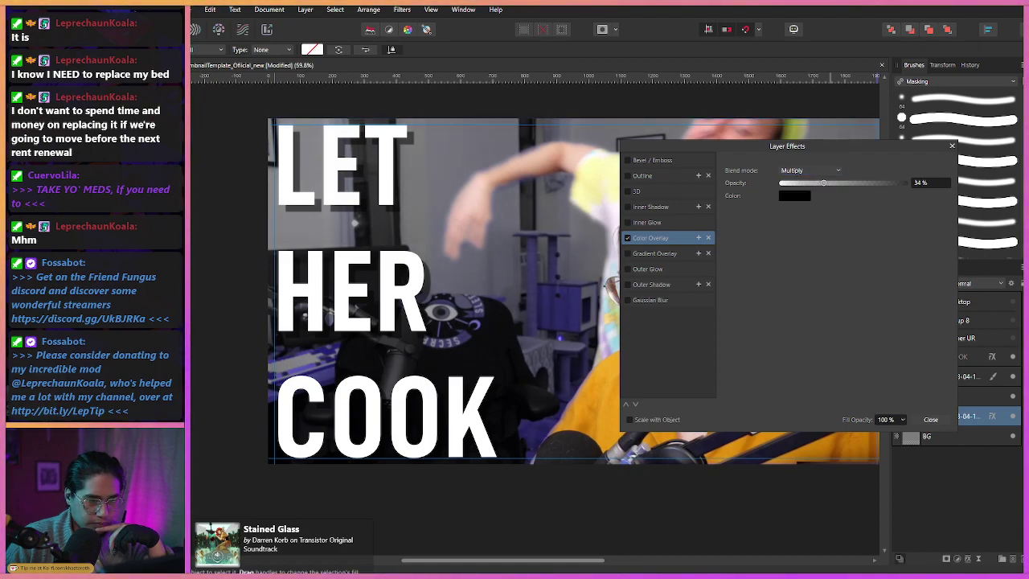
{"action": "left_click", "coordinate": [811, 169]}
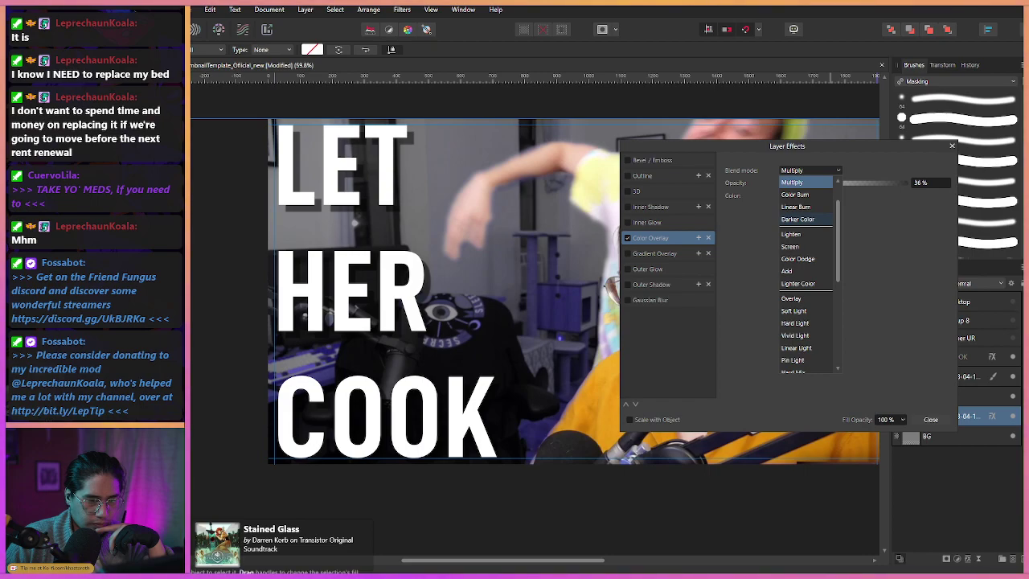
{"action": "left_click", "coordinate": [834, 170]}
{"action": "left_click_drag", "start_coordinate": [827, 183], "coordinate": [840, 183]}
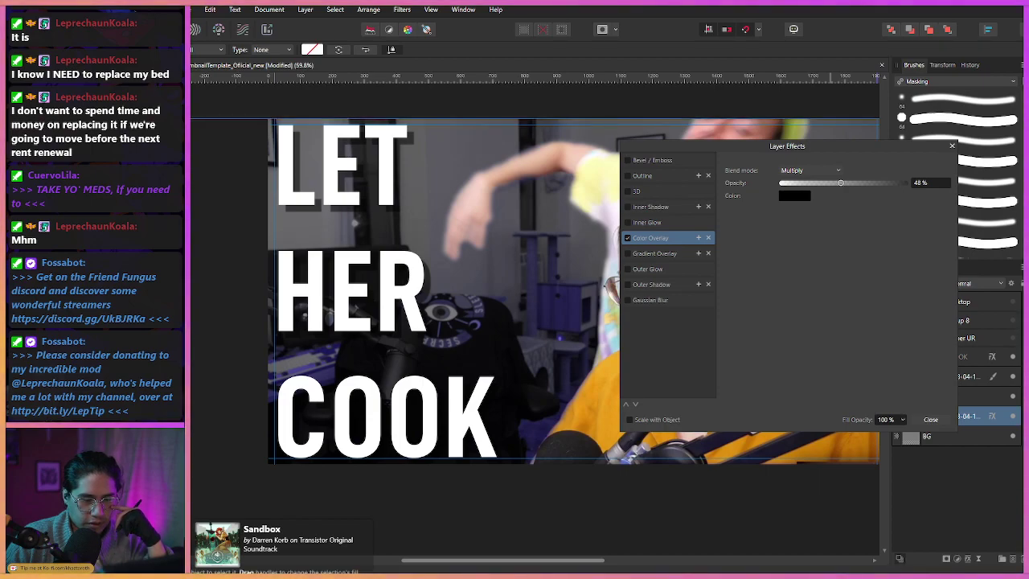
{"action": "left_click", "coordinate": [931, 419]}
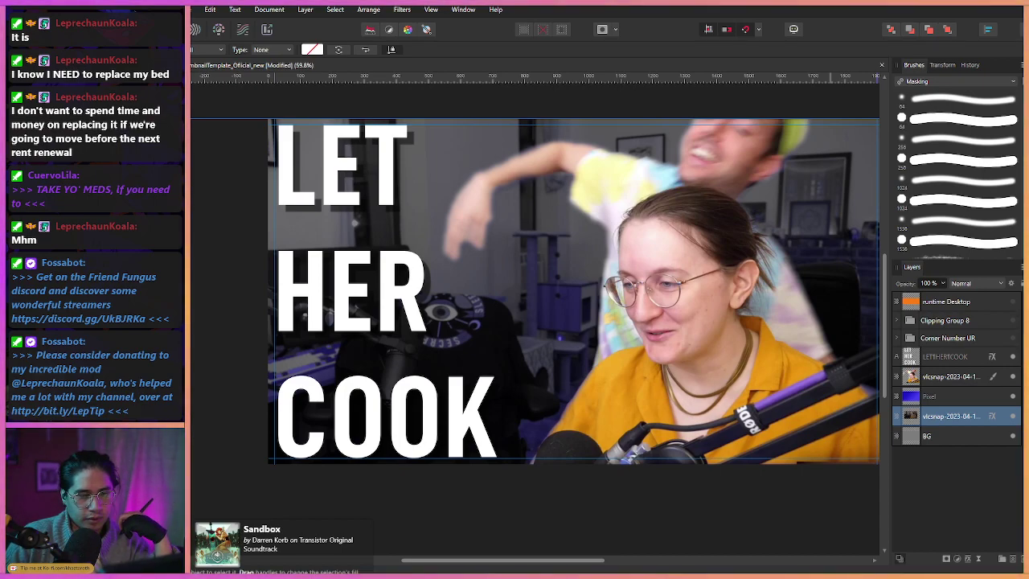
Add an empty pixel layer directly above the cutout of both people for work around the microphone arm.
{"action": "left_click", "coordinate": [951, 376]}
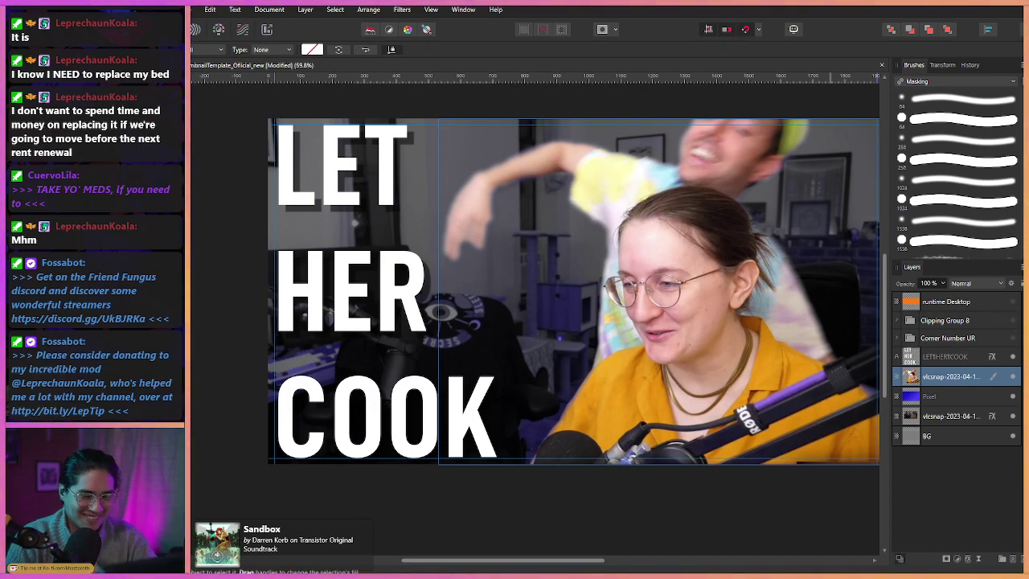
{"action": "key", "text": "space"}
{"action": "left_click_drag", "start_coordinate": [616, 380], "coordinate": [530, 314]}
{"action": "left_click_drag", "start_coordinate": [531, 314], "coordinate": [552, 313]}
{"action": "left_click", "coordinate": [596, 272]}
{"action": "left_click_drag", "start_coordinate": [596, 271], "coordinate": [504, 240]}
{"action": "key", "text": "ctrl+shift+n"}
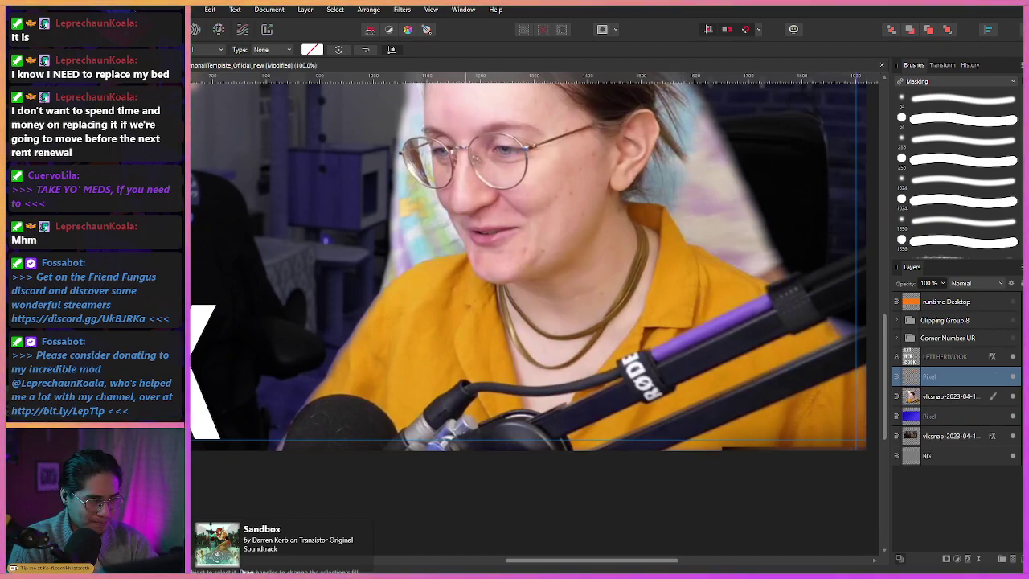
Save the thumbnail document as a new file under a different name.
{"action": "left_click", "coordinate": [192, 10]}
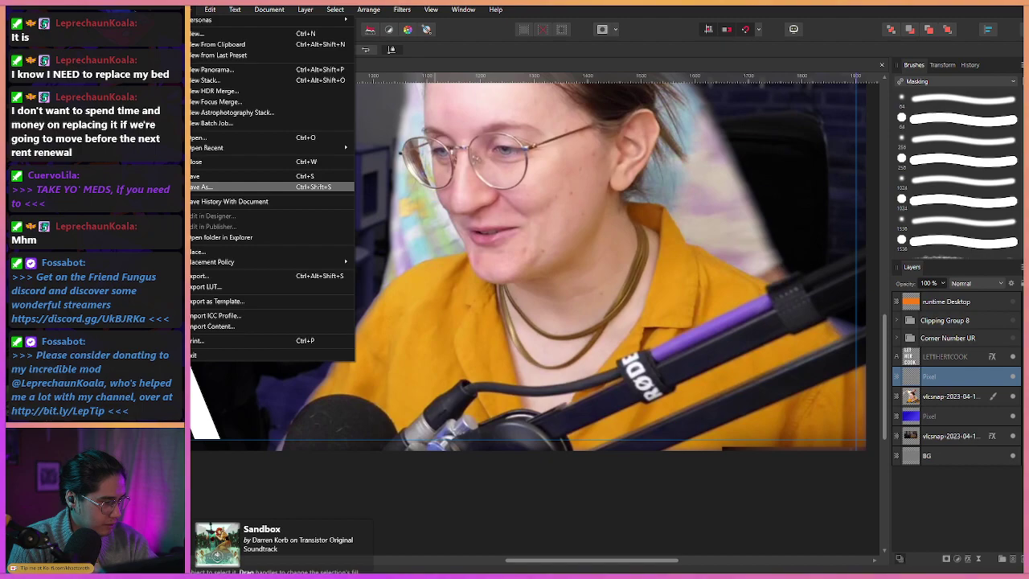
{"action": "left_click", "coordinate": [203, 187]}
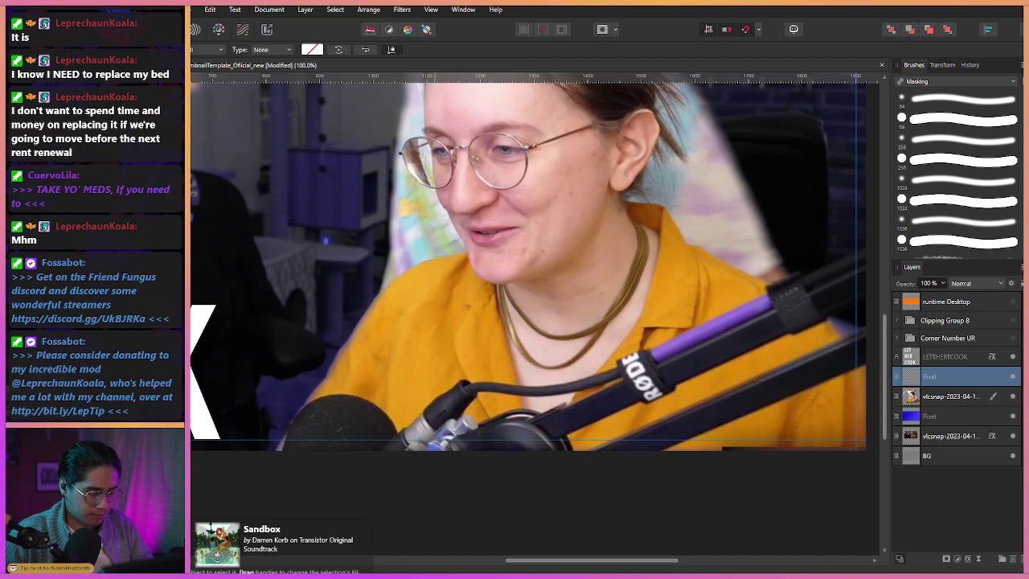
{"action": "key", "text": "Return"}
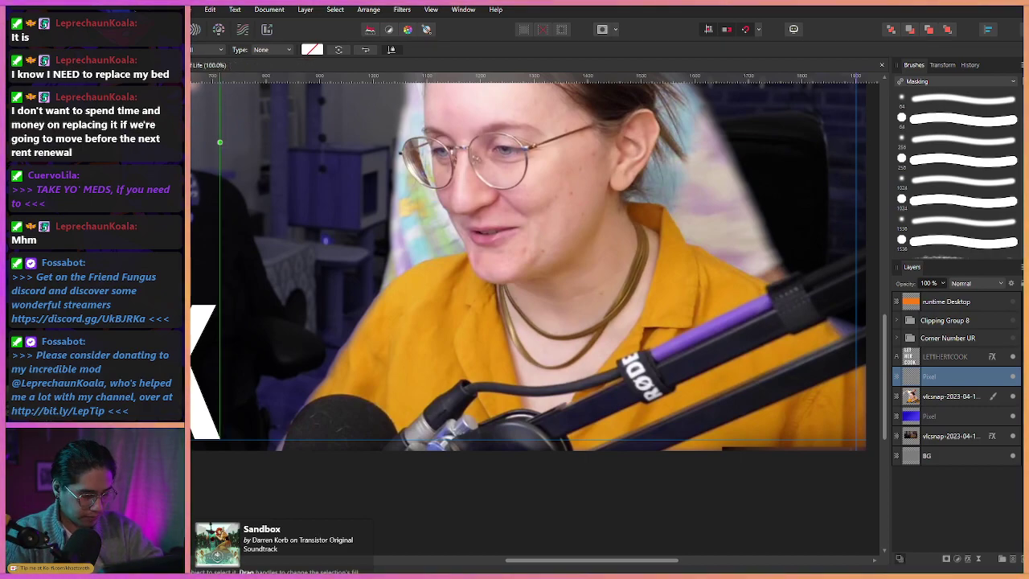
Try to cover the microphone arm across the woman's shirt with broad, hard-edged orange brush strokes on the new pixel layer.
{"action": "left_click_drag", "start_coordinate": [763, 346], "coordinate": [728, 320]}
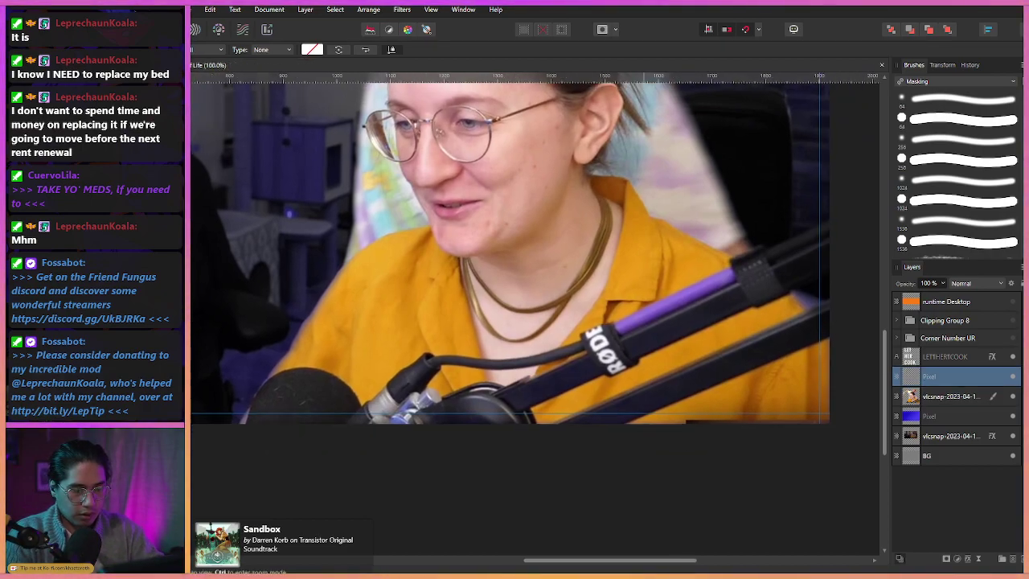
{"action": "scroll", "coordinate": [598, 338], "scroll_direction": "up", "scroll_amount": 1}
{"action": "left_click_drag", "start_coordinate": [539, 309], "coordinate": [510, 312]}
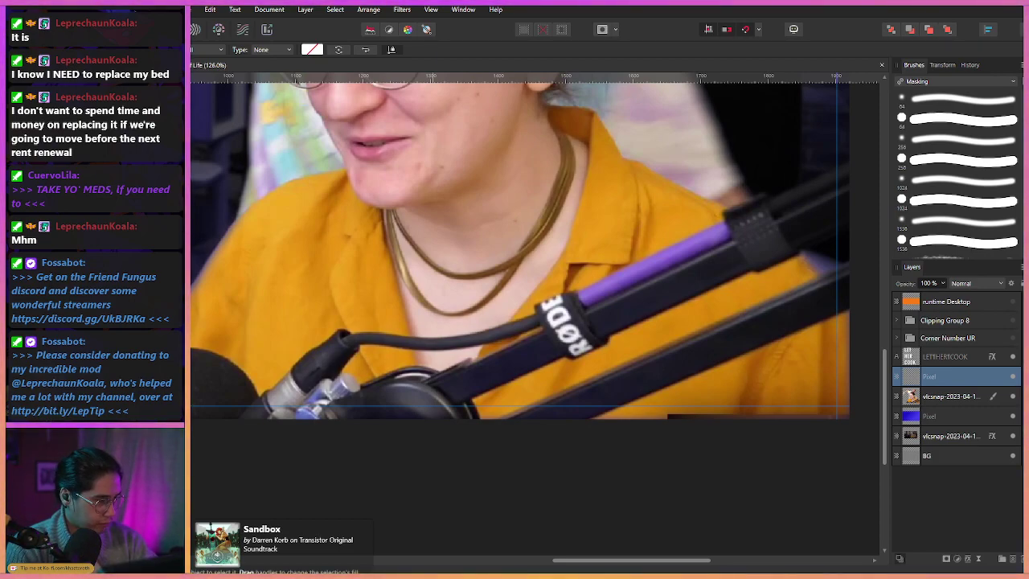
{"action": "key", "text": "b"}
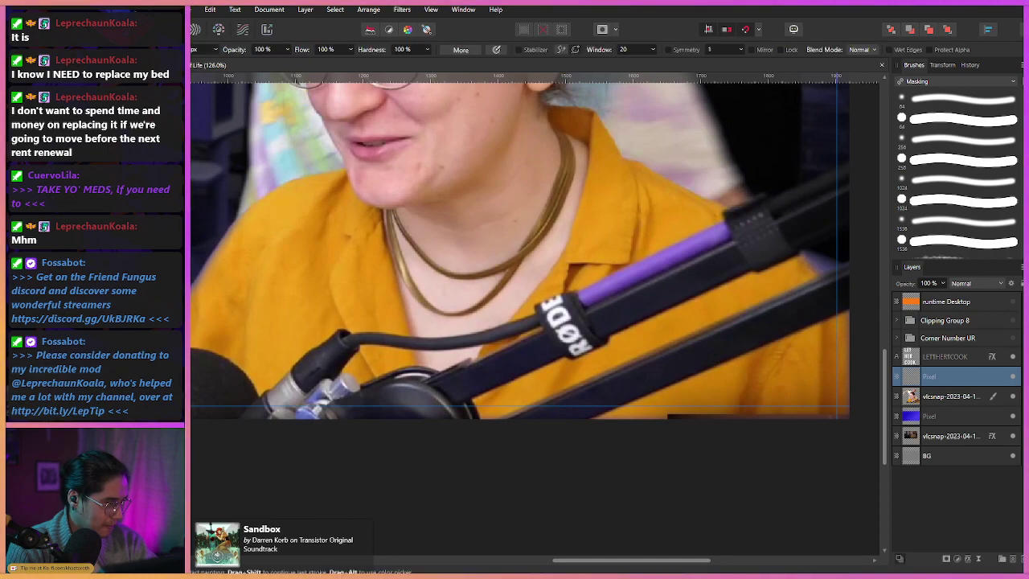
{"action": "mouse_move", "coordinate": [674, 251]}
{"action": "left_mouse_down"}
{"action": "mouse_move", "coordinate": [701, 242]}
{"action": "mouse_move", "coordinate": [714, 282]}
{"action": "mouse_move", "coordinate": [728, 257]}
{"action": "mouse_move", "coordinate": [721, 237]}
{"action": "mouse_move", "coordinate": [748, 257]}
{"action": "mouse_move", "coordinate": [760, 245]}
{"action": "mouse_move", "coordinate": [792, 285]}
{"action": "left_mouse_up"}
{"action": "mouse_move", "coordinate": [683, 270]}
{"action": "left_mouse_down"}
{"action": "mouse_move", "coordinate": [647, 241]}
{"action": "mouse_move", "coordinate": [667, 302]}
{"action": "mouse_move", "coordinate": [699, 297]}
{"action": "mouse_move", "coordinate": [686, 300]}
{"action": "mouse_move", "coordinate": [694, 310]}
{"action": "left_mouse_up"}
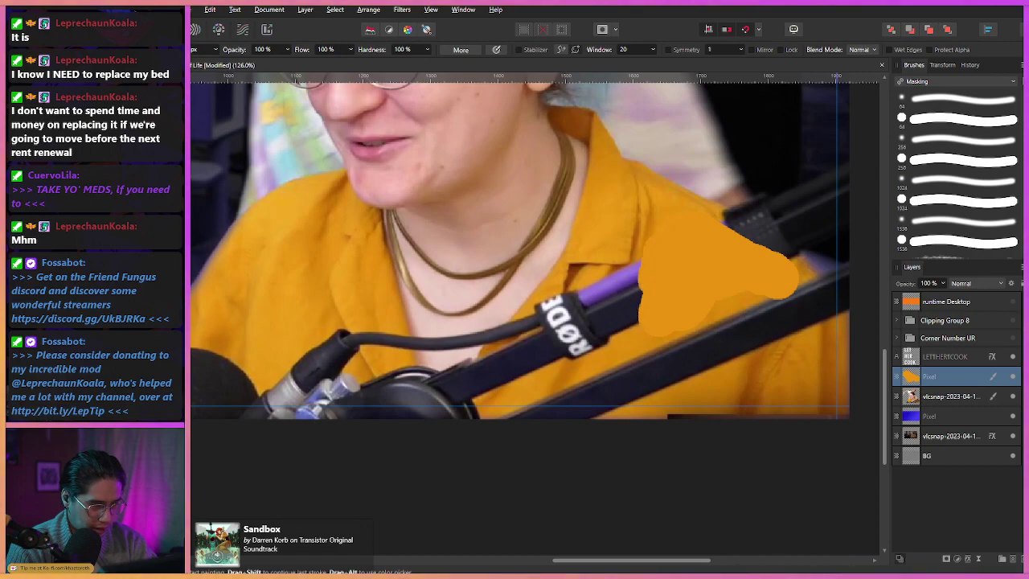
{"action": "left_click_drag", "start_coordinate": [662, 257], "coordinate": [628, 322]}
{"action": "left_click_drag", "start_coordinate": [602, 287], "coordinate": [570, 216]}
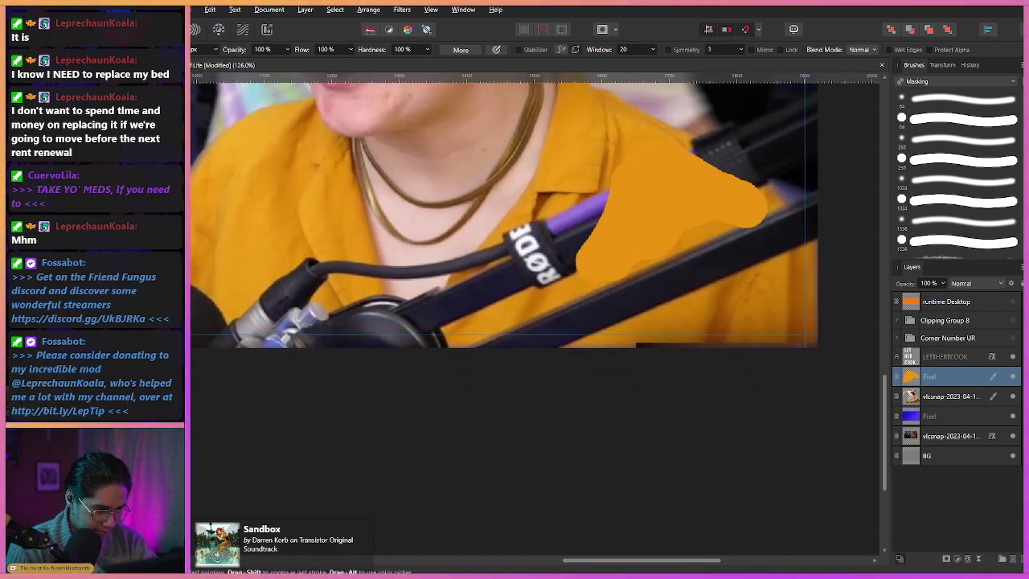
{"action": "mouse_move", "coordinate": [618, 263]}
{"action": "left_mouse_down"}
{"action": "mouse_move", "coordinate": [604, 326]}
{"action": "mouse_move", "coordinate": [680, 249]}
{"action": "mouse_move", "coordinate": [687, 313]}
{"action": "left_mouse_up"}
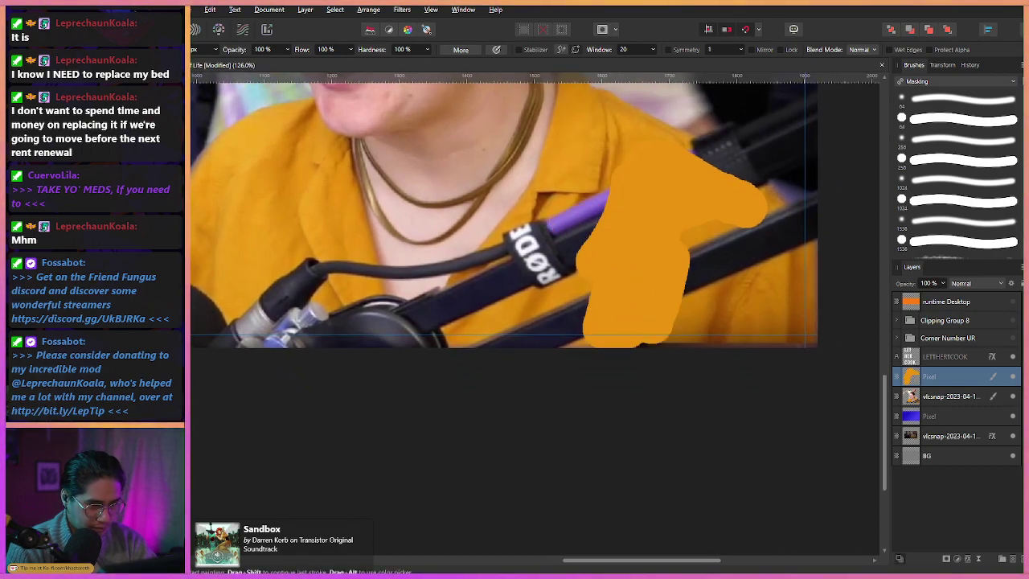
{"action": "left_click_drag", "start_coordinate": [579, 286], "coordinate": [547, 334]}
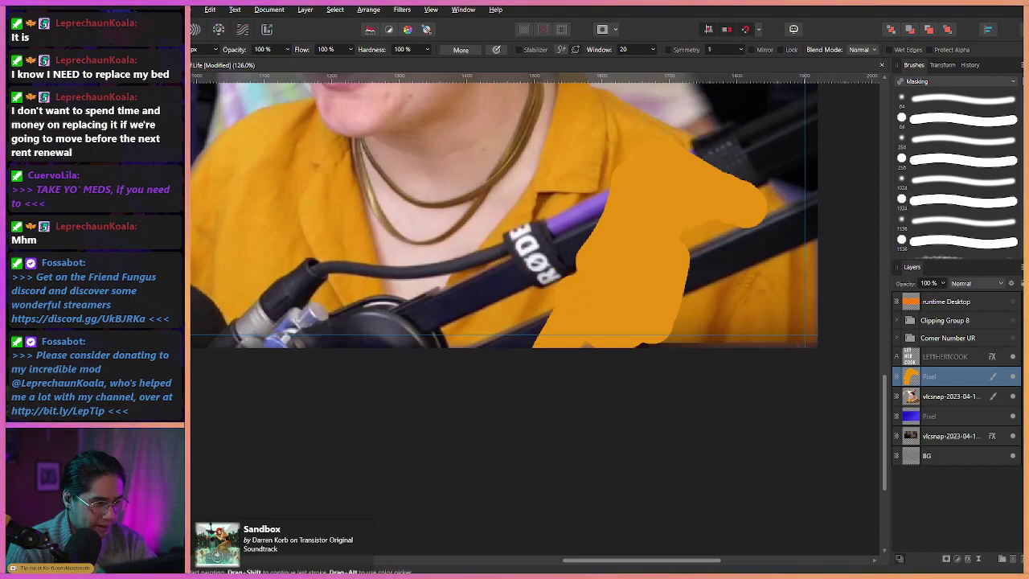
Undo all the solid orange strokes over the microphone arm, back to an empty pixel layer.
{"action": "key", "text": "ctrl+z"}
{"action": "key", "text": "ctrl+z"}
{"action": "key", "text": "ctrl+z"}
{"action": "key", "text": "ctrl+z"}
{"action": "key", "text": "ctrl+z"}
{"action": "key", "text": "ctrl+z"}
{"action": "key", "text": "ctrl+z"}
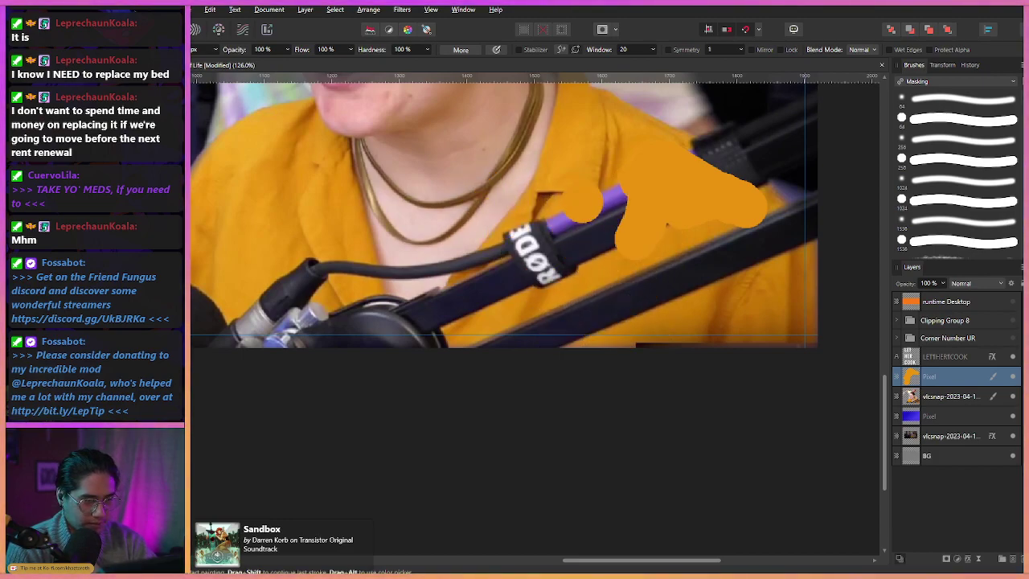
{"action": "key", "text": "ctrl+z"}
{"action": "key", "text": "ctrl+z"}
{"action": "key", "text": "ctrl+z"}
{"action": "key", "text": "ctrl+z"}
{"action": "key", "text": "ctrl+z"}
{"action": "key", "text": "ctrl+z"}
{"action": "key", "text": "ctrl+z"}
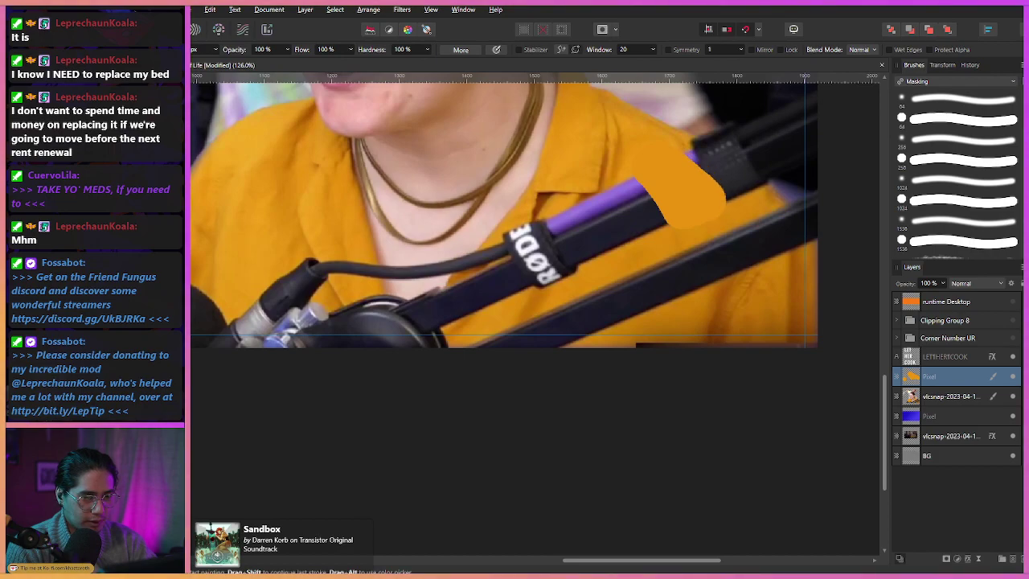
{"action": "key", "text": "ctrl+z"}
{"action": "key", "text": "ctrl+z"}
{"action": "key", "text": "ctrl+z"}
{"action": "key", "text": "ctrl+z"}
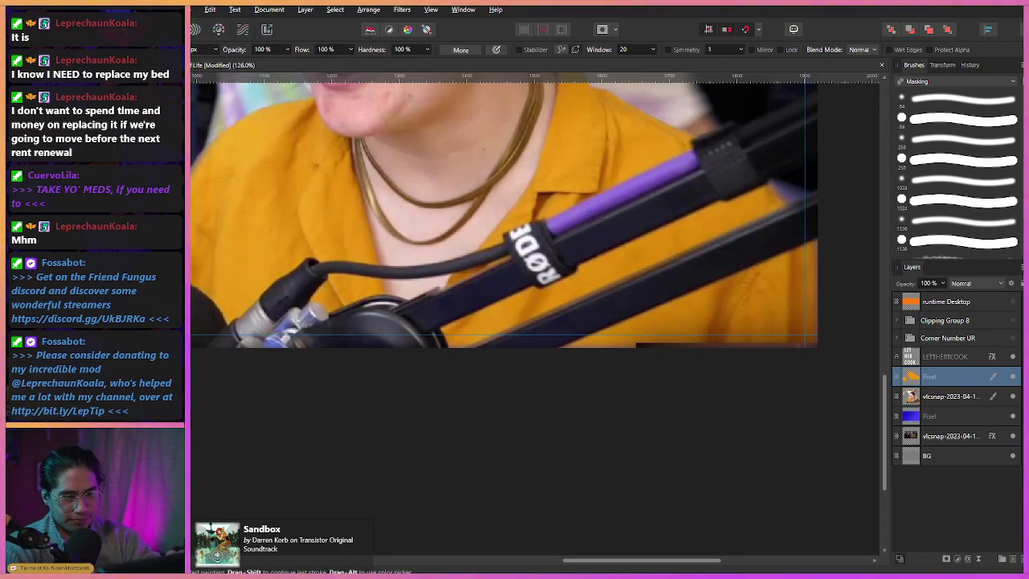
Switch the brush category from Masking to Watercolors and look through its brushes for a softer texture.
{"action": "left_click", "coordinate": [957, 81]}
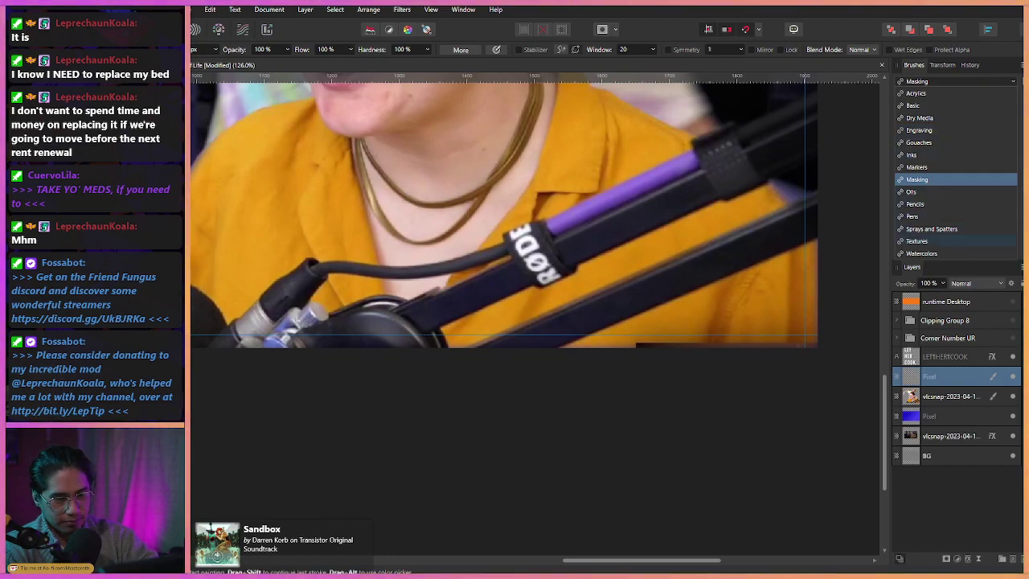
{"action": "left_click", "coordinate": [922, 253]}
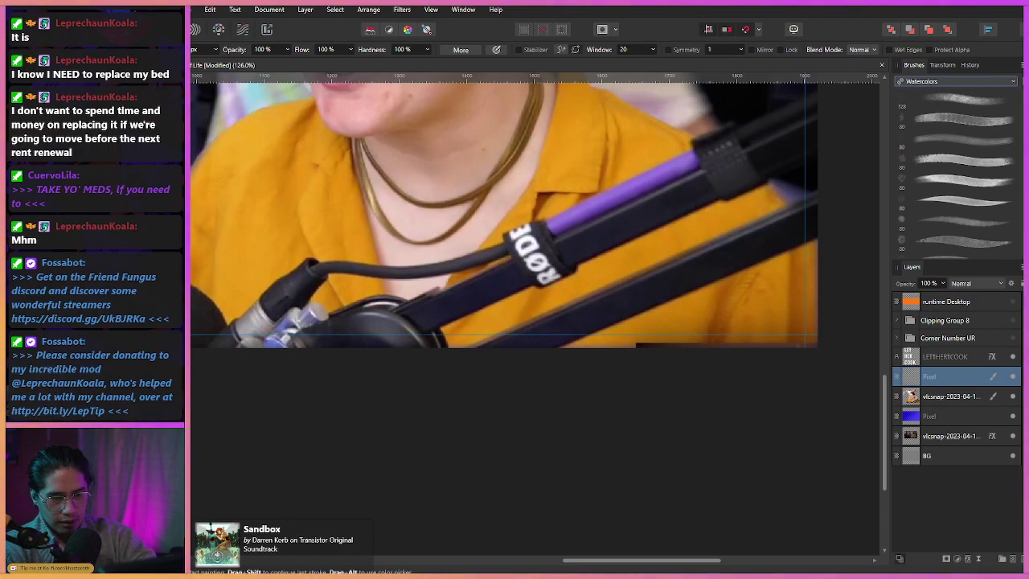
{"action": "scroll", "coordinate": [957, 169], "scroll_direction": "down", "scroll_amount": 3}
Try a wet-edged watercolour brush at 28 % flow across the arm's purple section, and undo the stroke.
{"action": "left_click", "coordinate": [957, 208]}
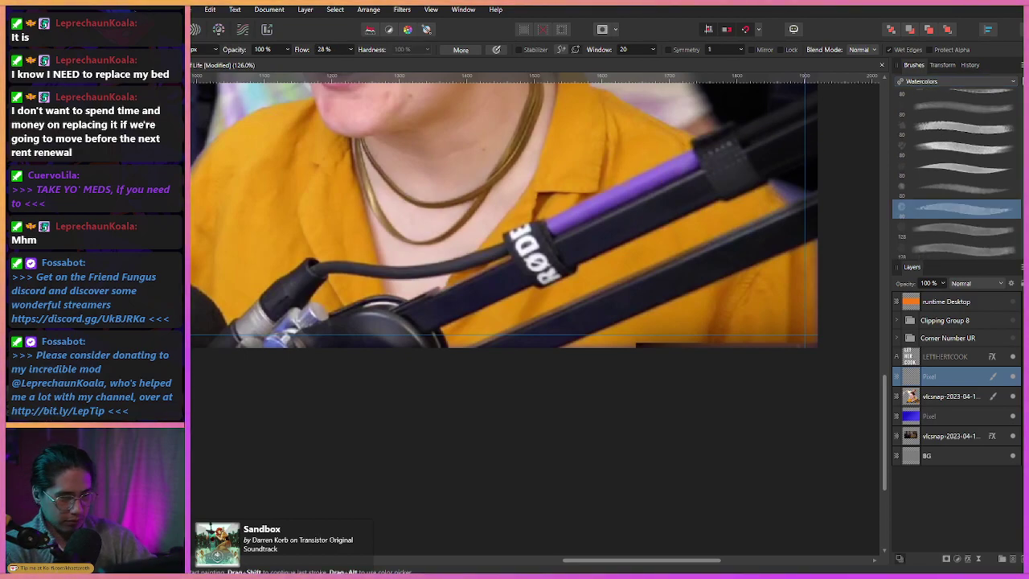
{"action": "mouse_move", "coordinate": [661, 175]}
{"action": "left_mouse_down"}
{"action": "mouse_move", "coordinate": [653, 179]}
{"action": "mouse_move", "coordinate": [677, 217]}
{"action": "mouse_move", "coordinate": [659, 201]}
{"action": "mouse_move", "coordinate": [666, 209]}
{"action": "left_mouse_up"}
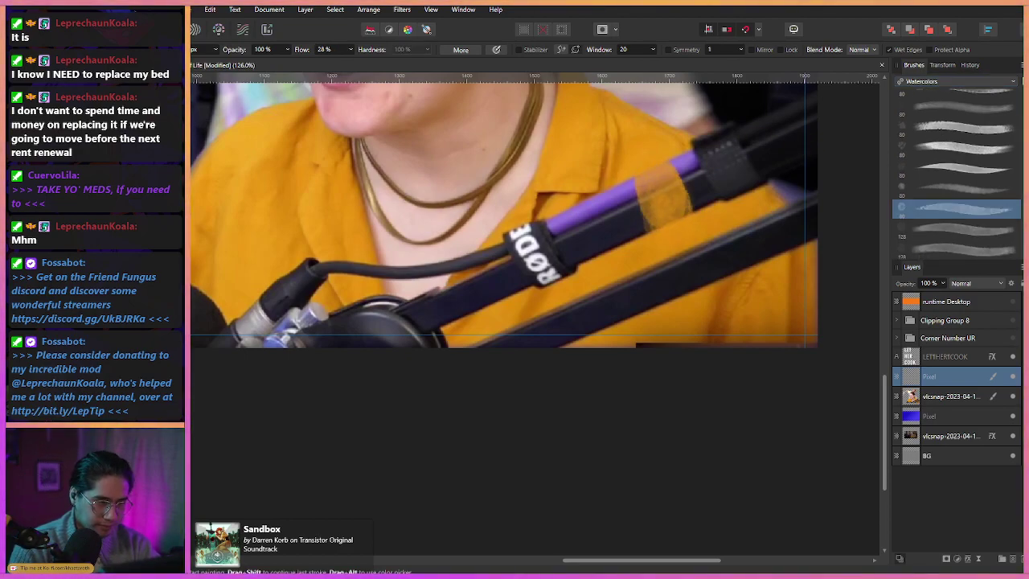
{"action": "key", "text": "ctrl+z"}
{"action": "key", "text": "ctrl+z"}
{"action": "key", "text": "ctrl+z"}
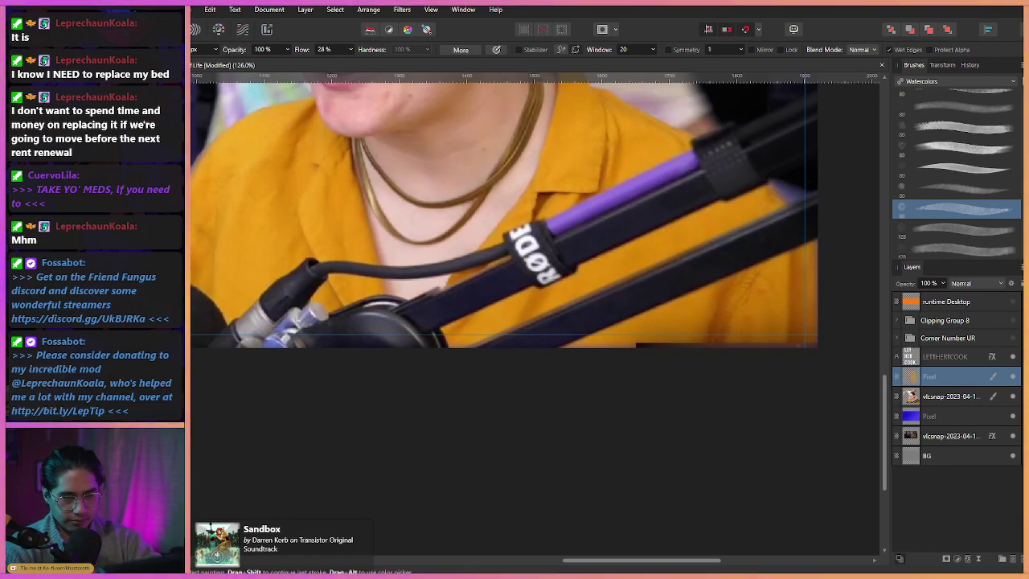
Paint orange over the purple and black arm section above the RØDE strap with the Blurry Wash watercolour brush at 40 % flow.
{"action": "double_click", "coordinate": [957, 189]}
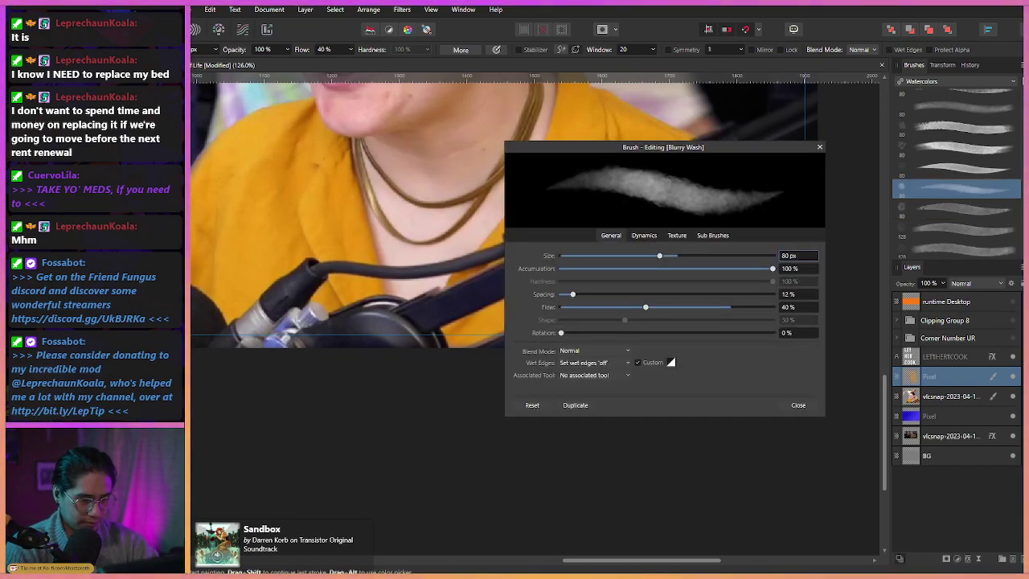
{"action": "left_click", "coordinate": [798, 405]}
{"action": "mouse_move", "coordinate": [674, 185]}
{"action": "left_mouse_down"}
{"action": "mouse_move", "coordinate": [677, 207]}
{"action": "mouse_move", "coordinate": [716, 173]}
{"action": "left_mouse_up"}
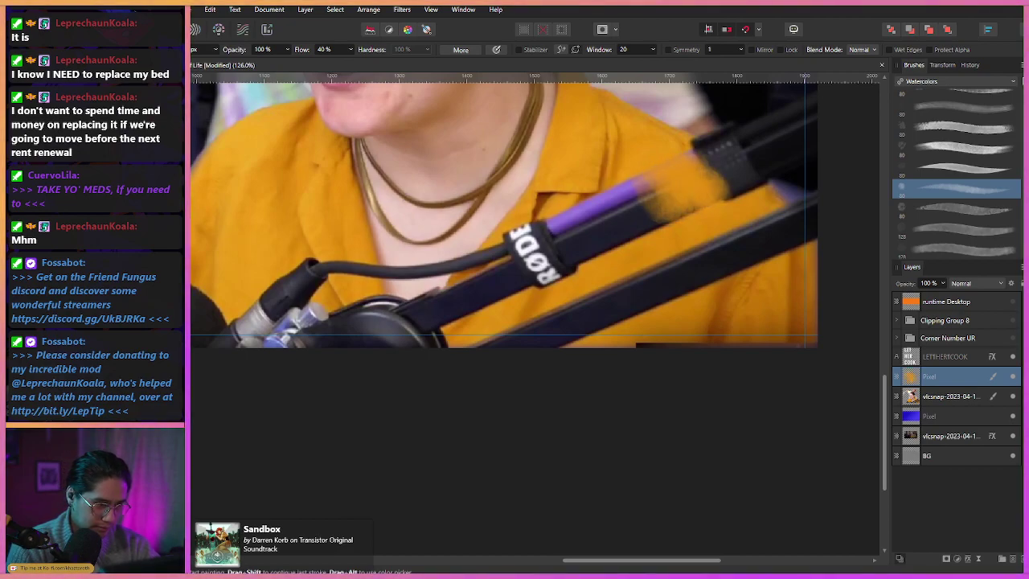
{"action": "mouse_move", "coordinate": [659, 206]}
{"action": "left_mouse_down"}
{"action": "mouse_move", "coordinate": [635, 206]}
{"action": "mouse_move", "coordinate": [591, 245]}
{"action": "left_mouse_up"}
{"action": "scroll", "coordinate": [612, 220], "scroll_direction": "up", "scroll_amount": 2}
{"action": "mouse_move", "coordinate": [653, 193]}
{"action": "left_mouse_down"}
{"action": "mouse_move", "coordinate": [613, 250]}
{"action": "mouse_move", "coordinate": [595, 219]}
{"action": "mouse_move", "coordinate": [653, 229]}
{"action": "mouse_move", "coordinate": [689, 217]}
{"action": "mouse_move", "coordinate": [756, 184]}
{"action": "mouse_move", "coordinate": [745, 161]}
{"action": "left_mouse_up"}
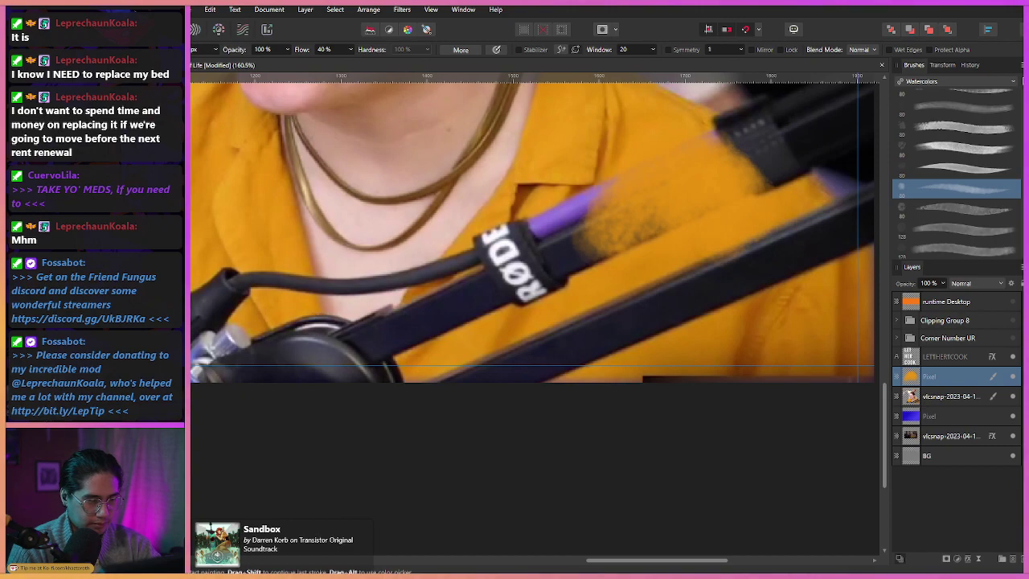
{"action": "mouse_move", "coordinate": [595, 255]}
{"action": "left_mouse_down"}
{"action": "mouse_move", "coordinate": [667, 251]}
{"action": "mouse_move", "coordinate": [637, 251]}
{"action": "left_mouse_up"}
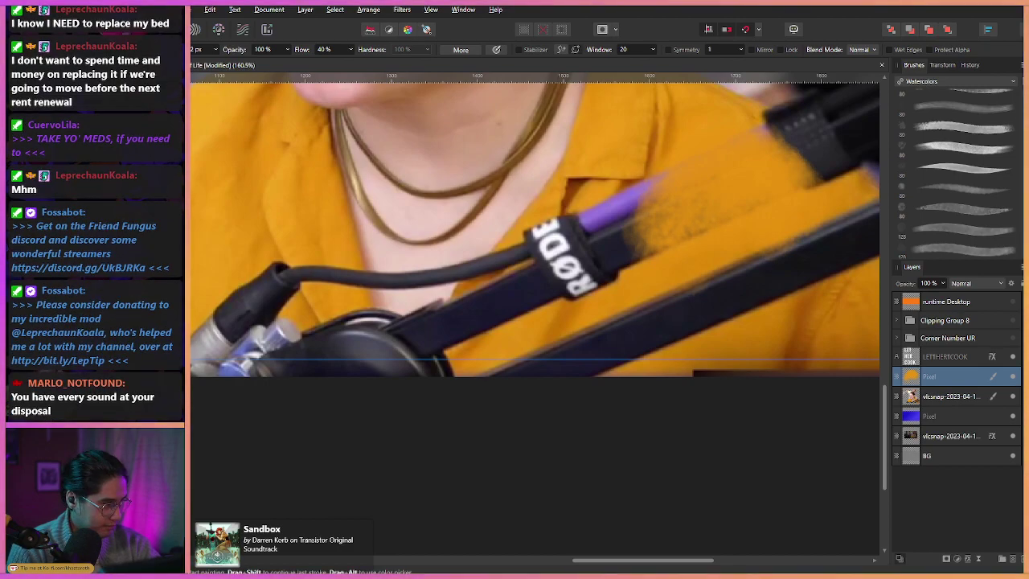
{"action": "left_click_drag", "start_coordinate": [637, 251], "coordinate": [604, 253]}
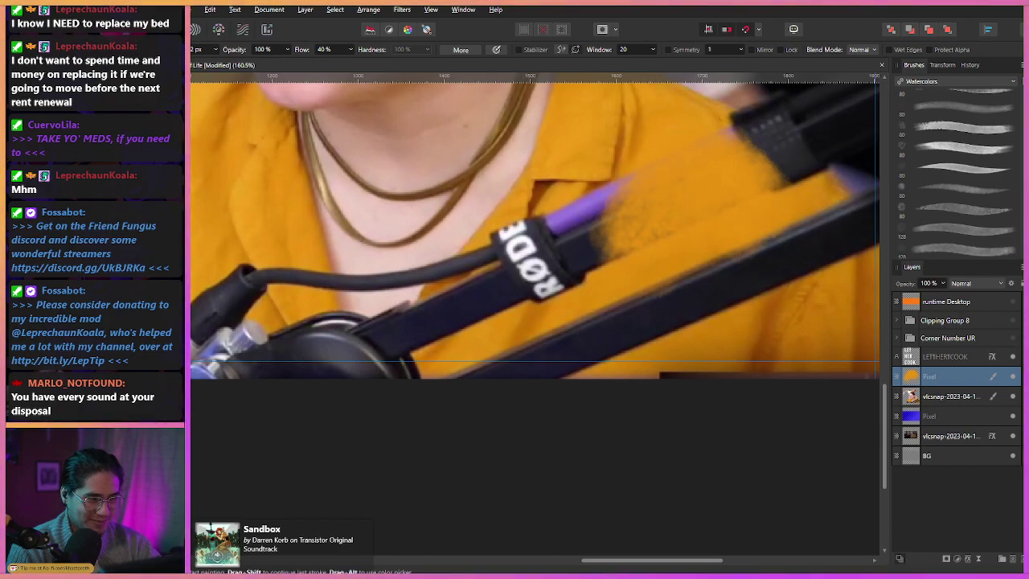
Paint orange over the arm's black upper clamp to rebuild the sloping edge of the woman's shoulder.
{"action": "scroll", "coordinate": [533, 240], "scroll_direction": "right", "scroll_amount": 3}
{"action": "scroll", "coordinate": [533, 241], "scroll_direction": "up", "scroll_amount": 1}
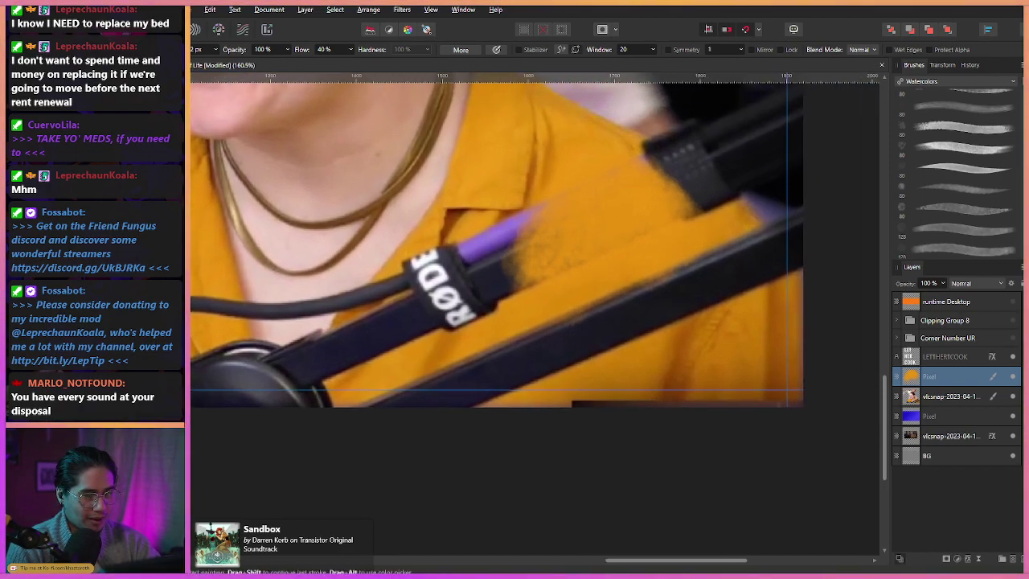
{"action": "mouse_move", "coordinate": [661, 172]}
{"action": "left_mouse_down"}
{"action": "mouse_move", "coordinate": [697, 206]}
{"action": "mouse_move", "coordinate": [707, 198]}
{"action": "mouse_move", "coordinate": [662, 171]}
{"action": "mouse_move", "coordinate": [698, 211]}
{"action": "mouse_move", "coordinate": [718, 193]}
{"action": "mouse_move", "coordinate": [724, 201]}
{"action": "mouse_move", "coordinate": [652, 163]}
{"action": "left_mouse_up"}
{"action": "mouse_move", "coordinate": [712, 201]}
{"action": "left_mouse_down"}
{"action": "mouse_move", "coordinate": [683, 177]}
{"action": "mouse_move", "coordinate": [721, 194]}
{"action": "mouse_move", "coordinate": [671, 163]}
{"action": "mouse_move", "coordinate": [726, 197]}
{"action": "mouse_move", "coordinate": [732, 185]}
{"action": "left_mouse_up"}
{"action": "left_click_drag", "start_coordinate": [669, 136], "coordinate": [763, 194]}
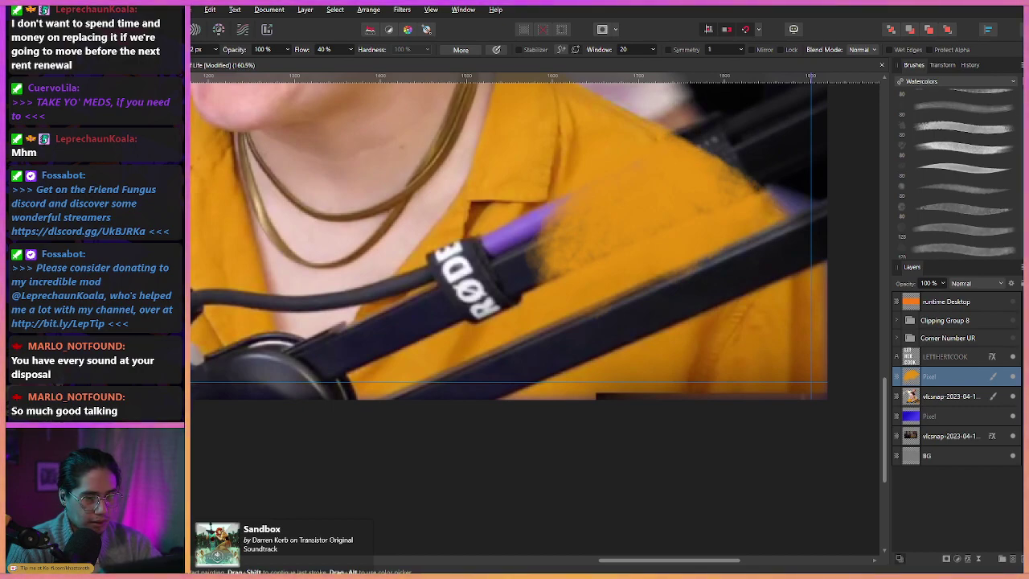
{"action": "scroll", "coordinate": [690, 164], "scroll_direction": "down", "scroll_amount": 4}
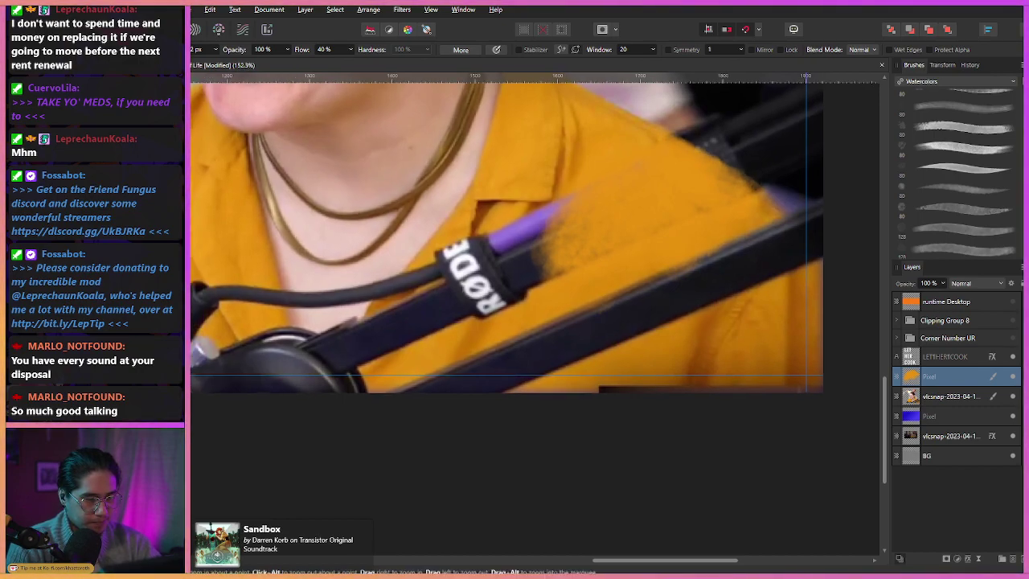
{"action": "scroll", "coordinate": [690, 164], "scroll_direction": "up", "scroll_amount": 3}
{"action": "left_click_drag", "start_coordinate": [718, 163], "coordinate": [754, 188]}
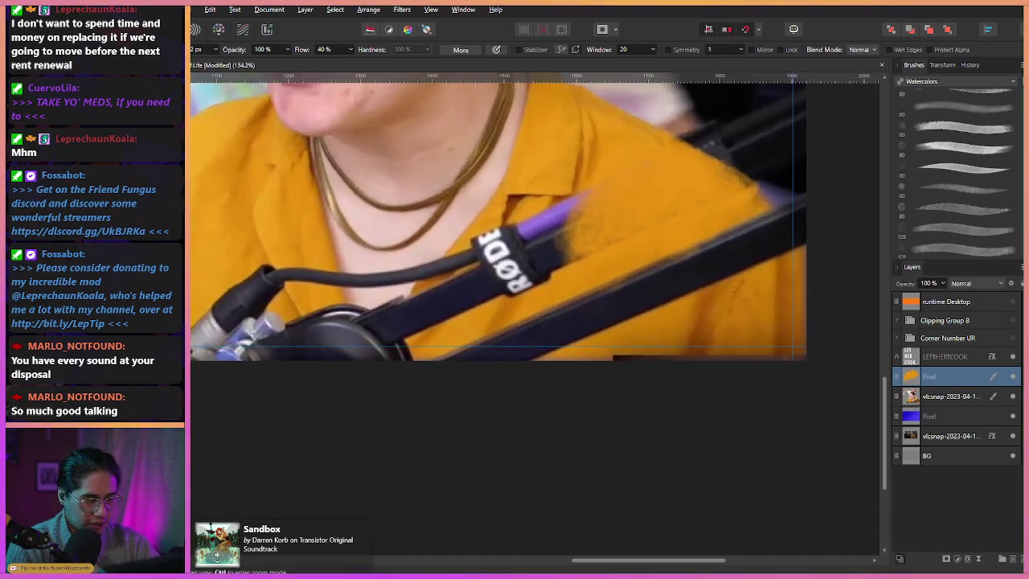
Sample the shirt's orange beside the cable connector and paint it over the connector's black upper part.
{"action": "left_click_drag", "start_coordinate": [675, 209], "coordinate": [747, 222]}
{"action": "scroll", "coordinate": [534, 225], "scroll_direction": "left", "scroll_amount": 2}
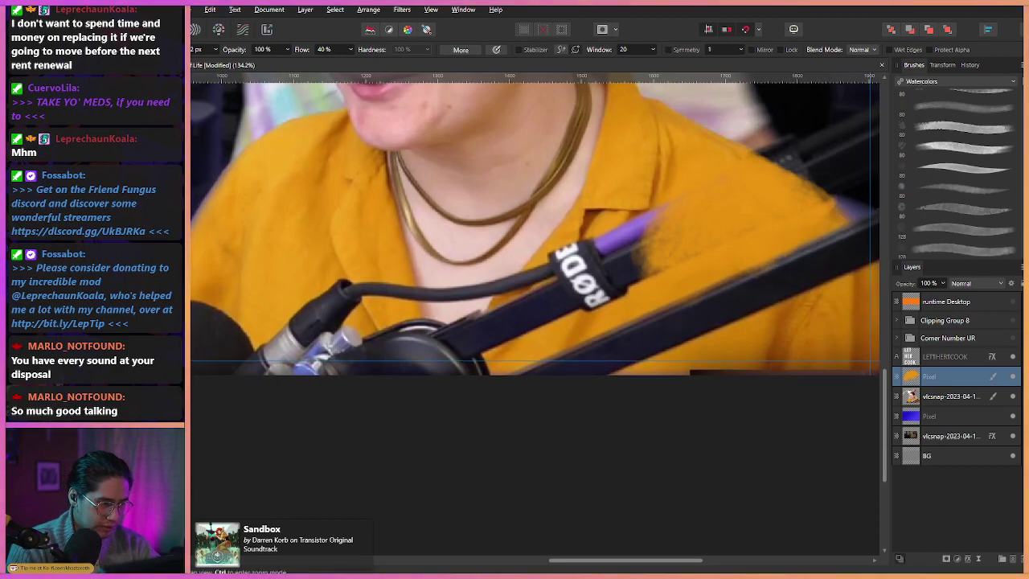
{"action": "left_click_drag", "start_coordinate": [330, 282], "coordinate": [515, 164]}
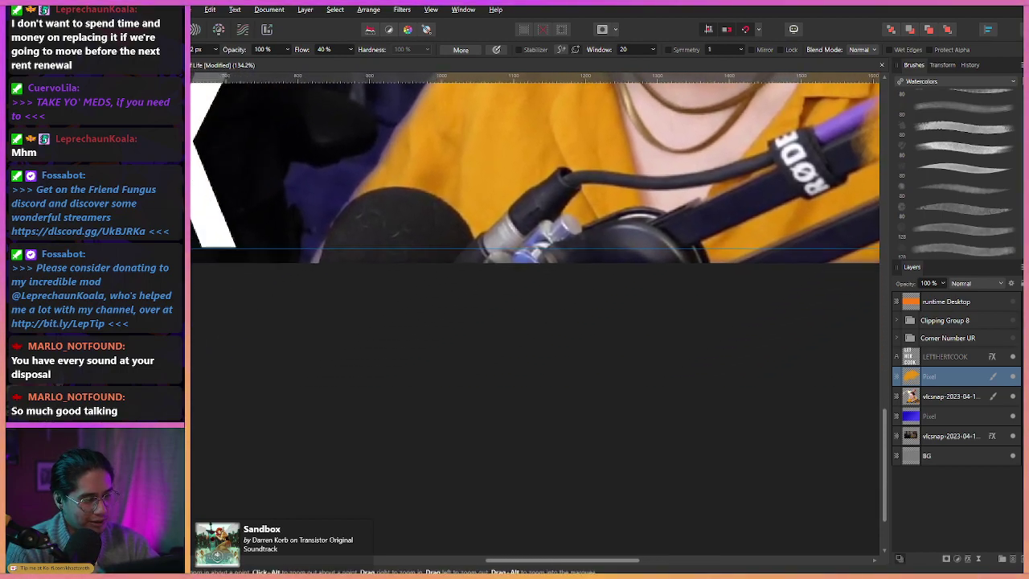
{"action": "scroll", "coordinate": [506, 162], "scroll_direction": "up", "scroll_amount": 2}
{"action": "left_click_drag", "start_coordinate": [590, 184], "coordinate": [581, 217]}
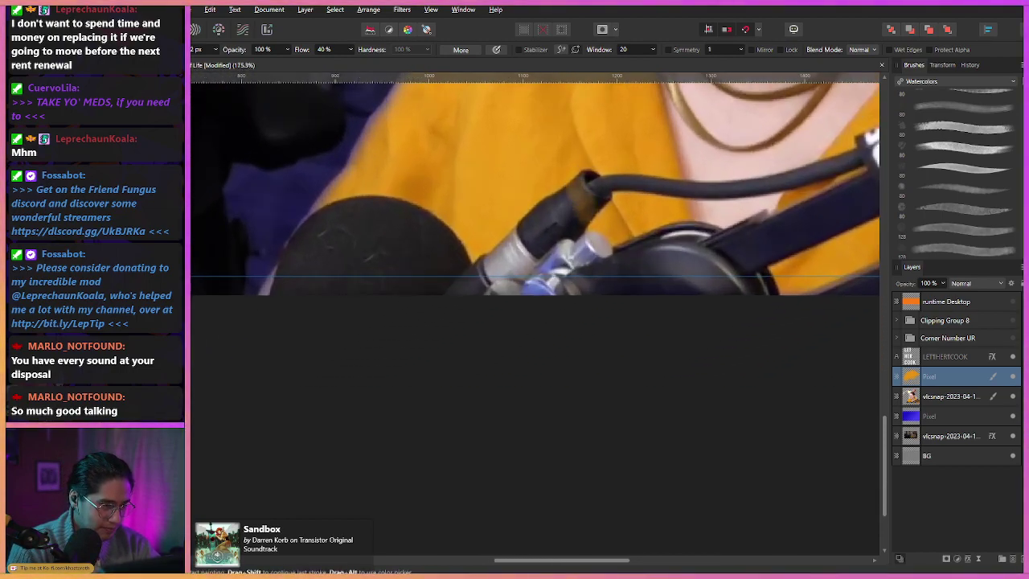
{"action": "left_click", "coordinate": [530, 156], "text": "alt"}
{"action": "left_click", "coordinate": [523, 155], "text": "alt"}
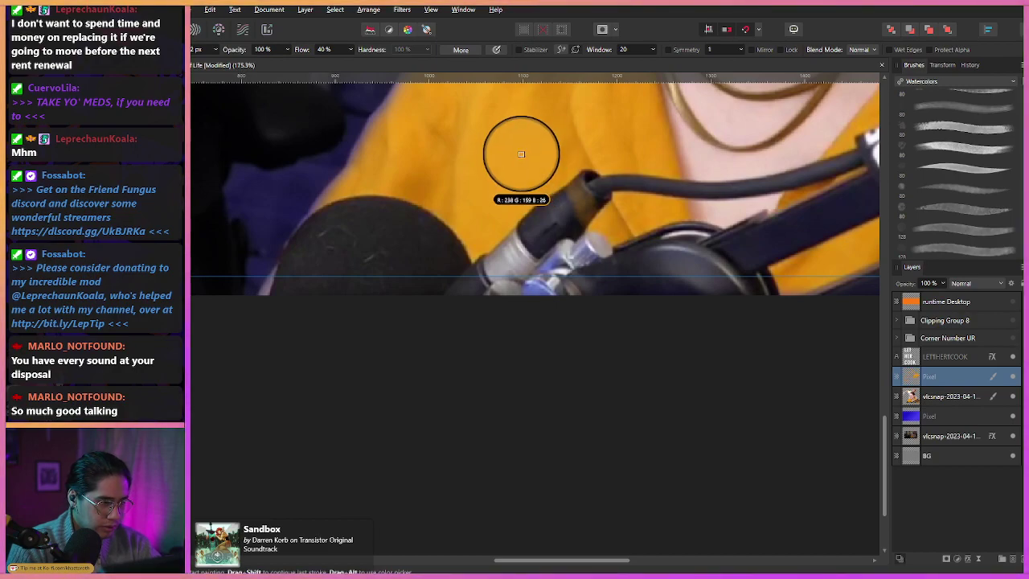
{"action": "mouse_move", "coordinate": [589, 183]}
{"action": "left_mouse_down"}
{"action": "mouse_move", "coordinate": [579, 211]}
{"action": "mouse_move", "coordinate": [589, 213]}
{"action": "mouse_move", "coordinate": [571, 220]}
{"action": "mouse_move", "coordinate": [586, 206]}
{"action": "mouse_move", "coordinate": [563, 232]}
{"action": "left_mouse_up"}
{"action": "mouse_move", "coordinate": [567, 200]}
{"action": "left_mouse_down"}
{"action": "mouse_move", "coordinate": [564, 238]}
{"action": "mouse_move", "coordinate": [554, 237]}
{"action": "left_mouse_up"}
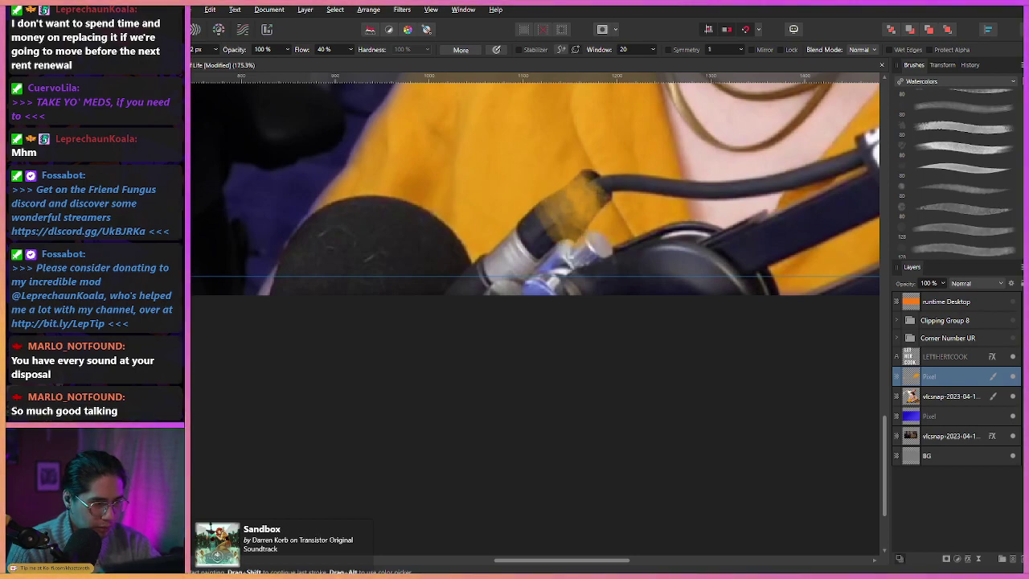
{"action": "left_click_drag", "start_coordinate": [579, 197], "coordinate": [555, 237]}
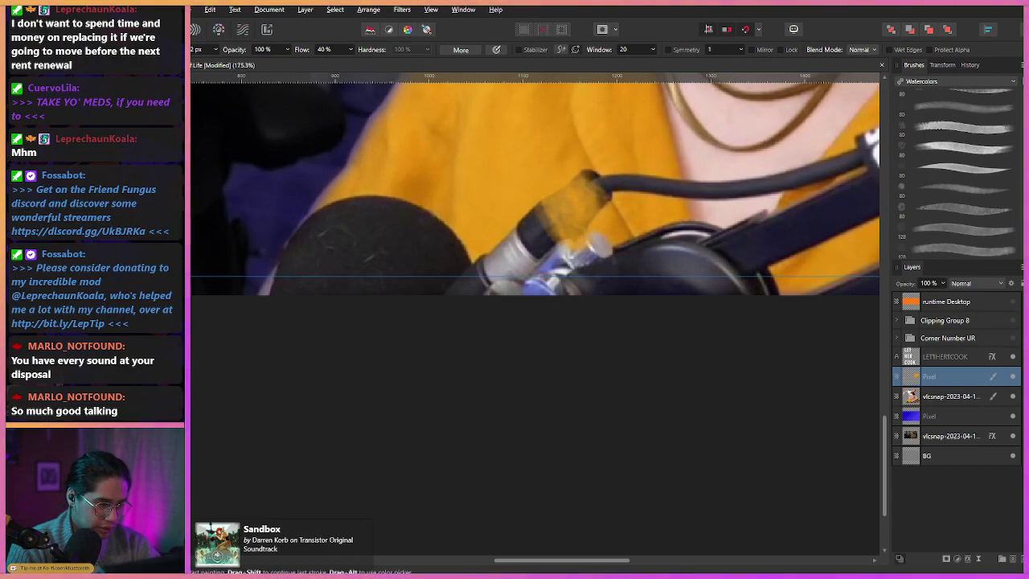
Paint out the rest of the connector and its metal collar up to the microphone's edge with the Blurry Wash brush.
{"action": "left_click_drag", "start_coordinate": [488, 171], "coordinate": [529, 198]}
{"action": "scroll", "coordinate": [529, 198], "scroll_direction": "up", "scroll_amount": 2}
{"action": "scroll", "coordinate": [529, 198], "scroll_direction": "up", "scroll_amount": 2}
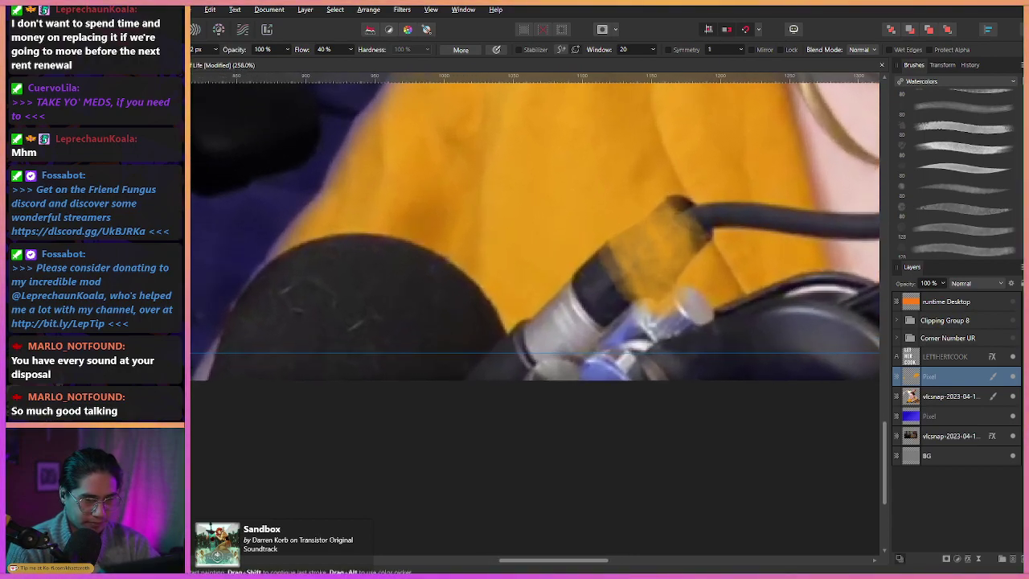
{"action": "left_click", "coordinate": [957, 189]}
{"action": "mouse_move", "coordinate": [611, 259]}
{"action": "left_mouse_down"}
{"action": "mouse_move", "coordinate": [620, 291]}
{"action": "mouse_move", "coordinate": [583, 313]}
{"action": "mouse_move", "coordinate": [583, 326]}
{"action": "left_mouse_up"}
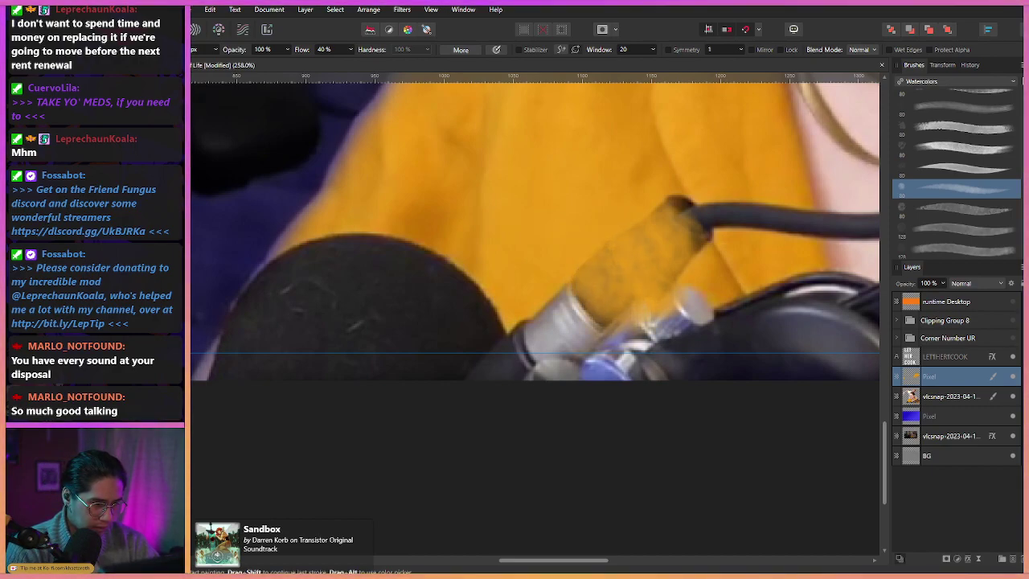
{"action": "mouse_move", "coordinate": [617, 288]}
{"action": "left_mouse_down"}
{"action": "mouse_move", "coordinate": [581, 328]}
{"action": "mouse_move", "coordinate": [561, 375]}
{"action": "mouse_move", "coordinate": [542, 377]}
{"action": "mouse_move", "coordinate": [523, 323]}
{"action": "left_mouse_up"}
{"action": "mouse_move", "coordinate": [539, 374]}
{"action": "left_mouse_down"}
{"action": "mouse_move", "coordinate": [487, 302]}
{"action": "mouse_move", "coordinate": [481, 316]}
{"action": "left_mouse_up"}
{"action": "mouse_move", "coordinate": [523, 374]}
{"action": "left_mouse_down"}
{"action": "mouse_move", "coordinate": [470, 300]}
{"action": "mouse_move", "coordinate": [479, 301]}
{"action": "left_mouse_up"}
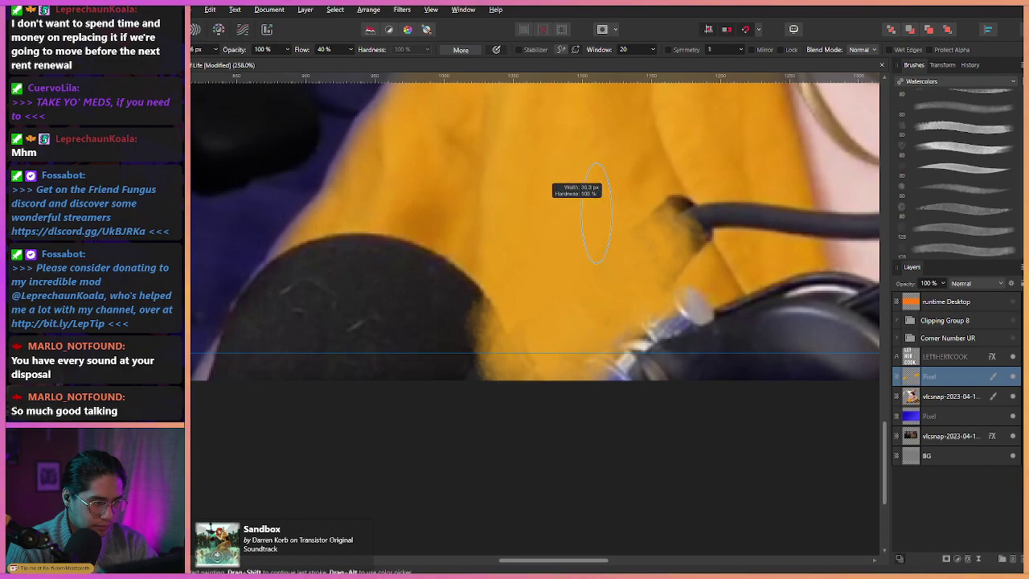
Paint orange over the dark remnants beside the cable end and along the inner edge of the black rounded shape below the shirt.
{"action": "left_click_drag", "start_coordinate": [685, 219], "coordinate": [696, 246]}
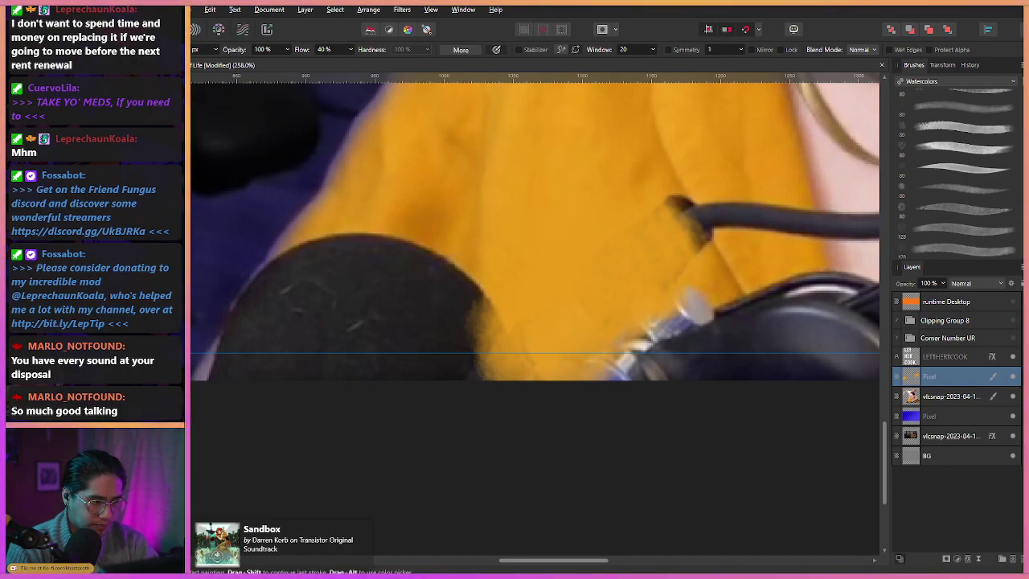
{"action": "mouse_move", "coordinate": [515, 273]}
{"action": "left_mouse_down"}
{"action": "mouse_move", "coordinate": [571, 256]}
{"action": "mouse_move", "coordinate": [532, 362]}
{"action": "left_mouse_up"}
{"action": "left_click_drag", "start_coordinate": [546, 285], "coordinate": [532, 362]}
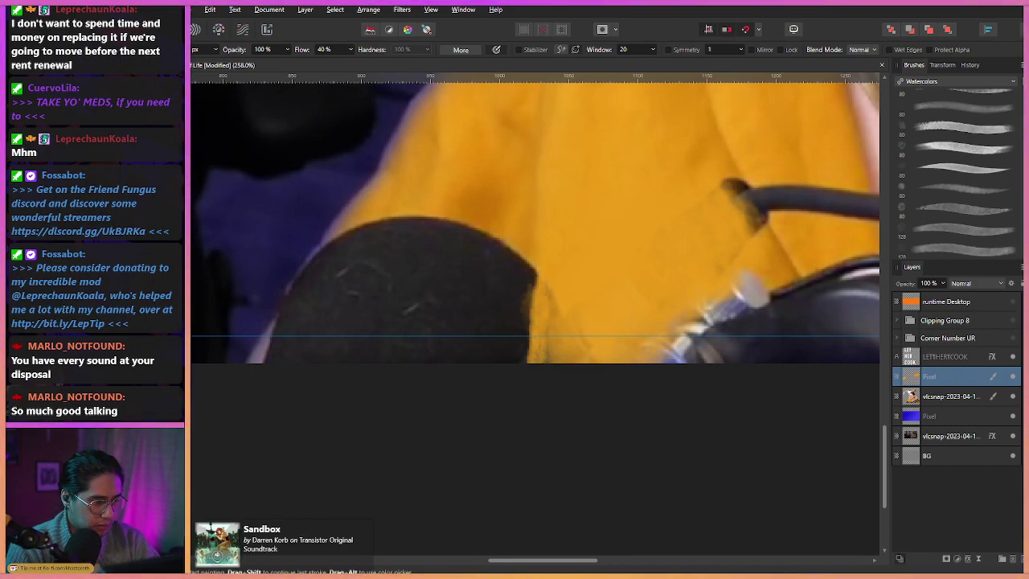
{"action": "left_click_drag", "start_coordinate": [549, 329], "coordinate": [547, 362]}
{"action": "mouse_move", "coordinate": [549, 290]}
{"action": "left_mouse_down"}
{"action": "mouse_move", "coordinate": [549, 362]}
{"action": "mouse_move", "coordinate": [568, 362]}
{"action": "left_mouse_up"}
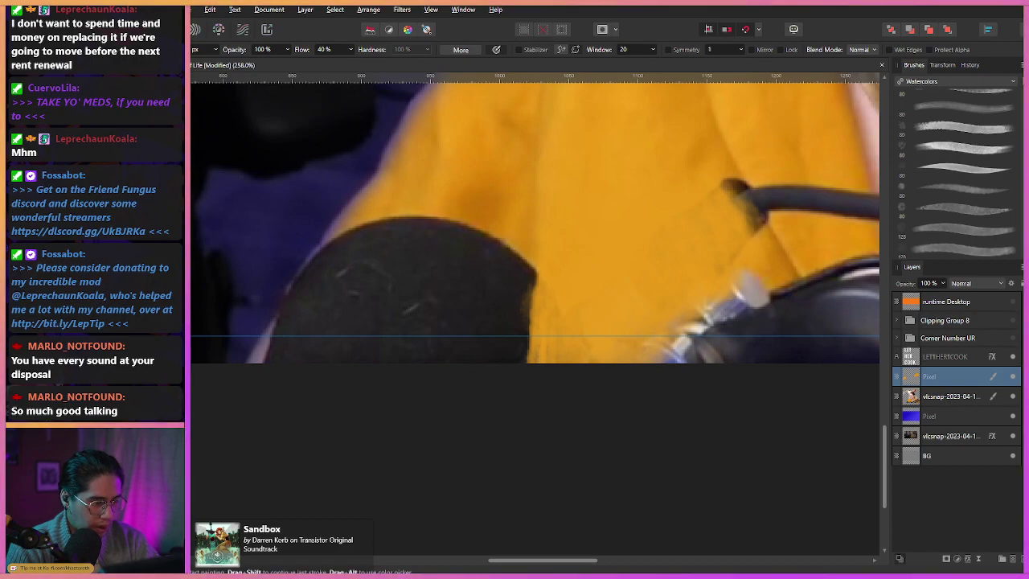
{"action": "mouse_move", "coordinate": [538, 273]}
{"action": "left_mouse_down"}
{"action": "mouse_move", "coordinate": [537, 287]}
{"action": "mouse_move", "coordinate": [575, 303]}
{"action": "mouse_move", "coordinate": [538, 303]}
{"action": "mouse_move", "coordinate": [623, 368]}
{"action": "left_mouse_up"}
{"action": "mouse_move", "coordinate": [525, 307]}
{"action": "left_mouse_down"}
{"action": "mouse_move", "coordinate": [559, 307]}
{"action": "mouse_move", "coordinate": [600, 264]}
{"action": "mouse_move", "coordinate": [600, 242]}
{"action": "mouse_move", "coordinate": [600, 269]}
{"action": "left_mouse_up"}
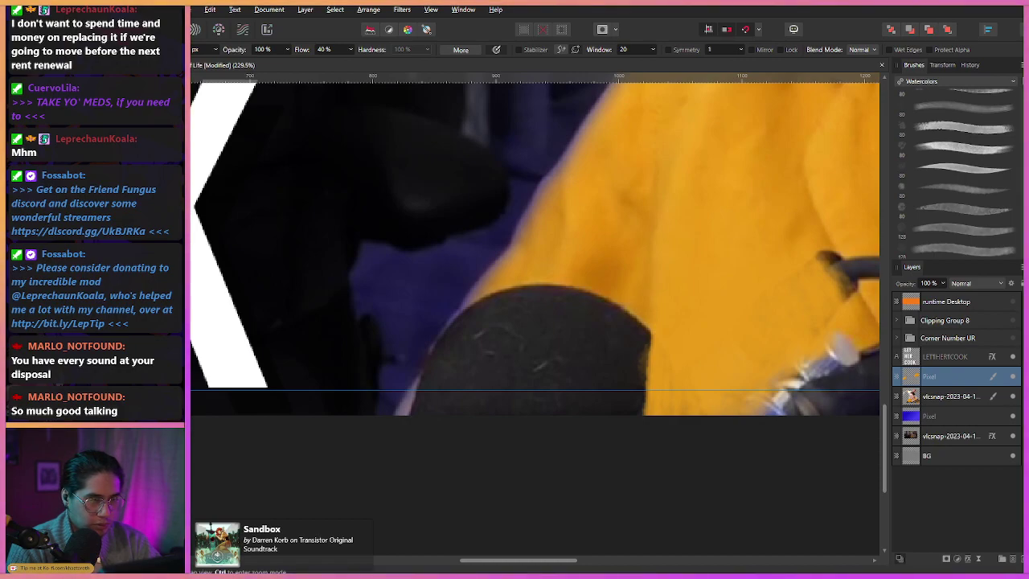
{"action": "left_click_drag", "start_coordinate": [600, 269], "coordinate": [598, 244]}
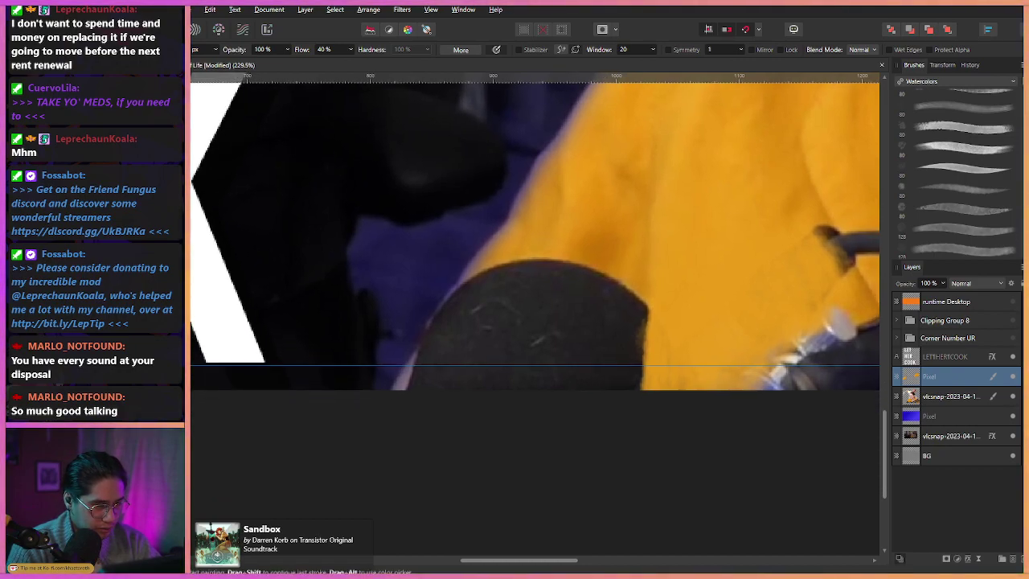
{"action": "left_click_drag", "start_coordinate": [486, 272], "coordinate": [426, 365]}
{"action": "left_click_drag", "start_coordinate": [479, 274], "coordinate": [415, 378]}
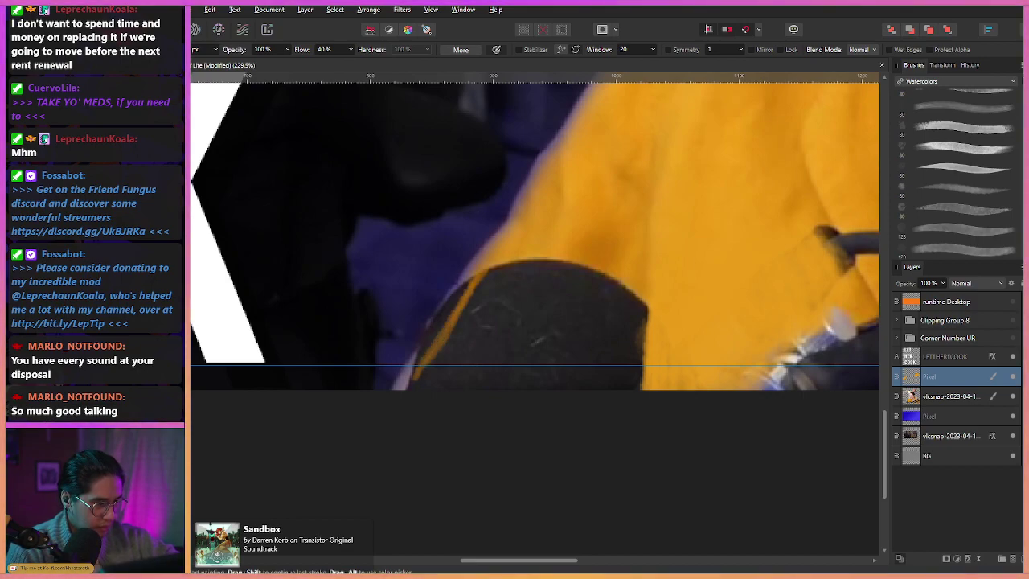
{"action": "key", "text": "ctrl+z"}
{"action": "key", "text": "ctrl+z"}
{"action": "left_click_drag", "start_coordinate": [492, 267], "coordinate": [441, 345]}
{"action": "left_click_drag", "start_coordinate": [480, 266], "coordinate": [440, 350]}
{"action": "key", "text": "ctrl+z"}
{"action": "key", "text": "ctrl+z"}
{"action": "left_click_drag", "start_coordinate": [486, 284], "coordinate": [487, 284]}
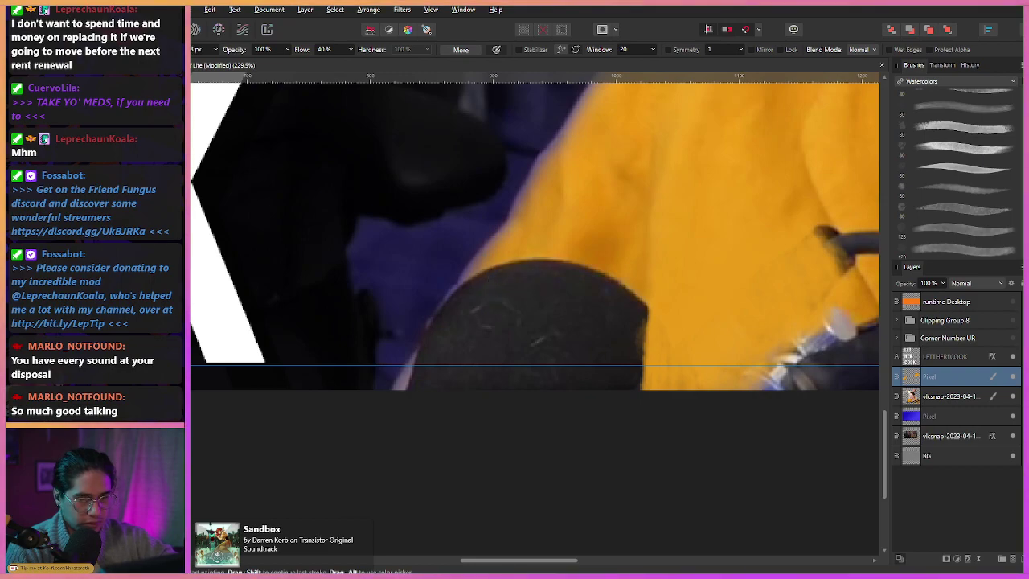
{"action": "scroll", "coordinate": [957, 172], "scroll_direction": "up", "scroll_amount": 1}
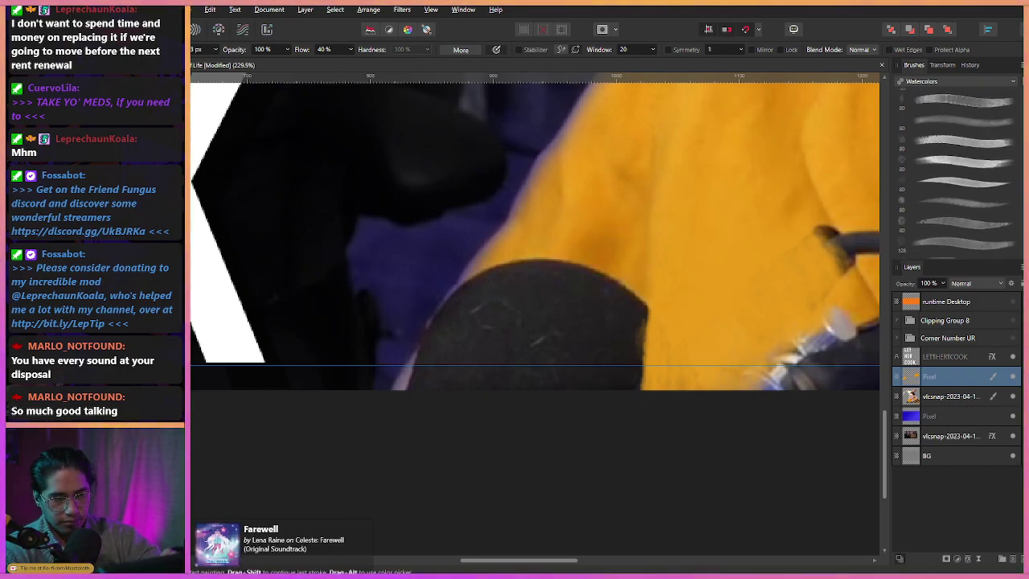
{"action": "left_click", "coordinate": [957, 142]}
{"action": "mouse_move", "coordinate": [531, 241]}
{"action": "left_mouse_down"}
{"action": "mouse_move", "coordinate": [547, 256]}
{"action": "mouse_move", "coordinate": [541, 246]}
{"action": "mouse_move", "coordinate": [441, 360]}
{"action": "left_mouse_up"}
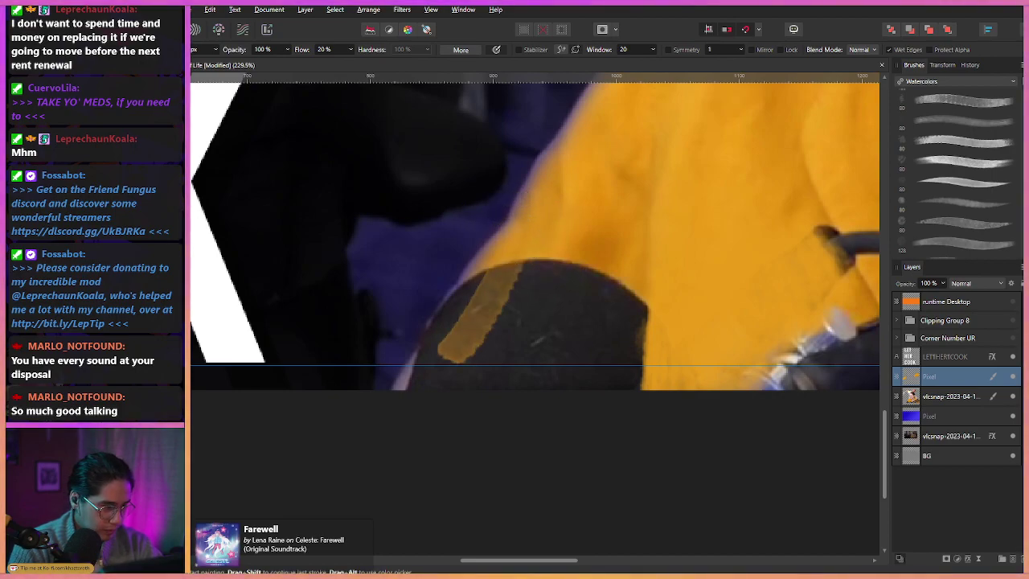
{"action": "key", "text": "ctrl+z"}
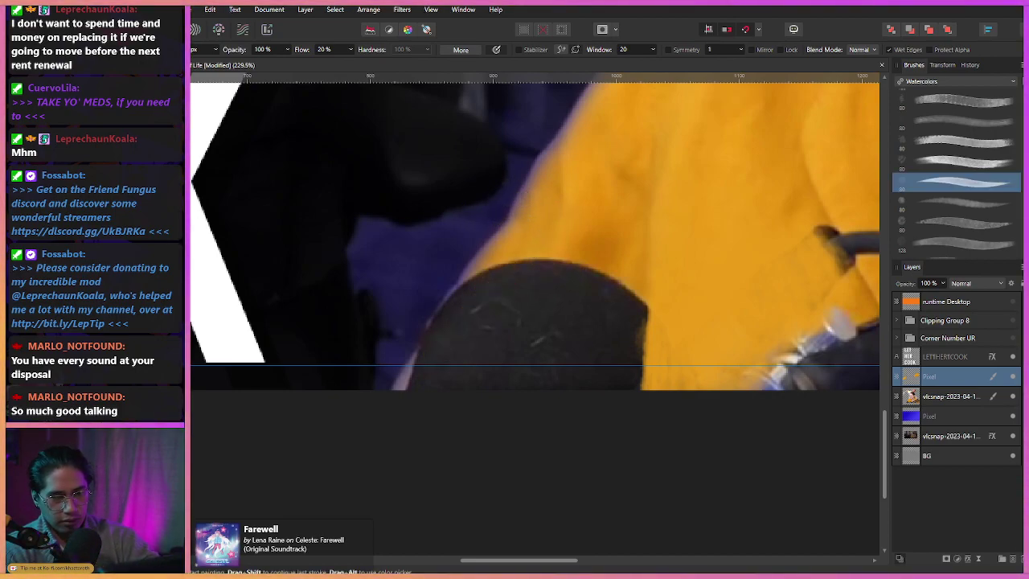
Paint orange over the outer side of the black rounded shape with a soft watercolour brush at 40 % flow.
{"action": "left_click", "coordinate": [957, 203]}
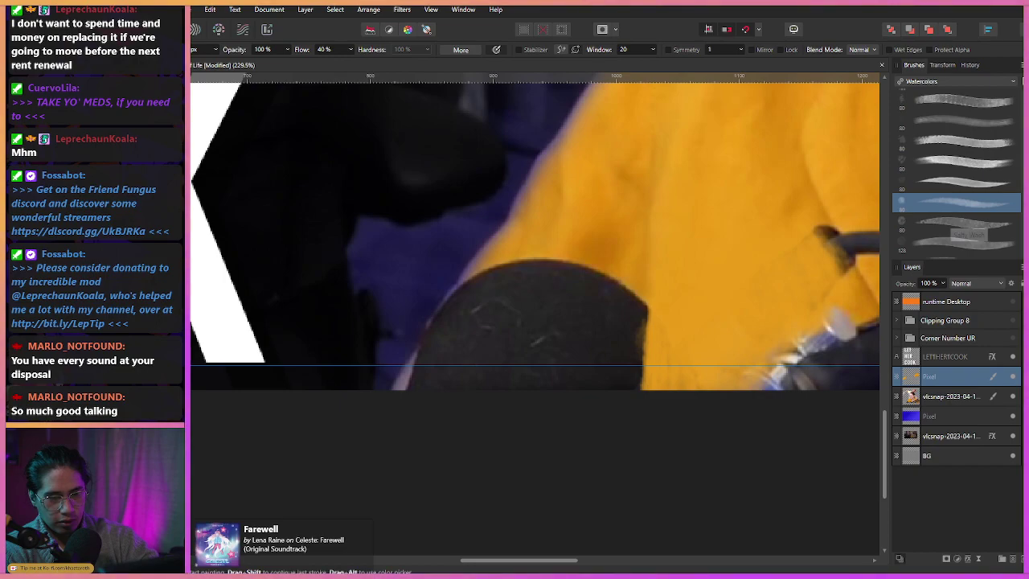
{"action": "left_click_drag", "start_coordinate": [531, 272], "coordinate": [454, 382]}
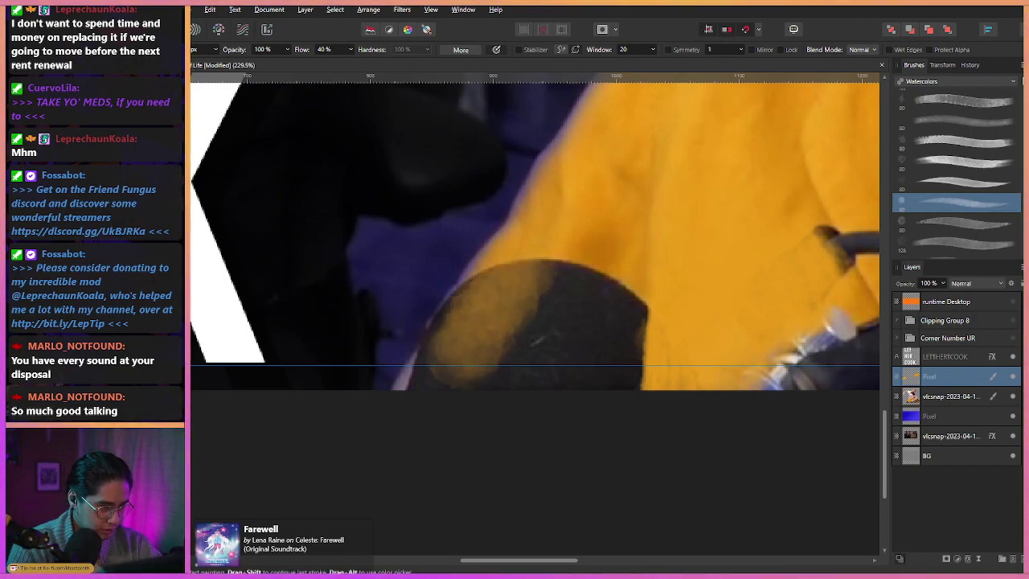
{"action": "left_click_drag", "start_coordinate": [495, 277], "coordinate": [426, 381]}
{"action": "left_click_drag", "start_coordinate": [508, 297], "coordinate": [441, 381]}
{"action": "left_click_drag", "start_coordinate": [527, 275], "coordinate": [447, 380]}
{"action": "left_click_drag", "start_coordinate": [523, 302], "coordinate": [409, 370]}
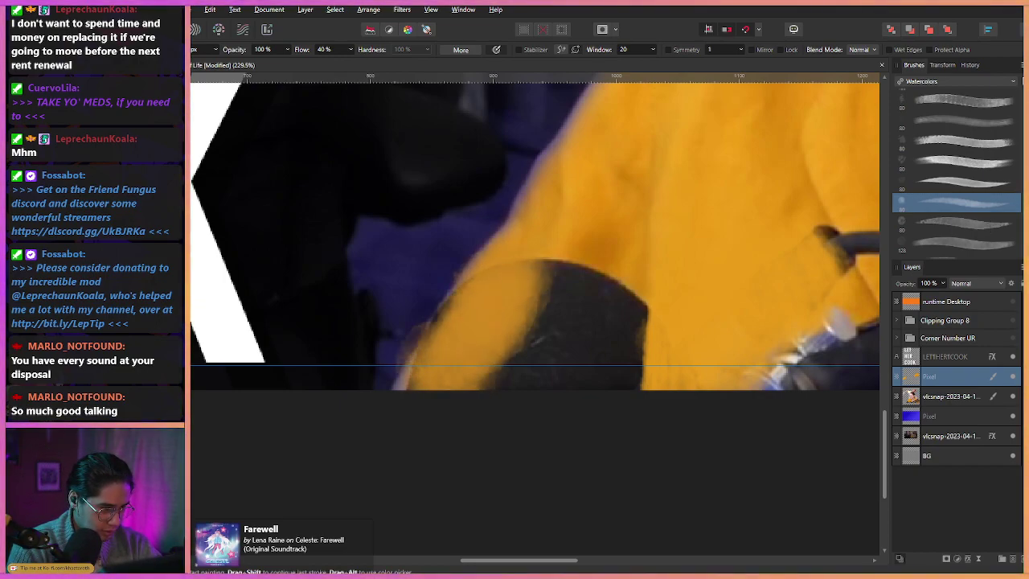
Paint orange over the rest of the black rounded shape down to the canvas edge and fill its remaining dark patch.
{"action": "mouse_move", "coordinate": [553, 274]}
{"action": "left_mouse_down"}
{"action": "mouse_move", "coordinate": [503, 380]}
{"action": "mouse_move", "coordinate": [542, 381]}
{"action": "left_mouse_up"}
{"action": "mouse_move", "coordinate": [587, 261]}
{"action": "left_mouse_down"}
{"action": "mouse_move", "coordinate": [499, 389]}
{"action": "mouse_move", "coordinate": [571, 389]}
{"action": "left_mouse_up"}
{"action": "left_click_drag", "start_coordinate": [631, 277], "coordinate": [595, 389]}
{"action": "left_click_drag", "start_coordinate": [631, 304], "coordinate": [609, 389]}
{"action": "mouse_move", "coordinate": [627, 265]}
{"action": "left_mouse_down"}
{"action": "mouse_move", "coordinate": [523, 389]}
{"action": "mouse_move", "coordinate": [563, 389]}
{"action": "left_mouse_up"}
{"action": "mouse_move", "coordinate": [635, 286]}
{"action": "left_mouse_down"}
{"action": "mouse_move", "coordinate": [603, 389]}
{"action": "mouse_move", "coordinate": [627, 389]}
{"action": "left_mouse_up"}
{"action": "left_click_drag", "start_coordinate": [645, 304], "coordinate": [635, 389]}
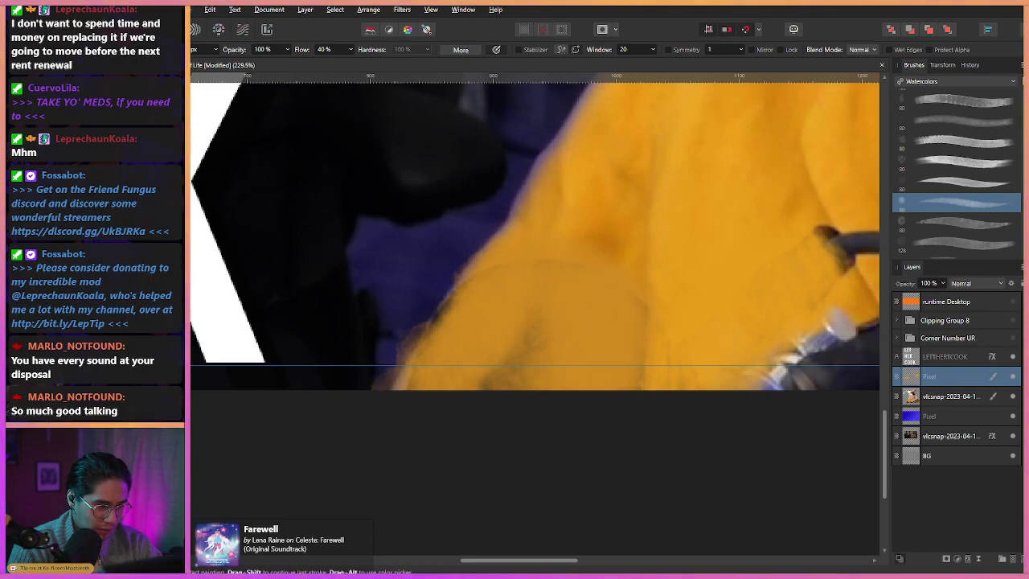
{"action": "left_click_drag", "start_coordinate": [532, 340], "coordinate": [485, 390]}
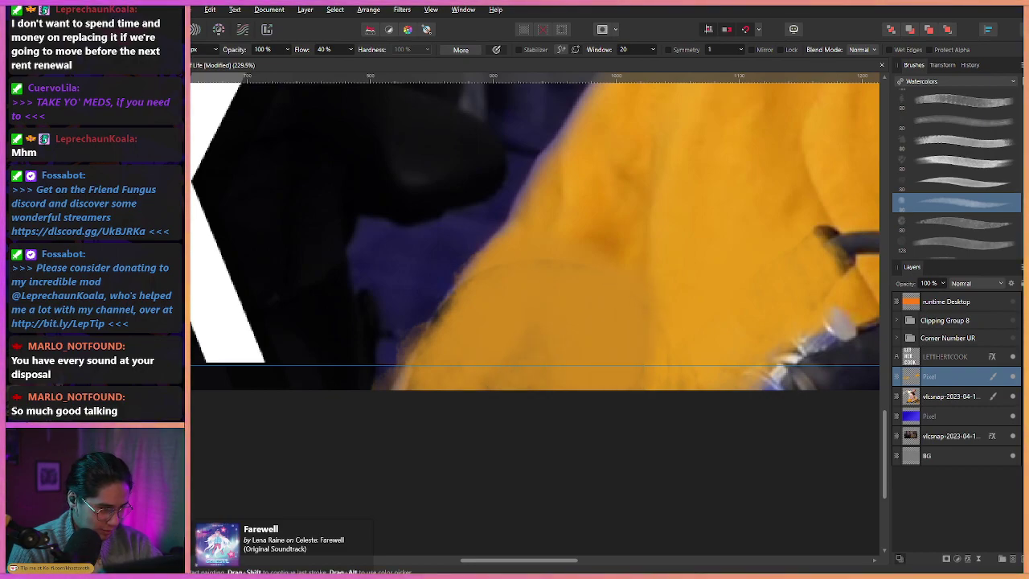
Extend the orange along the shirt's outer slope to rebuild the sleeve's edge down to the canvas border.
{"action": "left_click_drag", "start_coordinate": [408, 370], "coordinate": [388, 389]}
{"action": "left_click_drag", "start_coordinate": [482, 249], "coordinate": [426, 337]}
{"action": "left_click_drag", "start_coordinate": [455, 281], "coordinate": [412, 349]}
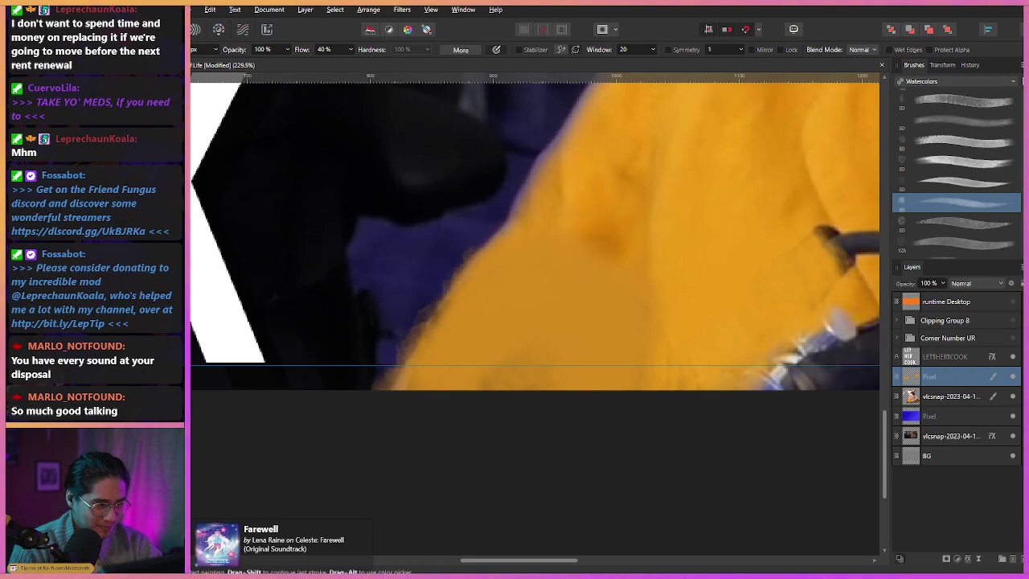
Extend the shirt's dark fold downward and paint lighter streaks beside it with orange tones sampled from the shirt.
{"action": "left_click_drag", "start_coordinate": [591, 258], "coordinate": [528, 240]}
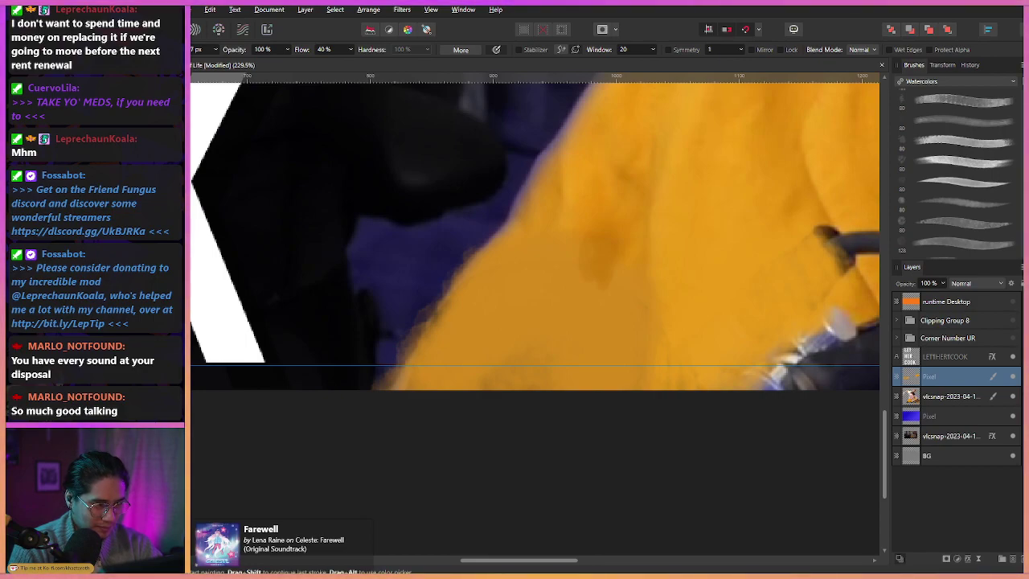
{"action": "left_click", "coordinate": [645, 222], "text": "alt"}
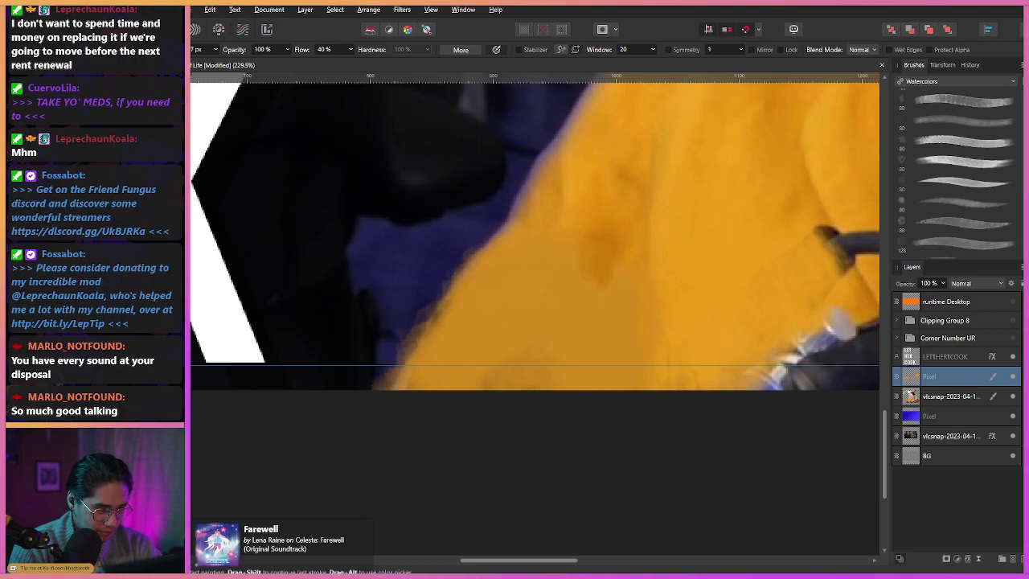
{"action": "scroll", "coordinate": [532, 218], "scroll_direction": "up", "scroll_amount": 2}
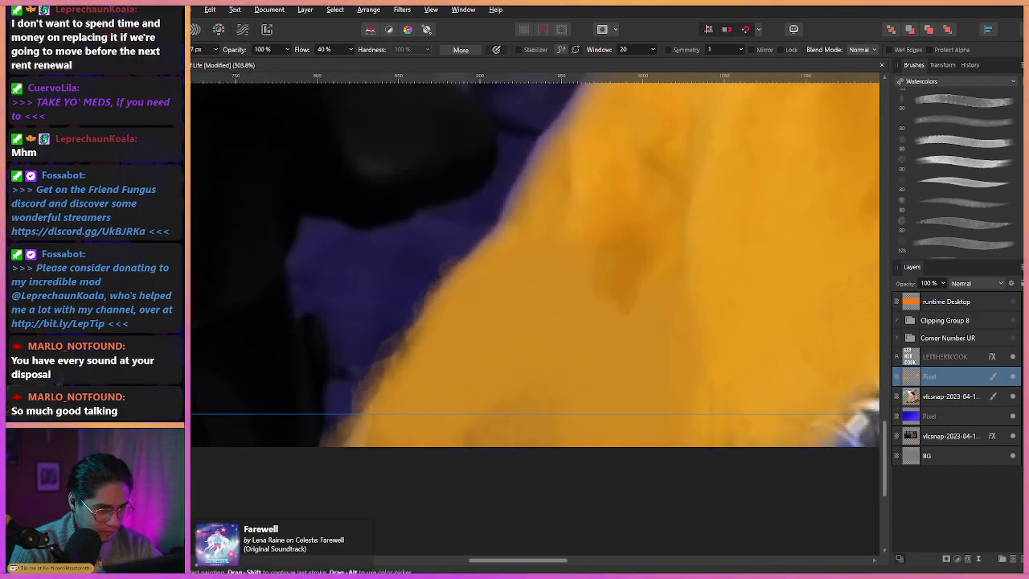
{"action": "left_click", "coordinate": [585, 167], "text": "alt"}
{"action": "mouse_move", "coordinate": [645, 301]}
{"action": "left_mouse_down"}
{"action": "mouse_move", "coordinate": [630, 409]}
{"action": "mouse_move", "coordinate": [643, 410]}
{"action": "left_mouse_up"}
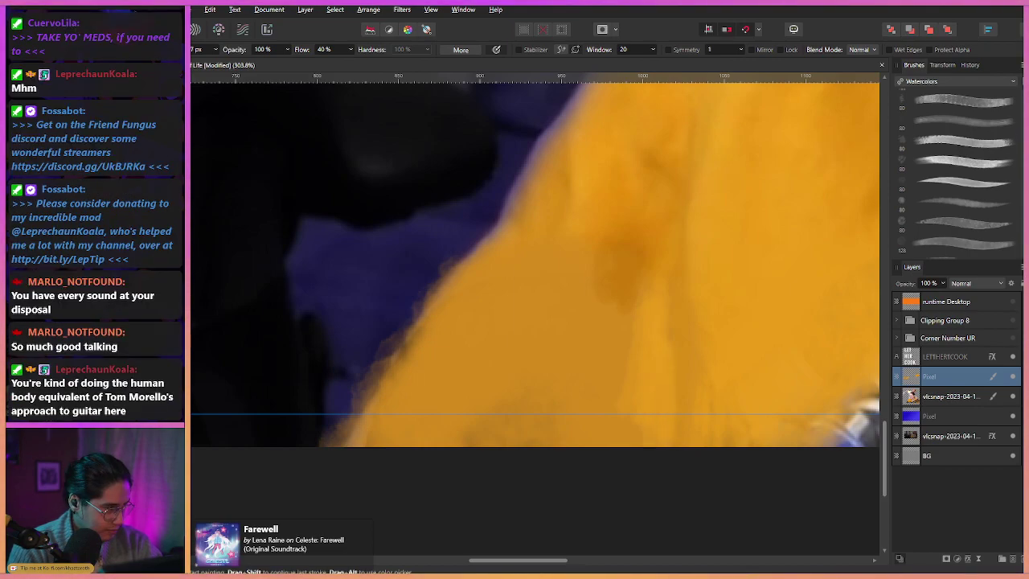
{"action": "scroll", "coordinate": [536, 258], "scroll_direction": "down", "scroll_amount": 2}
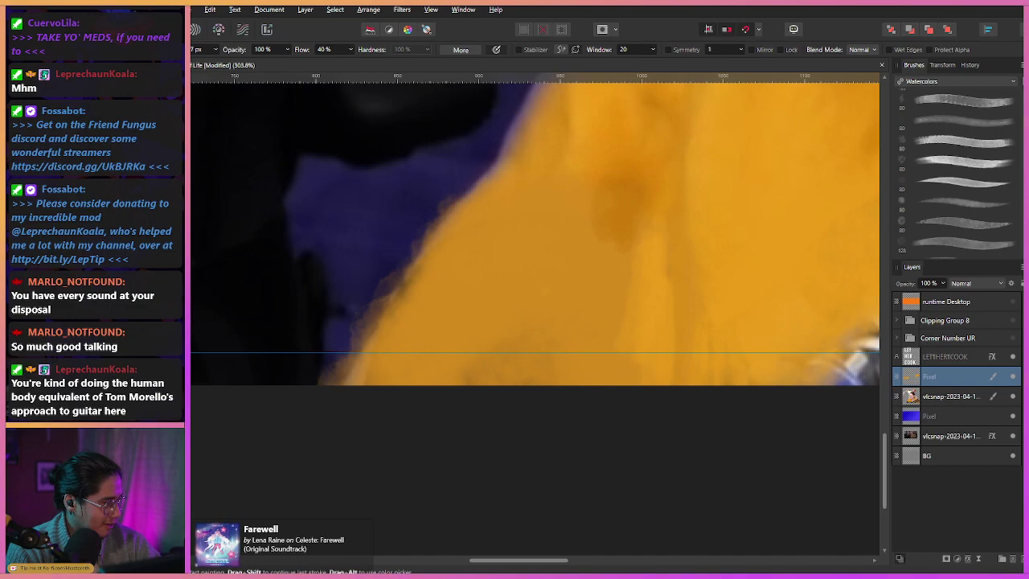
{"action": "mouse_move", "coordinate": [574, 301]}
{"action": "left_mouse_down"}
{"action": "mouse_move", "coordinate": [547, 288]}
{"action": "mouse_move", "coordinate": [565, 287]}
{"action": "left_mouse_up"}
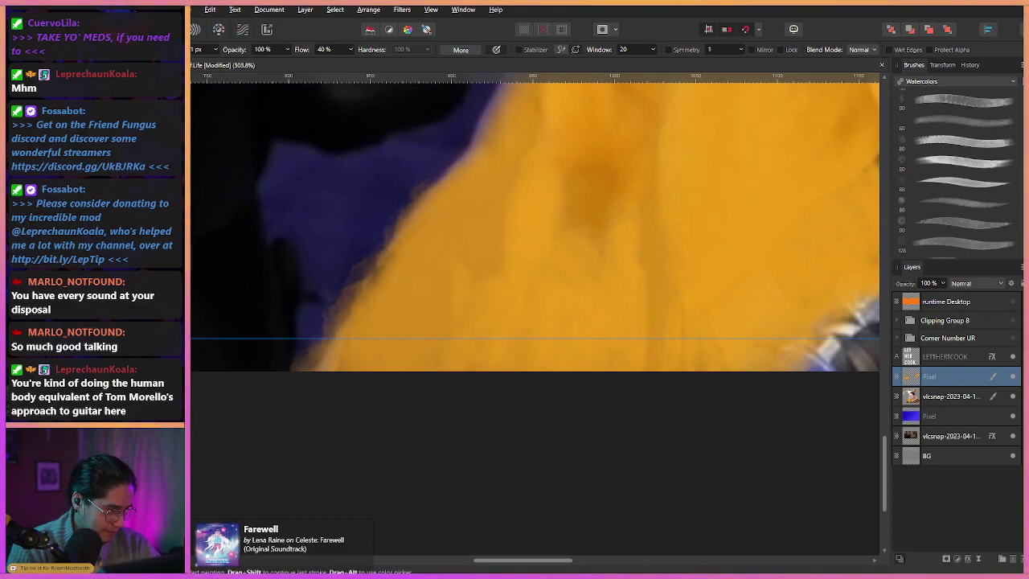
Blend lighter orange strokes over the flat darker patch between the fold and the sleeve's outer edge.
{"action": "left_click_drag", "start_coordinate": [432, 221], "coordinate": [415, 256]}
{"action": "left_click_drag", "start_coordinate": [460, 209], "coordinate": [430, 268]}
{"action": "left_click_drag", "start_coordinate": [480, 188], "coordinate": [458, 253]}
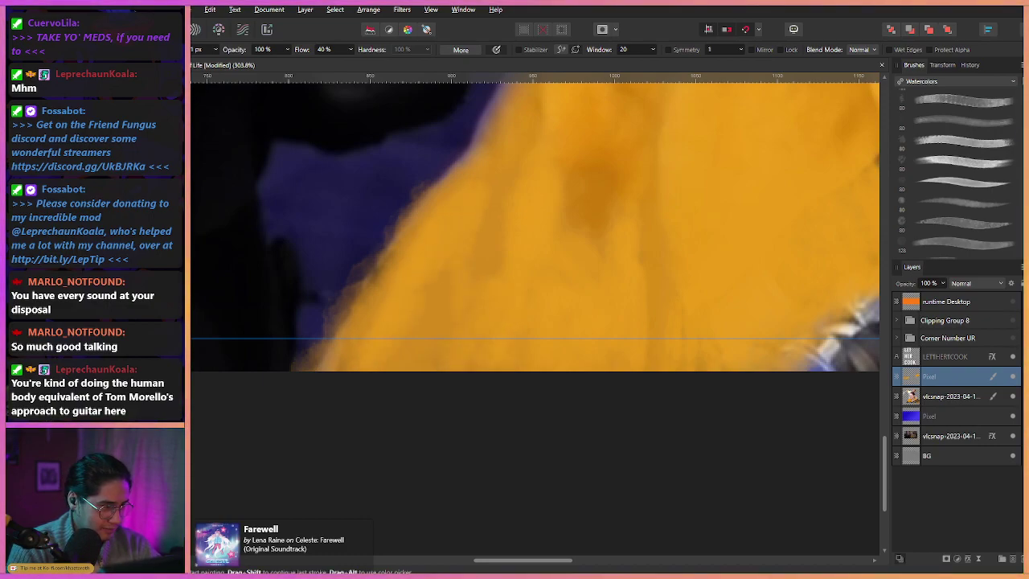
{"action": "left_click_drag", "start_coordinate": [447, 293], "coordinate": [422, 361]}
{"action": "left_click_drag", "start_coordinate": [494, 230], "coordinate": [475, 337]}
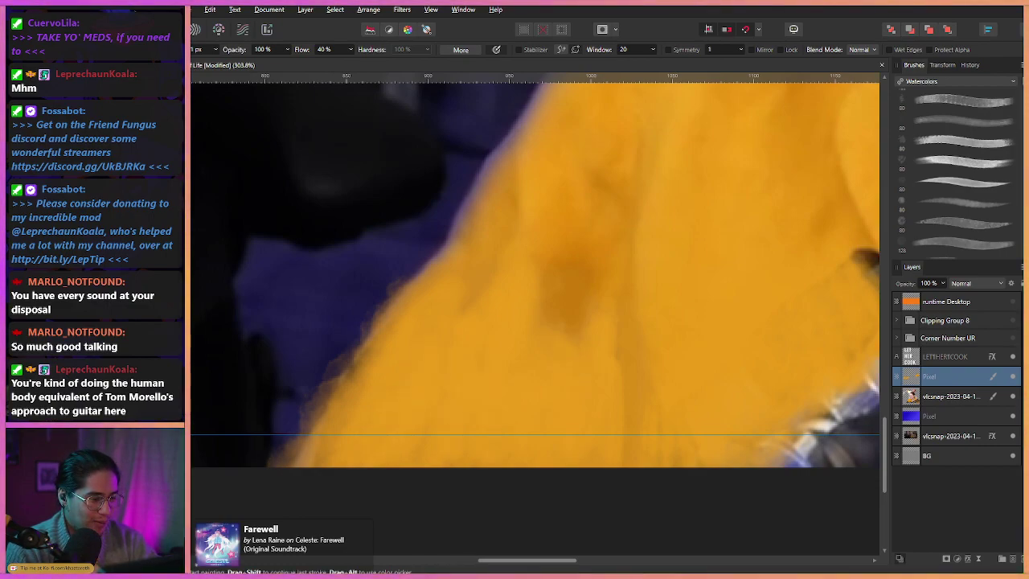
Erase the stray orange along the sleeve's lower outer edge with the Erase Brush at 100 % flow and 0 % hardness.
{"action": "scroll", "coordinate": [558, 326], "scroll_direction": "up", "scroll_amount": 1}
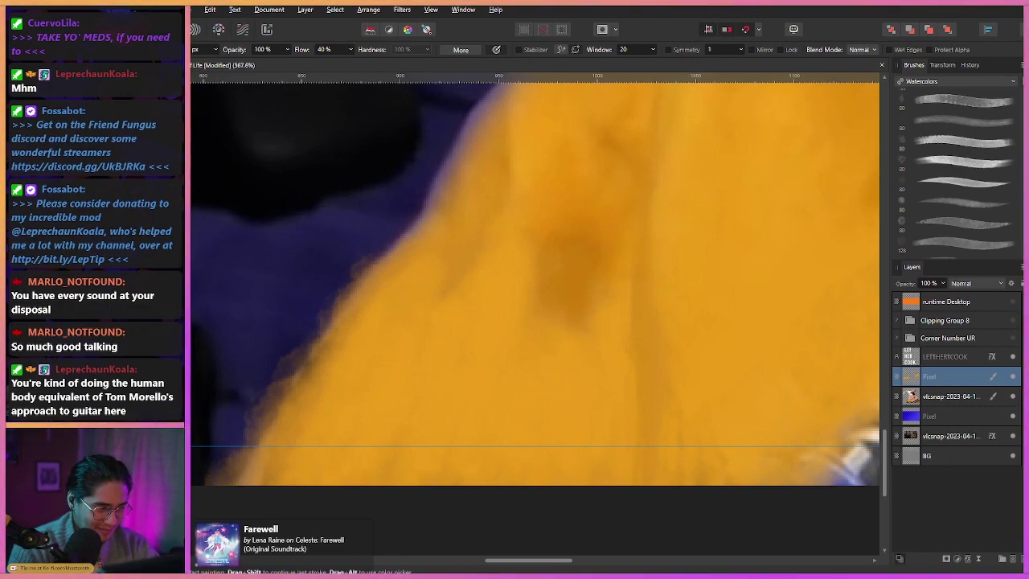
{"action": "left_click_drag", "start_coordinate": [555, 290], "coordinate": [525, 356]}
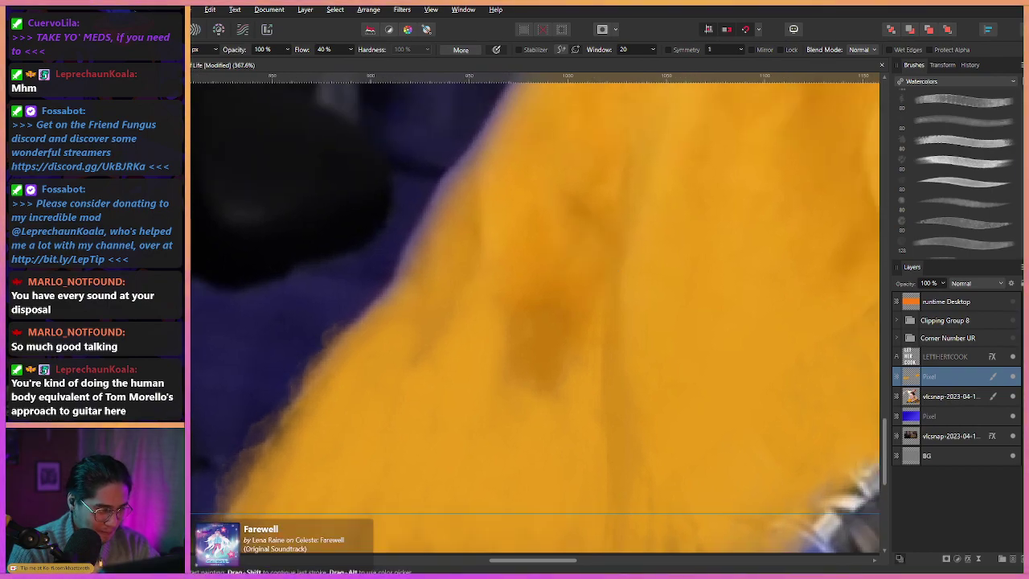
{"action": "scroll", "coordinate": [535, 314], "scroll_direction": "down", "scroll_amount": 2}
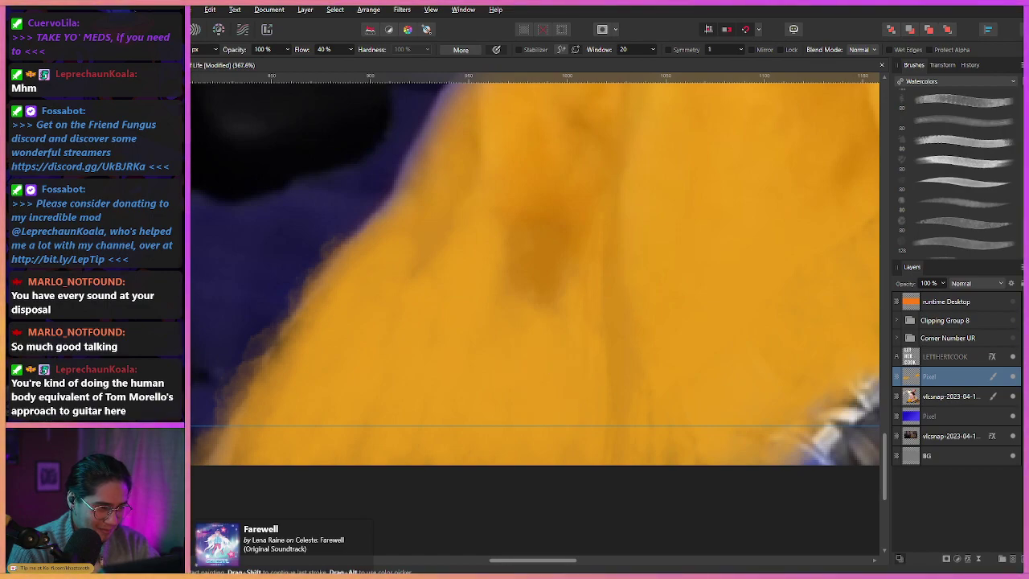
{"action": "left_click_drag", "start_coordinate": [510, 286], "coordinate": [362, 286]}
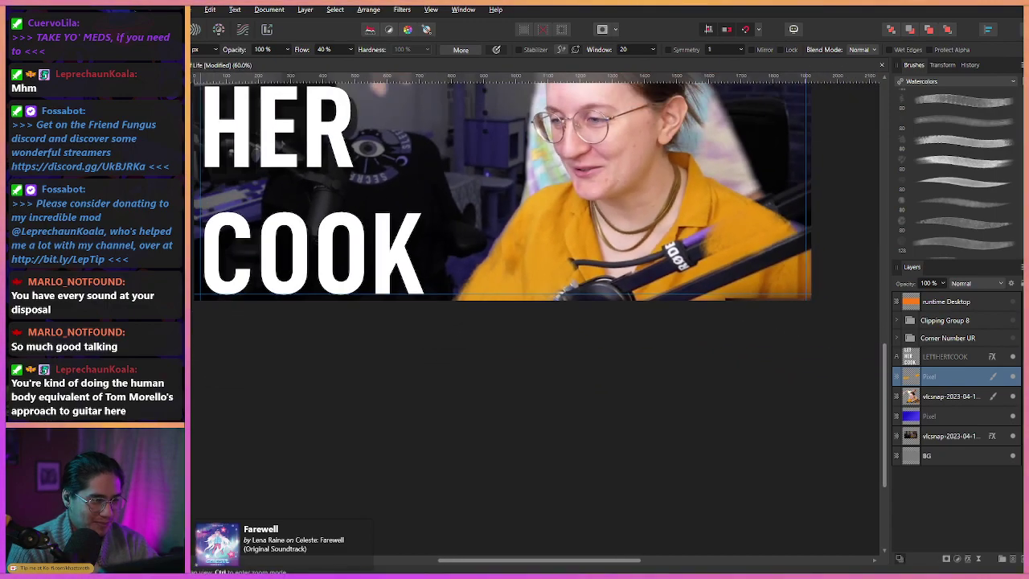
{"action": "mouse_move", "coordinate": [454, 235]}
{"action": "left_mouse_down"}
{"action": "mouse_move", "coordinate": [537, 234]}
{"action": "mouse_move", "coordinate": [598, 145]}
{"action": "left_mouse_up"}
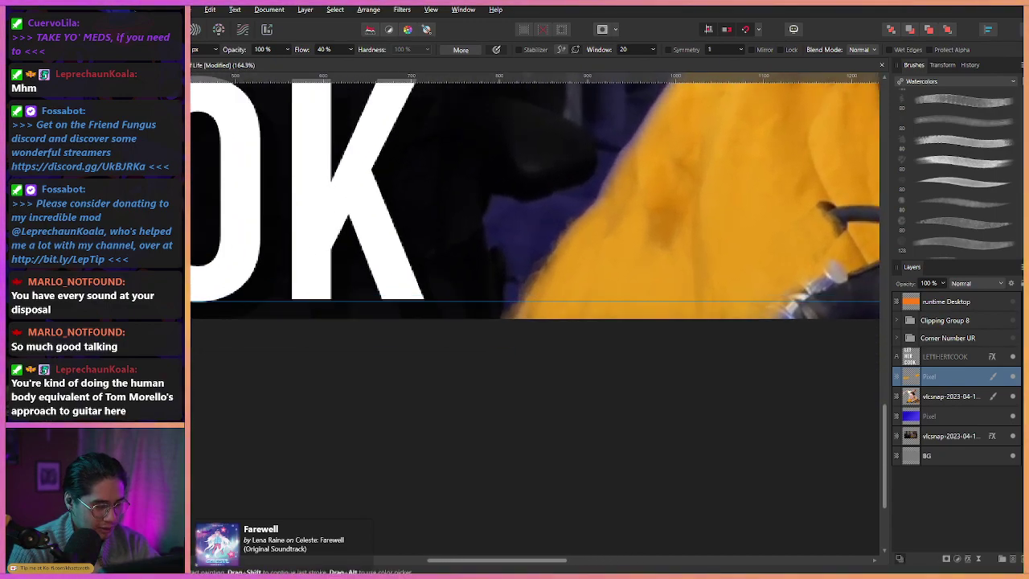
{"action": "key", "text": "e"}
{"action": "left_click_drag", "start_coordinate": [490, 259], "coordinate": [422, 243]}
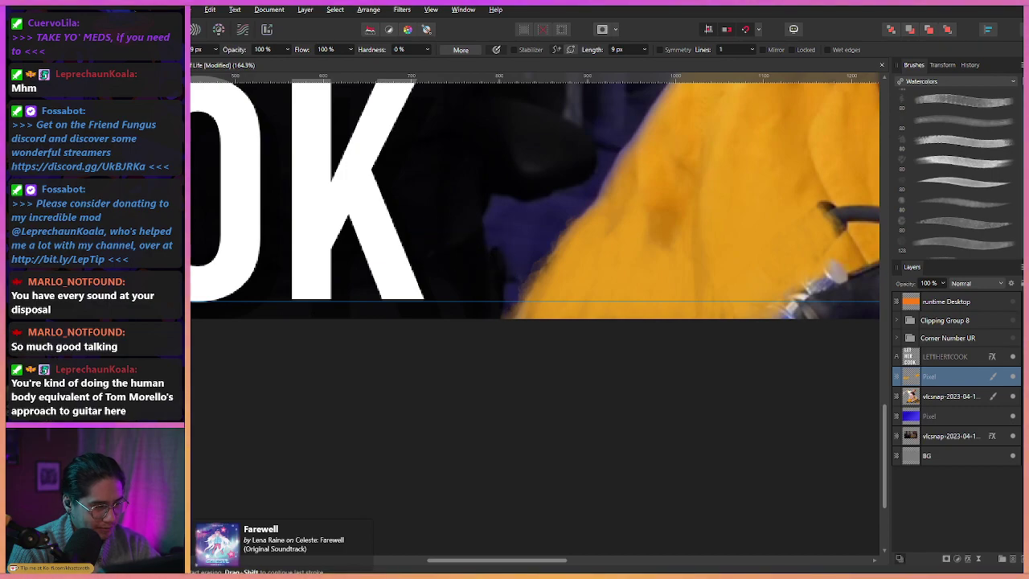
{"action": "left_click_drag", "start_coordinate": [496, 315], "coordinate": [529, 280]}
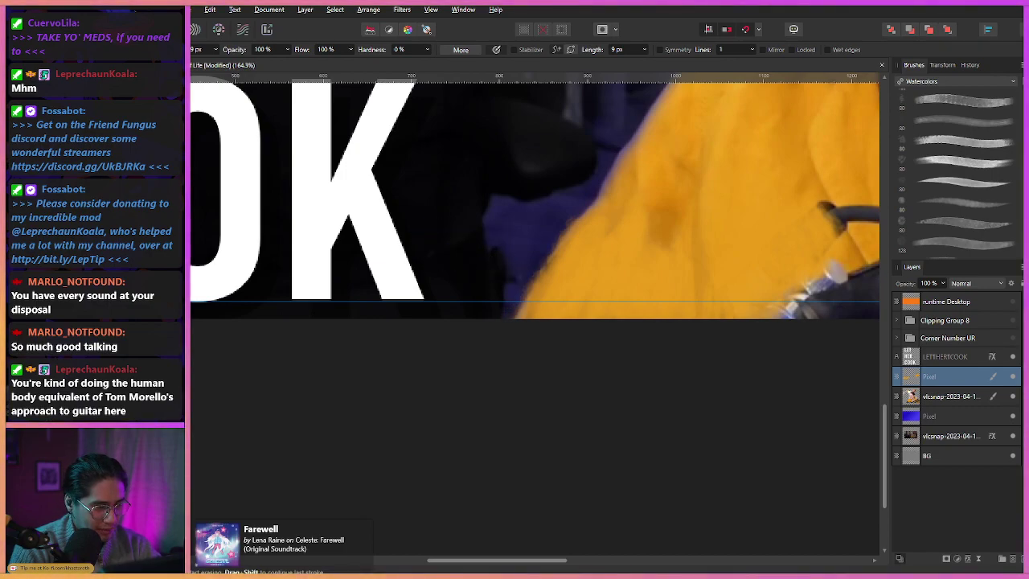
{"action": "left_click_drag", "start_coordinate": [551, 204], "coordinate": [390, 312]}
{"action": "left_click_drag", "start_coordinate": [504, 224], "coordinate": [476, 225]}
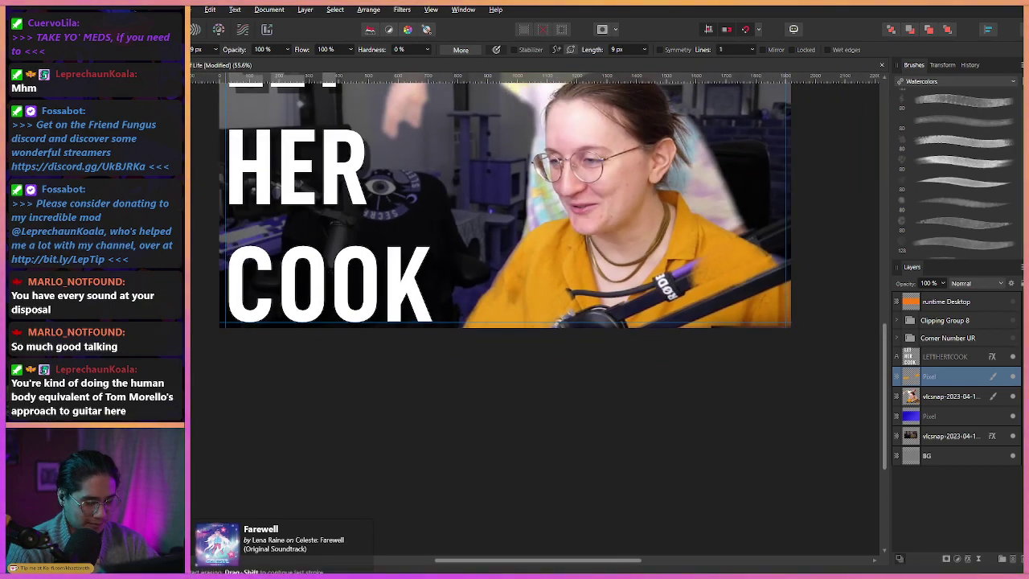
Paint orange with the Paint Brush over the lower microphone arm bar, from mid-shirt diagonally down to the canvas border.
{"action": "key", "text": "b"}
{"action": "left_click_drag", "start_coordinate": [547, 241], "coordinate": [453, 222]}
{"action": "left_click_drag", "start_coordinate": [676, 289], "coordinate": [715, 289]}
{"action": "left_click_drag", "start_coordinate": [572, 225], "coordinate": [600, 226]}
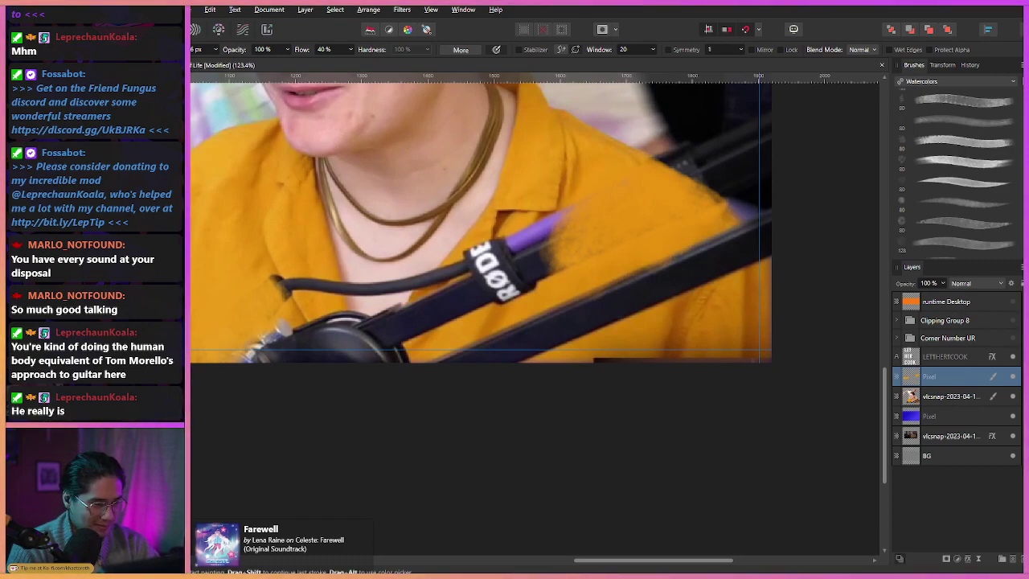
{"action": "mouse_move", "coordinate": [598, 290]}
{"action": "left_mouse_down"}
{"action": "mouse_move", "coordinate": [605, 323]}
{"action": "mouse_move", "coordinate": [611, 288]}
{"action": "mouse_move", "coordinate": [616, 331]}
{"action": "mouse_move", "coordinate": [622, 283]}
{"action": "left_mouse_up"}
{"action": "mouse_move", "coordinate": [611, 303]}
{"action": "left_mouse_down"}
{"action": "mouse_move", "coordinate": [622, 313]}
{"action": "mouse_move", "coordinate": [639, 278]}
{"action": "mouse_move", "coordinate": [642, 317]}
{"action": "mouse_move", "coordinate": [643, 272]}
{"action": "mouse_move", "coordinate": [646, 312]}
{"action": "mouse_move", "coordinate": [655, 267]}
{"action": "mouse_move", "coordinate": [660, 311]}
{"action": "left_mouse_up"}
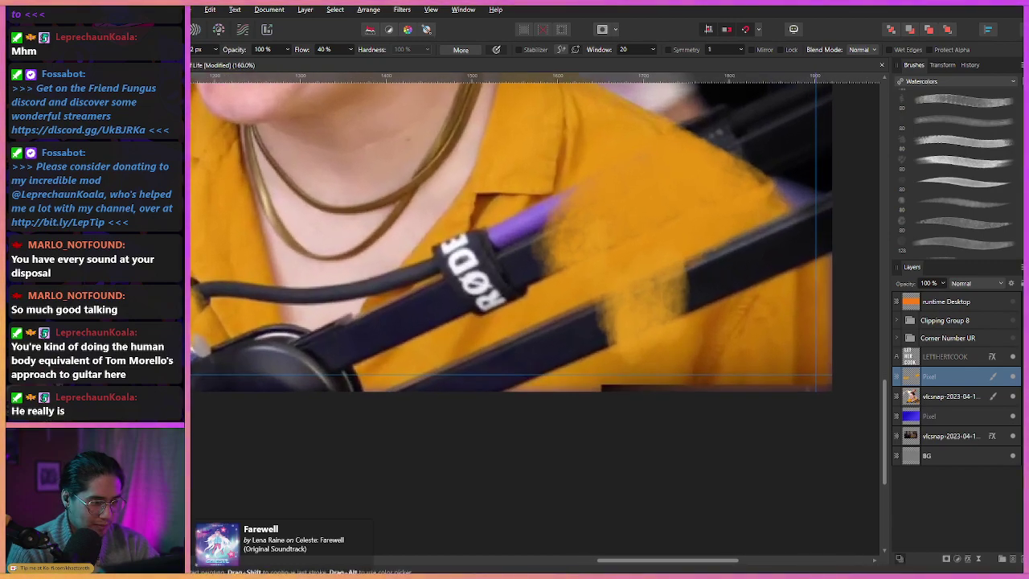
{"action": "mouse_move", "coordinate": [608, 310]}
{"action": "left_mouse_down"}
{"action": "mouse_move", "coordinate": [607, 344]}
{"action": "mouse_move", "coordinate": [599, 336]}
{"action": "mouse_move", "coordinate": [585, 354]}
{"action": "mouse_move", "coordinate": [580, 337]}
{"action": "mouse_move", "coordinate": [576, 353]}
{"action": "mouse_move", "coordinate": [569, 342]}
{"action": "mouse_move", "coordinate": [563, 366]}
{"action": "mouse_move", "coordinate": [557, 321]}
{"action": "mouse_move", "coordinate": [552, 366]}
{"action": "mouse_move", "coordinate": [539, 374]}
{"action": "mouse_move", "coordinate": [532, 324]}
{"action": "mouse_move", "coordinate": [526, 379]}
{"action": "mouse_move", "coordinate": [524, 328]}
{"action": "mouse_move", "coordinate": [519, 385]}
{"action": "left_mouse_up"}
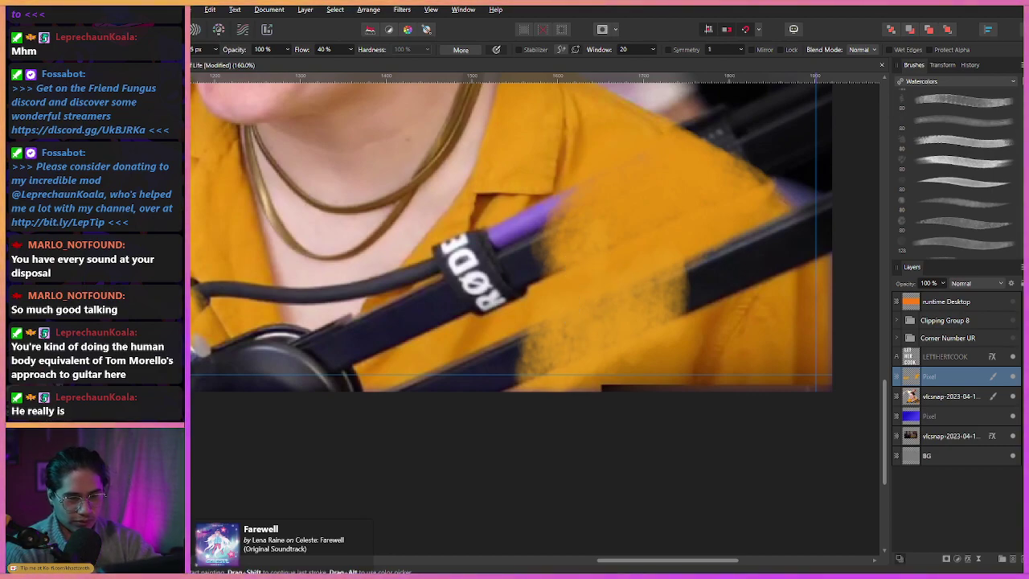
Extend the orange along the lower arm bar toward the sleeve using another Watercolors brush at 28 % flow.
{"action": "left_click", "coordinate": [958, 223]}
{"action": "mouse_move", "coordinate": [663, 296]}
{"action": "left_mouse_down"}
{"action": "mouse_move", "coordinate": [696, 281]}
{"action": "mouse_move", "coordinate": [669, 262]}
{"action": "mouse_move", "coordinate": [698, 281]}
{"action": "left_mouse_up"}
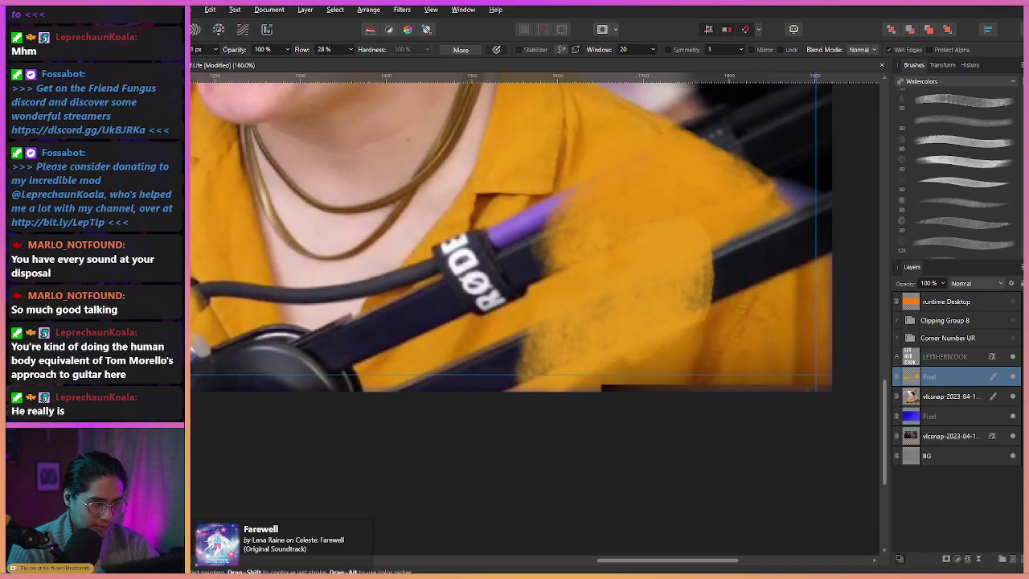
{"action": "mouse_move", "coordinate": [712, 241]}
{"action": "left_mouse_down"}
{"action": "mouse_move", "coordinate": [715, 295]}
{"action": "mouse_move", "coordinate": [719, 245]}
{"action": "mouse_move", "coordinate": [728, 304]}
{"action": "left_mouse_up"}
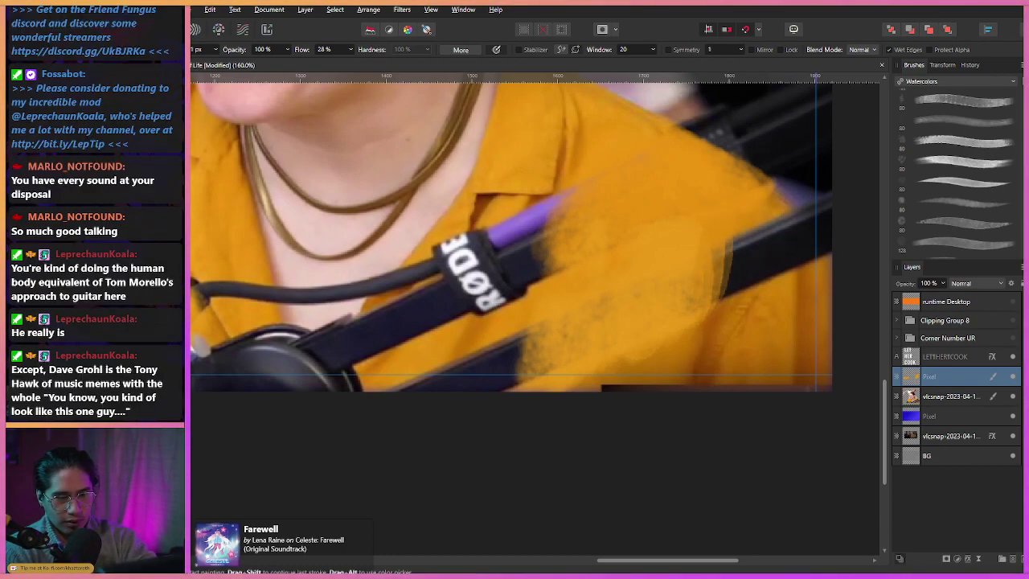
Browse the Markers, Masking, Pencils and Oils brush categories for a brush that suits the shirt fabric.
{"action": "scroll", "coordinate": [959, 173], "scroll_direction": "down", "scroll_amount": 1}
{"action": "left_click", "coordinate": [957, 81]}
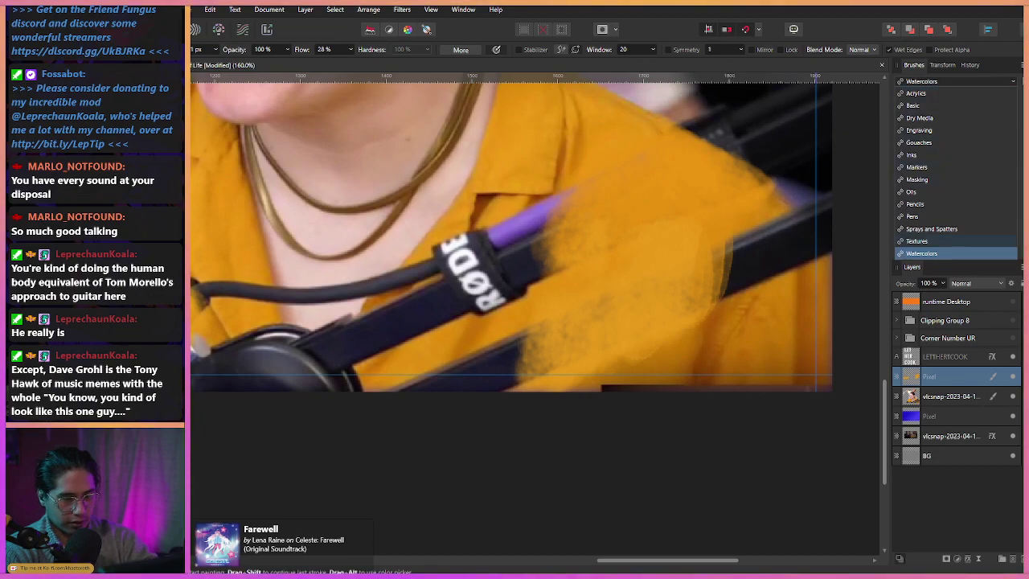
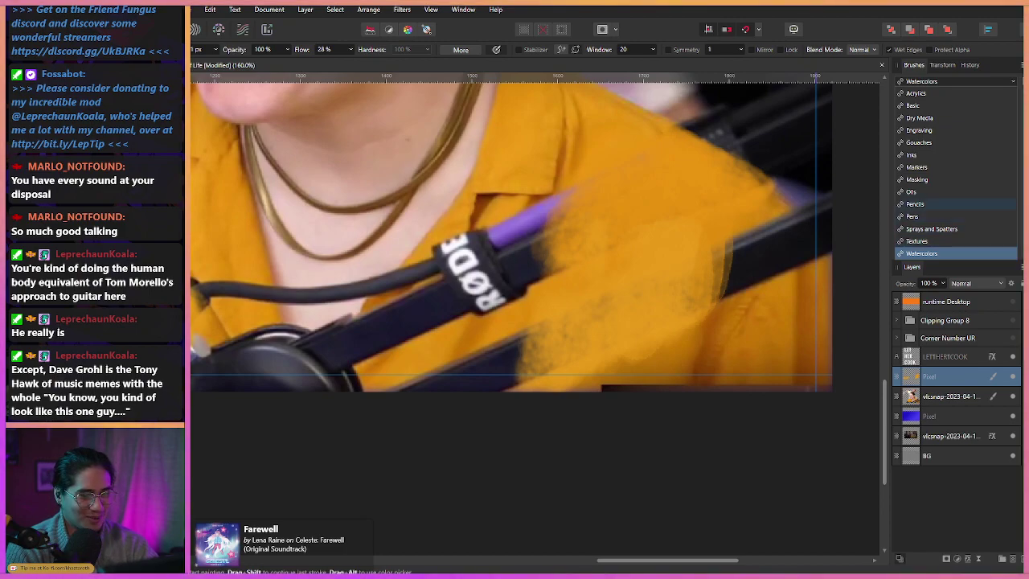
{"action": "left_click", "coordinate": [917, 167]}
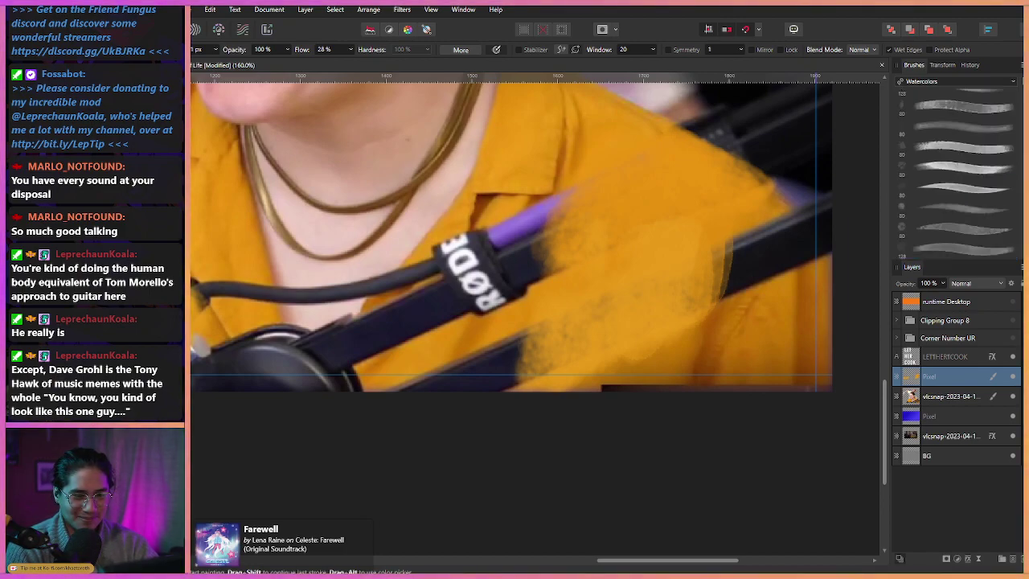
{"action": "key", "text": "Up"}
{"action": "left_click", "coordinate": [955, 81]}
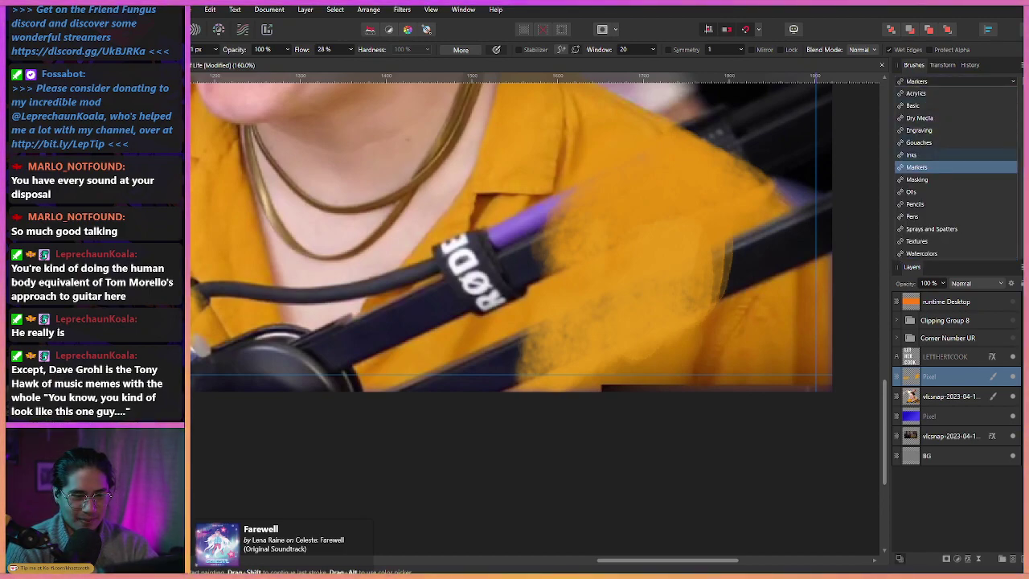
{"action": "key", "text": "Down"}
{"action": "key", "text": "Return"}
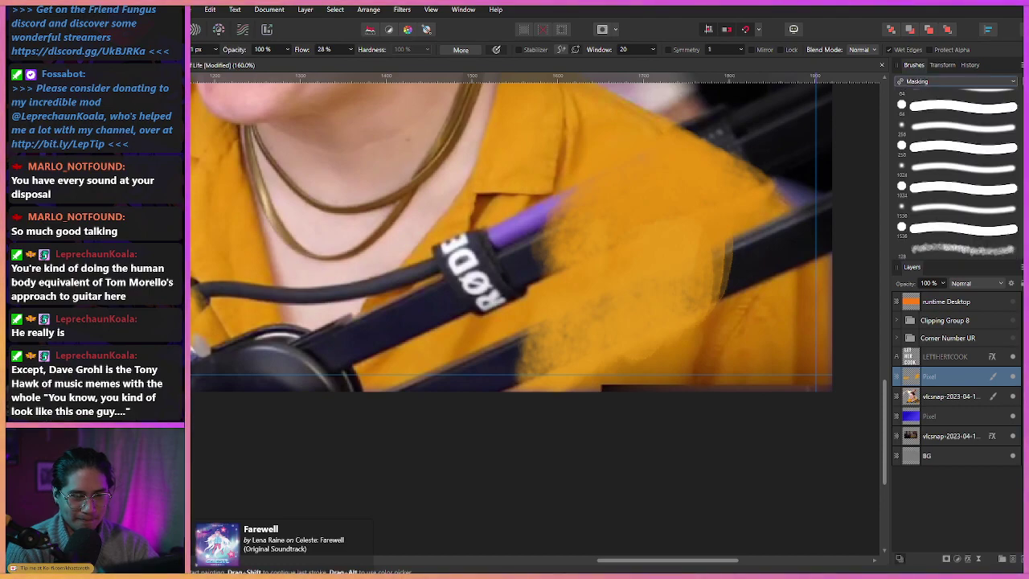
{"action": "key", "text": "alt+Down"}
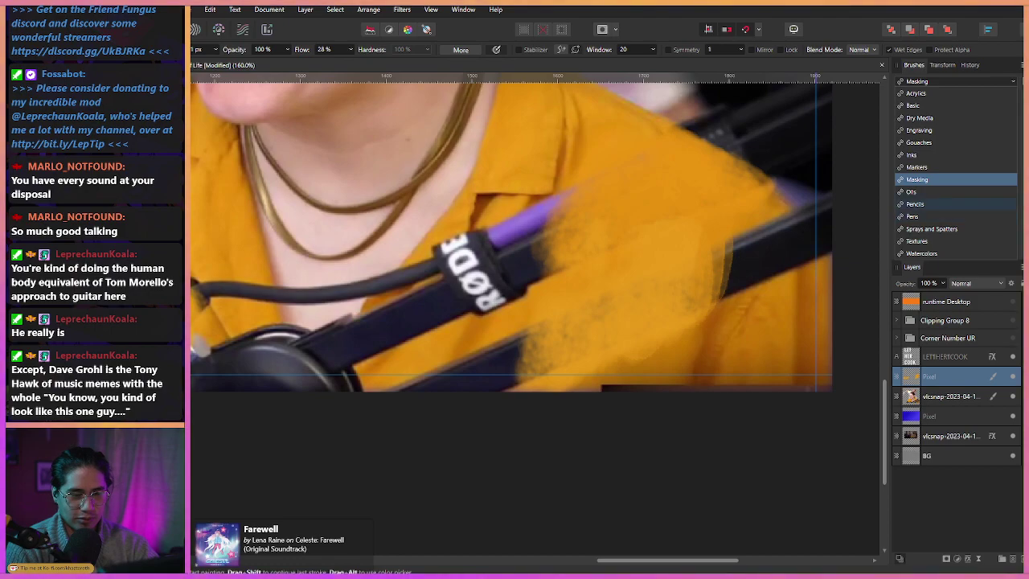
{"action": "left_click", "coordinate": [917, 203]}
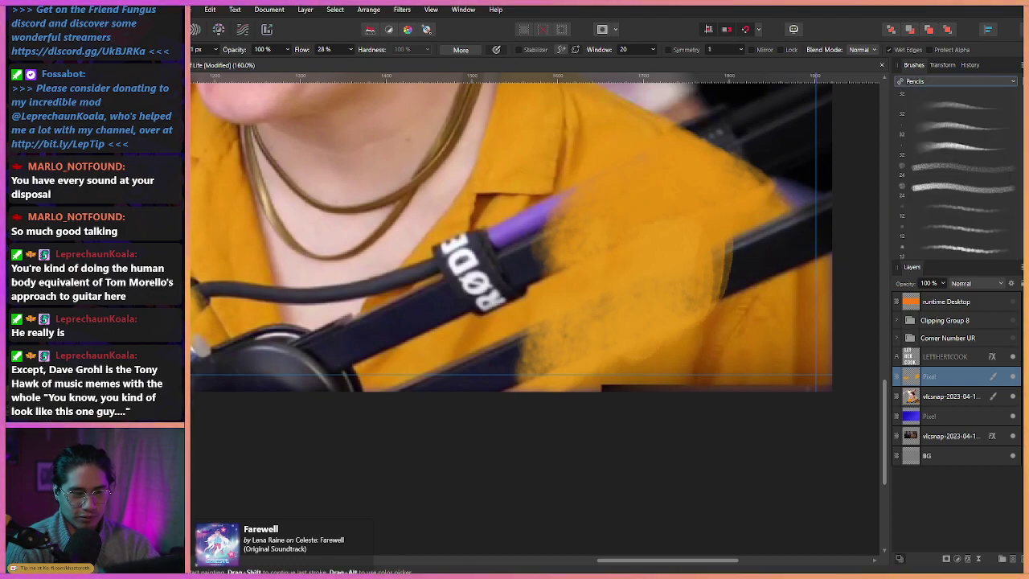
{"action": "left_click", "coordinate": [916, 81]}
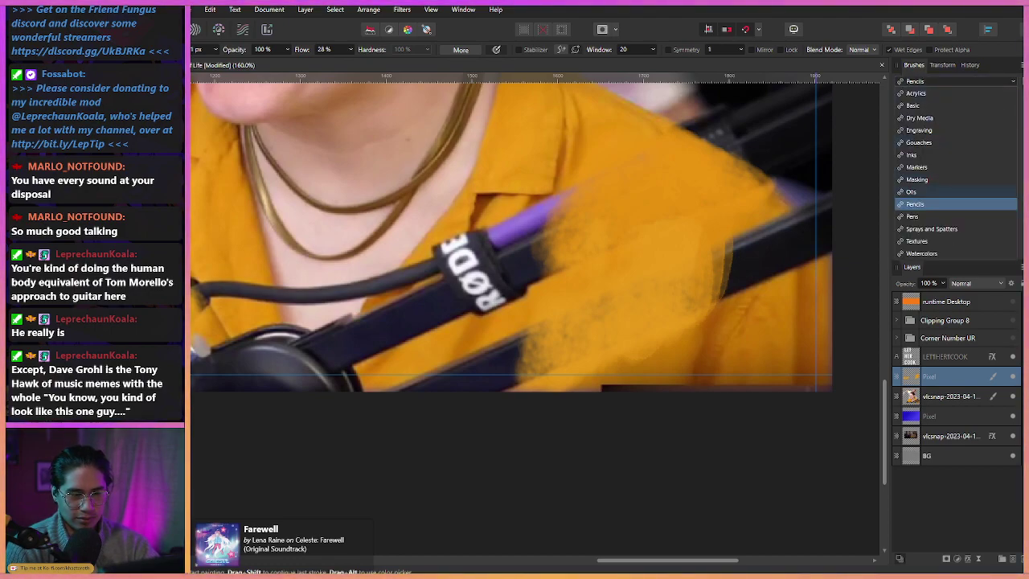
{"action": "left_click", "coordinate": [912, 192]}
{"action": "left_click", "coordinate": [917, 81]}
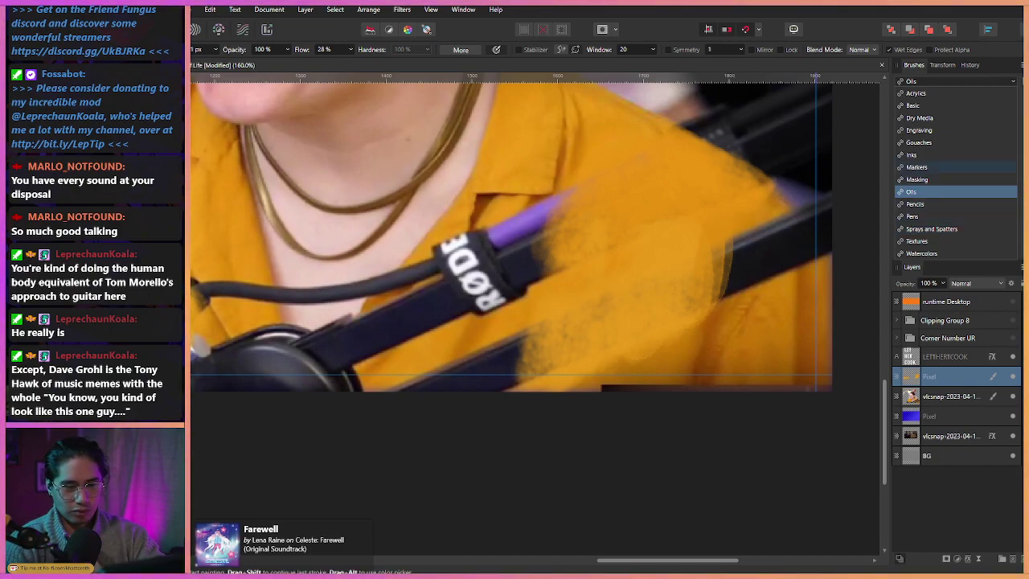
{"action": "left_click", "coordinate": [916, 81]}
{"action": "left_click", "coordinate": [917, 81]}
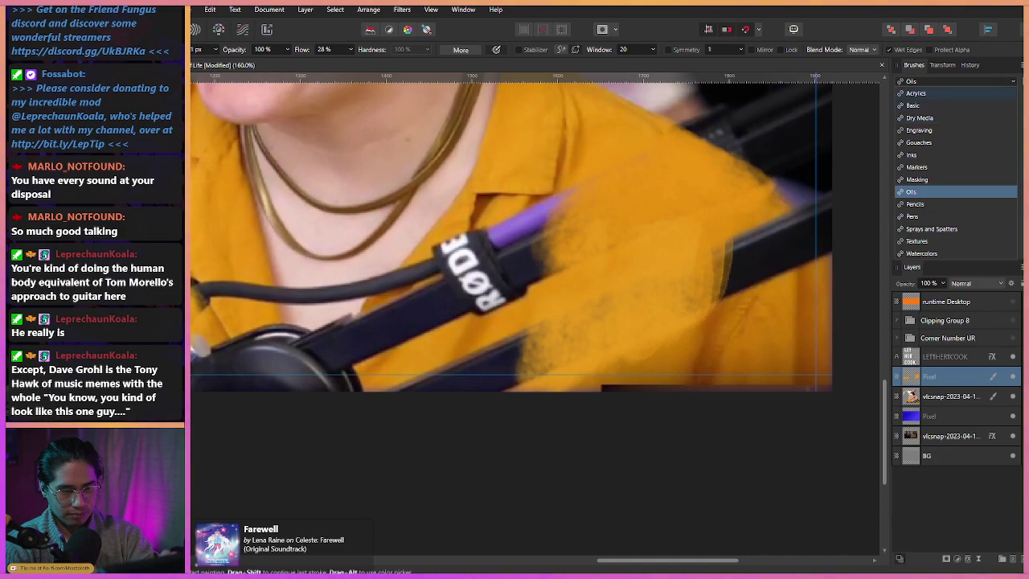
Cover the textured shirt area beside the RØDE strap with solid orange using a thick Acrylics brush, undoing the stray stroke below the strap.
{"action": "left_click", "coordinate": [917, 94]}
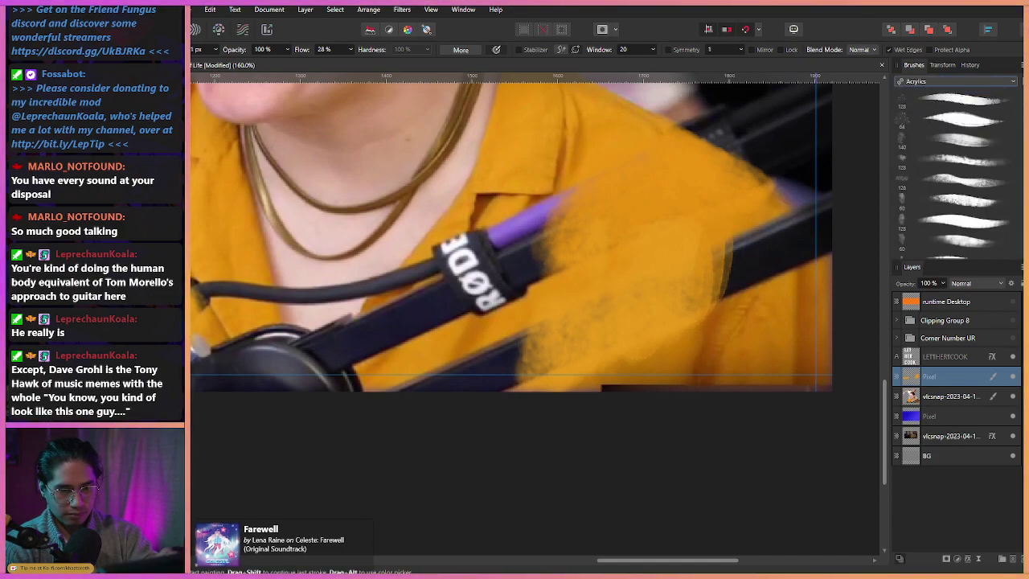
{"action": "left_click", "coordinate": [957, 221]}
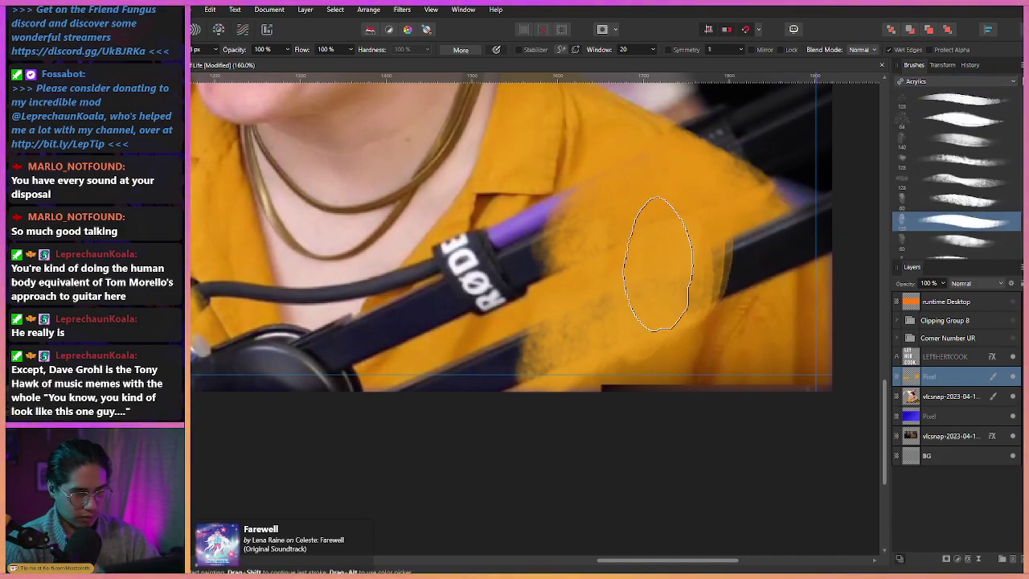
{"action": "left_click_drag", "start_coordinate": [652, 262], "coordinate": [583, 247]}
{"action": "left_click_drag", "start_coordinate": [694, 233], "coordinate": [707, 291]}
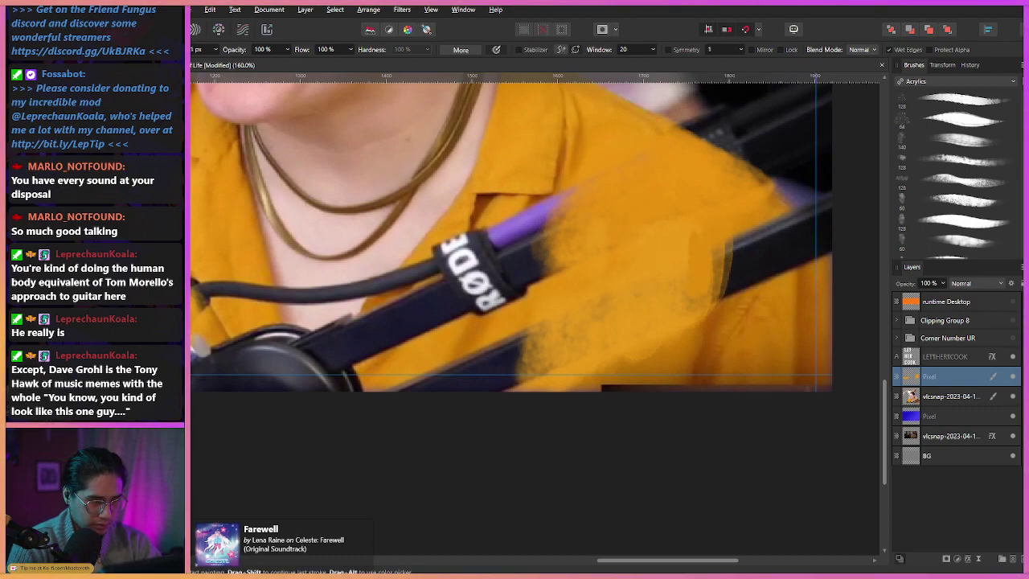
{"action": "mouse_move", "coordinate": [695, 235]}
{"action": "left_mouse_down"}
{"action": "mouse_move", "coordinate": [695, 306]}
{"action": "mouse_move", "coordinate": [704, 298]}
{"action": "left_mouse_up"}
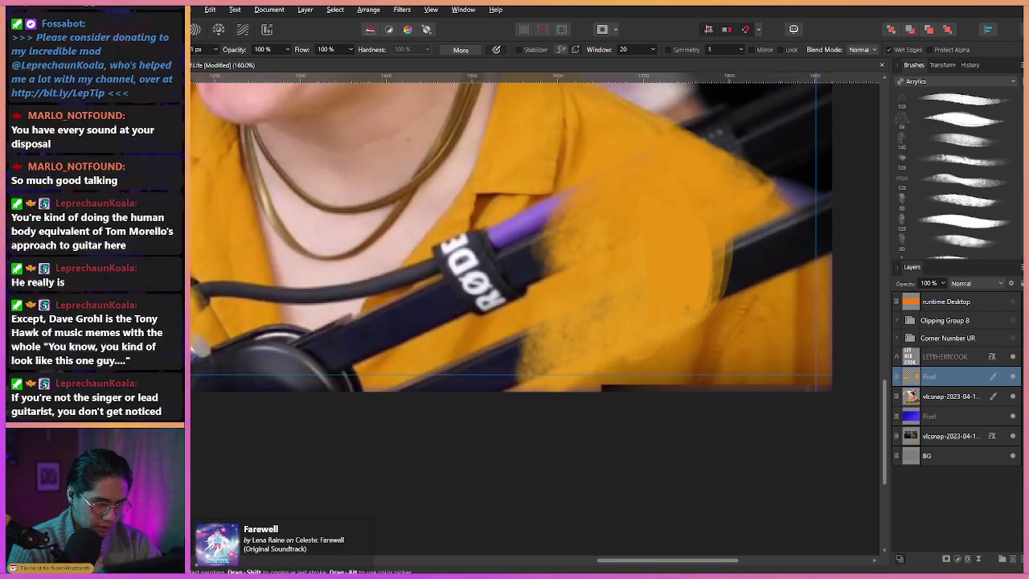
{"action": "mouse_move", "coordinate": [718, 228]}
{"action": "left_mouse_down"}
{"action": "mouse_move", "coordinate": [714, 307]}
{"action": "mouse_move", "coordinate": [664, 294]}
{"action": "left_mouse_up"}
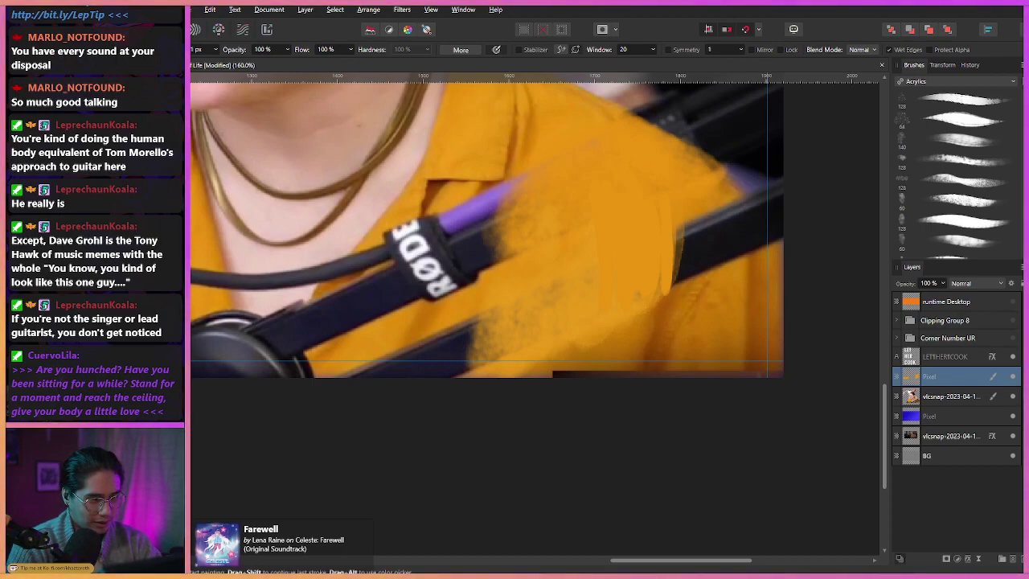
{"action": "mouse_move", "coordinate": [676, 214]}
{"action": "left_mouse_down"}
{"action": "mouse_move", "coordinate": [680, 274]}
{"action": "mouse_move", "coordinate": [752, 237]}
{"action": "mouse_move", "coordinate": [785, 296]}
{"action": "left_mouse_up"}
{"action": "mouse_move", "coordinate": [632, 216]}
{"action": "left_mouse_down"}
{"action": "mouse_move", "coordinate": [598, 288]}
{"action": "mouse_move", "coordinate": [625, 208]}
{"action": "mouse_move", "coordinate": [614, 286]}
{"action": "mouse_move", "coordinate": [722, 211]}
{"action": "left_mouse_up"}
{"action": "left_click_drag", "start_coordinate": [538, 267], "coordinate": [548, 286]}
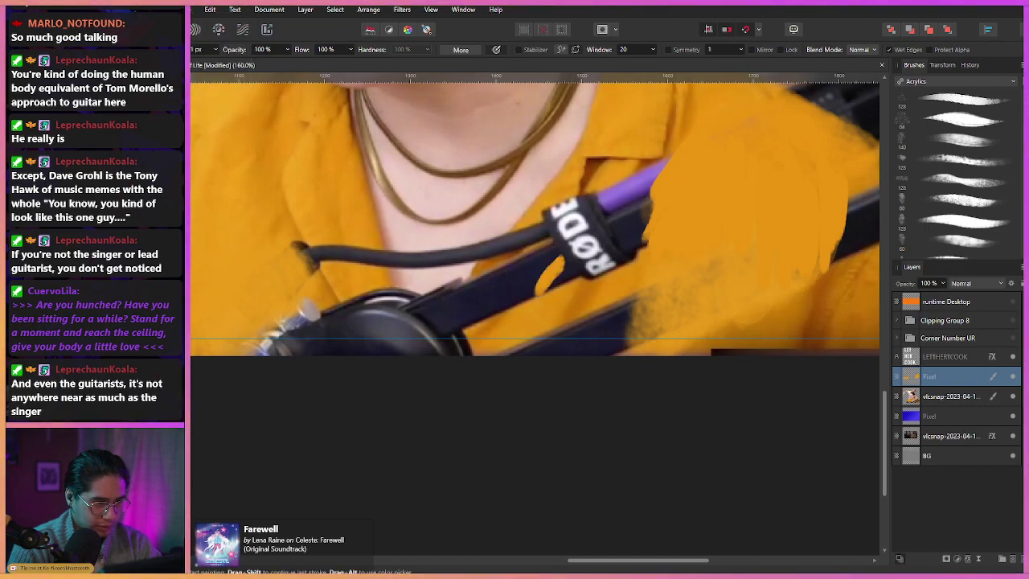
{"action": "key", "text": "ctrl+z"}
Paint a solid orange band over the lower arm bar, from the repainted shirt area down to the canvas border.
{"action": "left_click_drag", "start_coordinate": [591, 210], "coordinate": [539, 276]}
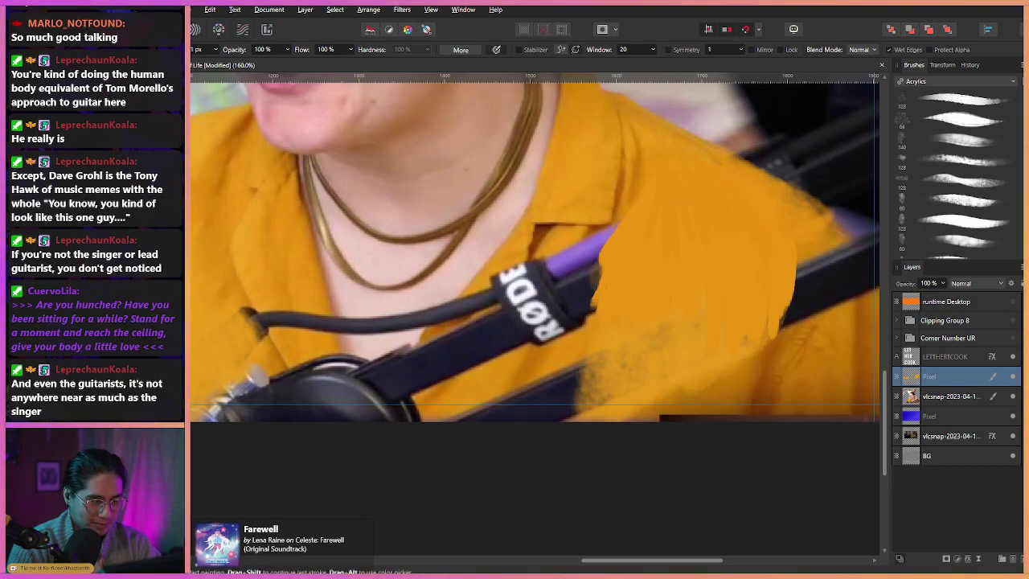
{"action": "left_click_drag", "start_coordinate": [555, 321], "coordinate": [540, 228]}
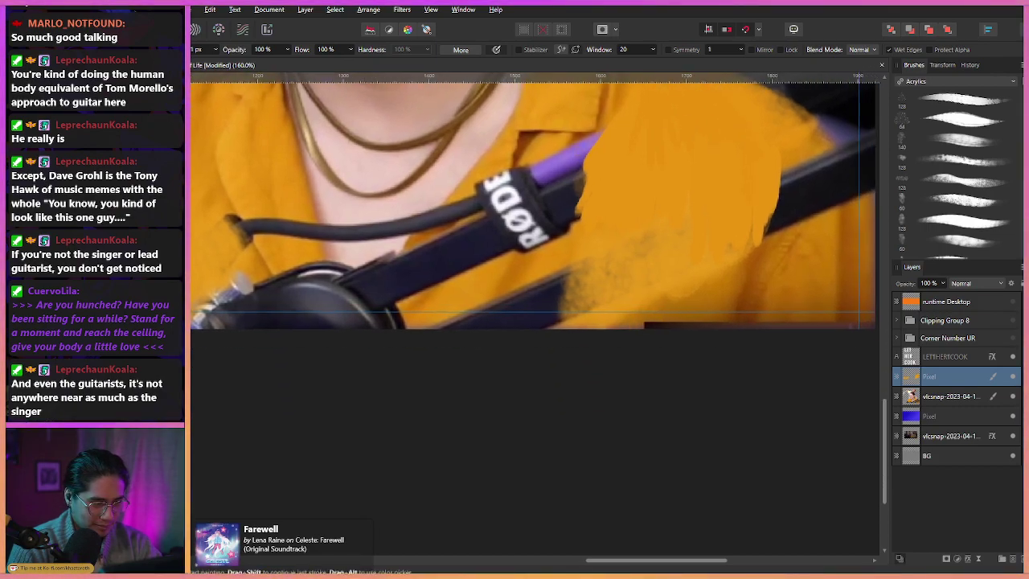
{"action": "mouse_move", "coordinate": [547, 325]}
{"action": "left_mouse_down"}
{"action": "mouse_move", "coordinate": [580, 270]}
{"action": "mouse_move", "coordinate": [576, 314]}
{"action": "mouse_move", "coordinate": [595, 241]}
{"action": "mouse_move", "coordinate": [593, 305]}
{"action": "left_mouse_up"}
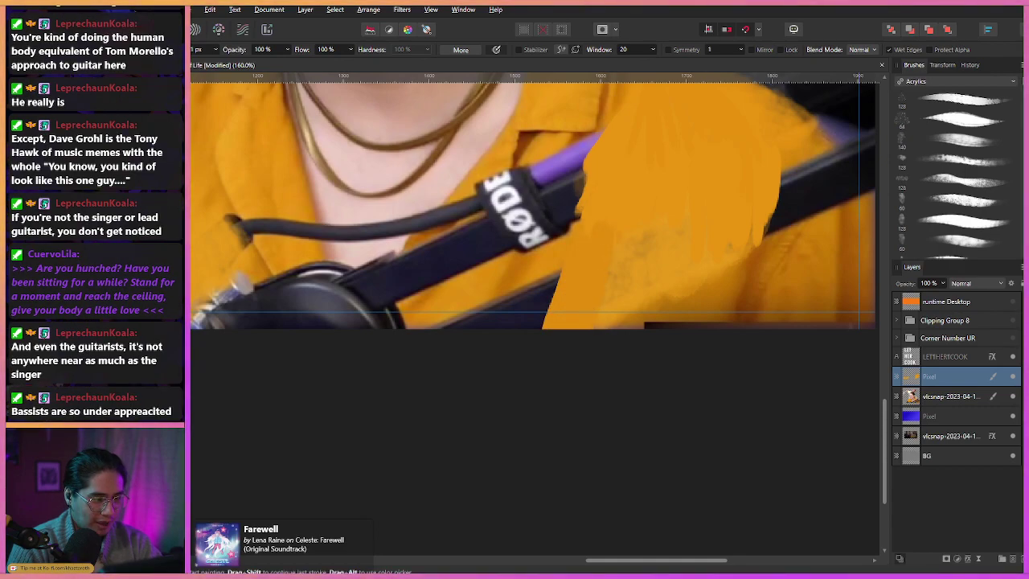
{"action": "mouse_move", "coordinate": [597, 266]}
{"action": "left_mouse_down"}
{"action": "mouse_move", "coordinate": [605, 315]}
{"action": "mouse_move", "coordinate": [626, 305]}
{"action": "left_mouse_up"}
{"action": "left_click_drag", "start_coordinate": [611, 265], "coordinate": [555, 284]}
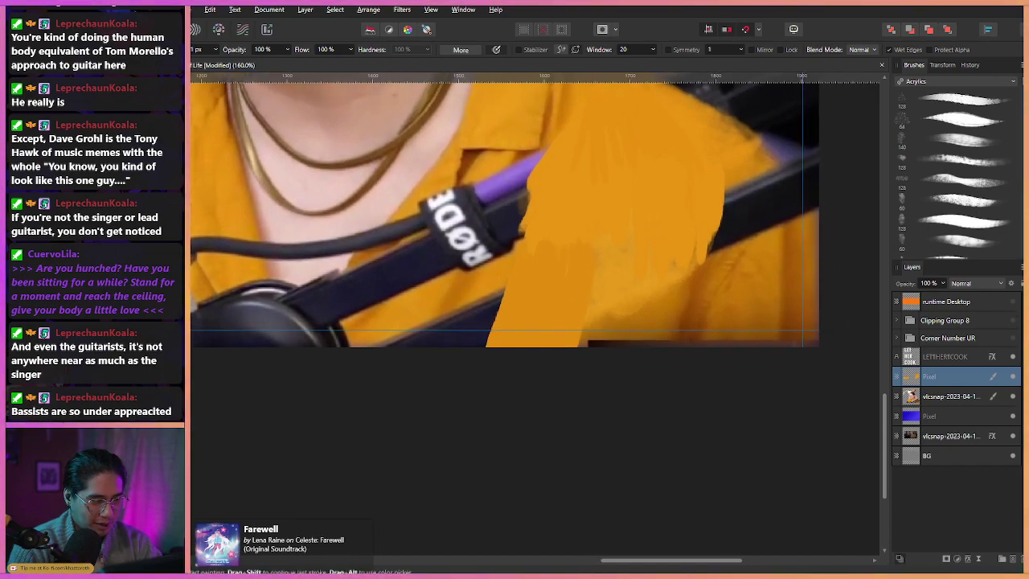
Paint the lower sleeve in flat mustard orange down to the photo's bottom edge, covering the uneven streaks and widening it outward.
{"action": "left_click_drag", "start_coordinate": [600, 237], "coordinate": [585, 345]}
{"action": "left_click_drag", "start_coordinate": [608, 266], "coordinate": [598, 345]}
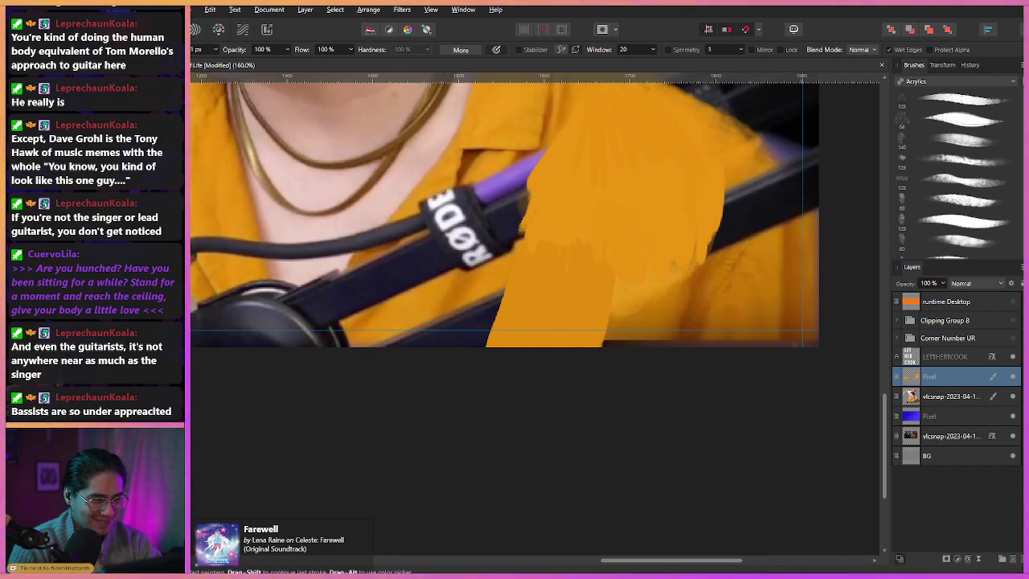
{"action": "left_click_drag", "start_coordinate": [677, 281], "coordinate": [673, 294]}
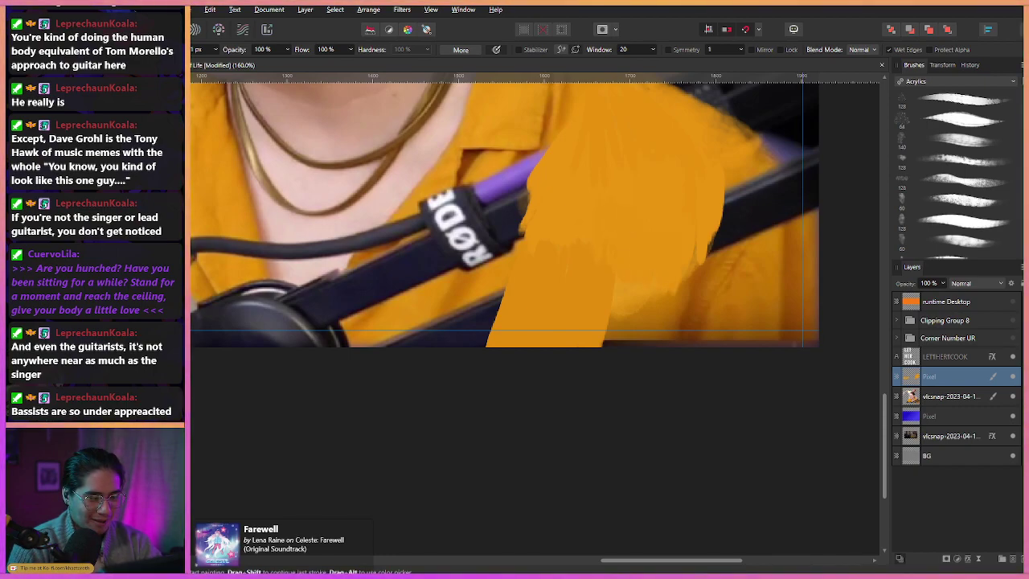
{"action": "left_click_drag", "start_coordinate": [692, 250], "coordinate": [663, 347]}
{"action": "mouse_move", "coordinate": [668, 294]}
{"action": "left_mouse_down"}
{"action": "mouse_move", "coordinate": [657, 347]}
{"action": "mouse_move", "coordinate": [644, 346]}
{"action": "left_mouse_up"}
{"action": "mouse_move", "coordinate": [647, 296]}
{"action": "left_mouse_down"}
{"action": "mouse_move", "coordinate": [635, 347]}
{"action": "mouse_move", "coordinate": [618, 347]}
{"action": "mouse_move", "coordinate": [612, 314]}
{"action": "mouse_move", "coordinate": [580, 408]}
{"action": "mouse_move", "coordinate": [520, 376]}
{"action": "left_mouse_up"}
{"action": "mouse_move", "coordinate": [632, 189]}
{"action": "left_mouse_down"}
{"action": "mouse_move", "coordinate": [648, 239]}
{"action": "mouse_move", "coordinate": [667, 217]}
{"action": "left_mouse_up"}
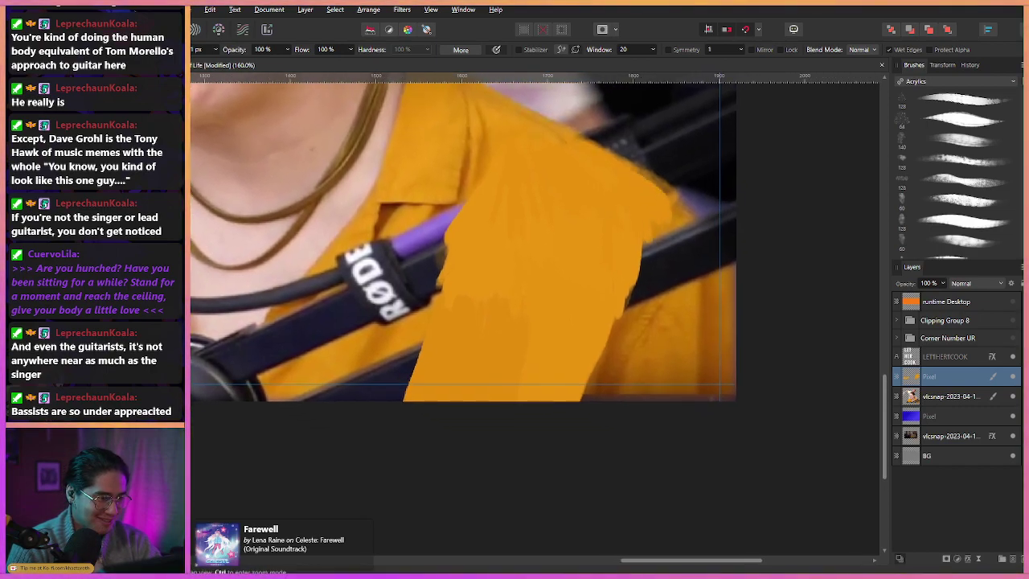
{"action": "left_click_drag", "start_coordinate": [595, 177], "coordinate": [630, 214]}
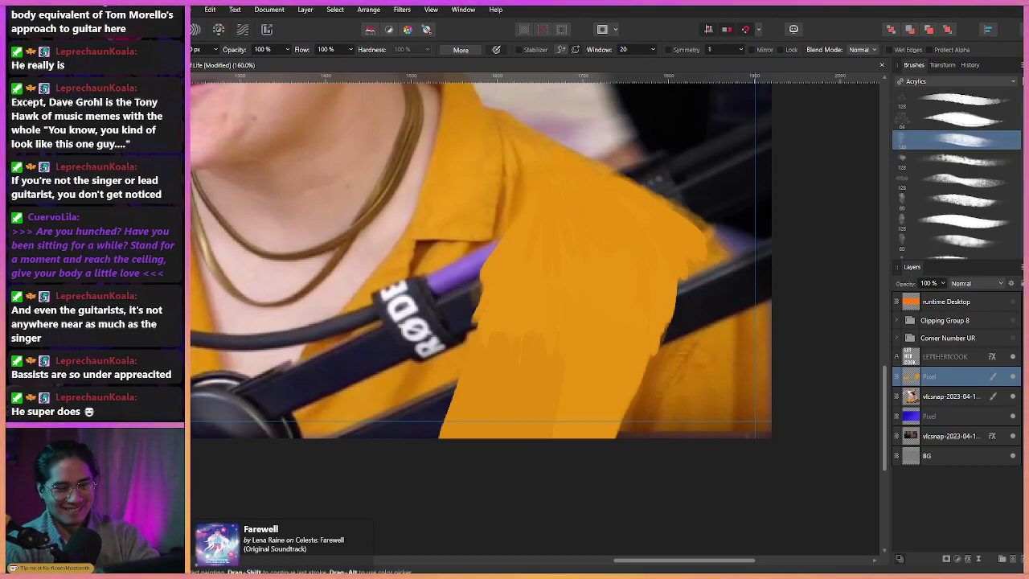
Switch to a soft Watercolors brush and blend the orange paint into the shirt's shoulder near the collar.
{"action": "left_click", "coordinate": [961, 160]}
{"action": "left_click", "coordinate": [957, 82]}
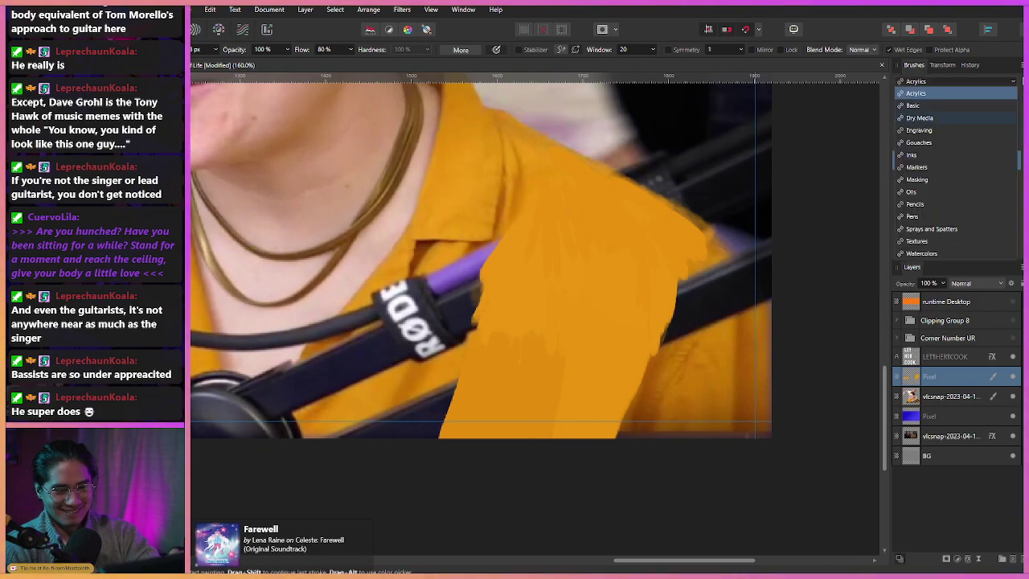
{"action": "left_click", "coordinate": [937, 253]}
{"action": "scroll", "coordinate": [956, 169], "scroll_direction": "down", "scroll_amount": 5}
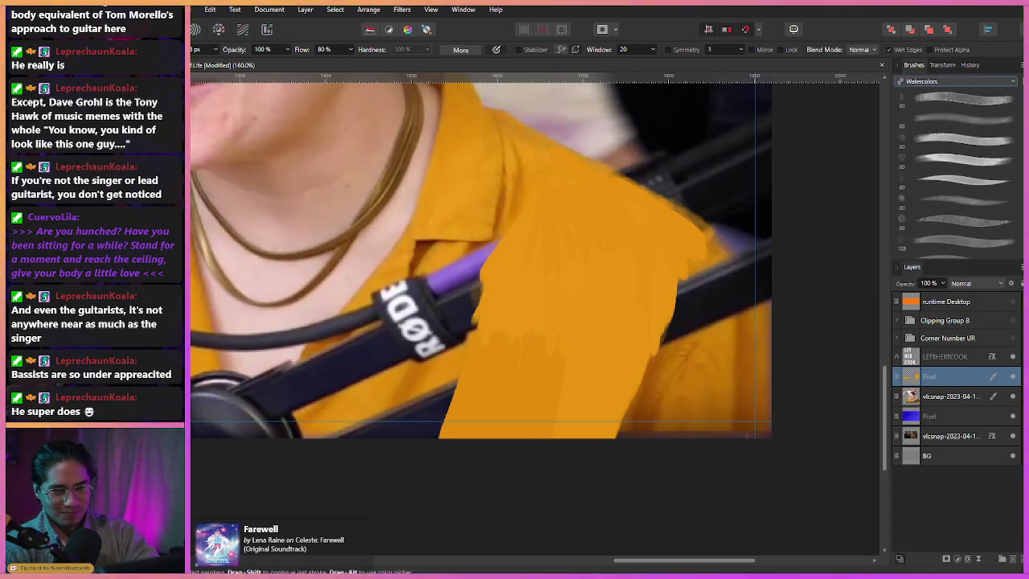
{"action": "left_click", "coordinate": [957, 208]}
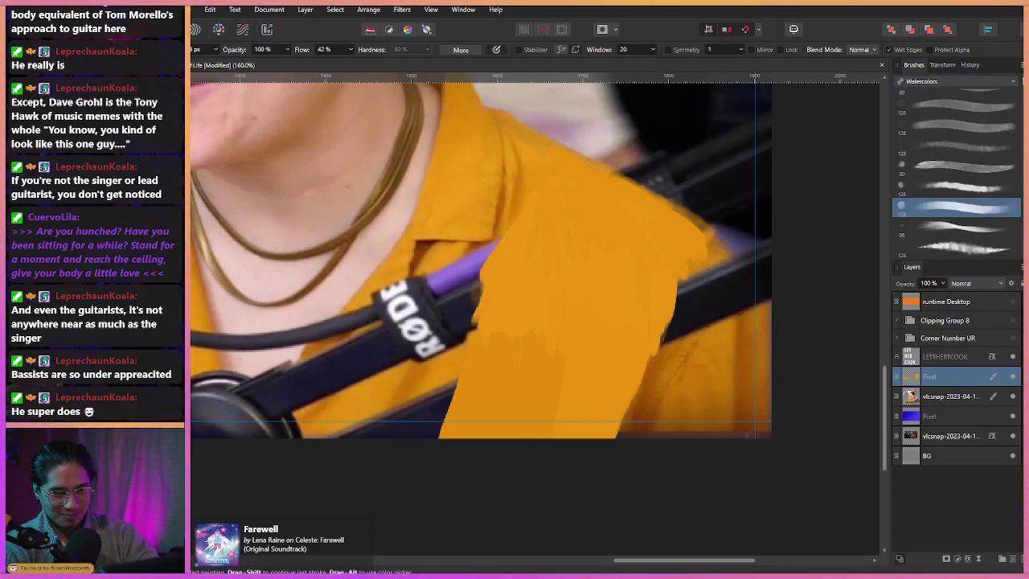
{"action": "left_click_drag", "start_coordinate": [581, 231], "coordinate": [523, 228]}
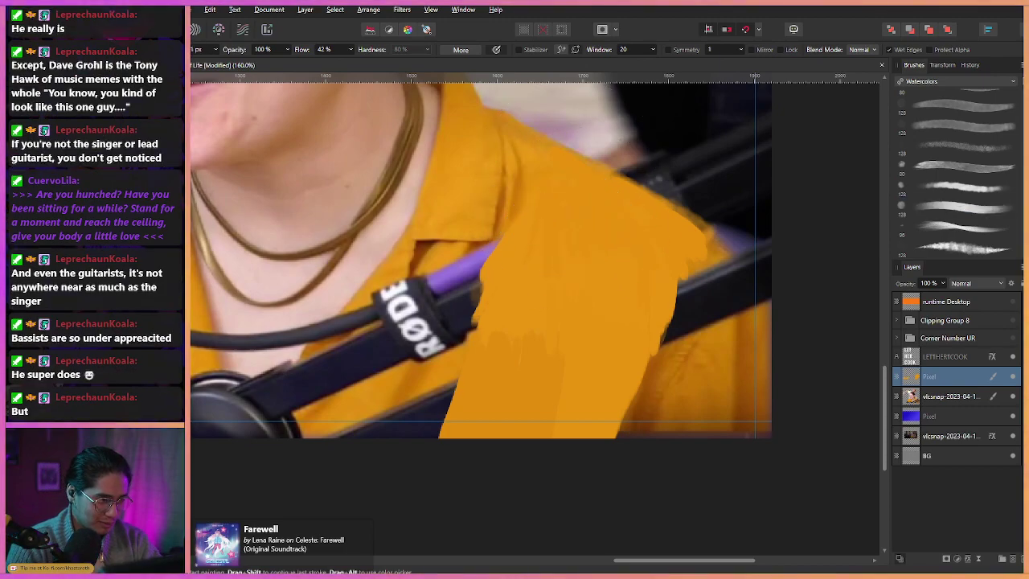
{"action": "left_click_drag", "start_coordinate": [581, 216], "coordinate": [554, 216]}
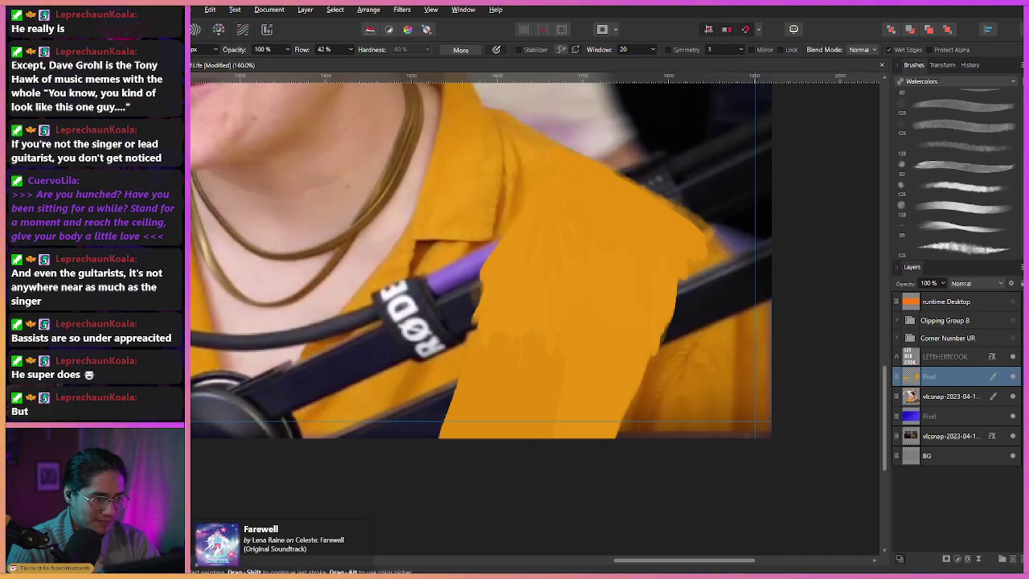
Paint orange over the black microphone arm along the outer side of the upper sleeve.
{"action": "left_click_drag", "start_coordinate": [687, 264], "coordinate": [707, 299]}
{"action": "left_click_drag", "start_coordinate": [706, 258], "coordinate": [714, 289]}
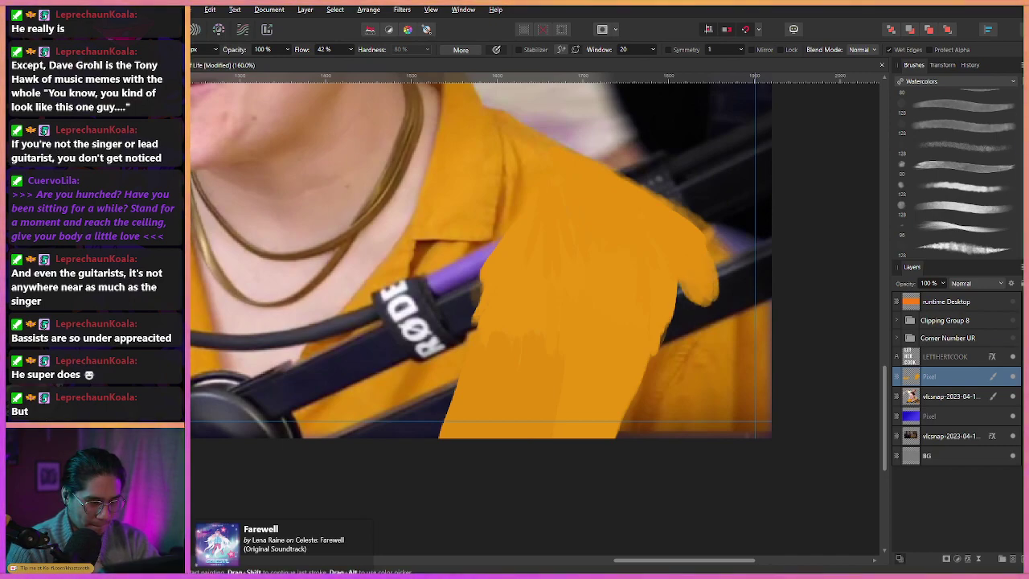
{"action": "mouse_move", "coordinate": [719, 328]}
{"action": "left_mouse_down"}
{"action": "mouse_move", "coordinate": [721, 288]}
{"action": "mouse_move", "coordinate": [704, 314]}
{"action": "left_mouse_up"}
{"action": "left_click_drag", "start_coordinate": [731, 275], "coordinate": [743, 366]}
Extend the orange along the sleeve's outer edge and smooth the visible strokes on the lower sleeve.
{"action": "scroll", "coordinate": [667, 362], "scroll_direction": "up", "scroll_amount": 2}
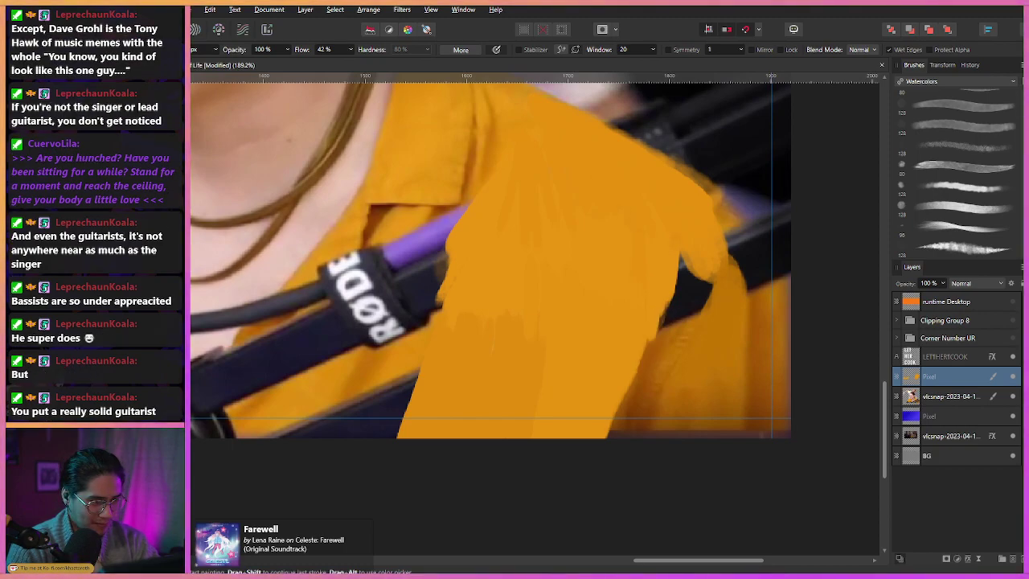
{"action": "mouse_move", "coordinate": [685, 252]}
{"action": "left_mouse_down"}
{"action": "mouse_move", "coordinate": [661, 349]}
{"action": "mouse_move", "coordinate": [620, 406]}
{"action": "left_mouse_up"}
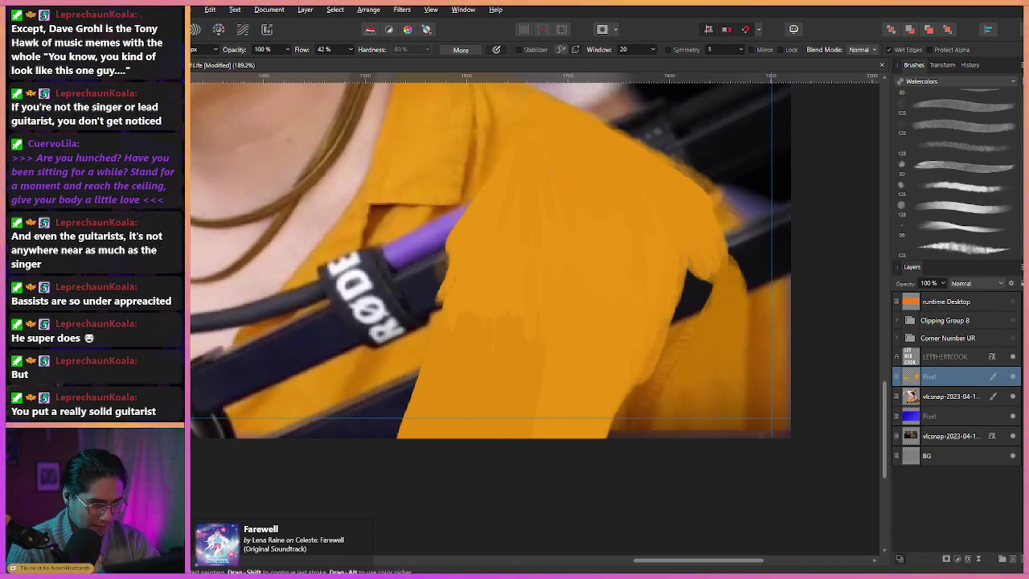
{"action": "left_click_drag", "start_coordinate": [579, 346], "coordinate": [681, 298]}
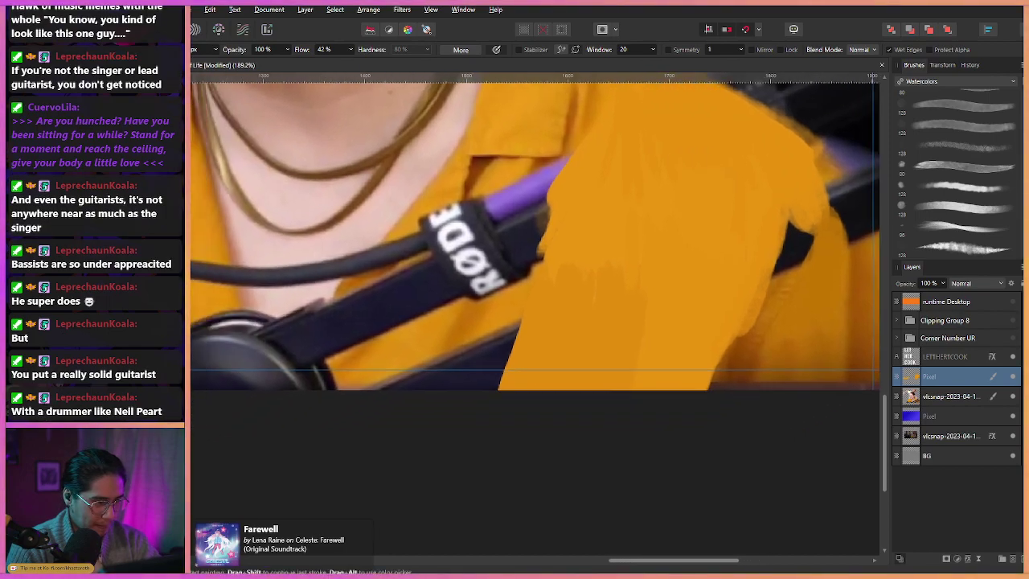
{"action": "scroll", "coordinate": [536, 255], "scroll_direction": "left", "scroll_amount": 1}
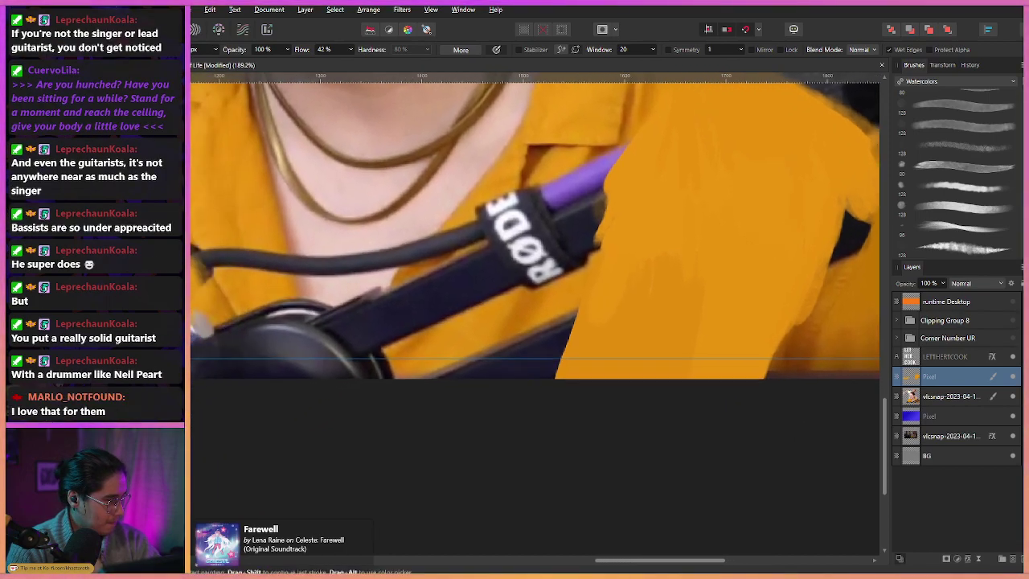
{"action": "scroll", "coordinate": [535, 256], "scroll_direction": "up", "scroll_amount": 1}
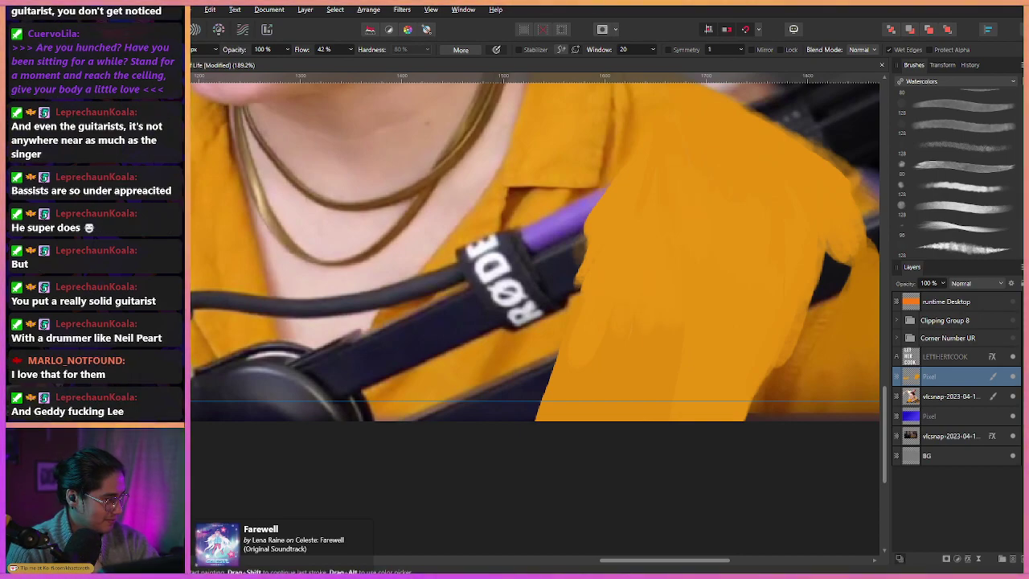
Cover the lower dark boom arm between the sleeve and the chest with orange down to the photo's bottom edge.
{"action": "left_click_drag", "start_coordinate": [531, 265], "coordinate": [557, 255]}
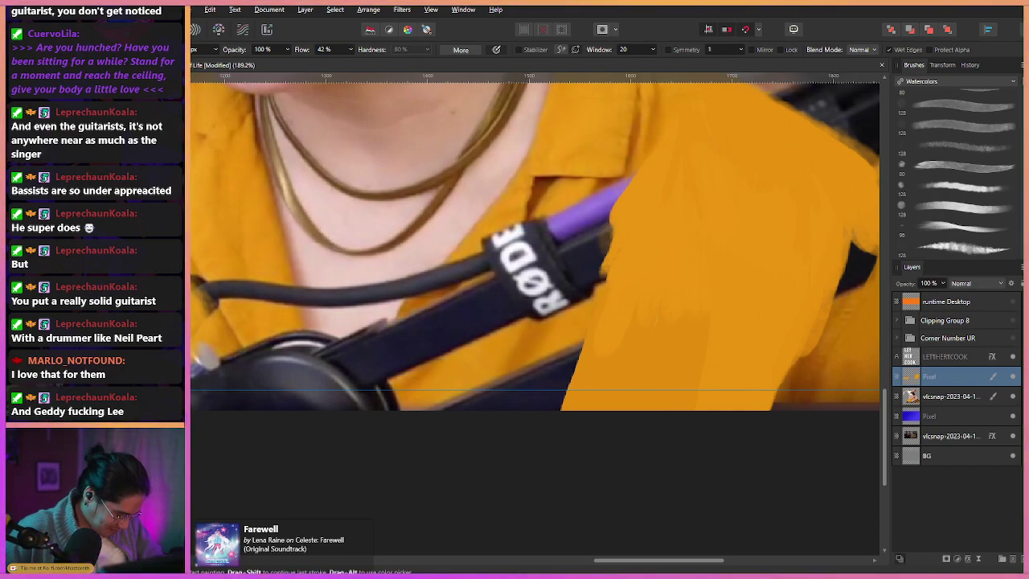
{"action": "left_click_drag", "start_coordinate": [530, 250], "coordinate": [576, 214]}
{"action": "left_click_drag", "start_coordinate": [501, 164], "coordinate": [474, 284]}
{"action": "key", "text": "ctrl+z"}
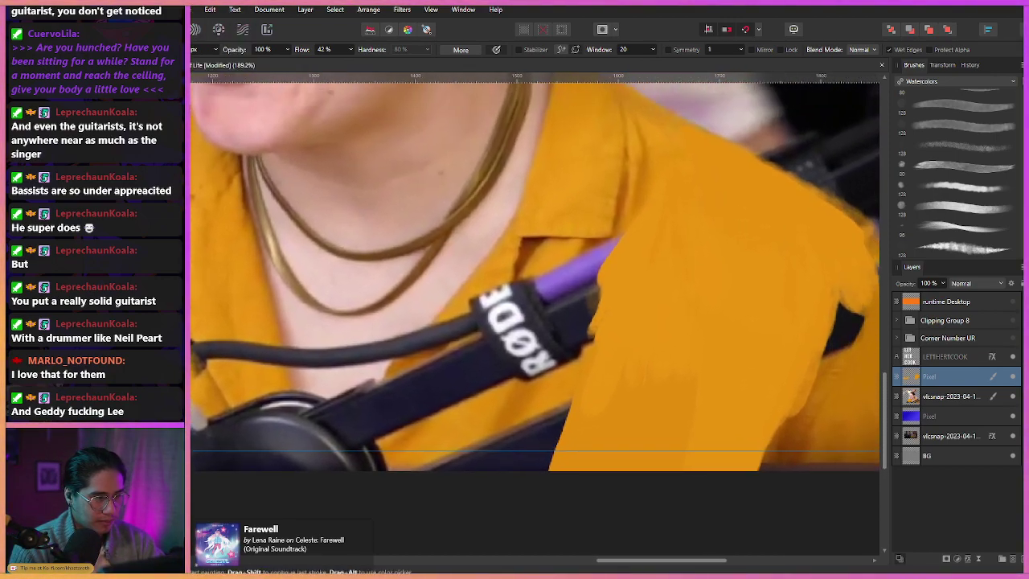
{"action": "scroll", "coordinate": [535, 273], "scroll_direction": "down", "scroll_amount": 3}
{"action": "scroll", "coordinate": [535, 274], "scroll_direction": "left", "scroll_amount": 1}
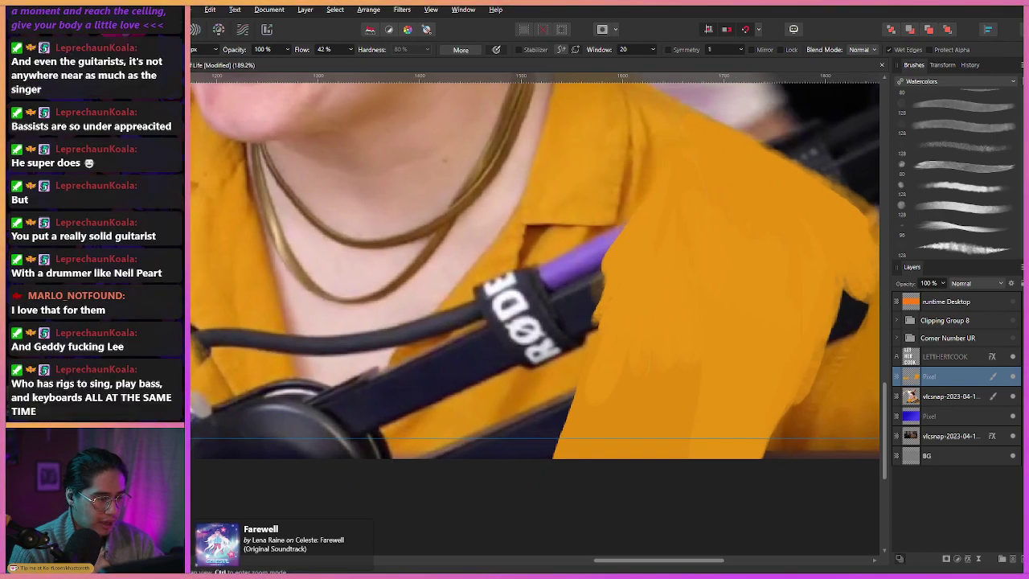
{"action": "left_click_drag", "start_coordinate": [589, 331], "coordinate": [566, 397]}
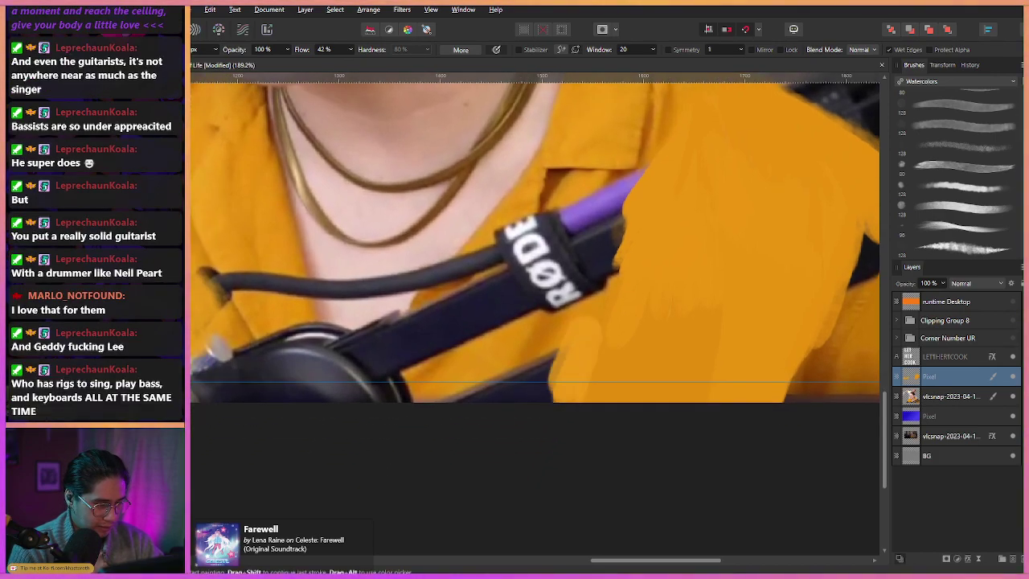
{"action": "mouse_move", "coordinate": [566, 360]}
{"action": "left_mouse_down"}
{"action": "mouse_move", "coordinate": [554, 397]}
{"action": "mouse_move", "coordinate": [536, 397]}
{"action": "mouse_move", "coordinate": [561, 354]}
{"action": "mouse_move", "coordinate": [526, 398]}
{"action": "left_mouse_up"}
{"action": "left_click_drag", "start_coordinate": [553, 366], "coordinate": [521, 398]}
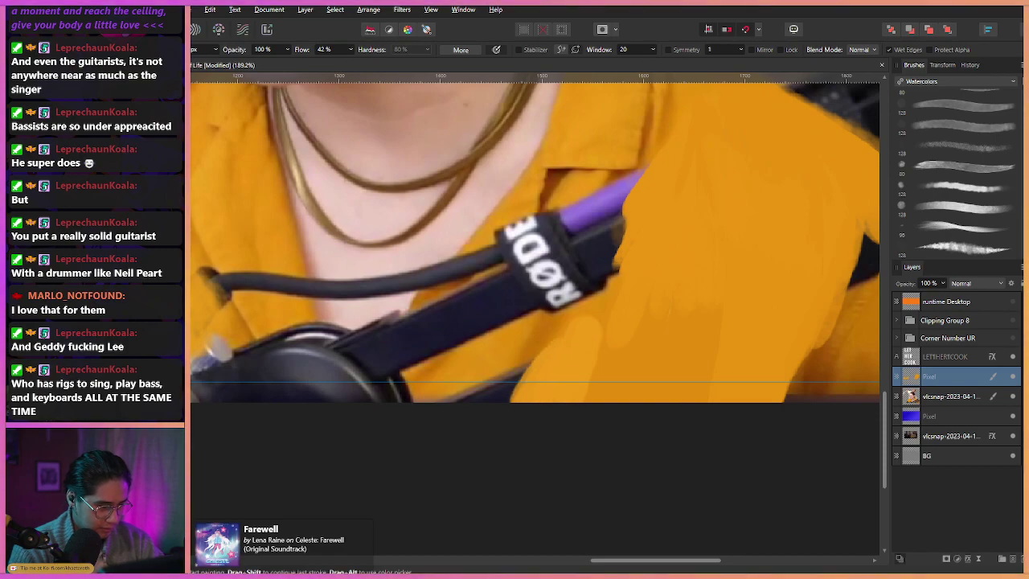
{"action": "mouse_move", "coordinate": [522, 353]}
{"action": "left_mouse_down"}
{"action": "mouse_move", "coordinate": [593, 334]}
{"action": "mouse_move", "coordinate": [563, 383]}
{"action": "left_mouse_up"}
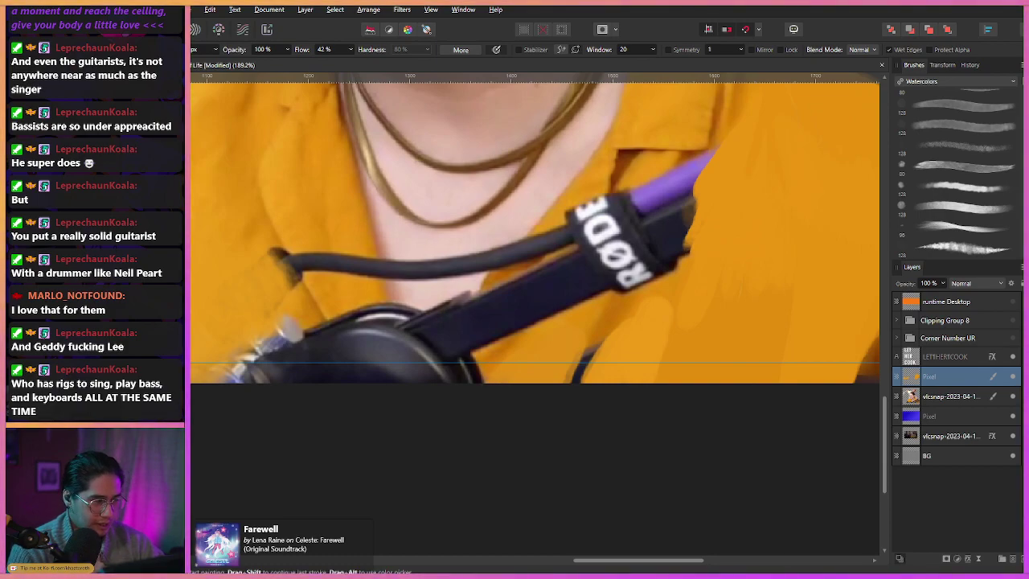
Paint orange strokes along the shoulder seam beside the collar, undoing the first stroke and reworking the blend.
{"action": "left_click_drag", "start_coordinate": [627, 265], "coordinate": [581, 327]}
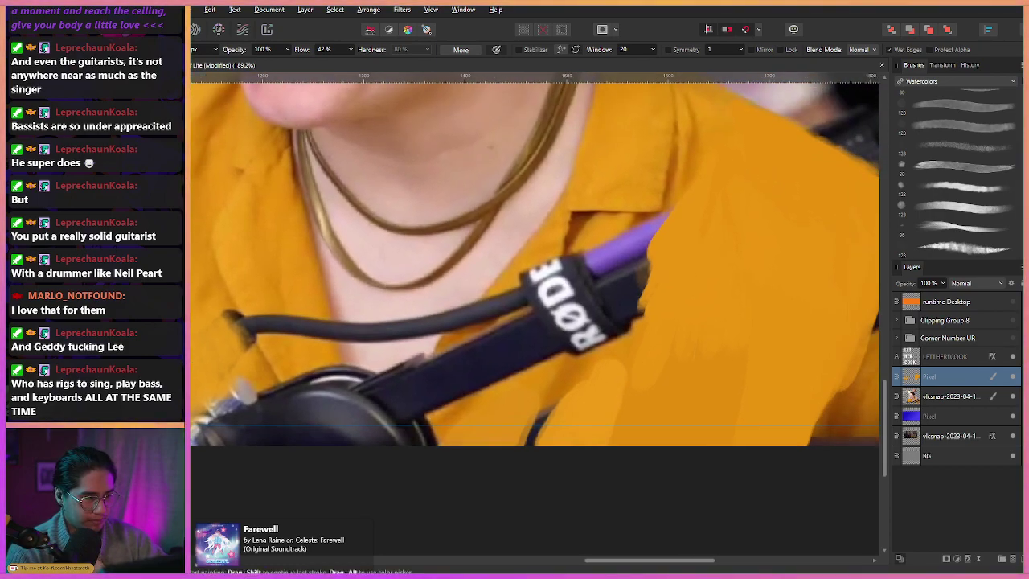
{"action": "left_click_drag", "start_coordinate": [611, 266], "coordinate": [546, 313]}
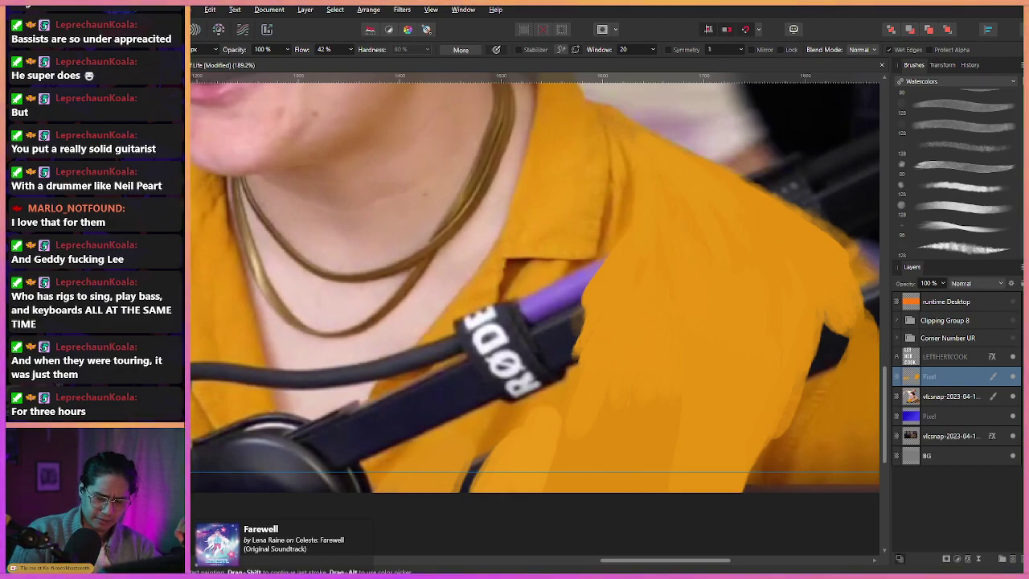
{"action": "left_click_drag", "start_coordinate": [555, 297], "coordinate": [517, 280]}
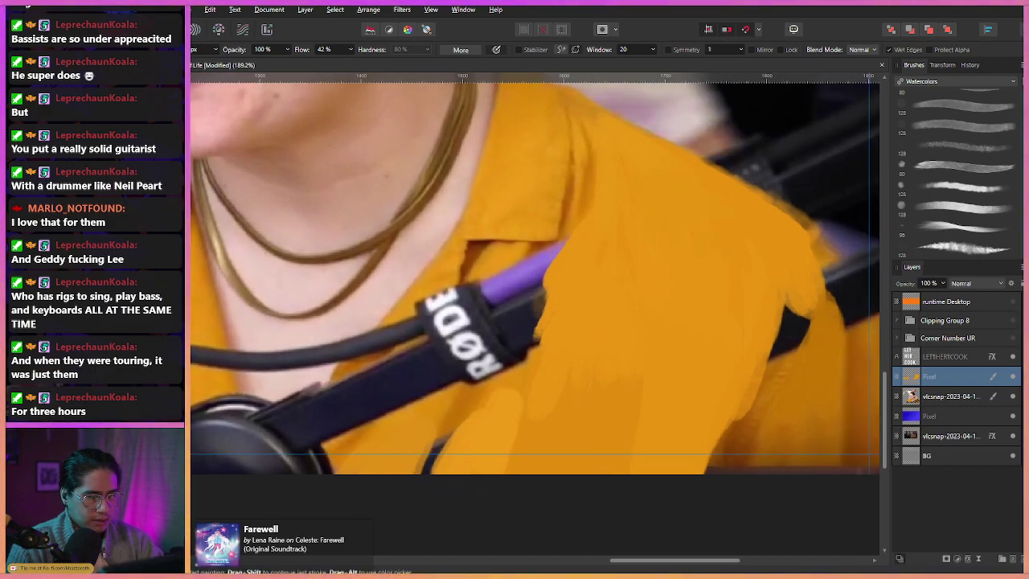
{"action": "scroll", "coordinate": [536, 303], "scroll_direction": "up", "scroll_amount": 2}
{"action": "scroll", "coordinate": [536, 302], "scroll_direction": "left", "scroll_amount": 1}
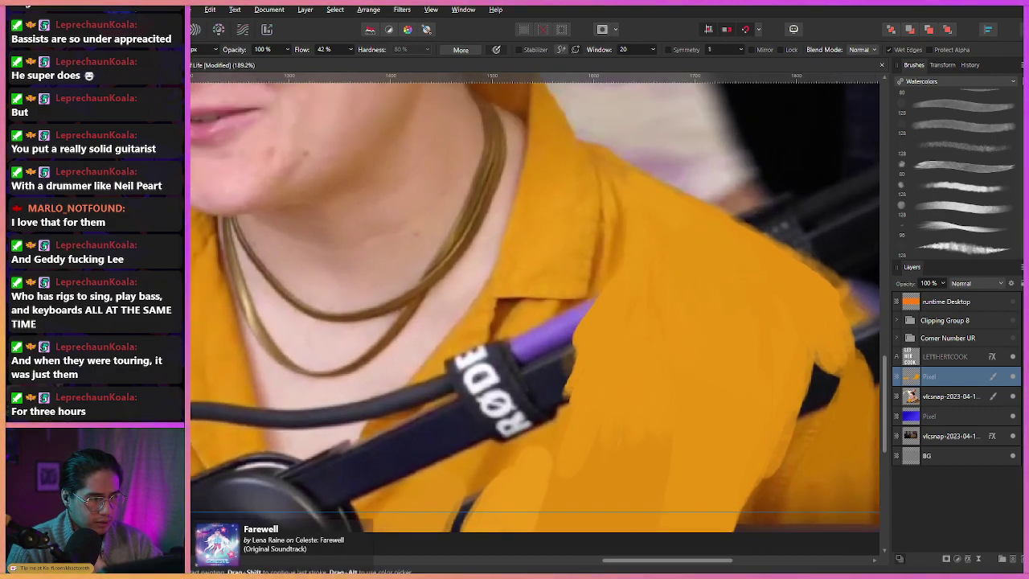
{"action": "left_click_drag", "start_coordinate": [604, 178], "coordinate": [656, 204]}
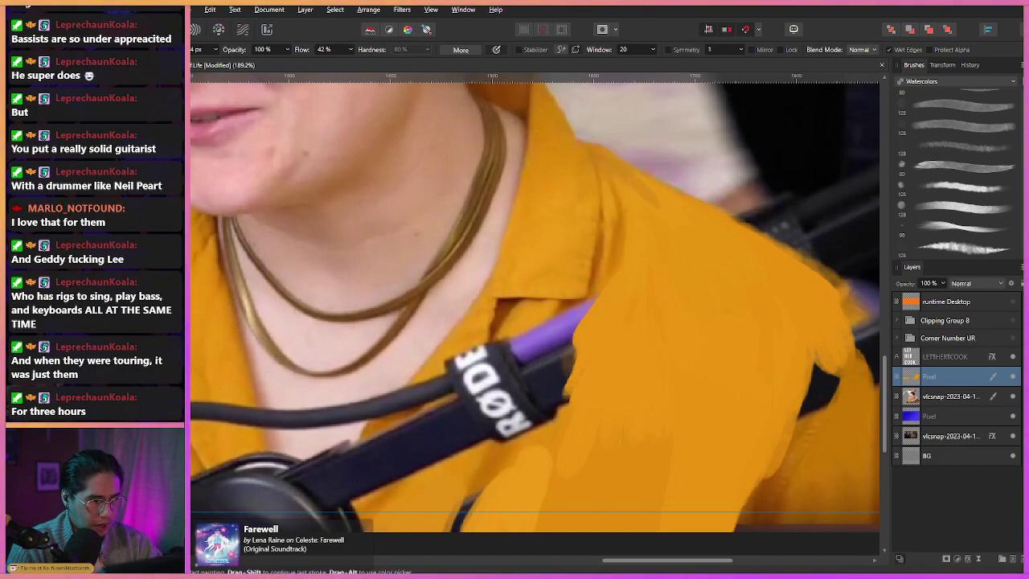
{"action": "key", "text": "ctrl+z"}
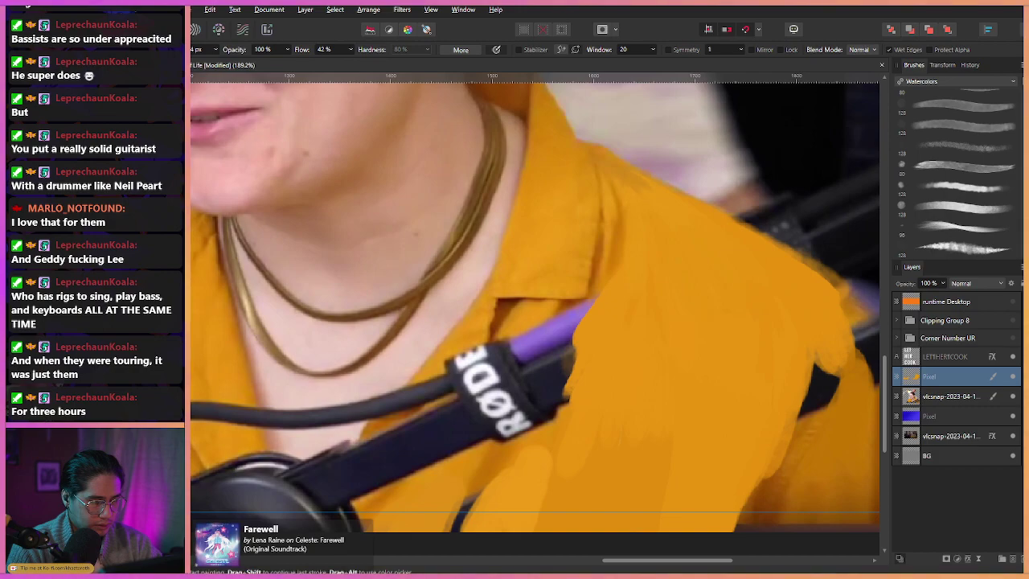
{"action": "left_click_drag", "start_coordinate": [611, 241], "coordinate": [637, 262]}
{"action": "scroll", "coordinate": [535, 318], "scroll_direction": "down", "scroll_amount": 2}
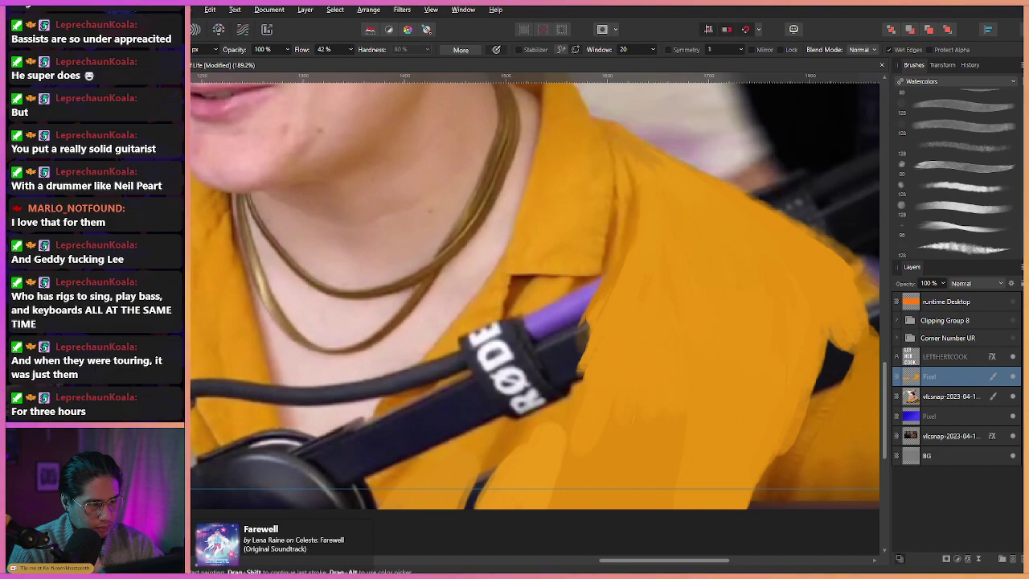
Paint the sleeve's inner edge over the end of the microphone arm and the edge of the RØDE strap.
{"action": "left_click_drag", "start_coordinate": [596, 308], "coordinate": [633, 264]}
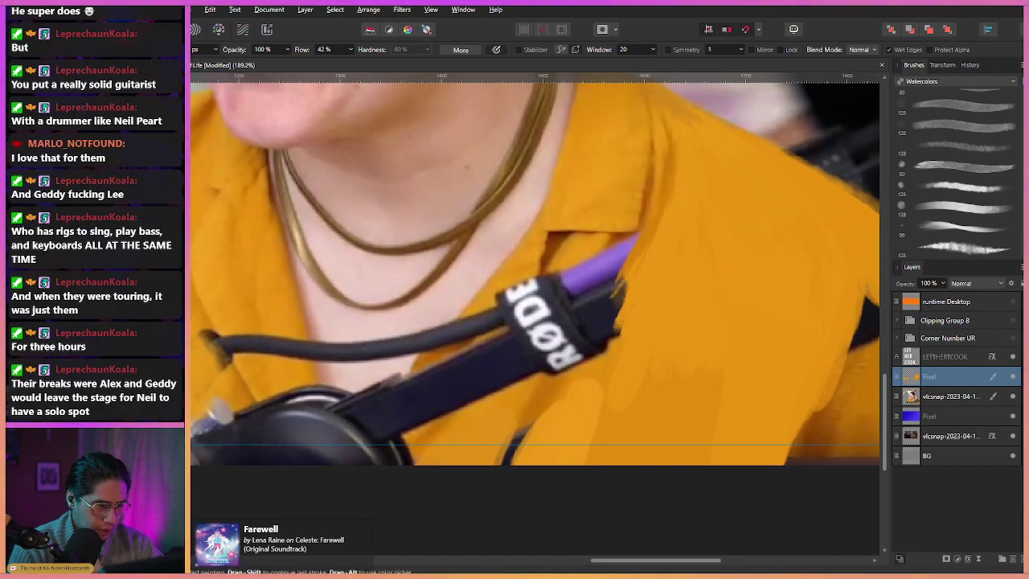
{"action": "mouse_move", "coordinate": [599, 304]}
{"action": "left_mouse_down"}
{"action": "mouse_move", "coordinate": [599, 352]}
{"action": "mouse_move", "coordinate": [581, 370]}
{"action": "left_mouse_up"}
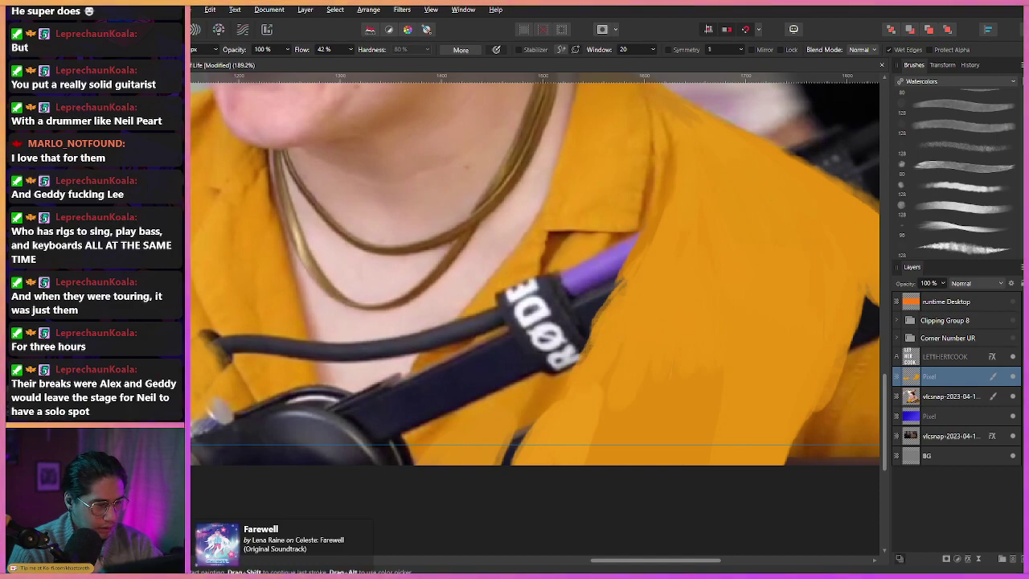
{"action": "left_click_drag", "start_coordinate": [600, 291], "coordinate": [570, 364]}
{"action": "mouse_move", "coordinate": [580, 343]}
{"action": "left_mouse_down"}
{"action": "mouse_move", "coordinate": [589, 298]}
{"action": "mouse_move", "coordinate": [623, 277]}
{"action": "left_mouse_up"}
Paint over the leftover dark arm fragment at the photo's bottom edge with a darker orange-brown shirt shadow.
{"action": "key", "text": "space"}
{"action": "mouse_move", "coordinate": [573, 366]}
{"action": "left_mouse_down"}
{"action": "mouse_move", "coordinate": [566, 381]}
{"action": "mouse_move", "coordinate": [590, 349]}
{"action": "left_mouse_up"}
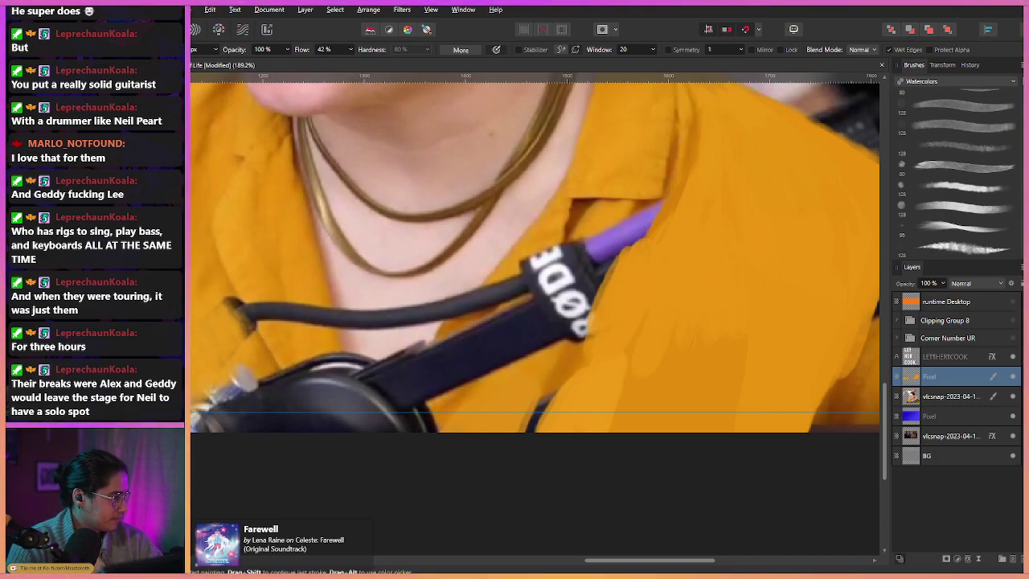
{"action": "key", "text": "space"}
{"action": "left_click_drag", "start_coordinate": [590, 349], "coordinate": [639, 318]}
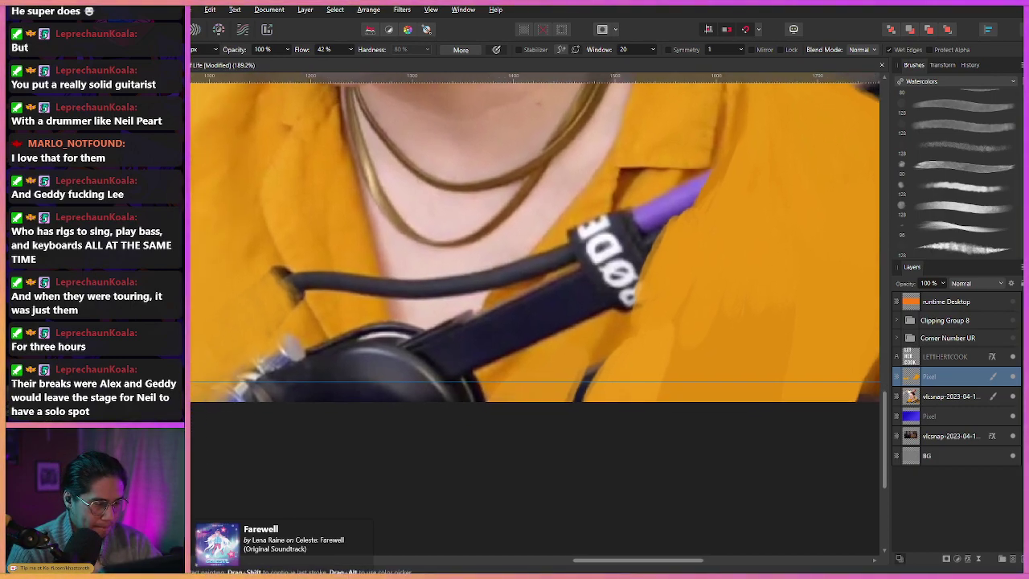
{"action": "key", "text": "space"}
{"action": "mouse_move", "coordinate": [591, 366]}
{"action": "left_mouse_down"}
{"action": "mouse_move", "coordinate": [614, 338]}
{"action": "mouse_move", "coordinate": [600, 372]}
{"action": "left_mouse_up"}
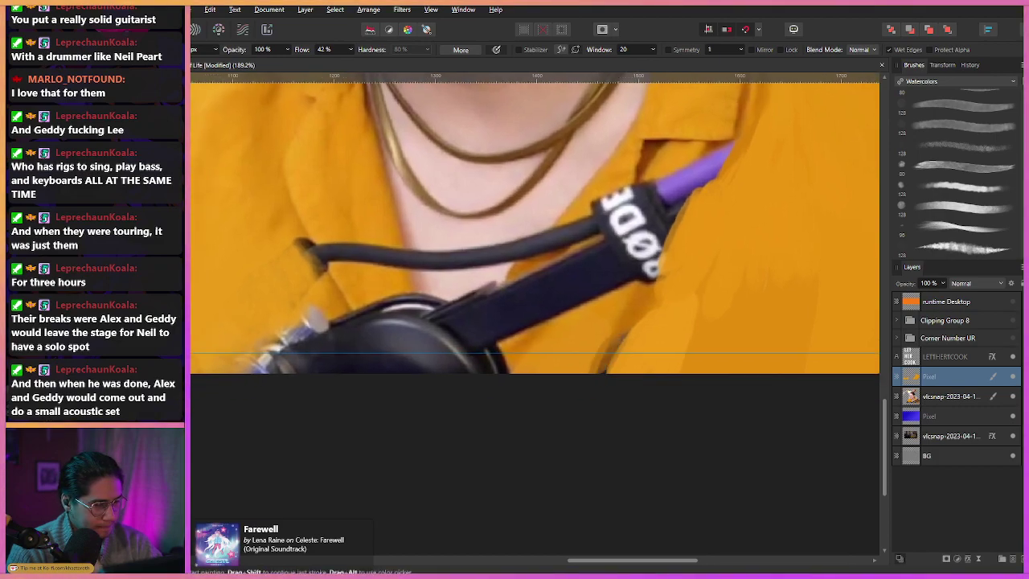
{"action": "mouse_move", "coordinate": [616, 320]}
{"action": "left_mouse_down"}
{"action": "mouse_move", "coordinate": [594, 370]}
{"action": "mouse_move", "coordinate": [627, 361]}
{"action": "mouse_move", "coordinate": [599, 367]}
{"action": "left_mouse_up"}
{"action": "key", "text": "space"}
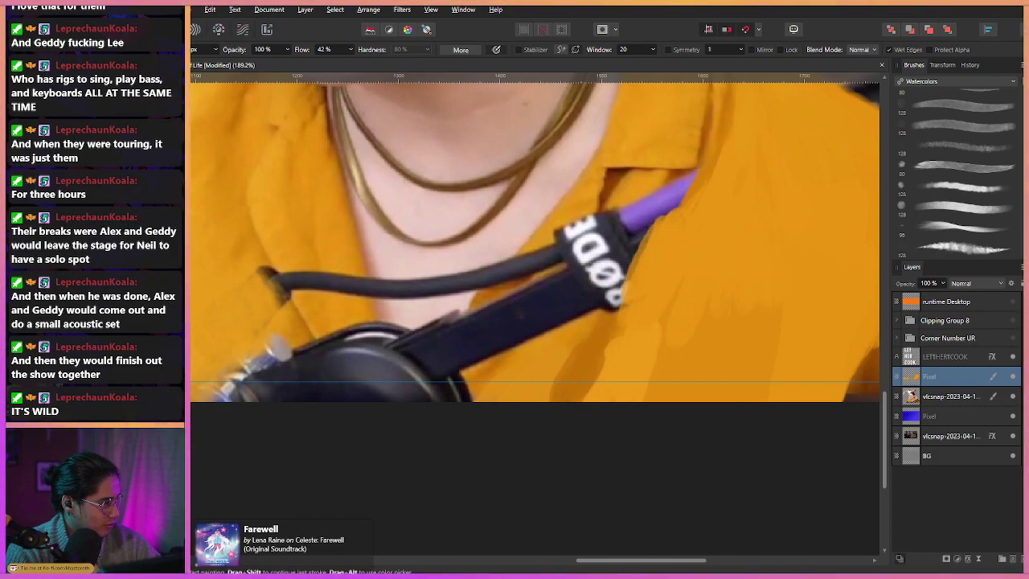
{"action": "key", "text": "space"}
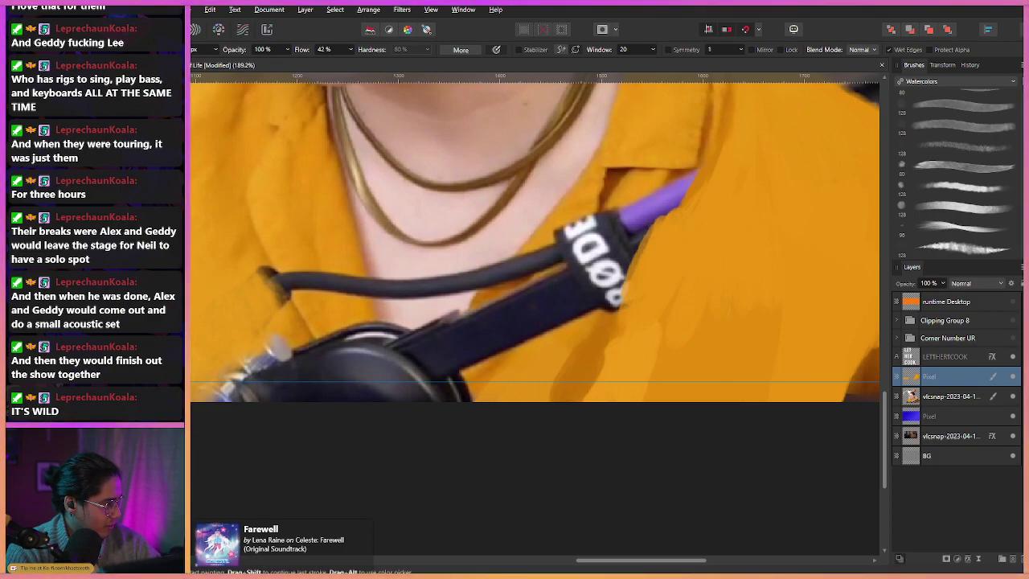
Paint orange over the upper part of the RØDE strap and the end of the cable beside it.
{"action": "left_click_drag", "start_coordinate": [596, 281], "coordinate": [622, 255]}
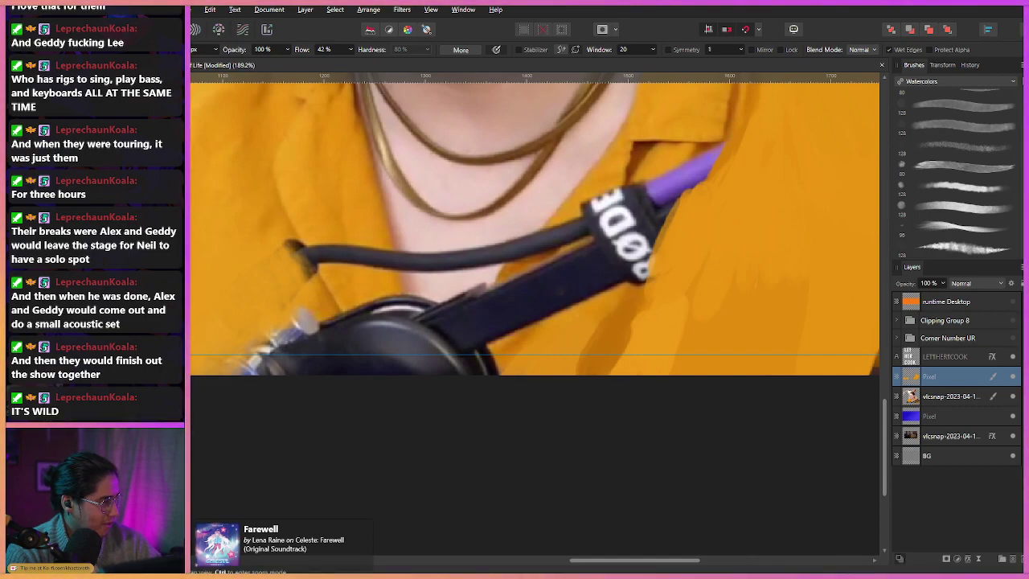
{"action": "left_click_drag", "start_coordinate": [611, 241], "coordinate": [622, 235]}
{"action": "mouse_move", "coordinate": [540, 197]}
{"action": "left_mouse_down"}
{"action": "mouse_move", "coordinate": [556, 197]}
{"action": "mouse_move", "coordinate": [536, 268]}
{"action": "left_mouse_up"}
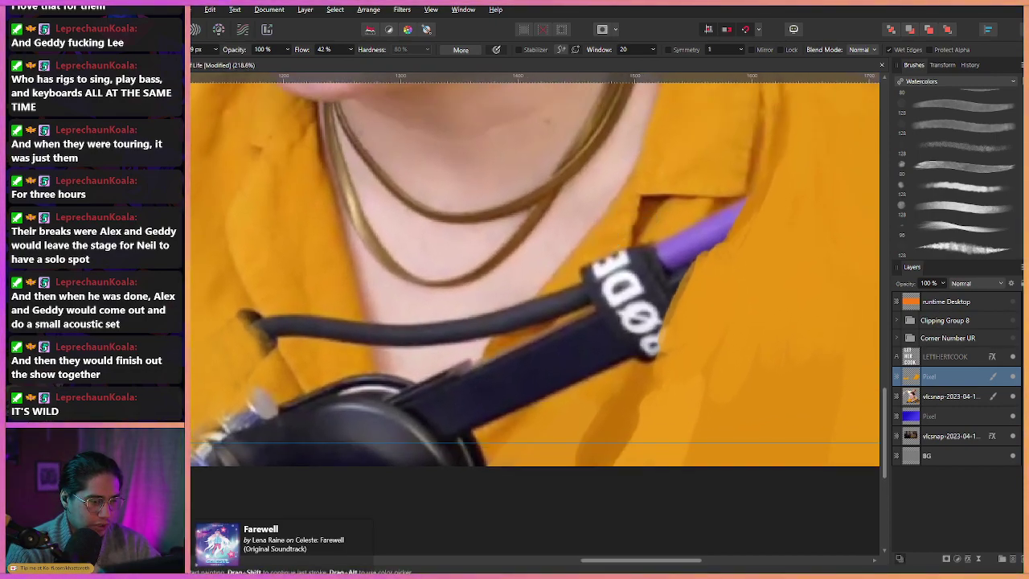
{"action": "mouse_move", "coordinate": [624, 257]}
{"action": "left_mouse_down"}
{"action": "mouse_move", "coordinate": [611, 294]}
{"action": "mouse_move", "coordinate": [581, 289]}
{"action": "mouse_move", "coordinate": [614, 277]}
{"action": "mouse_move", "coordinate": [589, 269]}
{"action": "mouse_move", "coordinate": [576, 292]}
{"action": "left_mouse_up"}
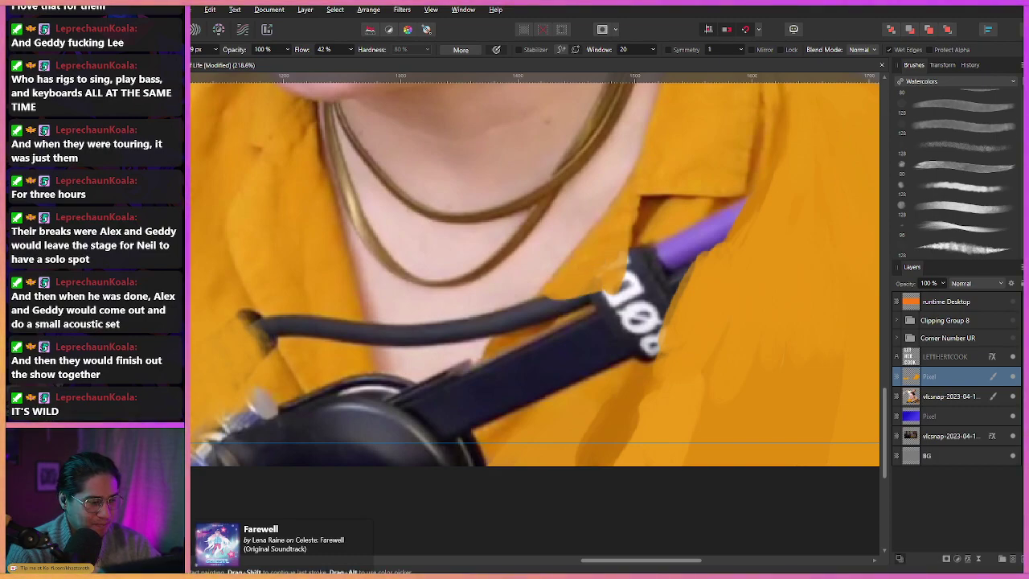
{"action": "left_click_drag", "start_coordinate": [620, 261], "coordinate": [591, 292]}
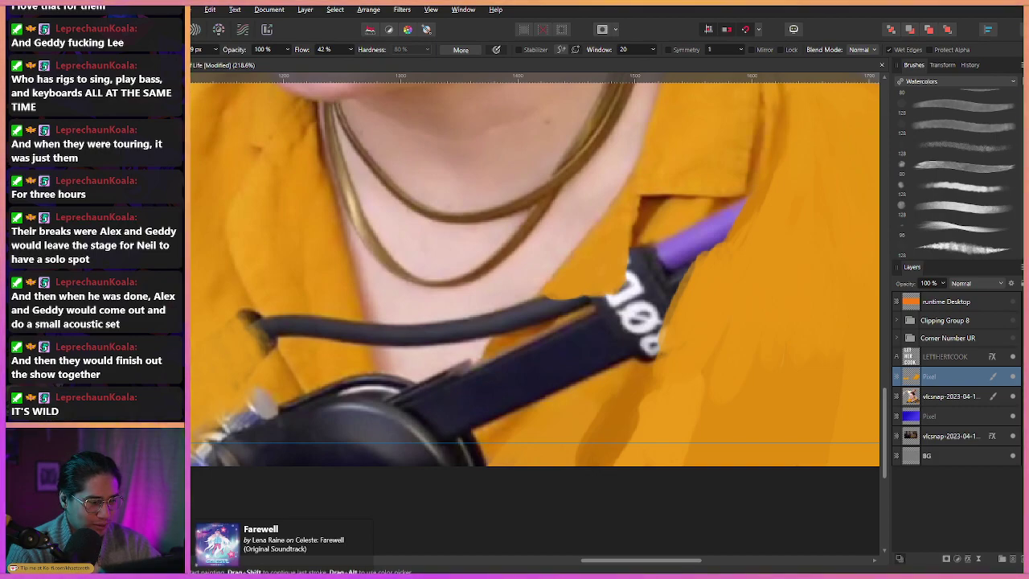
Cover the flat black boom arm and the rest of the RØDE strap with orange shirt colour up towards the collar.
{"action": "left_click_drag", "start_coordinate": [595, 290], "coordinate": [642, 242]}
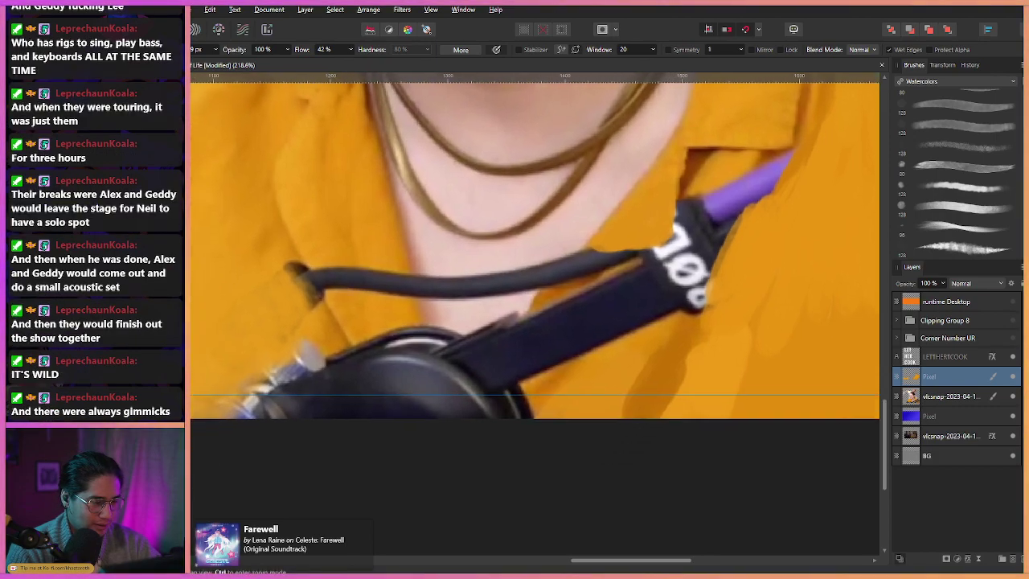
{"action": "mouse_move", "coordinate": [583, 304]}
{"action": "left_mouse_down"}
{"action": "mouse_move", "coordinate": [520, 372]}
{"action": "mouse_move", "coordinate": [539, 300]}
{"action": "mouse_move", "coordinate": [523, 360]}
{"action": "mouse_move", "coordinate": [511, 365]}
{"action": "mouse_move", "coordinate": [504, 408]}
{"action": "mouse_move", "coordinate": [527, 414]}
{"action": "left_mouse_up"}
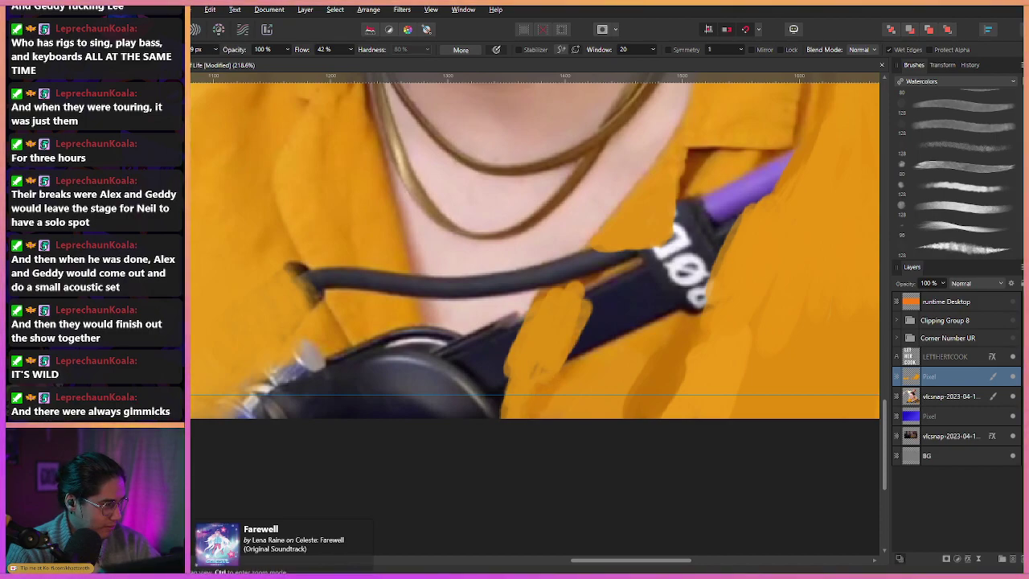
{"action": "left_click_drag", "start_coordinate": [573, 347], "coordinate": [559, 324]}
{"action": "left_click_drag", "start_coordinate": [581, 283], "coordinate": [563, 334]}
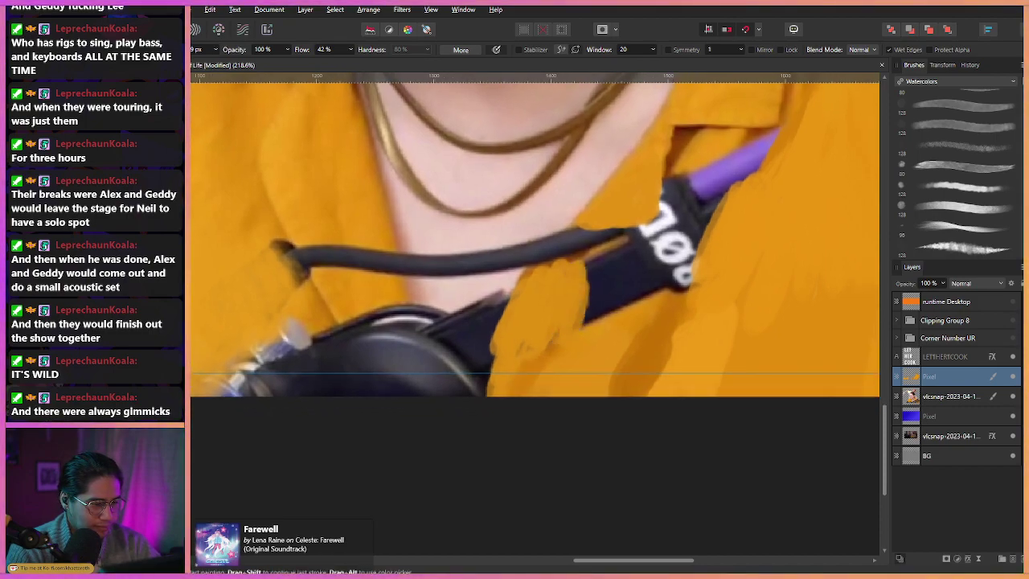
{"action": "mouse_move", "coordinate": [587, 256]}
{"action": "left_mouse_down"}
{"action": "mouse_move", "coordinate": [586, 321]}
{"action": "mouse_move", "coordinate": [627, 305]}
{"action": "left_mouse_up"}
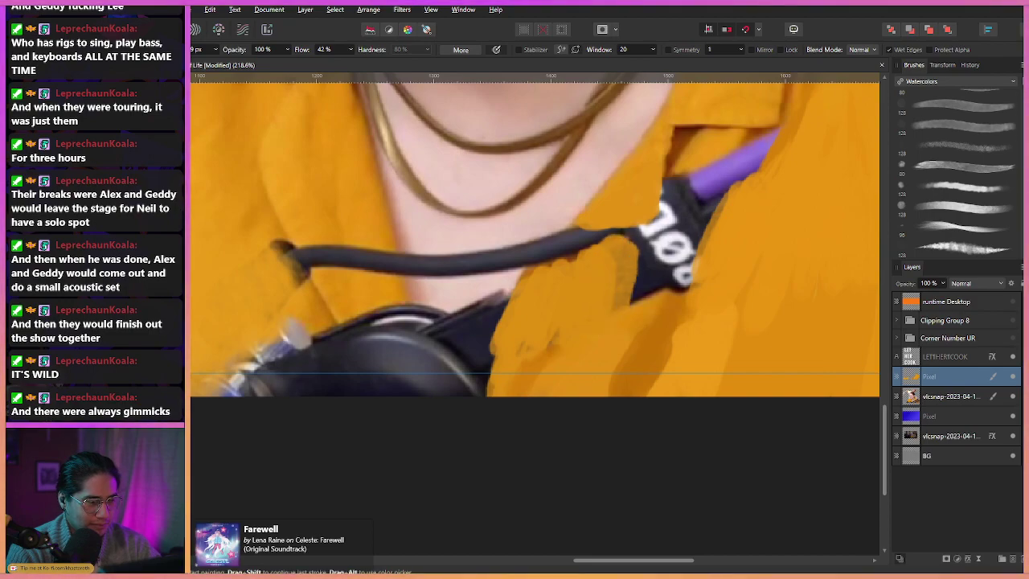
{"action": "mouse_move", "coordinate": [623, 259]}
{"action": "left_mouse_down"}
{"action": "mouse_move", "coordinate": [623, 296]}
{"action": "mouse_move", "coordinate": [588, 338]}
{"action": "left_mouse_up"}
{"action": "mouse_move", "coordinate": [599, 291]}
{"action": "left_mouse_down"}
{"action": "mouse_move", "coordinate": [609, 342]}
{"action": "mouse_move", "coordinate": [593, 287]}
{"action": "mouse_move", "coordinate": [609, 273]}
{"action": "mouse_move", "coordinate": [614, 283]}
{"action": "mouse_move", "coordinate": [557, 304]}
{"action": "mouse_move", "coordinate": [594, 271]}
{"action": "mouse_move", "coordinate": [599, 237]}
{"action": "mouse_move", "coordinate": [608, 299]}
{"action": "mouse_move", "coordinate": [621, 233]}
{"action": "mouse_move", "coordinate": [625, 282]}
{"action": "mouse_move", "coordinate": [643, 221]}
{"action": "left_mouse_up"}
{"action": "mouse_move", "coordinate": [637, 264]}
{"action": "left_mouse_down"}
{"action": "mouse_move", "coordinate": [595, 378]}
{"action": "mouse_move", "coordinate": [572, 322]}
{"action": "mouse_move", "coordinate": [607, 258]}
{"action": "mouse_move", "coordinate": [578, 285]}
{"action": "mouse_move", "coordinate": [610, 287]}
{"action": "mouse_move", "coordinate": [677, 254]}
{"action": "mouse_move", "coordinate": [711, 196]}
{"action": "left_mouse_up"}
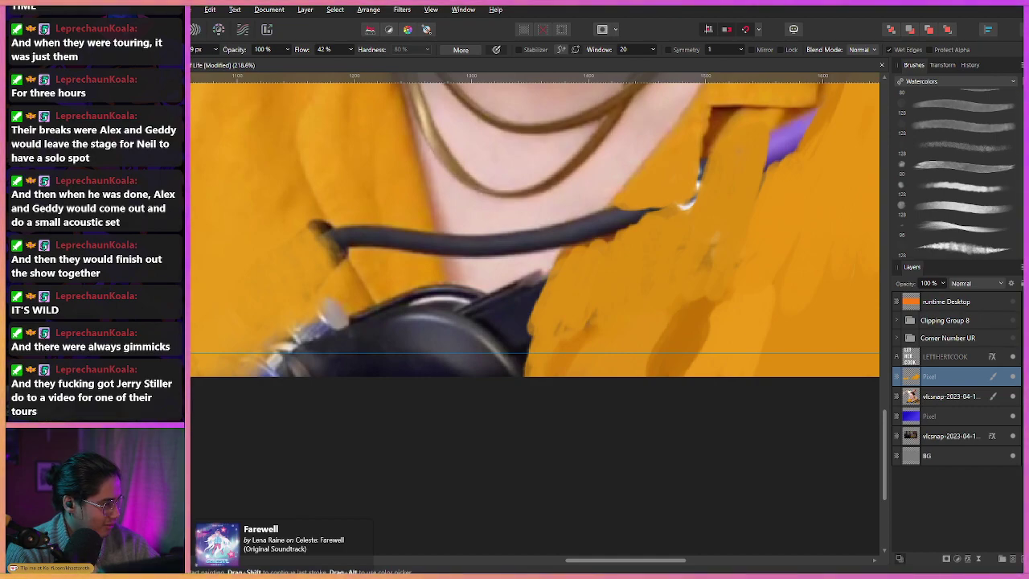
Paint orange over the remaining piece of purple boom arm below the collar.
{"action": "mouse_move", "coordinate": [563, 265]}
{"action": "left_mouse_down"}
{"action": "mouse_move", "coordinate": [539, 256]}
{"action": "mouse_move", "coordinate": [464, 361]}
{"action": "mouse_move", "coordinate": [398, 403]}
{"action": "left_mouse_up"}
{"action": "mouse_move", "coordinate": [609, 272]}
{"action": "left_mouse_down"}
{"action": "mouse_move", "coordinate": [606, 298]}
{"action": "mouse_move", "coordinate": [615, 278]}
{"action": "mouse_move", "coordinate": [640, 270]}
{"action": "mouse_move", "coordinate": [627, 252]}
{"action": "left_mouse_up"}
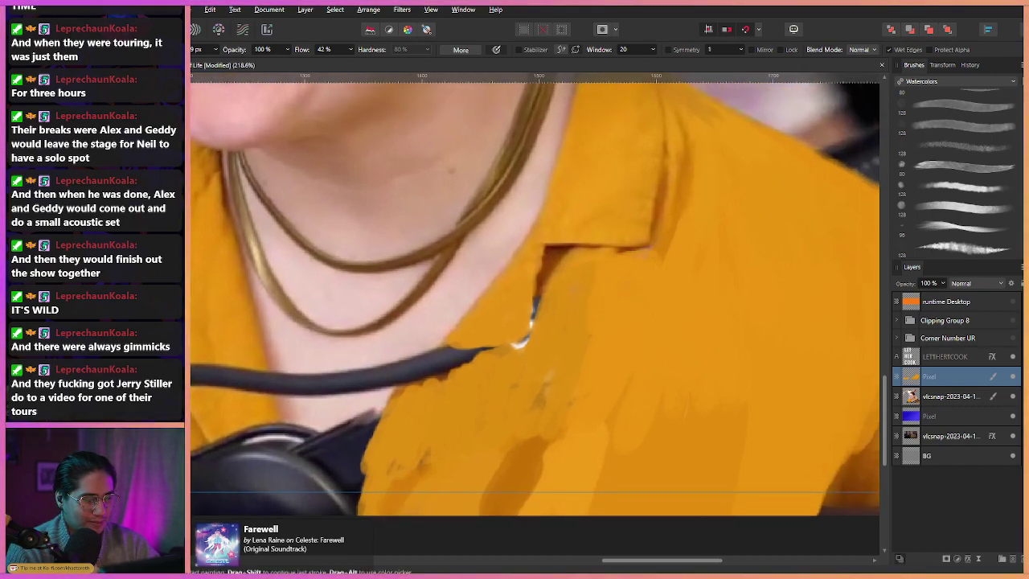
{"action": "left_click_drag", "start_coordinate": [554, 346], "coordinate": [593, 238]}
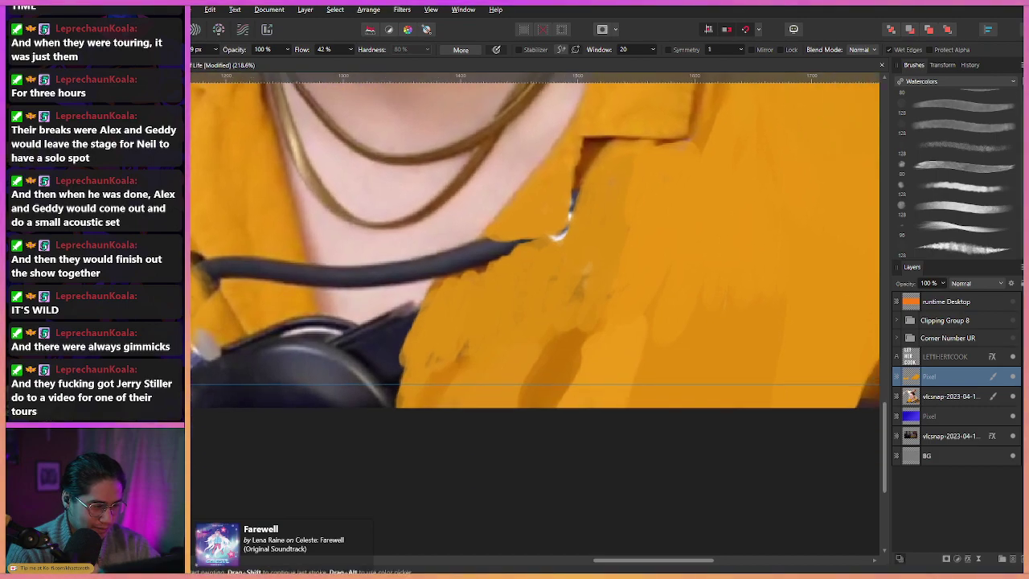
{"action": "mouse_move", "coordinate": [585, 273]}
{"action": "left_mouse_down"}
{"action": "mouse_move", "coordinate": [568, 341]}
{"action": "mouse_move", "coordinate": [542, 365]}
{"action": "mouse_move", "coordinate": [536, 390]}
{"action": "mouse_move", "coordinate": [556, 393]}
{"action": "left_mouse_up"}
{"action": "key", "text": "ctrl+1"}
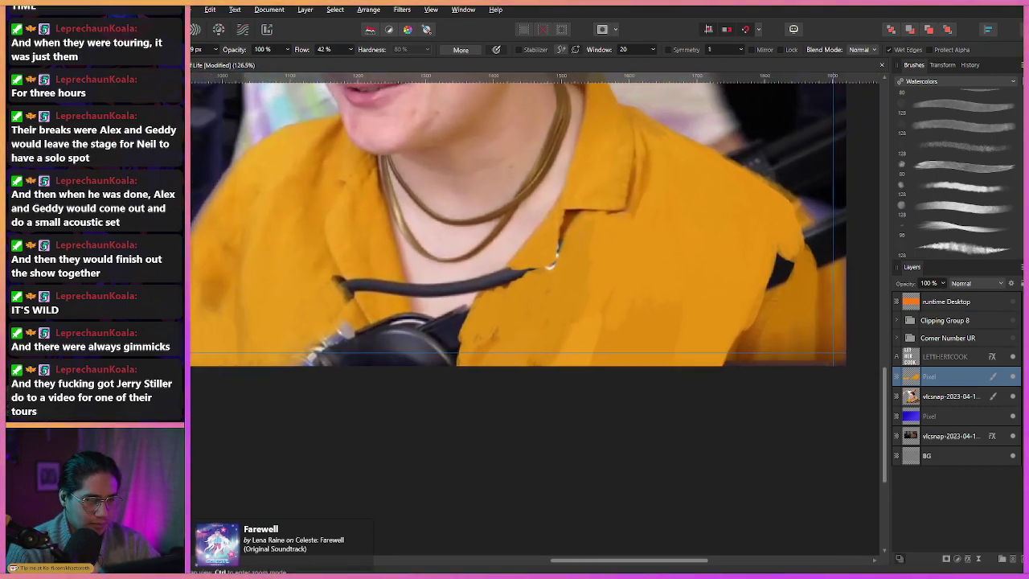
Paint a darker orange-brown shadow over the black arm fragment between torso and sleeve, continuing it down along the sleeve crease.
{"action": "mouse_move", "coordinate": [714, 299]}
{"action": "left_mouse_down"}
{"action": "mouse_move", "coordinate": [759, 286]}
{"action": "mouse_move", "coordinate": [598, 302]}
{"action": "mouse_move", "coordinate": [653, 302]}
{"action": "left_mouse_up"}
{"action": "mouse_move", "coordinate": [681, 233]}
{"action": "left_mouse_down"}
{"action": "mouse_move", "coordinate": [662, 282]}
{"action": "mouse_move", "coordinate": [677, 223]}
{"action": "mouse_move", "coordinate": [684, 282]}
{"action": "mouse_move", "coordinate": [718, 172]}
{"action": "left_mouse_up"}
{"action": "mouse_move", "coordinate": [628, 353]}
{"action": "left_mouse_down"}
{"action": "mouse_move", "coordinate": [649, 324]}
{"action": "mouse_move", "coordinate": [608, 376]}
{"action": "left_mouse_up"}
{"action": "mouse_move", "coordinate": [640, 322]}
{"action": "left_mouse_down"}
{"action": "mouse_move", "coordinate": [624, 344]}
{"action": "mouse_move", "coordinate": [670, 259]}
{"action": "left_mouse_up"}
{"action": "left_click_drag", "start_coordinate": [664, 303], "coordinate": [674, 252]}
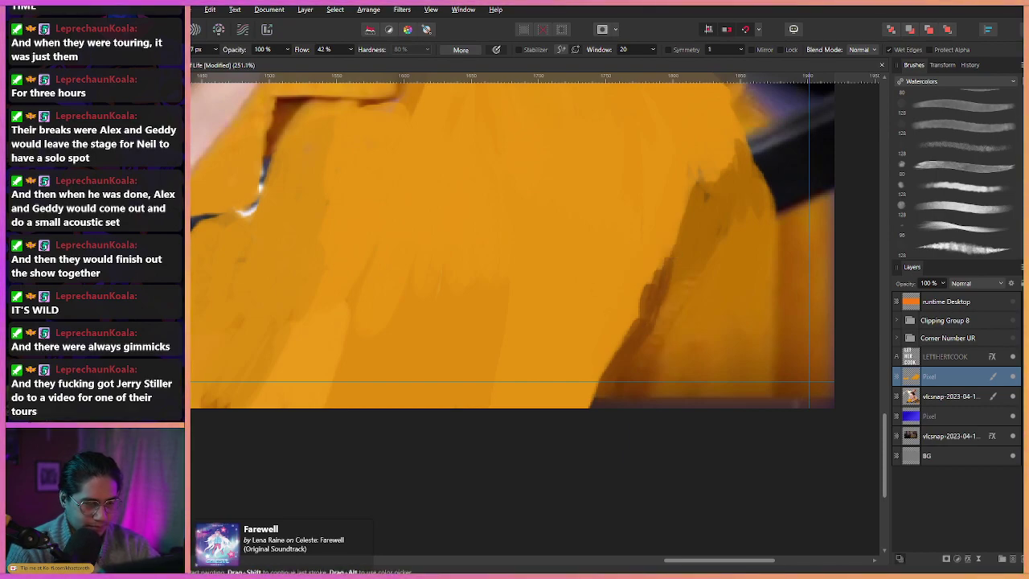
{"action": "left_click_drag", "start_coordinate": [648, 283], "coordinate": [641, 311]}
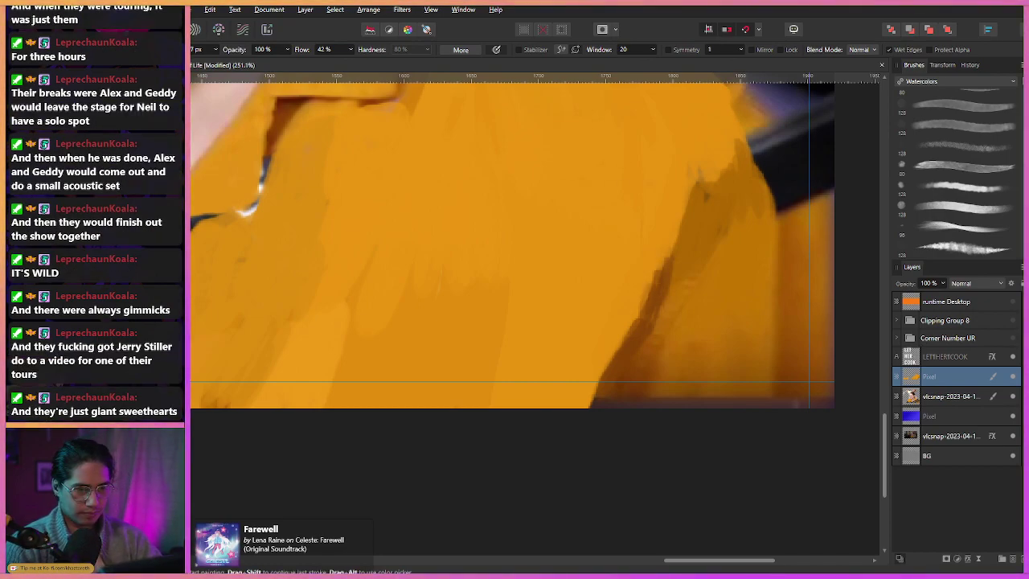
{"action": "left_click", "coordinate": [957, 126]}
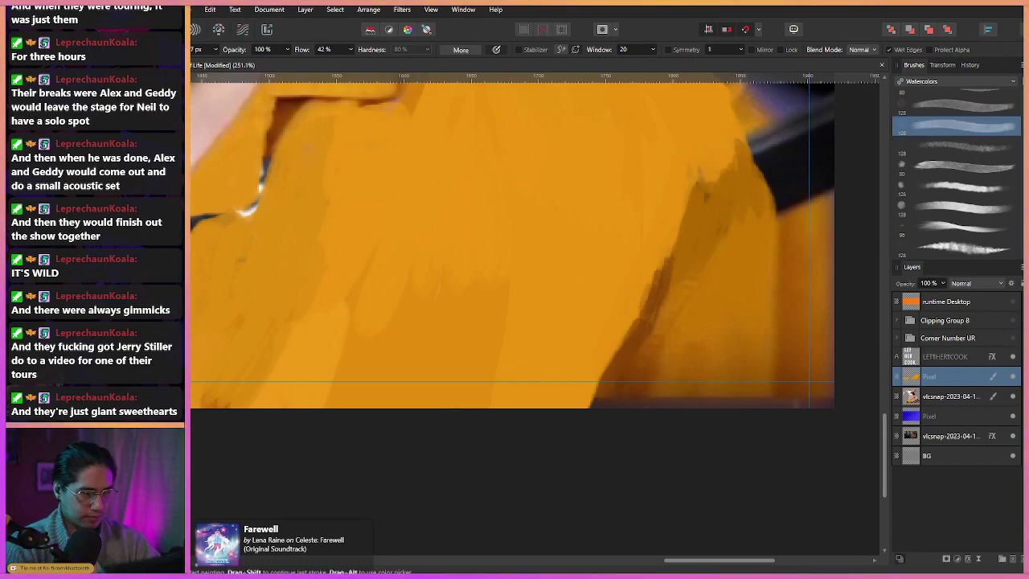
{"action": "left_click_drag", "start_coordinate": [679, 221], "coordinate": [661, 265]}
{"action": "key", "text": "ctrl+z"}
{"action": "left_click_drag", "start_coordinate": [630, 226], "coordinate": [615, 225]}
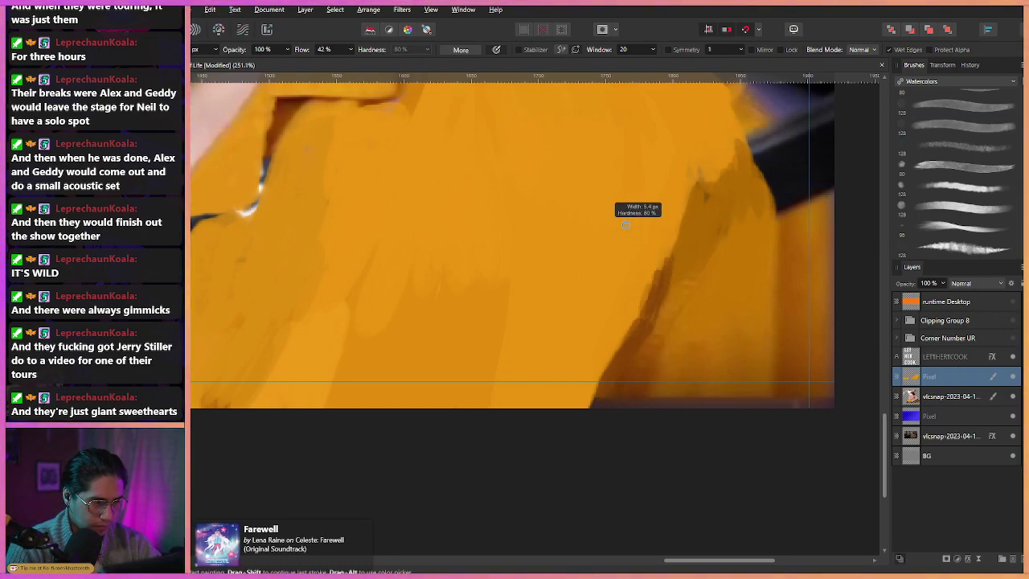
{"action": "left_click_drag", "start_coordinate": [650, 267], "coordinate": [627, 318]}
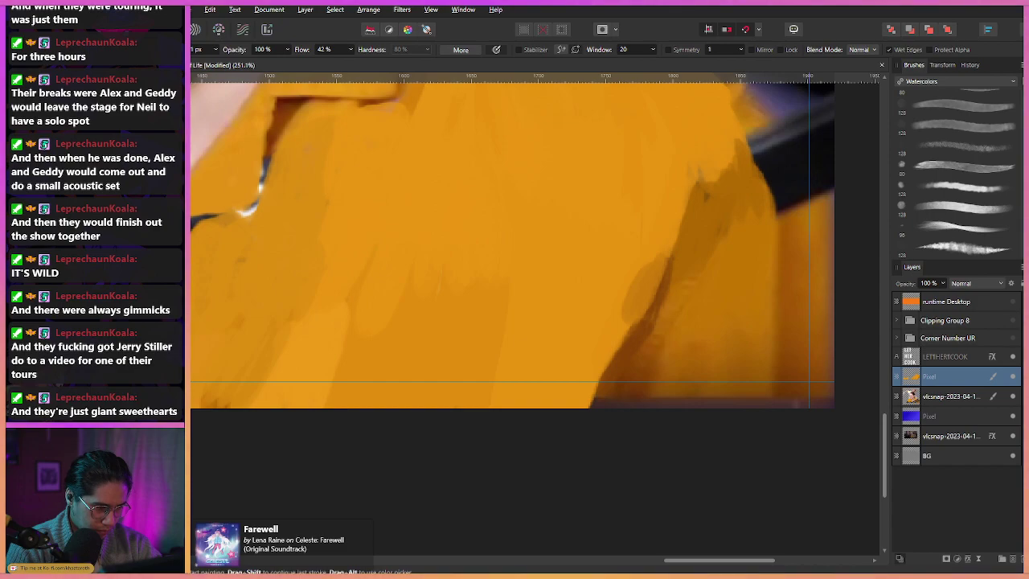
{"action": "key", "text": "ctrl+z"}
{"action": "left_click_drag", "start_coordinate": [647, 306], "coordinate": [655, 262]}
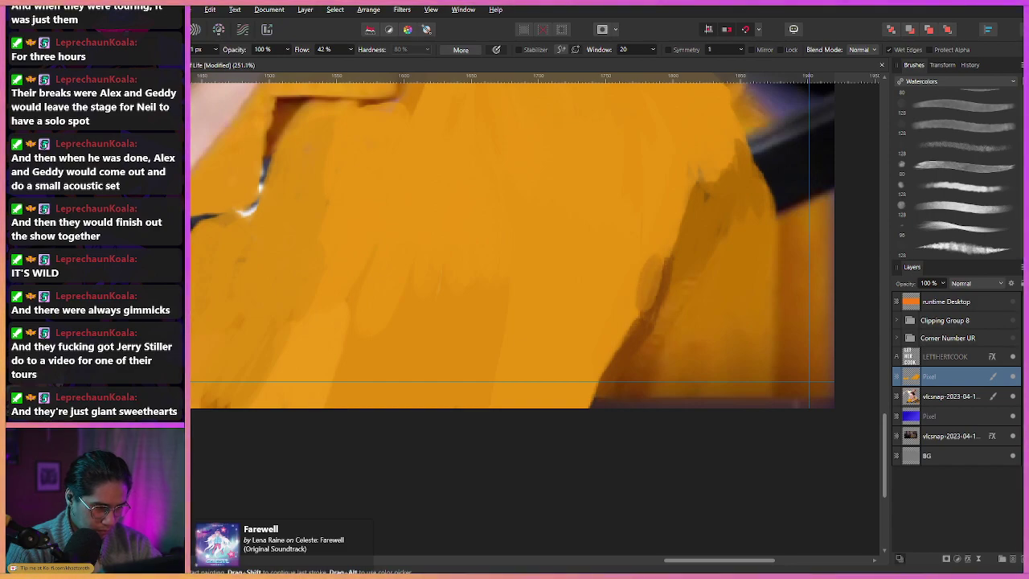
{"action": "key", "text": "ctrl+z"}
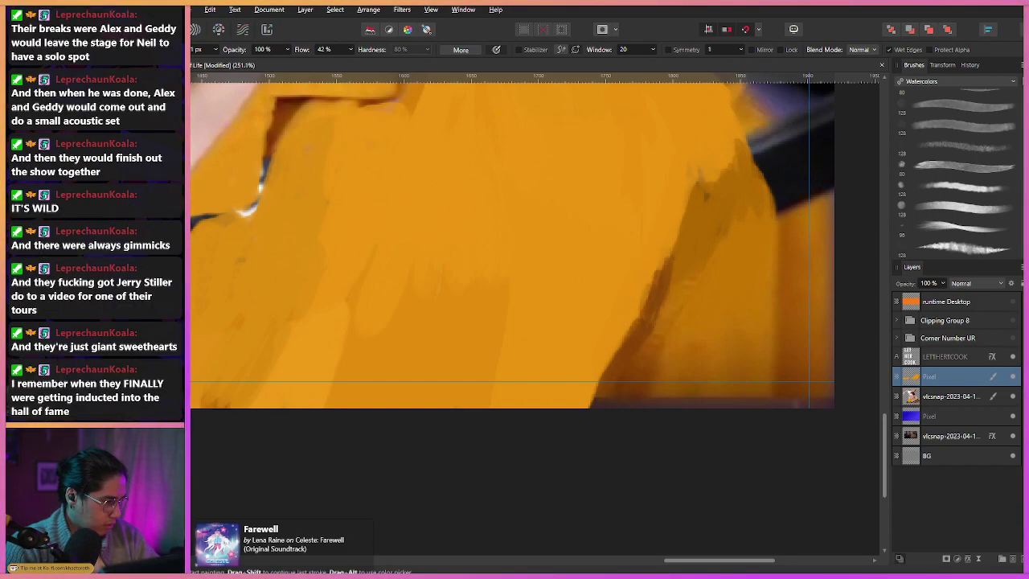
Blend the sleeve crease and the upper end of its shadow with the Paint Mixer Brush, cleaning and reloading it between strokes.
{"action": "key", "text": "b"}
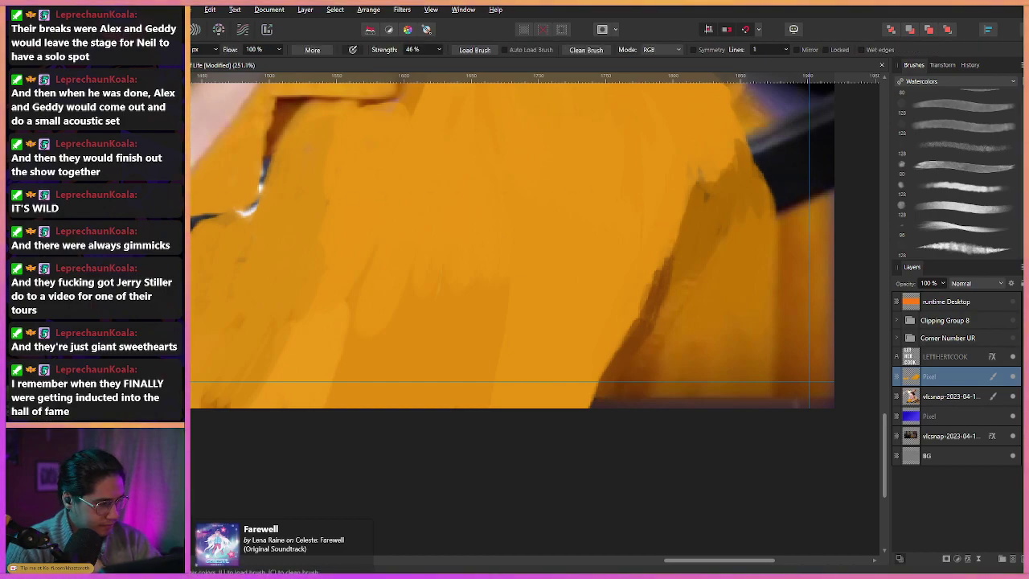
{"action": "mouse_move", "coordinate": [661, 271]}
{"action": "left_mouse_down"}
{"action": "mouse_move", "coordinate": [625, 345]}
{"action": "mouse_move", "coordinate": [670, 250]}
{"action": "mouse_move", "coordinate": [690, 170]}
{"action": "mouse_move", "coordinate": [696, 201]}
{"action": "left_mouse_up"}
{"action": "mouse_move", "coordinate": [702, 178]}
{"action": "left_mouse_down"}
{"action": "mouse_move", "coordinate": [699, 206]}
{"action": "mouse_move", "coordinate": [720, 191]}
{"action": "left_mouse_up"}
{"action": "left_click", "coordinate": [586, 50]}
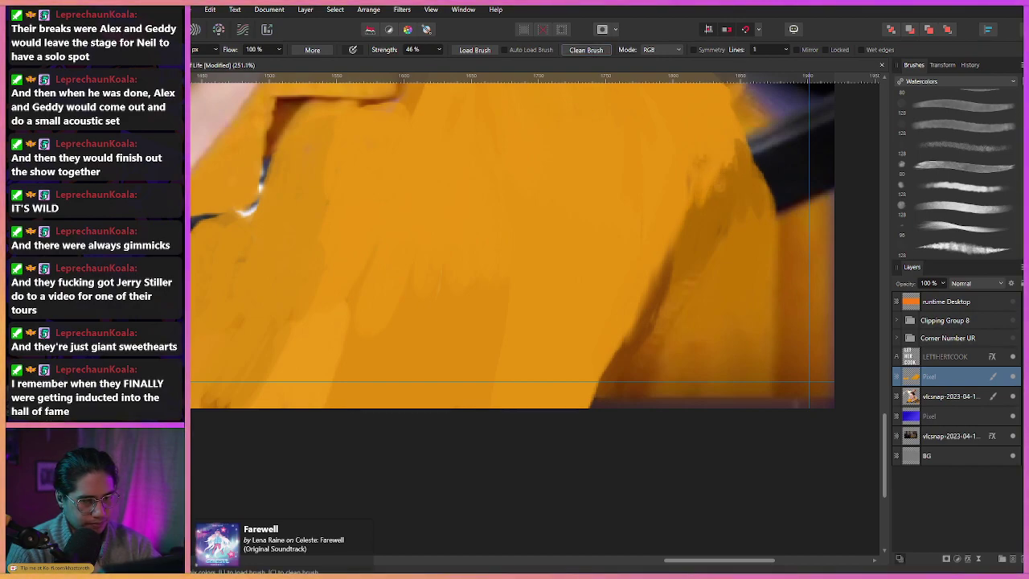
{"action": "mouse_move", "coordinate": [725, 156]}
{"action": "left_mouse_down"}
{"action": "mouse_move", "coordinate": [727, 173]}
{"action": "mouse_move", "coordinate": [744, 160]}
{"action": "left_mouse_up"}
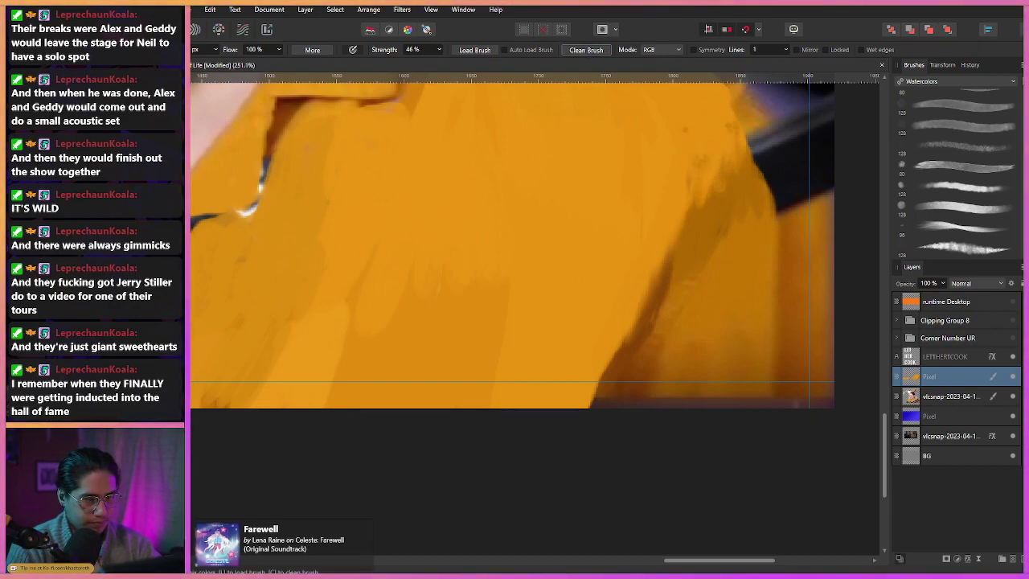
{"action": "key", "text": "l"}
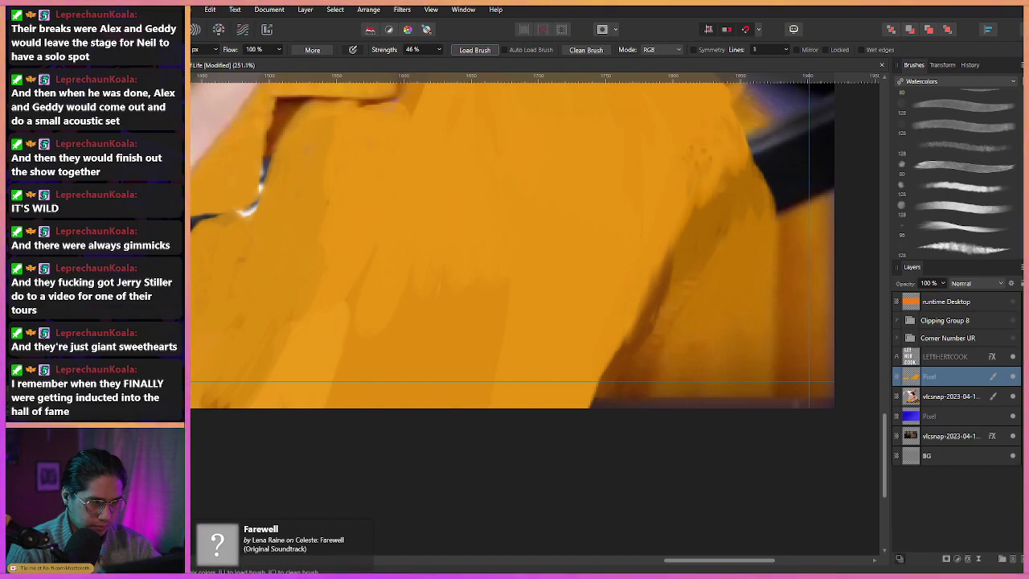
{"action": "key", "text": "c"}
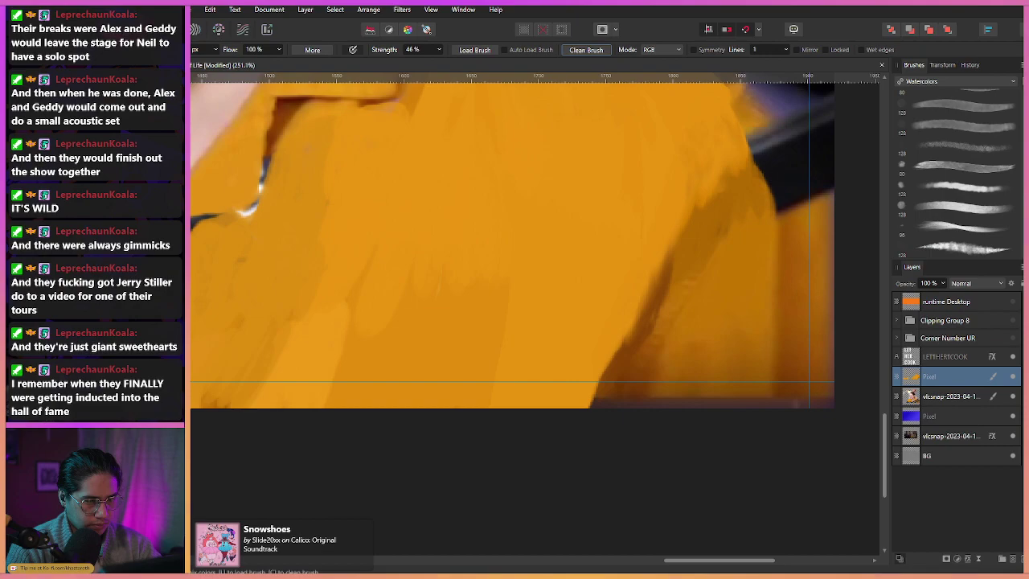
{"action": "key", "text": "l"}
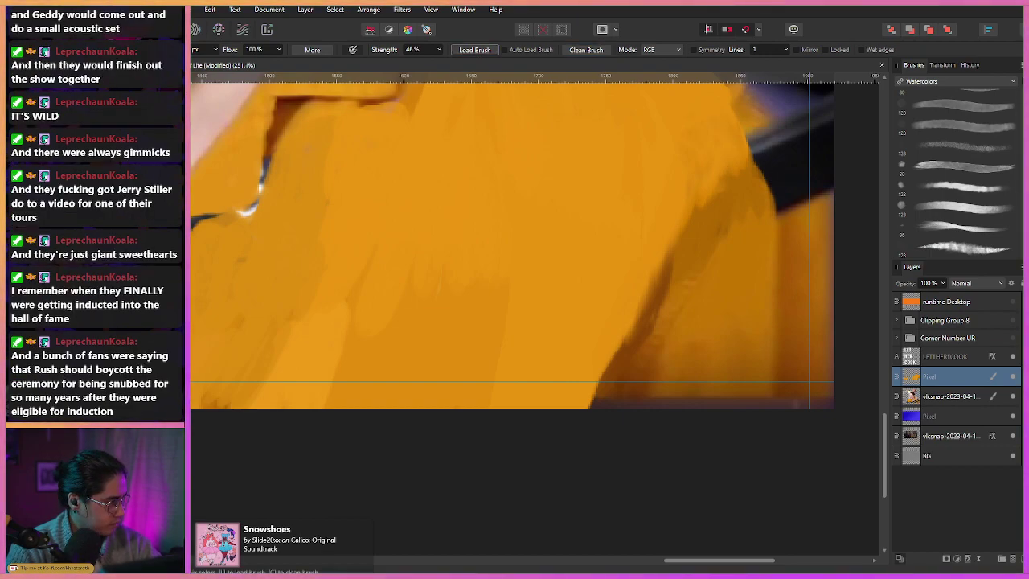
Blend the lower edge of the torso into the sleeve shadow down to the photo's bottom edge with the Paint Mixer Brush.
{"action": "left_click_drag", "start_coordinate": [686, 326], "coordinate": [690, 378]}
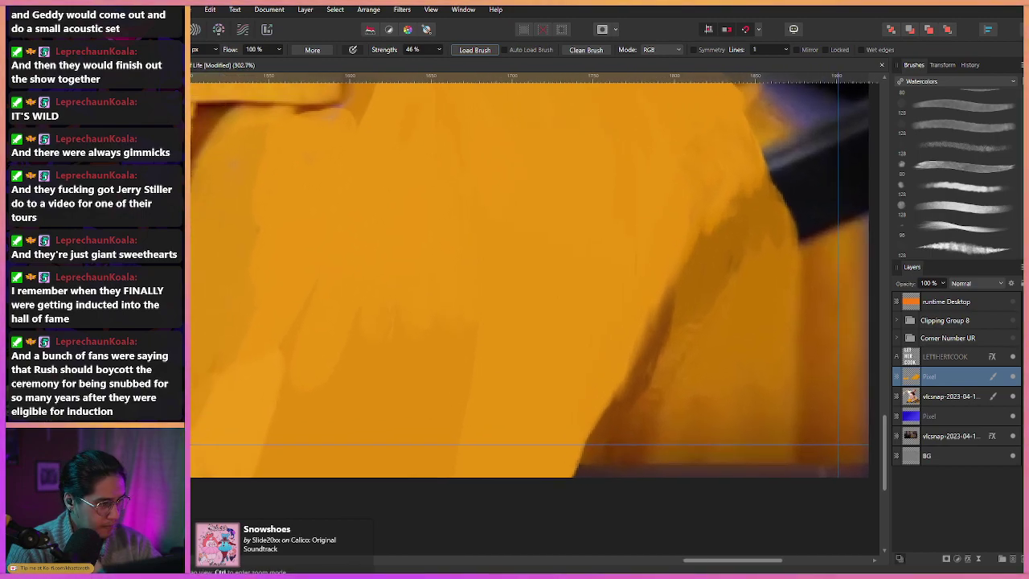
{"action": "left_click_drag", "start_coordinate": [615, 426], "coordinate": [647, 357]}
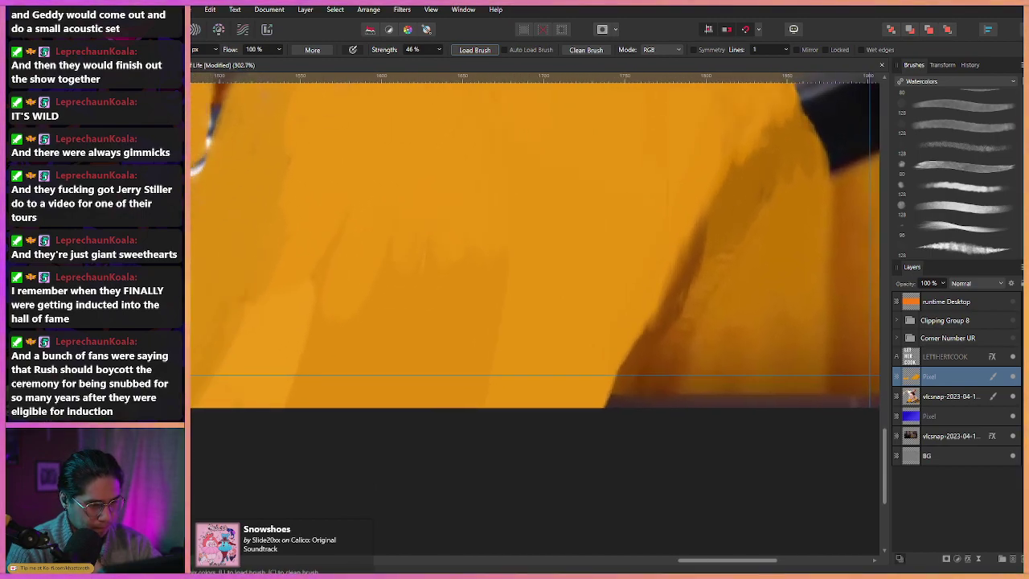
{"action": "left_click_drag", "start_coordinate": [653, 315], "coordinate": [608, 404]}
{"action": "left_click_drag", "start_coordinate": [631, 354], "coordinate": [605, 407]}
{"action": "scroll", "coordinate": [536, 276], "scroll_direction": "down", "scroll_amount": 2}
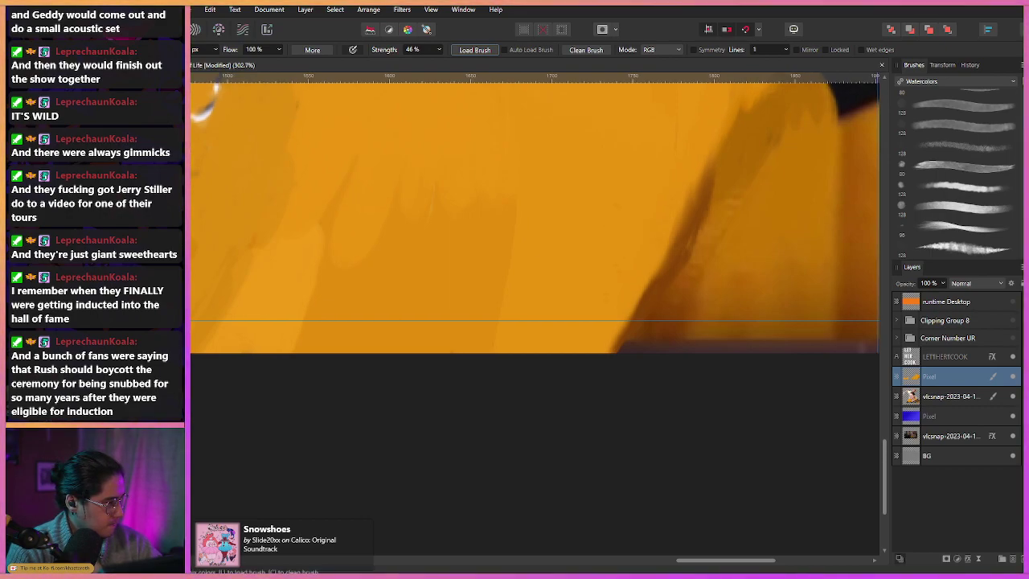
{"action": "left_click_drag", "start_coordinate": [623, 325], "coordinate": [625, 349]}
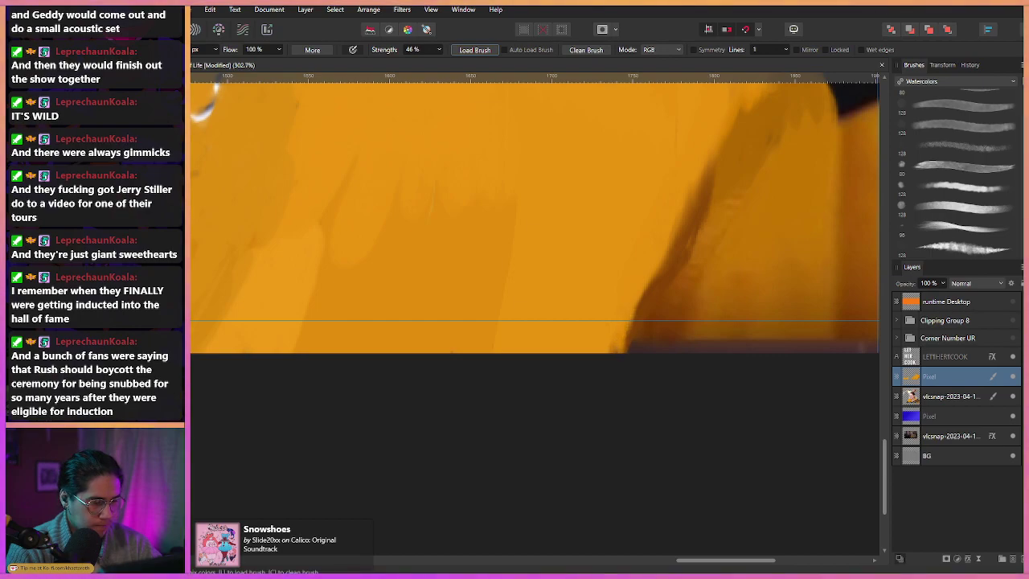
Switch to the Paint Brush, choose a Watercolors brush with 40 % flow, and touch up the orange across the chest and shoulder tip.
{"action": "mouse_move", "coordinate": [547, 208]}
{"action": "left_mouse_down"}
{"action": "mouse_move", "coordinate": [482, 208]}
{"action": "mouse_move", "coordinate": [574, 260]}
{"action": "mouse_move", "coordinate": [580, 279]}
{"action": "mouse_move", "coordinate": [564, 279]}
{"action": "mouse_move", "coordinate": [582, 297]}
{"action": "left_mouse_up"}
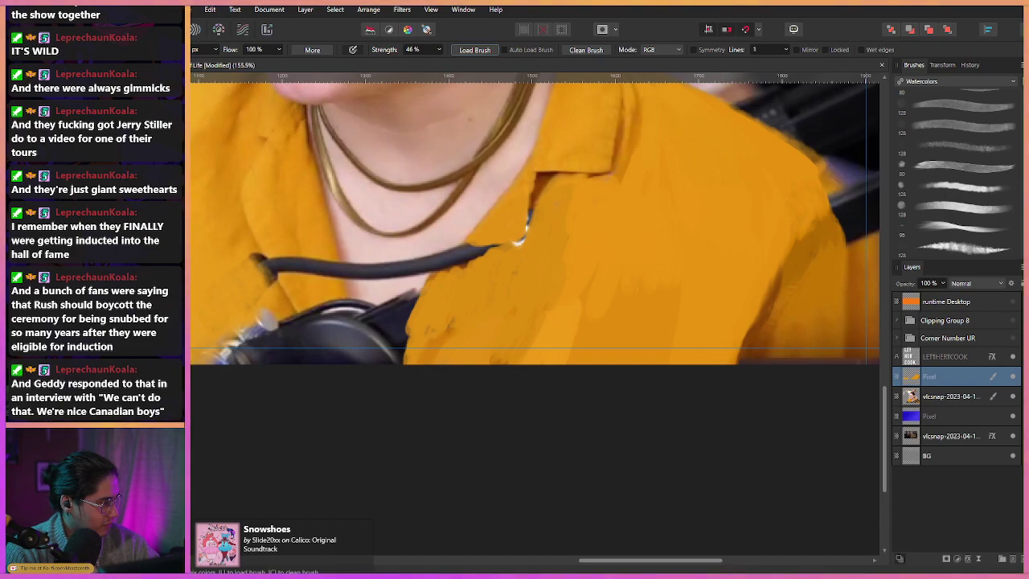
{"action": "key", "text": "space"}
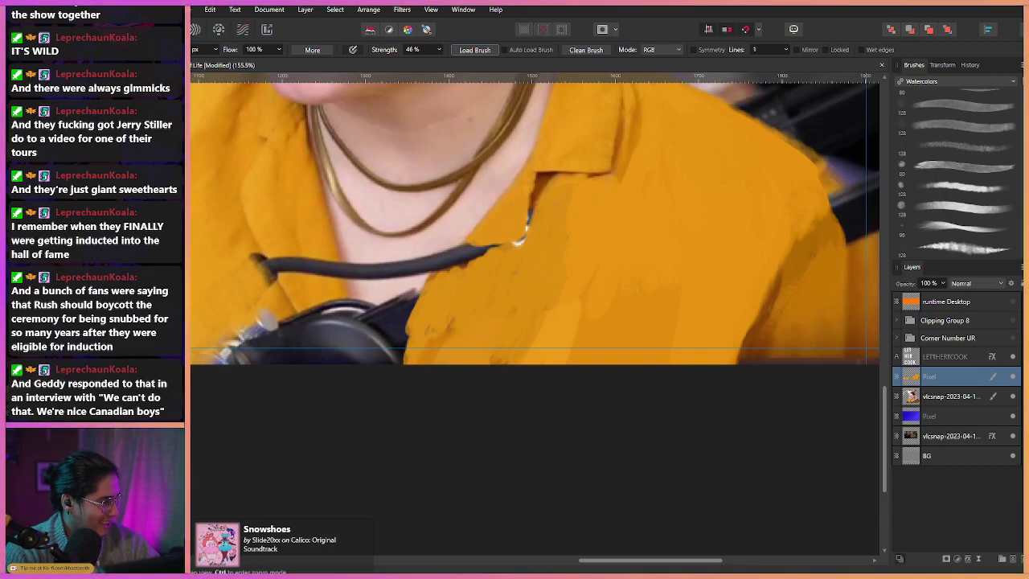
{"action": "mouse_move", "coordinate": [563, 242]}
{"action": "left_mouse_down"}
{"action": "mouse_move", "coordinate": [508, 221]}
{"action": "mouse_move", "coordinate": [451, 229]}
{"action": "mouse_move", "coordinate": [609, 358]}
{"action": "left_mouse_up"}
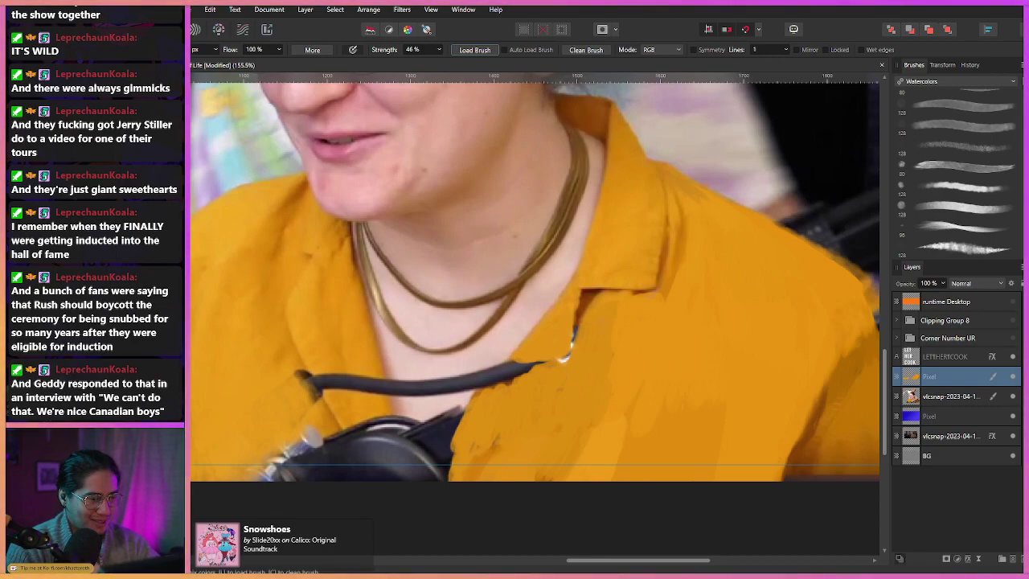
{"action": "left_click_drag", "start_coordinate": [579, 322], "coordinate": [488, 300]}
{"action": "key", "text": "b"}
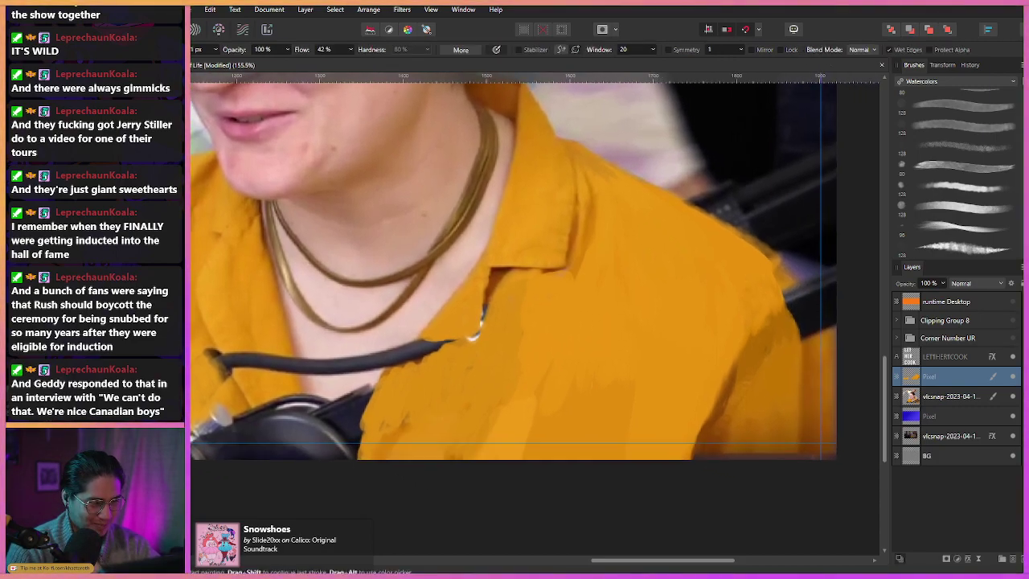
{"action": "left_click_drag", "start_coordinate": [599, 340], "coordinate": [482, 331]}
{"action": "scroll", "coordinate": [483, 331], "scroll_direction": "up", "scroll_amount": 2}
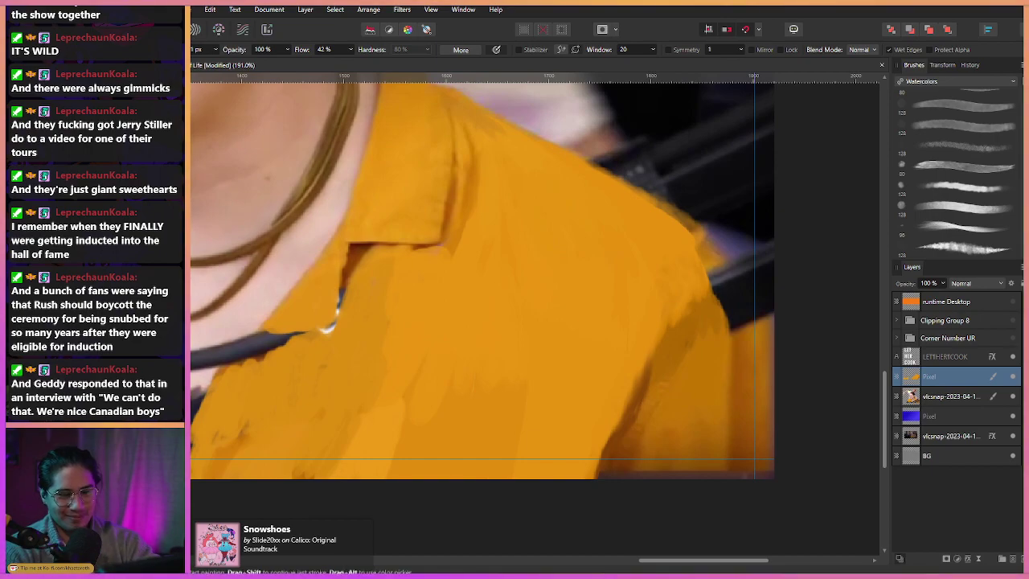
{"action": "scroll", "coordinate": [957, 169], "scroll_direction": "up", "scroll_amount": 2}
{"action": "left_click", "coordinate": [957, 141]}
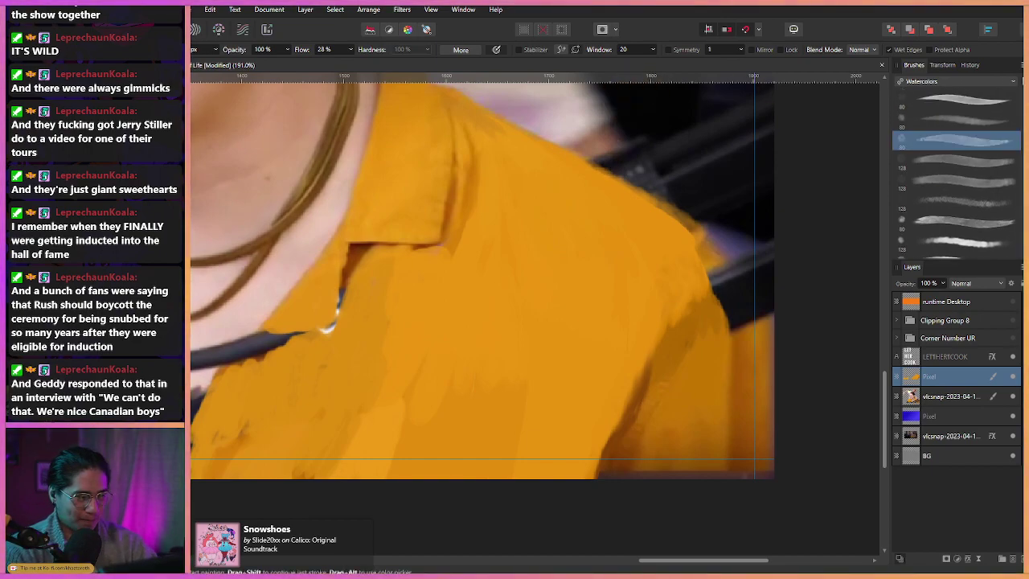
{"action": "left_click", "coordinate": [957, 119]}
{"action": "left_click_drag", "start_coordinate": [603, 245], "coordinate": [579, 226]}
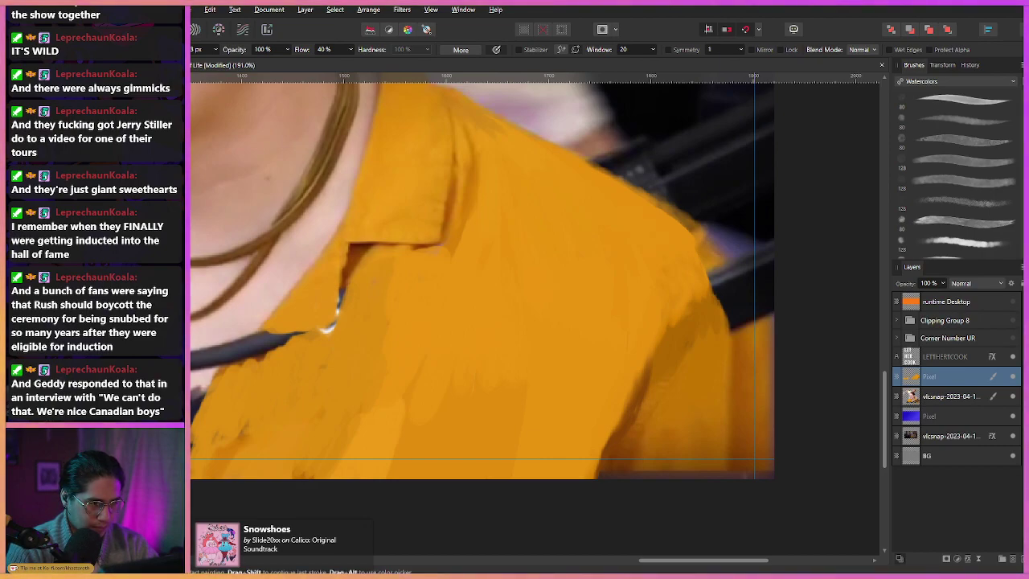
{"action": "left_click_drag", "start_coordinate": [706, 271], "coordinate": [711, 288]}
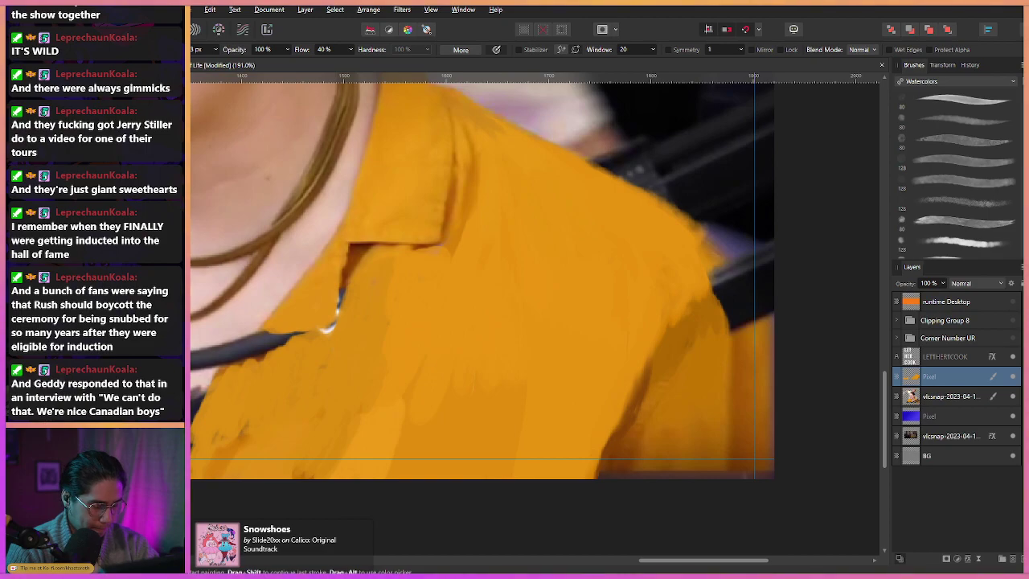
Erase the ragged paint along the shoulder's outer edge and repaint the shoulder tip in orange.
{"action": "key", "text": "e"}
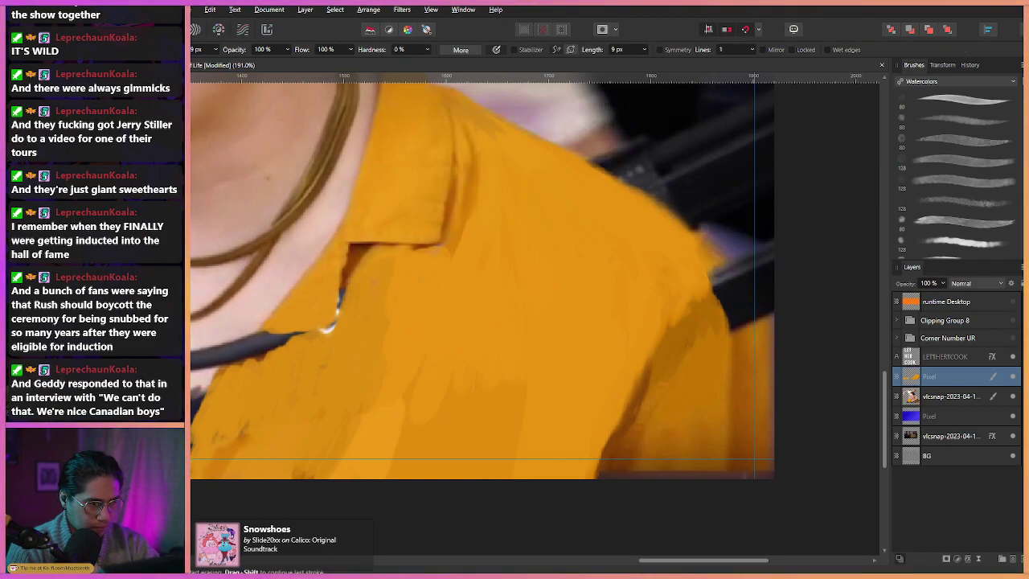
{"action": "left_click_drag", "start_coordinate": [716, 306], "coordinate": [708, 278]}
{"action": "left_click_drag", "start_coordinate": [688, 239], "coordinate": [665, 206]}
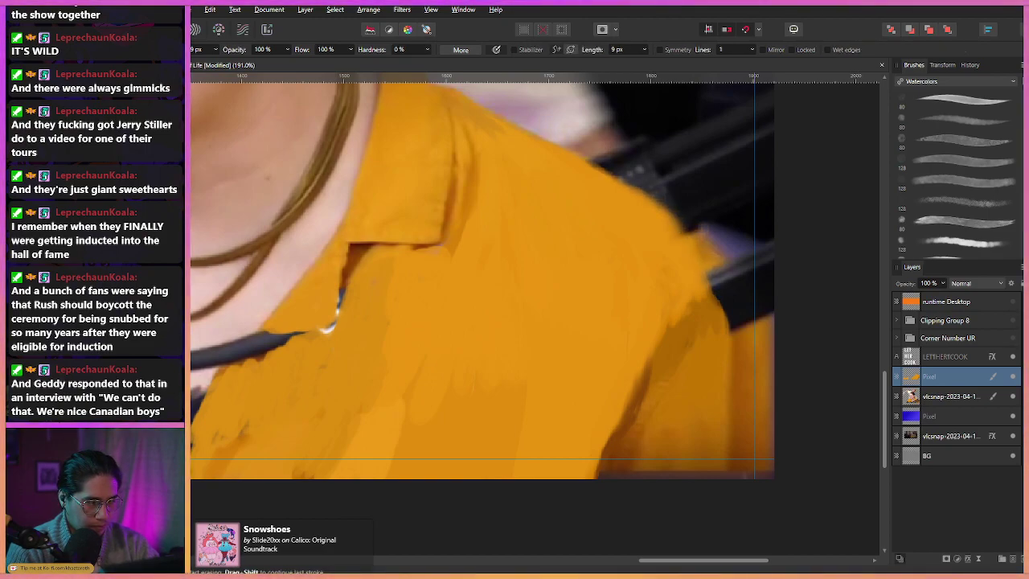
{"action": "key", "text": "b"}
{"action": "left_click_drag", "start_coordinate": [706, 288], "coordinate": [728, 271]}
{"action": "left_click_drag", "start_coordinate": [678, 225], "coordinate": [695, 235]}
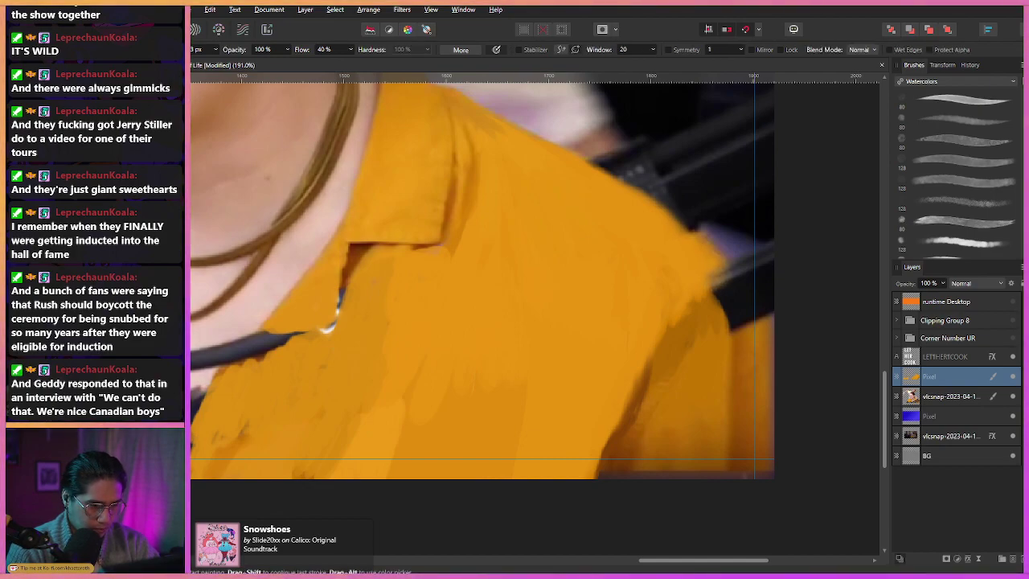
Paint darker orange over the black arm beside the sleeve and the purple strip at its lower end, extending the sleeve to the photo's edge.
{"action": "mouse_move", "coordinate": [737, 323]}
{"action": "left_mouse_down"}
{"action": "mouse_move", "coordinate": [728, 292]}
{"action": "mouse_move", "coordinate": [768, 312]}
{"action": "mouse_move", "coordinate": [740, 296]}
{"action": "mouse_move", "coordinate": [760, 305]}
{"action": "left_mouse_up"}
{"action": "mouse_move", "coordinate": [716, 334]}
{"action": "left_mouse_down"}
{"action": "mouse_move", "coordinate": [724, 472]}
{"action": "mouse_move", "coordinate": [714, 475]}
{"action": "mouse_move", "coordinate": [772, 468]}
{"action": "left_mouse_up"}
{"action": "mouse_move", "coordinate": [724, 450]}
{"action": "left_mouse_down"}
{"action": "mouse_move", "coordinate": [742, 358]}
{"action": "mouse_move", "coordinate": [690, 383]}
{"action": "mouse_move", "coordinate": [712, 359]}
{"action": "mouse_move", "coordinate": [716, 381]}
{"action": "left_mouse_up"}
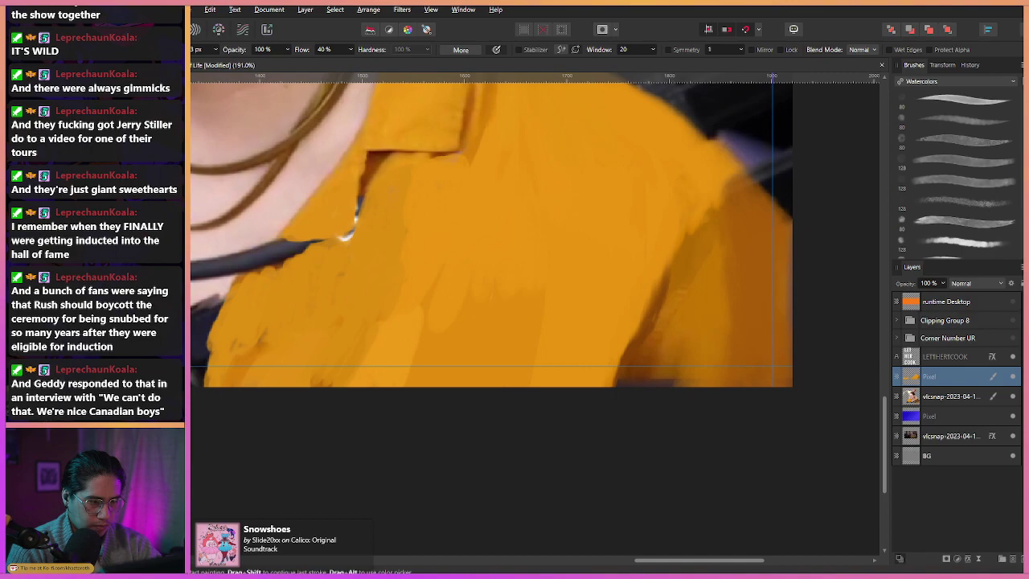
{"action": "mouse_move", "coordinate": [657, 344]}
{"action": "left_mouse_down"}
{"action": "mouse_move", "coordinate": [641, 381]}
{"action": "mouse_move", "coordinate": [679, 380]}
{"action": "left_mouse_up"}
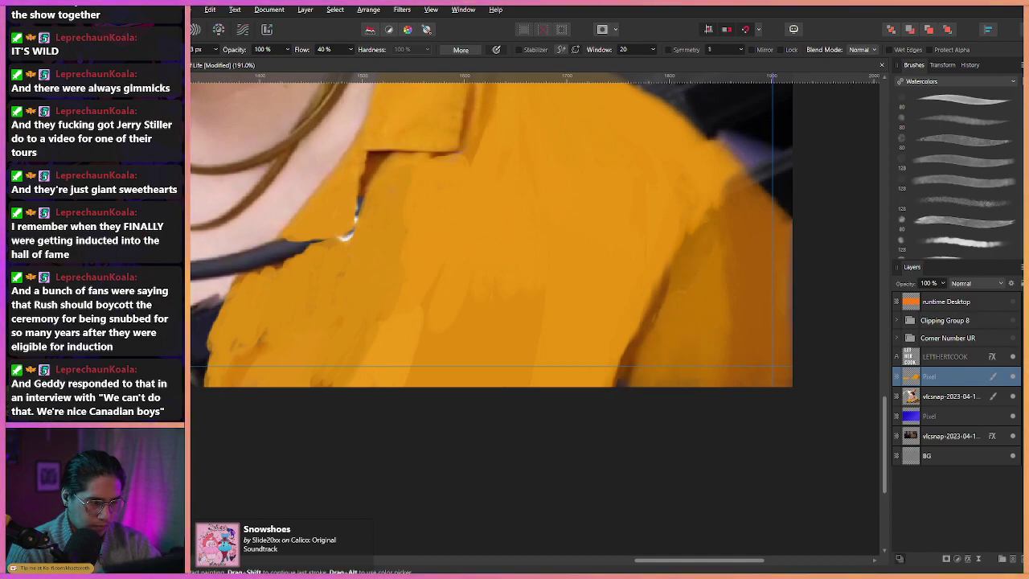
Refine the shadowed crease between torso and sleeve down to the photo's bottom edge and even out the sleeve's shading.
{"action": "left_click_drag", "start_coordinate": [659, 308], "coordinate": [631, 382]}
{"action": "left_click_drag", "start_coordinate": [635, 346], "coordinate": [624, 383]}
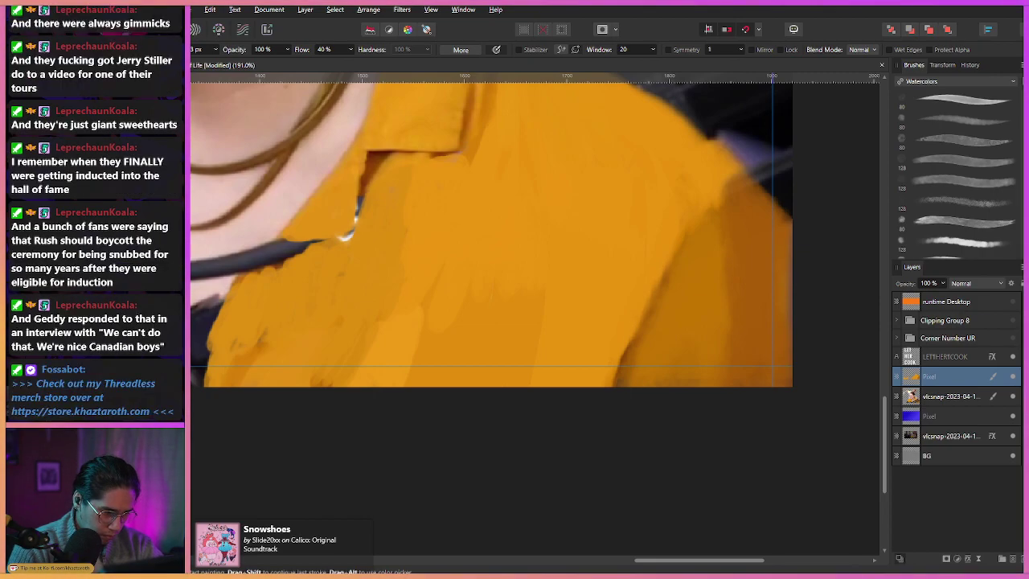
{"action": "left_click_drag", "start_coordinate": [628, 349], "coordinate": [616, 384]}
{"action": "left_click_drag", "start_coordinate": [611, 321], "coordinate": [555, 330]}
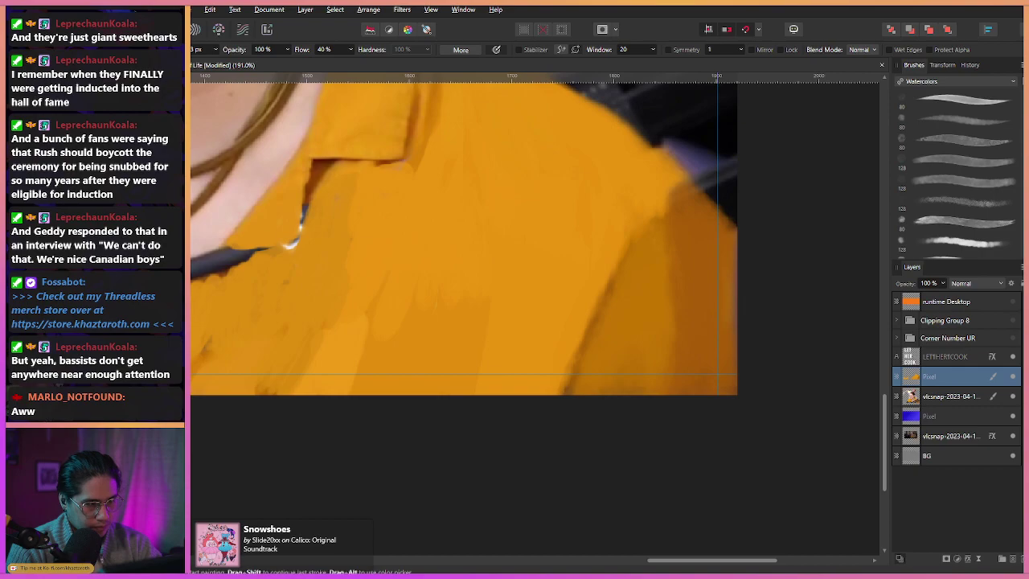
{"action": "left_click_drag", "start_coordinate": [675, 205], "coordinate": [671, 318]}
{"action": "key", "text": "ctrl+z"}
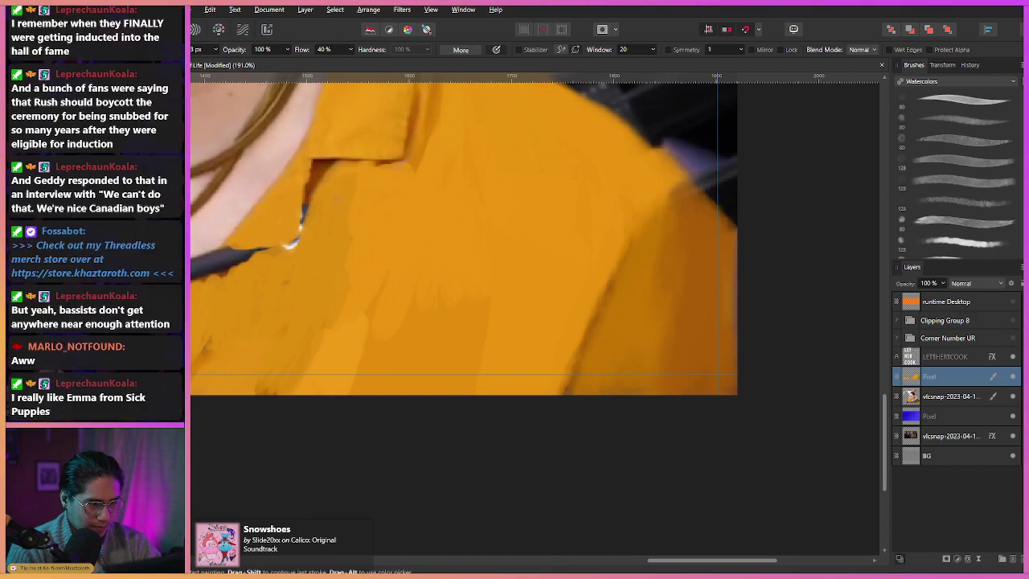
Sample the shirt's orange and paint over the uneven light and dark patches on the chest below the collar.
{"action": "left_click_drag", "start_coordinate": [583, 273], "coordinate": [510, 273]}
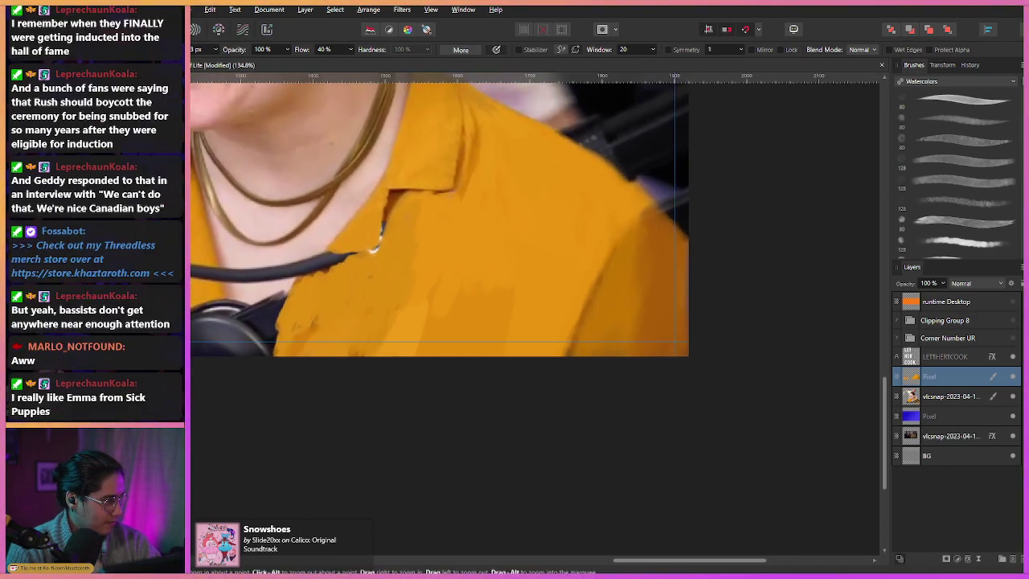
{"action": "left_click_drag", "start_coordinate": [422, 226], "coordinate": [535, 275]}
{"action": "scroll", "coordinate": [496, 233], "scroll_direction": "down", "scroll_amount": 3}
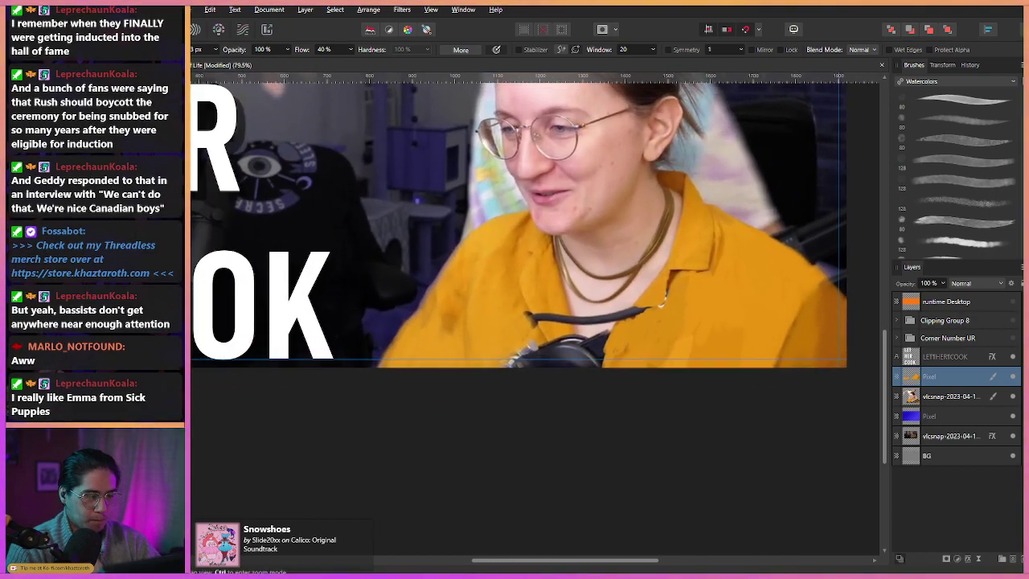
{"action": "scroll", "coordinate": [740, 312], "scroll_direction": "up", "scroll_amount": 5}
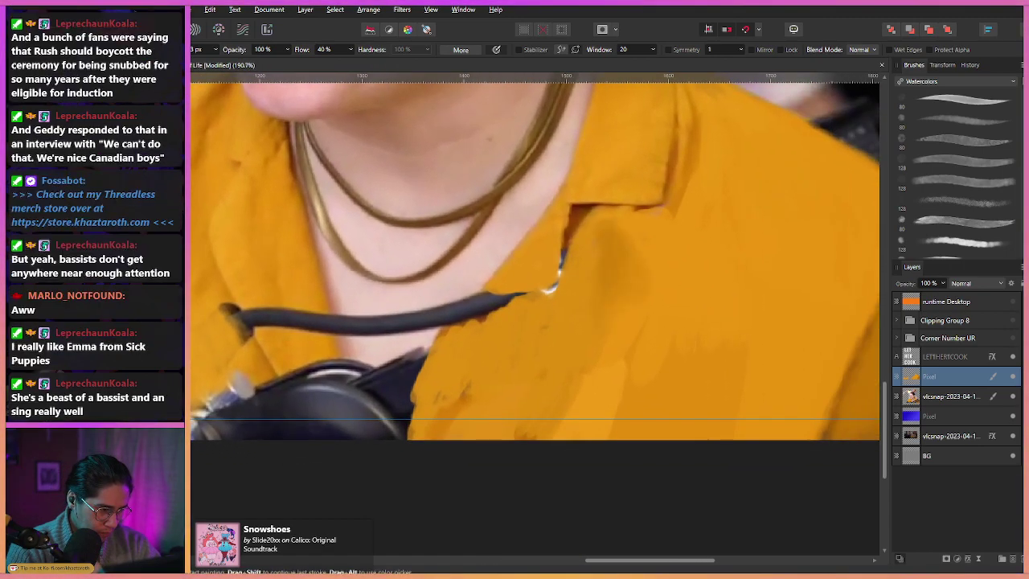
{"action": "left_click_drag", "start_coordinate": [619, 229], "coordinate": [618, 293]}
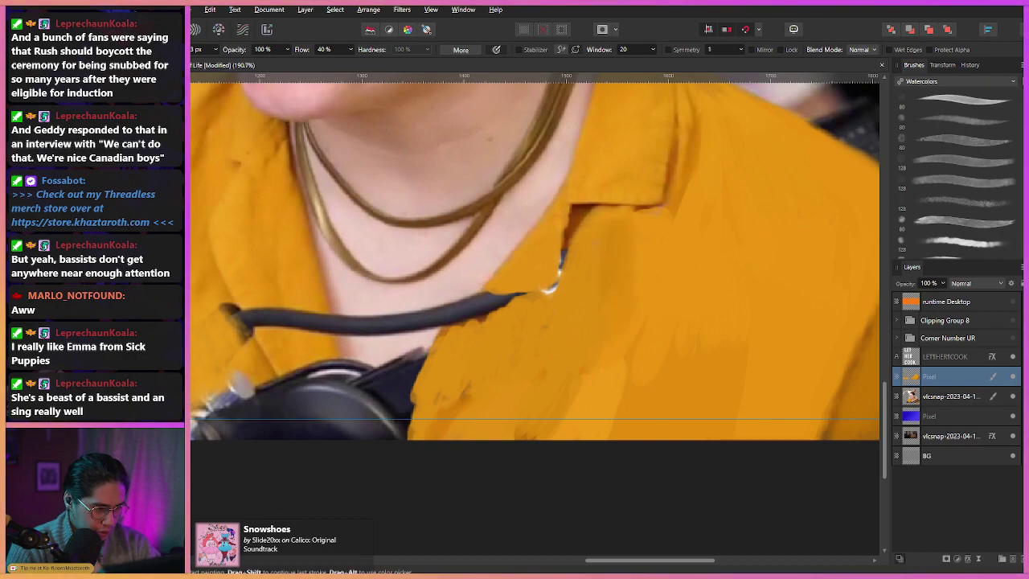
{"action": "key", "text": "ctrl+z"}
{"action": "left_click", "coordinate": [636, 270], "text": "alt"}
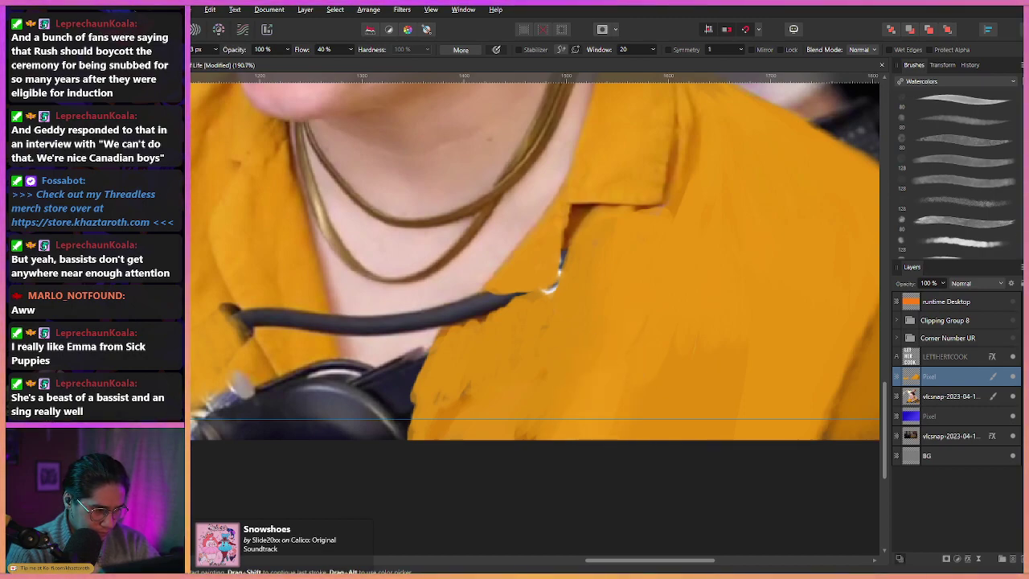
{"action": "left_click_drag", "start_coordinate": [598, 354], "coordinate": [553, 334]}
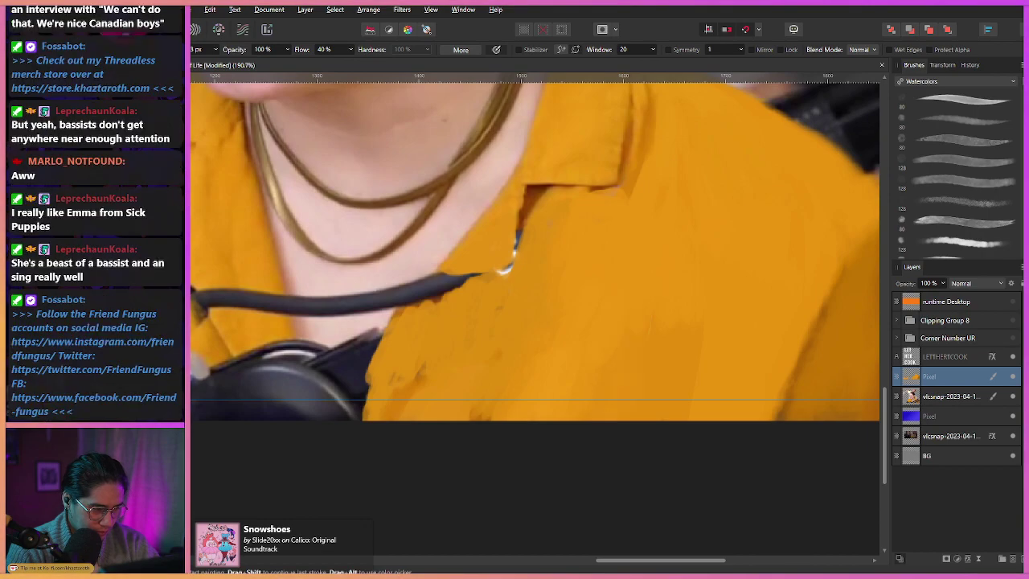
Sample the nearby orange and cover the leftover marks directly beneath the collar's lower edge.
{"action": "scroll", "coordinate": [535, 249], "scroll_direction": "right", "scroll_amount": 1}
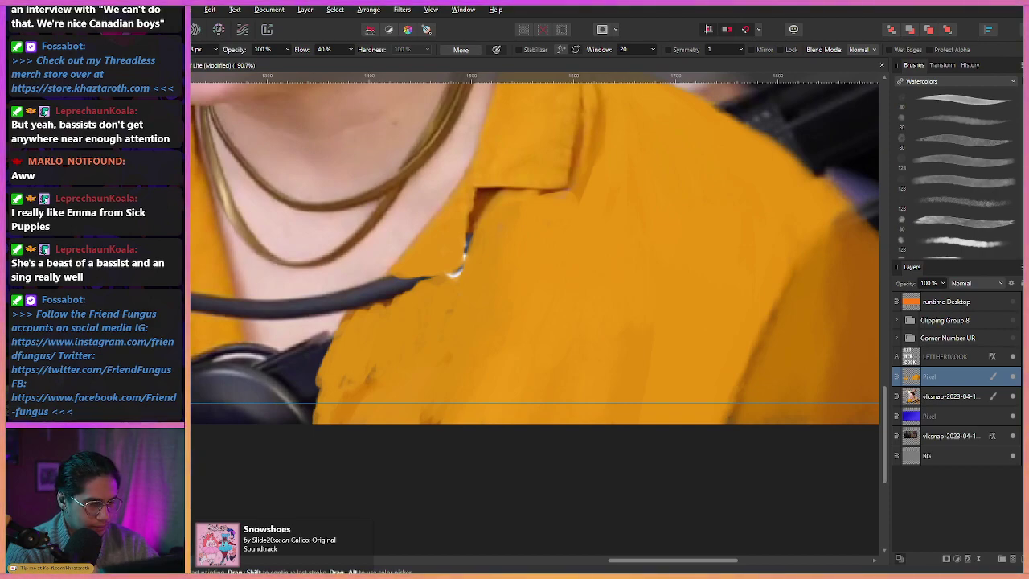
{"action": "scroll", "coordinate": [535, 314], "scroll_direction": "up", "scroll_amount": 3}
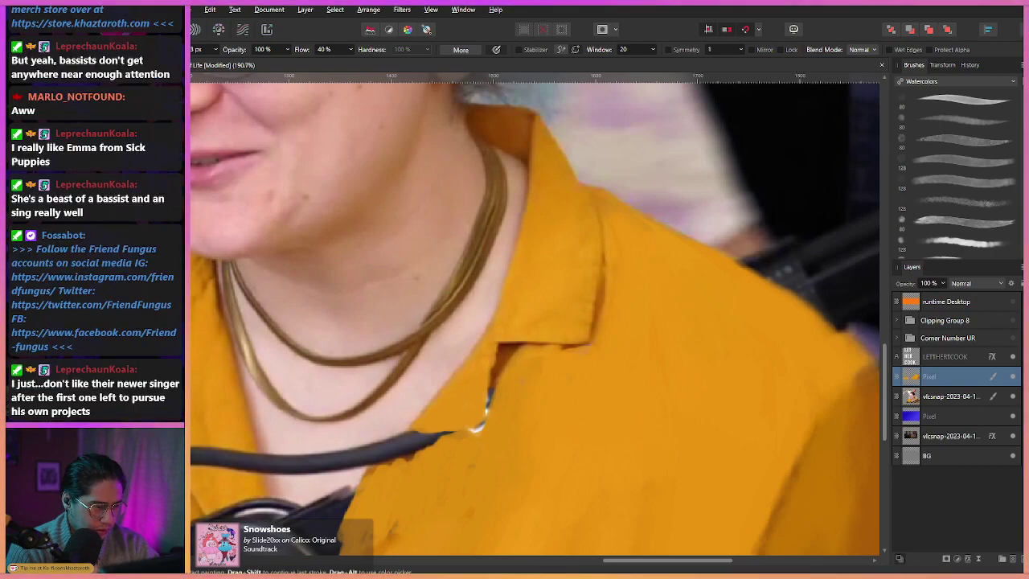
{"action": "scroll", "coordinate": [560, 382], "scroll_direction": "up", "scroll_amount": 3}
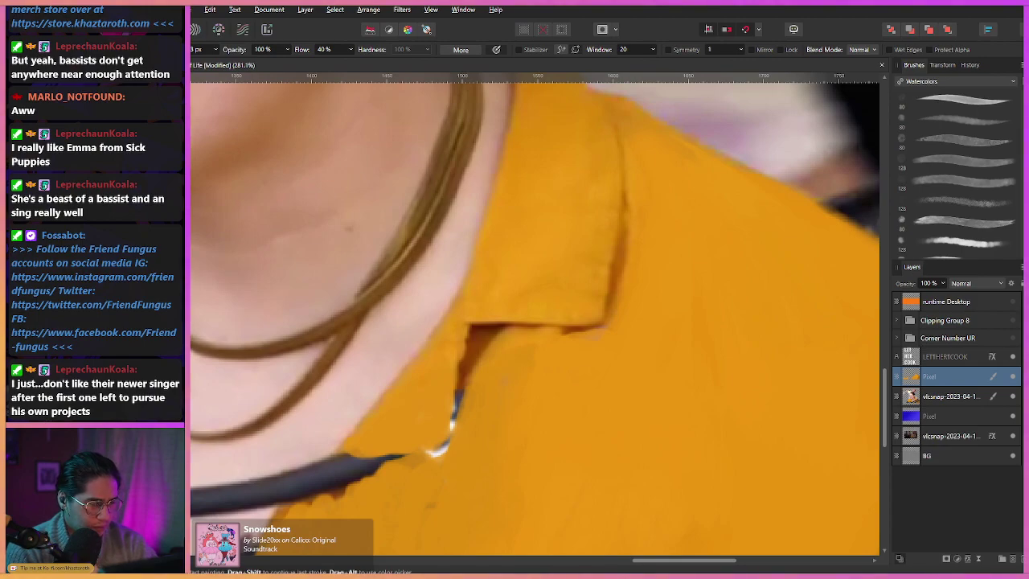
{"action": "left_click", "coordinate": [553, 379], "text": "alt"}
{"action": "mouse_move", "coordinate": [561, 388]}
{"action": "left_mouse_down"}
{"action": "mouse_move", "coordinate": [556, 396]}
{"action": "mouse_move", "coordinate": [536, 360]}
{"action": "mouse_move", "coordinate": [517, 374]}
{"action": "left_mouse_up"}
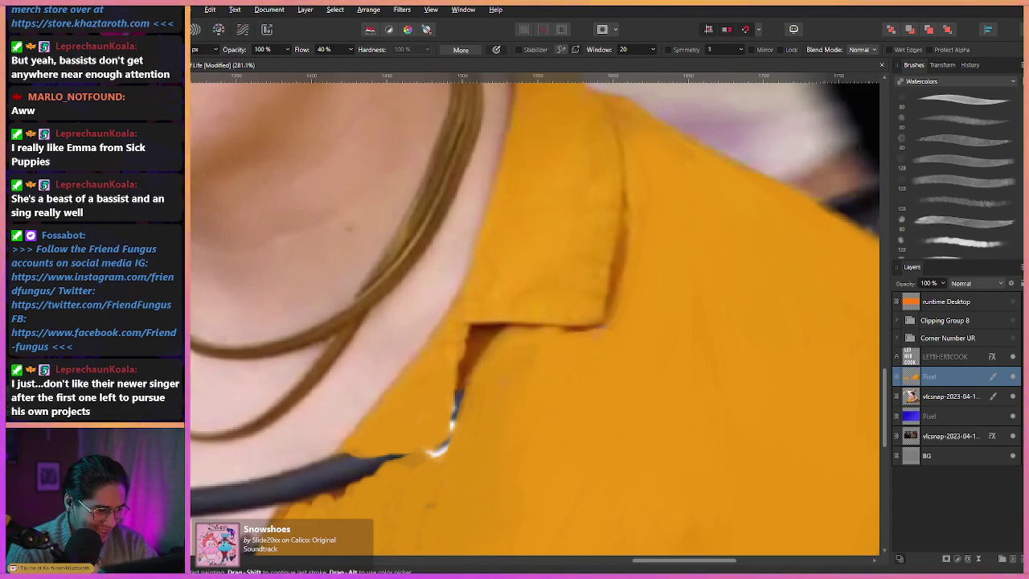
{"action": "mouse_move", "coordinate": [547, 322]}
{"action": "left_mouse_down"}
{"action": "mouse_move", "coordinate": [499, 326]}
{"action": "mouse_move", "coordinate": [563, 318]}
{"action": "left_mouse_up"}
{"action": "left_click_drag", "start_coordinate": [619, 370], "coordinate": [616, 243]}
{"action": "left_click_drag", "start_coordinate": [563, 329], "coordinate": [581, 329]}
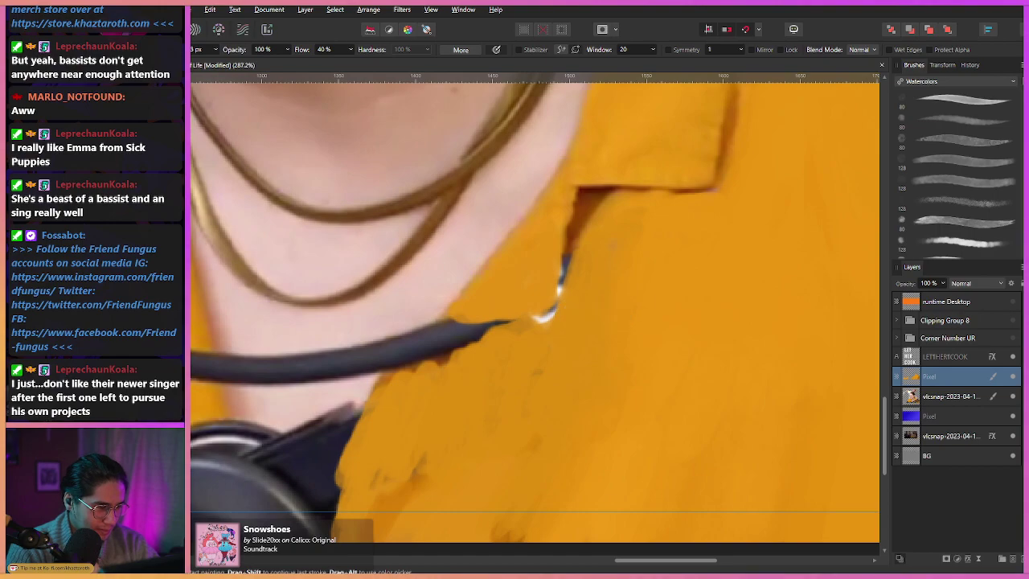
Paint a brown shadow line over the blue and white cable remnant, from beneath the collar down and around the shirt flap's lower corner.
{"action": "mouse_move", "coordinate": [576, 254]}
{"action": "left_mouse_down"}
{"action": "mouse_move", "coordinate": [572, 271]}
{"action": "mouse_move", "coordinate": [552, 243]}
{"action": "mouse_move", "coordinate": [559, 293]}
{"action": "mouse_move", "coordinate": [550, 321]}
{"action": "mouse_move", "coordinate": [572, 309]}
{"action": "left_mouse_up"}
{"action": "left_click", "coordinate": [582, 225], "text": "alt"}
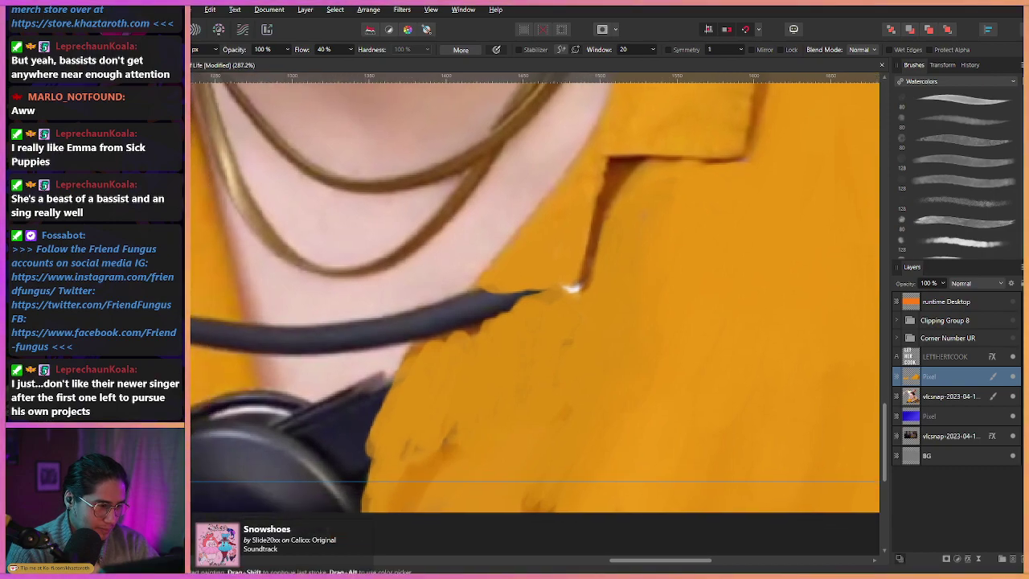
{"action": "left_click_drag", "start_coordinate": [485, 291], "coordinate": [551, 292]}
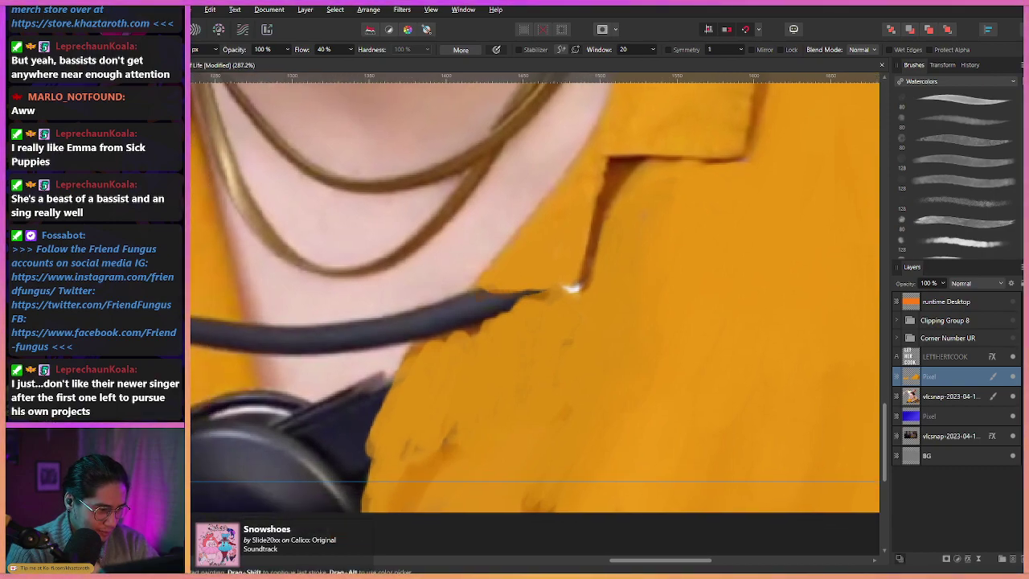
{"action": "scroll", "coordinate": [534, 308], "scroll_direction": "down", "scroll_amount": 1}
{"action": "scroll", "coordinate": [534, 308], "scroll_direction": "right", "scroll_amount": 1}
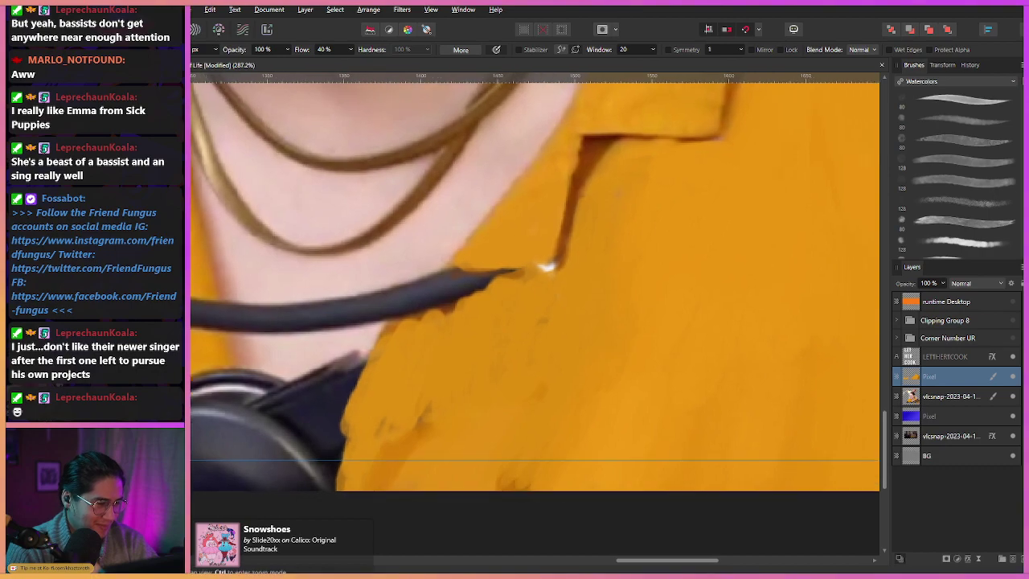
{"action": "left_click_drag", "start_coordinate": [487, 259], "coordinate": [540, 249]}
{"action": "left_click_drag", "start_coordinate": [453, 252], "coordinate": [602, 271]}
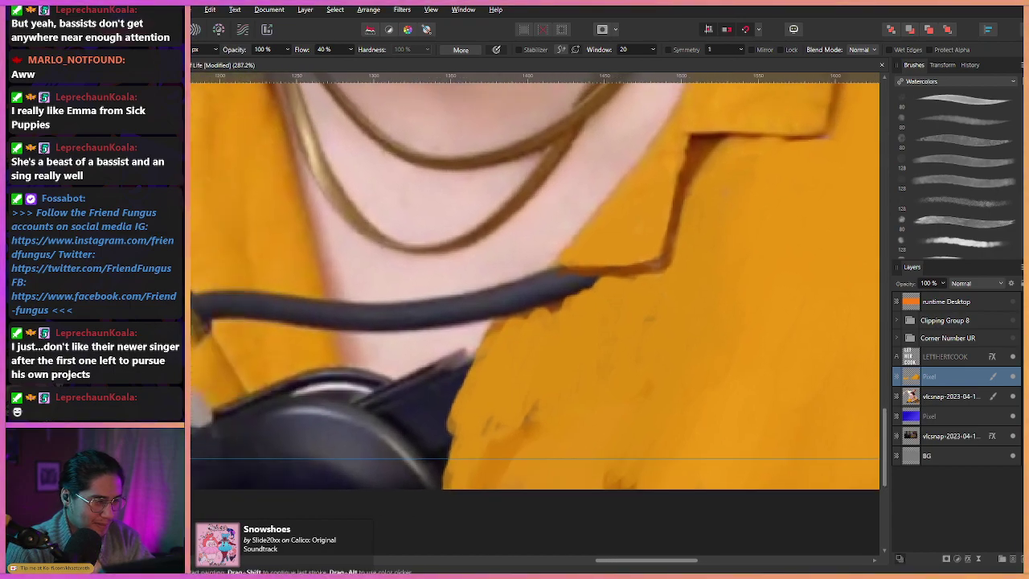
With sampled orange and a smaller brush, paint over the black strap's tapered end and straighten the shirt's edge beside the black microphone.
{"action": "left_click_drag", "start_coordinate": [531, 297], "coordinate": [603, 267]}
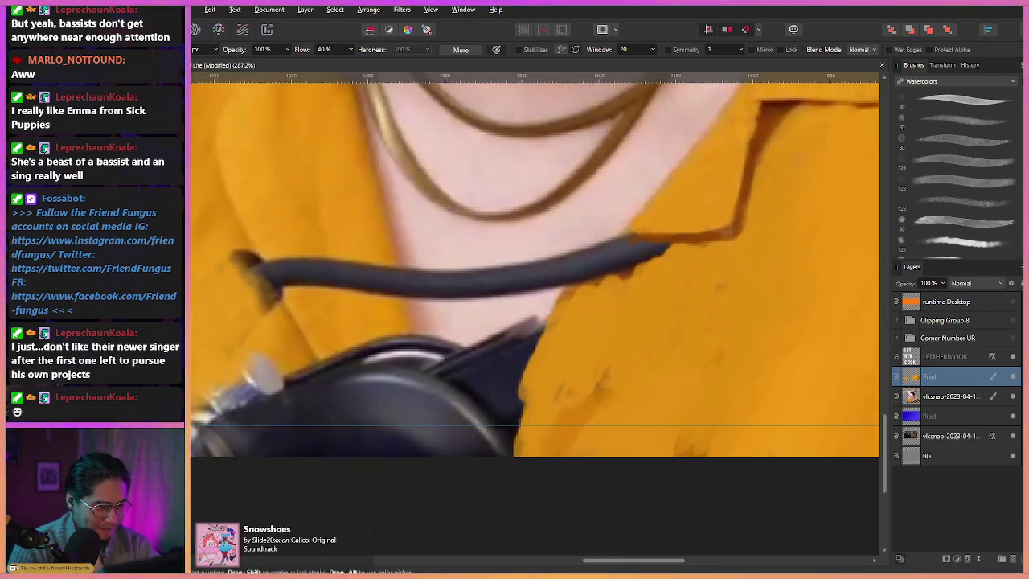
{"action": "left_click", "coordinate": [620, 315], "text": "alt"}
{"action": "key", "text": "["}
{"action": "mouse_move", "coordinate": [614, 260]}
{"action": "left_mouse_down"}
{"action": "mouse_move", "coordinate": [595, 278]}
{"action": "mouse_move", "coordinate": [689, 229]}
{"action": "left_mouse_up"}
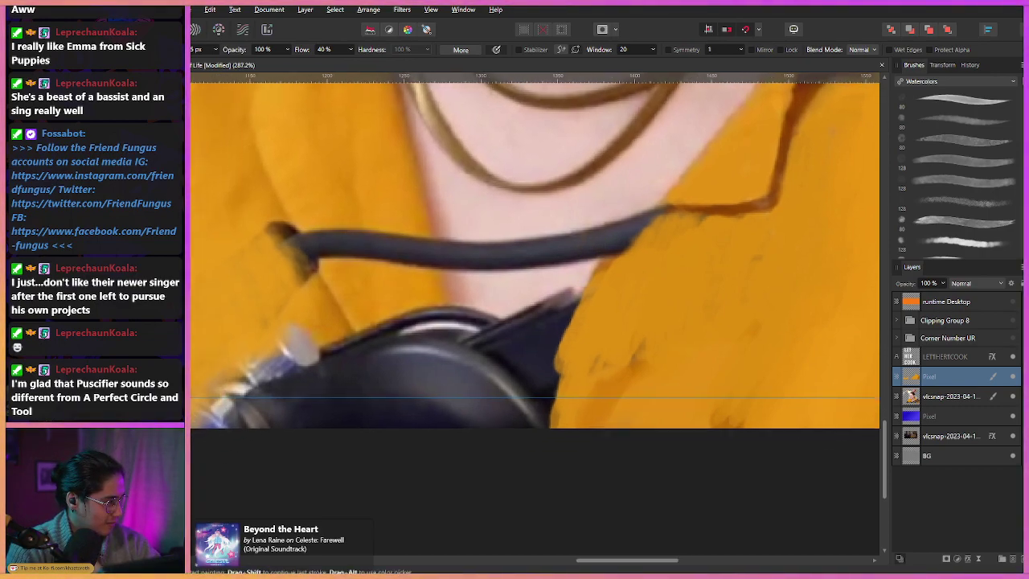
{"action": "left_click_drag", "start_coordinate": [636, 352], "coordinate": [626, 376]}
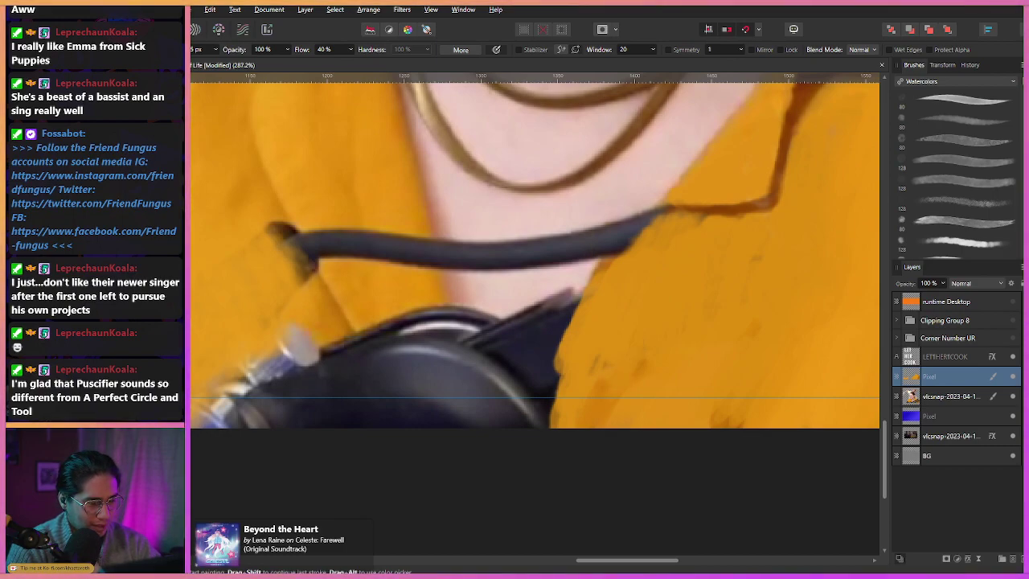
{"action": "mouse_move", "coordinate": [560, 368]}
{"action": "left_mouse_down"}
{"action": "mouse_move", "coordinate": [522, 419]}
{"action": "mouse_move", "coordinate": [550, 389]}
{"action": "mouse_move", "coordinate": [543, 418]}
{"action": "mouse_move", "coordinate": [549, 406]}
{"action": "mouse_move", "coordinate": [515, 420]}
{"action": "mouse_move", "coordinate": [545, 420]}
{"action": "left_mouse_up"}
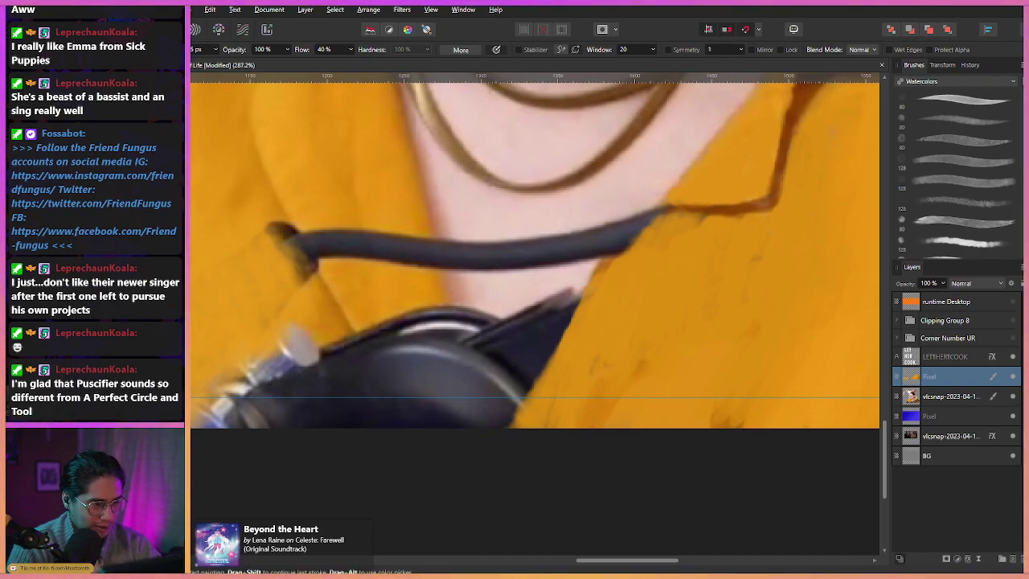
Touch up the orange shirt's edge and the dark specks where the strap's tapered end meets the shirt flap.
{"action": "left_click_drag", "start_coordinate": [639, 235], "coordinate": [606, 266]}
{"action": "mouse_move", "coordinate": [653, 217]}
{"action": "left_mouse_down"}
{"action": "mouse_move", "coordinate": [621, 248]}
{"action": "mouse_move", "coordinate": [664, 213]}
{"action": "mouse_move", "coordinate": [705, 218]}
{"action": "mouse_move", "coordinate": [609, 206]}
{"action": "left_mouse_up"}
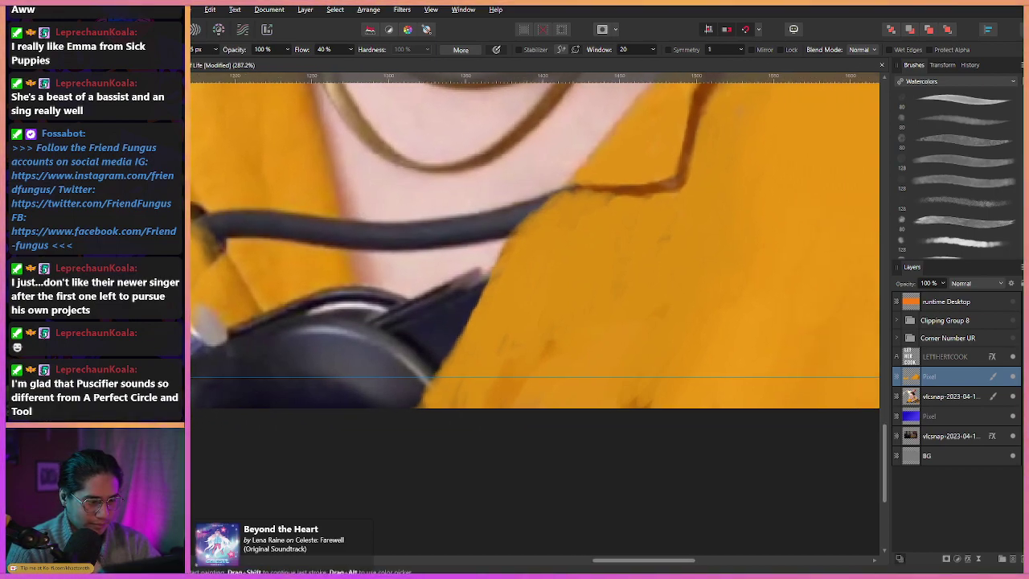
{"action": "left_click_drag", "start_coordinate": [545, 242], "coordinate": [546, 284]}
{"action": "mouse_move", "coordinate": [483, 261]}
{"action": "left_mouse_down"}
{"action": "mouse_move", "coordinate": [550, 261]}
{"action": "mouse_move", "coordinate": [548, 312]}
{"action": "left_mouse_up"}
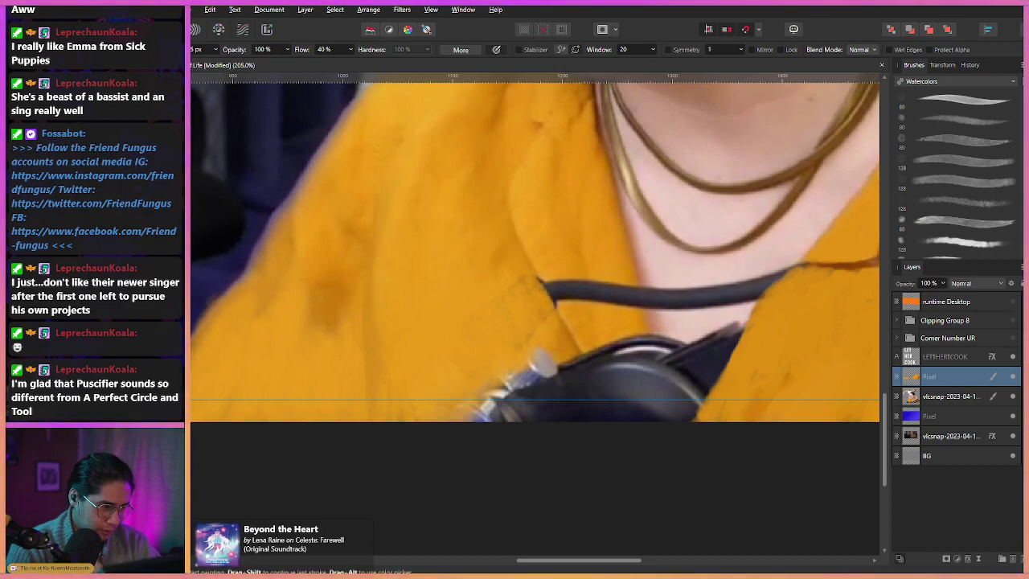
Sample the collar's orange in two places and paint over the part of the black strap that crosses the opposite lapel.
{"action": "mouse_move", "coordinate": [552, 283]}
{"action": "left_mouse_down"}
{"action": "mouse_move", "coordinate": [560, 299]}
{"action": "mouse_move", "coordinate": [546, 285]}
{"action": "mouse_move", "coordinate": [581, 296]}
{"action": "left_mouse_up"}
{"action": "scroll", "coordinate": [559, 274], "scroll_direction": "up", "scroll_amount": 1}
{"action": "left_click", "coordinate": [542, 247], "text": "alt"}
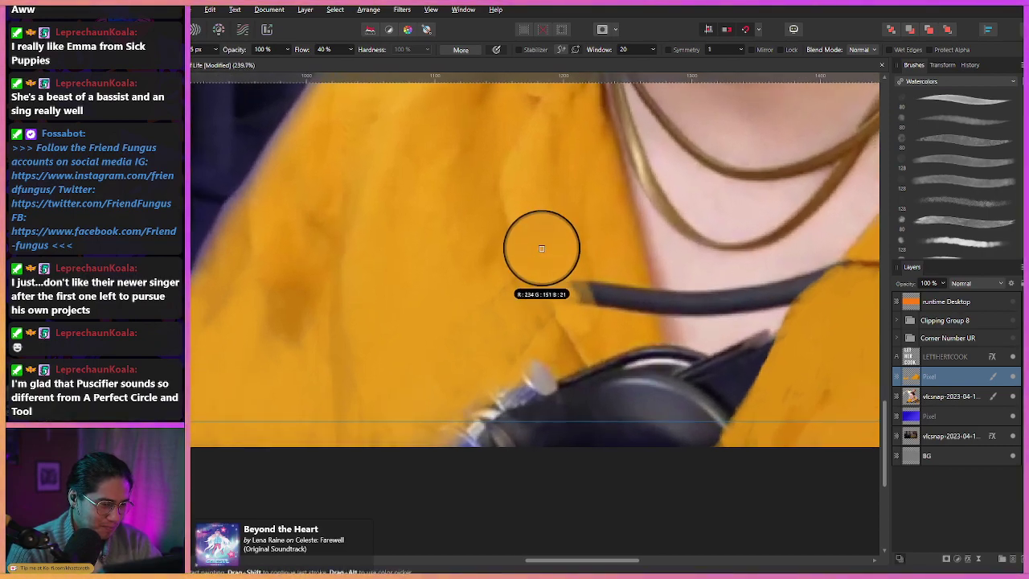
{"action": "left_click_drag", "start_coordinate": [589, 292], "coordinate": [600, 302]}
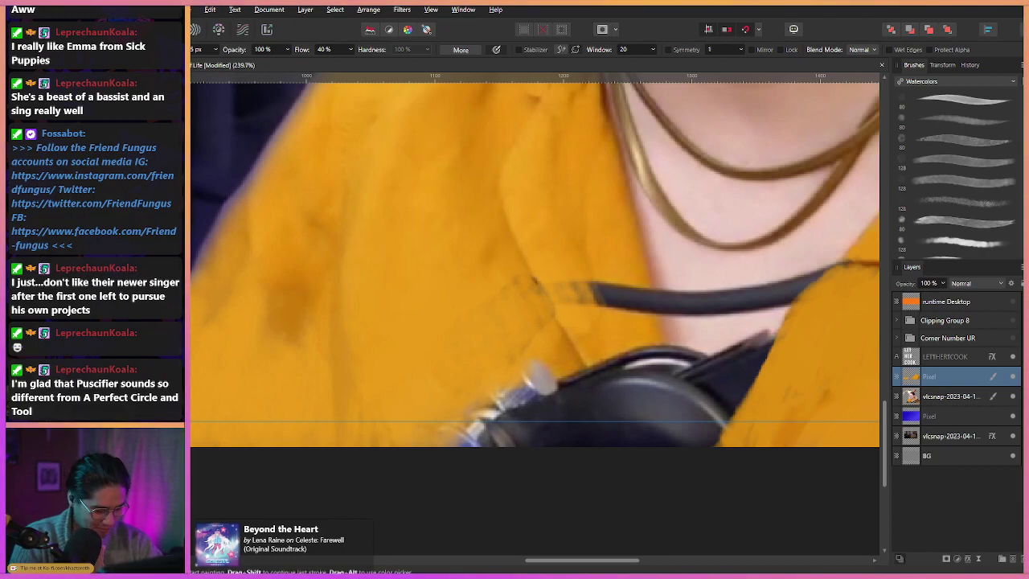
{"action": "left_click", "coordinate": [606, 240], "text": "alt"}
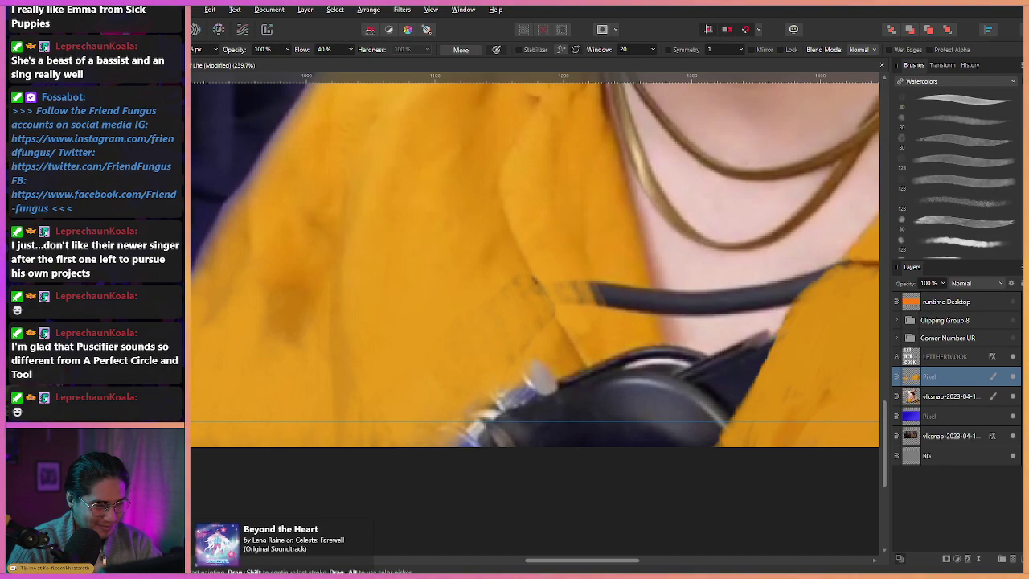
{"action": "mouse_move", "coordinate": [604, 284]}
{"action": "left_mouse_down"}
{"action": "mouse_move", "coordinate": [616, 285]}
{"action": "mouse_move", "coordinate": [607, 303]}
{"action": "mouse_move", "coordinate": [657, 300]}
{"action": "mouse_move", "coordinate": [596, 298]}
{"action": "left_mouse_up"}
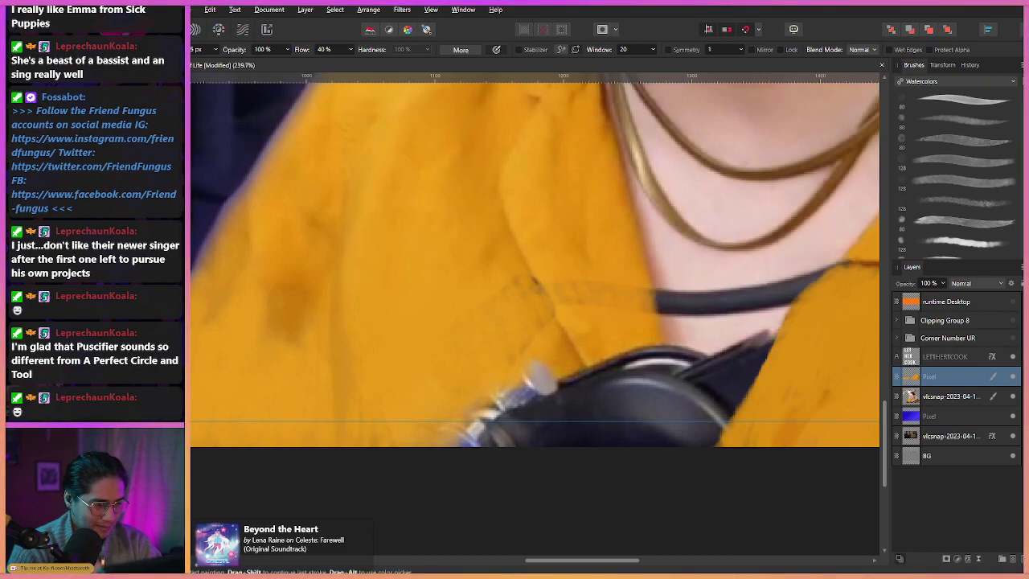
With sampled orange, blend the dark leftover marks at the lapel seam and tidy the lapel's inner edge beside the strap.
{"action": "left_click_drag", "start_coordinate": [483, 265], "coordinate": [539, 224]}
{"action": "left_click", "coordinate": [522, 227], "text": "alt"}
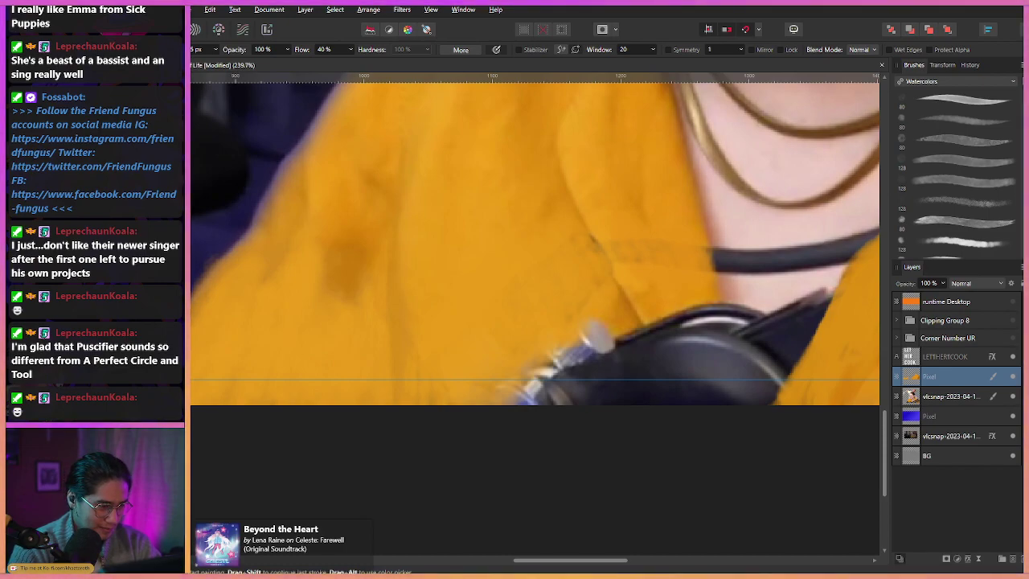
{"action": "left_click_drag", "start_coordinate": [530, 236], "coordinate": [439, 236]}
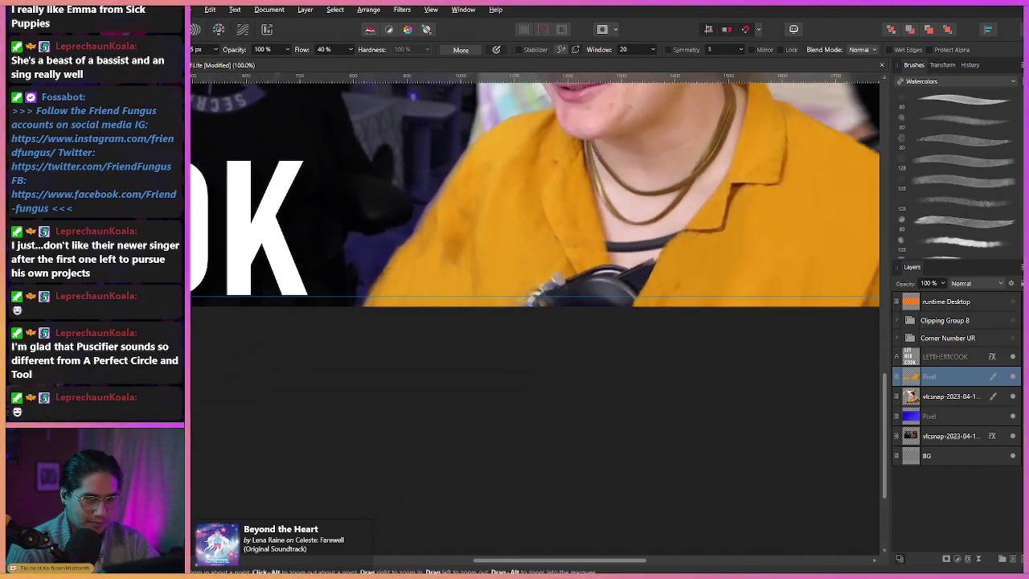
{"action": "left_click_drag", "start_coordinate": [525, 250], "coordinate": [570, 225]}
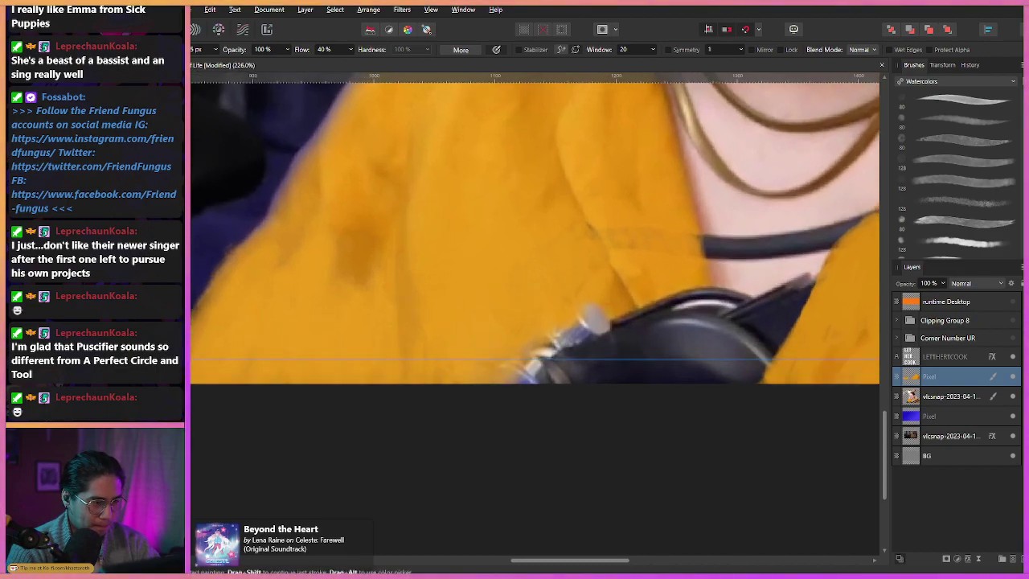
{"action": "left_click", "coordinate": [596, 198], "text": "alt"}
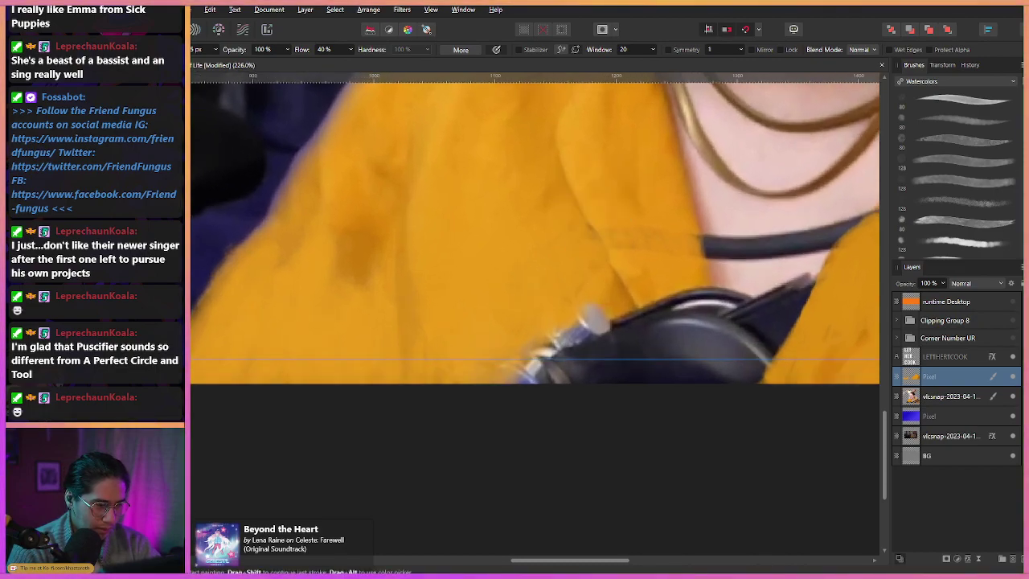
{"action": "left_click_drag", "start_coordinate": [591, 233], "coordinate": [531, 230]}
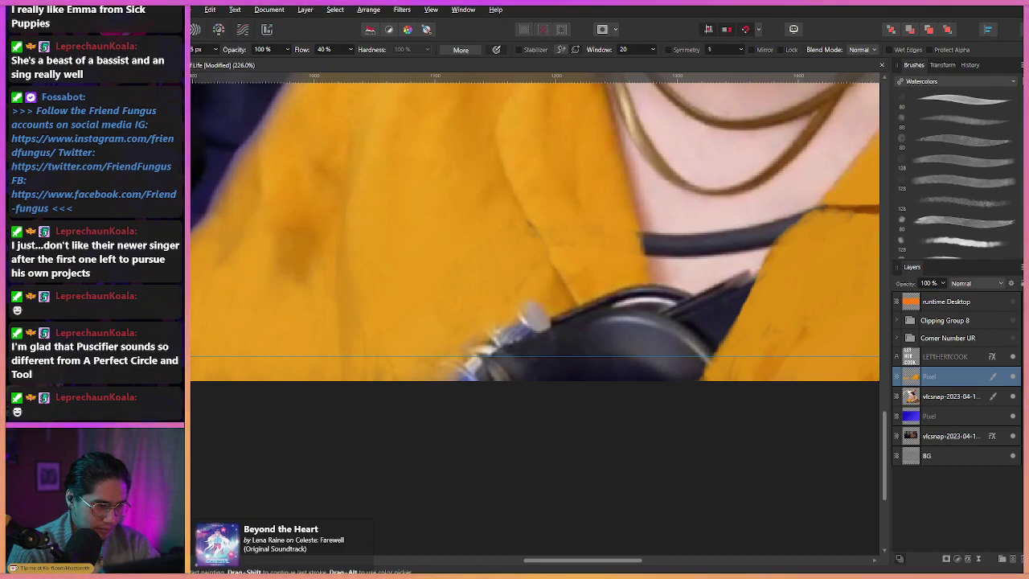
{"action": "left_click_drag", "start_coordinate": [641, 232], "coordinate": [645, 255]}
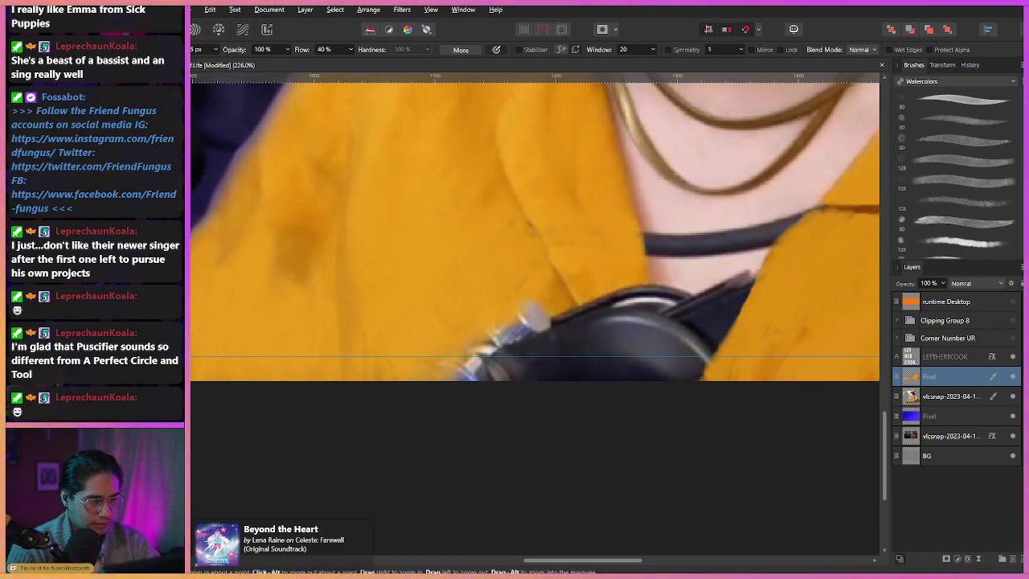
Paint skin tone over the black strap across the bare chest and restore the brown shadow on the lapel's inner edge.
{"action": "left_click_drag", "start_coordinate": [514, 237], "coordinate": [463, 264]}
{"action": "left_click_drag", "start_coordinate": [462, 262], "coordinate": [486, 261]}
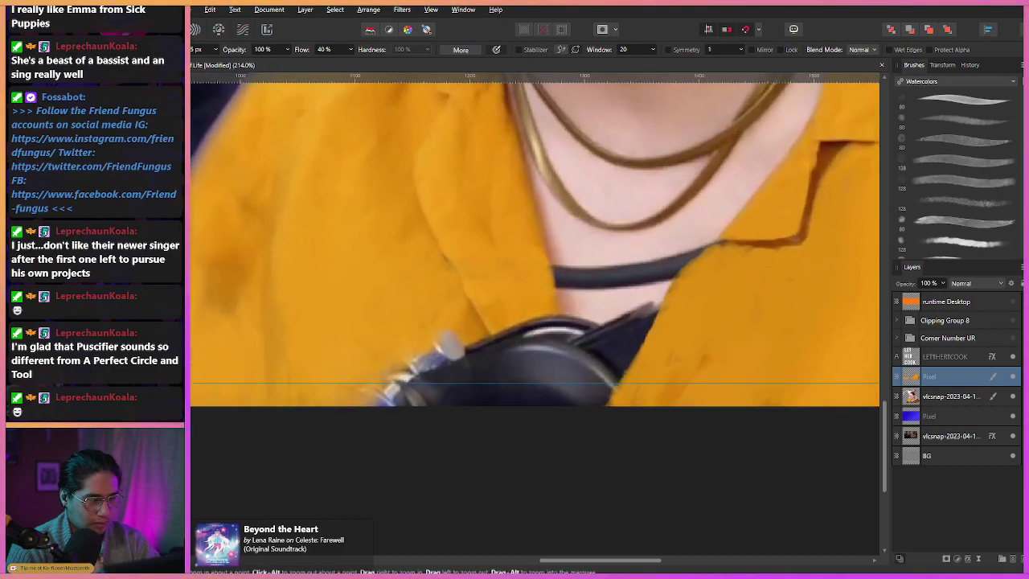
{"action": "mouse_move", "coordinate": [568, 276]}
{"action": "left_mouse_down"}
{"action": "mouse_move", "coordinate": [634, 276]}
{"action": "mouse_move", "coordinate": [561, 268]}
{"action": "mouse_move", "coordinate": [627, 246]}
{"action": "mouse_move", "coordinate": [614, 270]}
{"action": "mouse_move", "coordinate": [641, 241]}
{"action": "mouse_move", "coordinate": [624, 259]}
{"action": "left_mouse_up"}
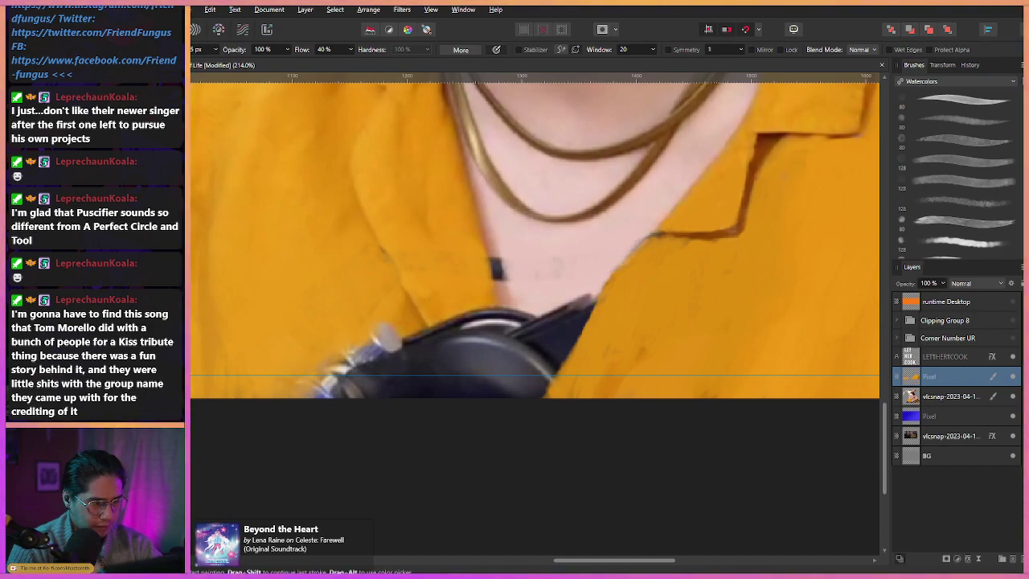
{"action": "mouse_move", "coordinate": [515, 270]}
{"action": "left_mouse_down"}
{"action": "mouse_move", "coordinate": [558, 233]}
{"action": "mouse_move", "coordinate": [558, 282]}
{"action": "mouse_move", "coordinate": [577, 254]}
{"action": "mouse_move", "coordinate": [569, 270]}
{"action": "mouse_move", "coordinate": [596, 302]}
{"action": "left_mouse_up"}
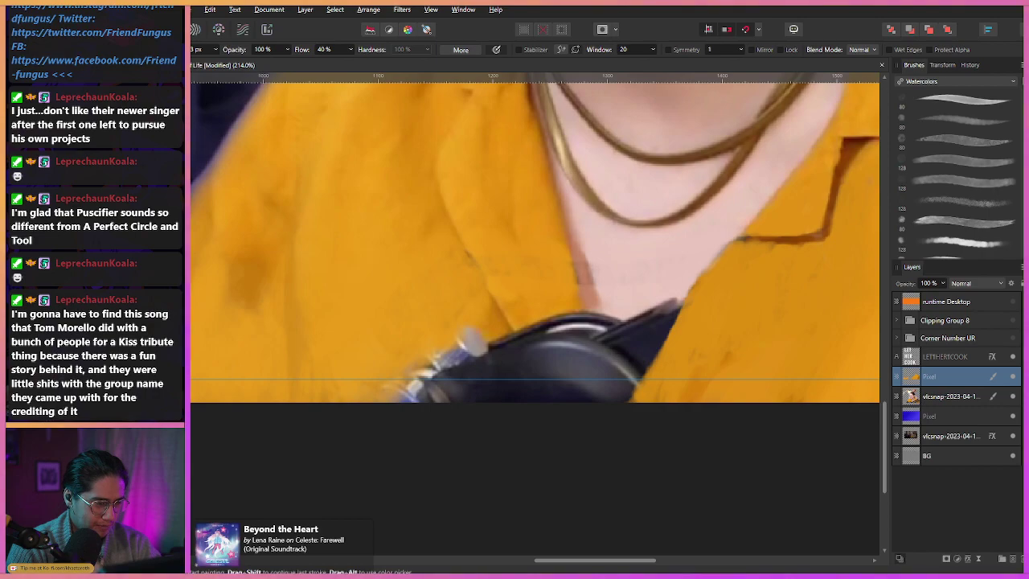
Paint skin tone over the black microphone between the two shirt edges, extending the neckline down to the photo's lower edge.
{"action": "mouse_move", "coordinate": [587, 262]}
{"action": "left_mouse_down"}
{"action": "mouse_move", "coordinate": [602, 317]}
{"action": "mouse_move", "coordinate": [577, 250]}
{"action": "mouse_move", "coordinate": [602, 338]}
{"action": "left_mouse_up"}
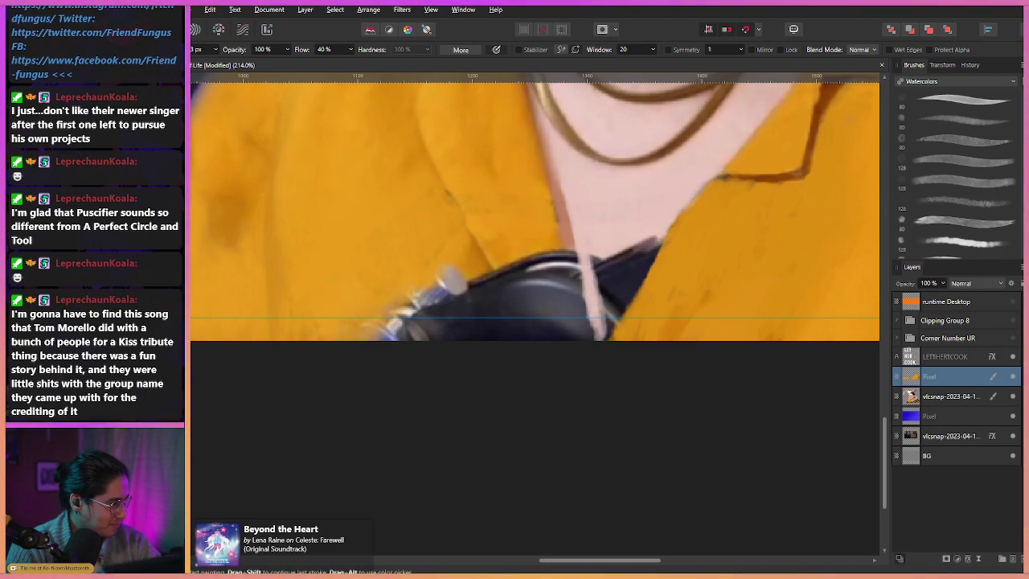
{"action": "left_click_drag", "start_coordinate": [593, 256], "coordinate": [606, 320]}
{"action": "left_click_drag", "start_coordinate": [608, 257], "coordinate": [610, 321]}
{"action": "left_click_drag", "start_coordinate": [612, 254], "coordinate": [607, 328]}
{"action": "left_click_drag", "start_coordinate": [614, 254], "coordinate": [613, 322]}
{"action": "mouse_move", "coordinate": [619, 249]}
{"action": "left_mouse_down"}
{"action": "mouse_move", "coordinate": [615, 315]}
{"action": "mouse_move", "coordinate": [626, 312]}
{"action": "left_mouse_up"}
{"action": "left_click_drag", "start_coordinate": [634, 241], "coordinate": [624, 294]}
{"action": "mouse_move", "coordinate": [630, 248]}
{"action": "left_mouse_down"}
{"action": "mouse_move", "coordinate": [621, 302]}
{"action": "mouse_move", "coordinate": [627, 271]}
{"action": "left_mouse_up"}
{"action": "left_click_drag", "start_coordinate": [637, 246], "coordinate": [618, 312]}
{"action": "left_click_drag", "start_coordinate": [630, 271], "coordinate": [616, 317]}
{"action": "left_click_drag", "start_coordinate": [635, 247], "coordinate": [617, 317]}
{"action": "left_click_drag", "start_coordinate": [643, 239], "coordinate": [621, 315]}
{"action": "left_click_drag", "start_coordinate": [646, 239], "coordinate": [627, 303]}
{"action": "mouse_move", "coordinate": [648, 241]}
{"action": "left_mouse_down"}
{"action": "mouse_move", "coordinate": [626, 304]}
{"action": "mouse_move", "coordinate": [643, 254]}
{"action": "left_mouse_up"}
{"action": "left_click_drag", "start_coordinate": [652, 240], "coordinate": [634, 293]}
{"action": "left_click_drag", "start_coordinate": [650, 249], "coordinate": [633, 296]}
{"action": "left_click_drag", "start_coordinate": [659, 239], "coordinate": [642, 291]}
{"action": "left_click_drag", "start_coordinate": [641, 287], "coordinate": [632, 301]}
Clean the dark remnants along the shirt flap's diagonal edge beside the new skin, down to the photo's lower edge.
{"action": "mouse_move", "coordinate": [658, 242]}
{"action": "left_mouse_down"}
{"action": "mouse_move", "coordinate": [637, 294]}
{"action": "mouse_move", "coordinate": [600, 340]}
{"action": "mouse_move", "coordinate": [608, 332]}
{"action": "left_mouse_up"}
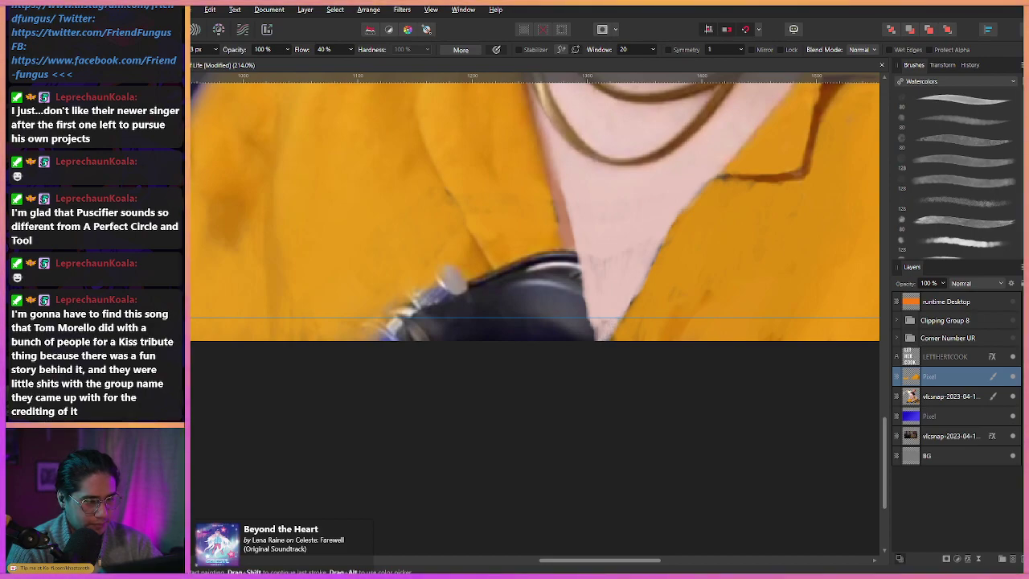
{"action": "left_click_drag", "start_coordinate": [633, 299], "coordinate": [619, 320]}
{"action": "left_click_drag", "start_coordinate": [661, 242], "coordinate": [607, 338]}
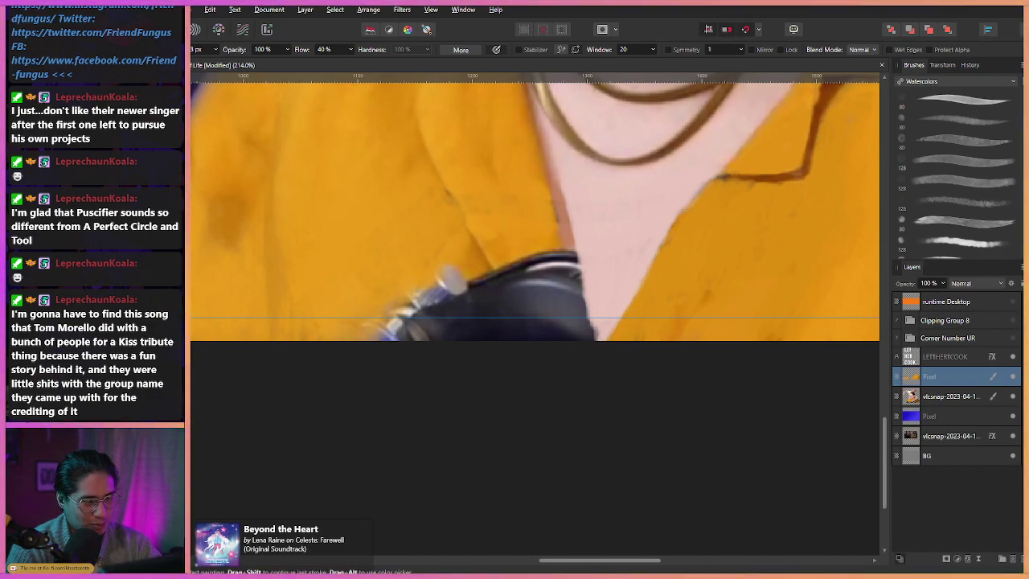
Extend the reddish-brown shadow of the lapel's inner edge over the microphone down to the photo's lower edge.
{"action": "left_click_drag", "start_coordinate": [515, 241], "coordinate": [547, 238]}
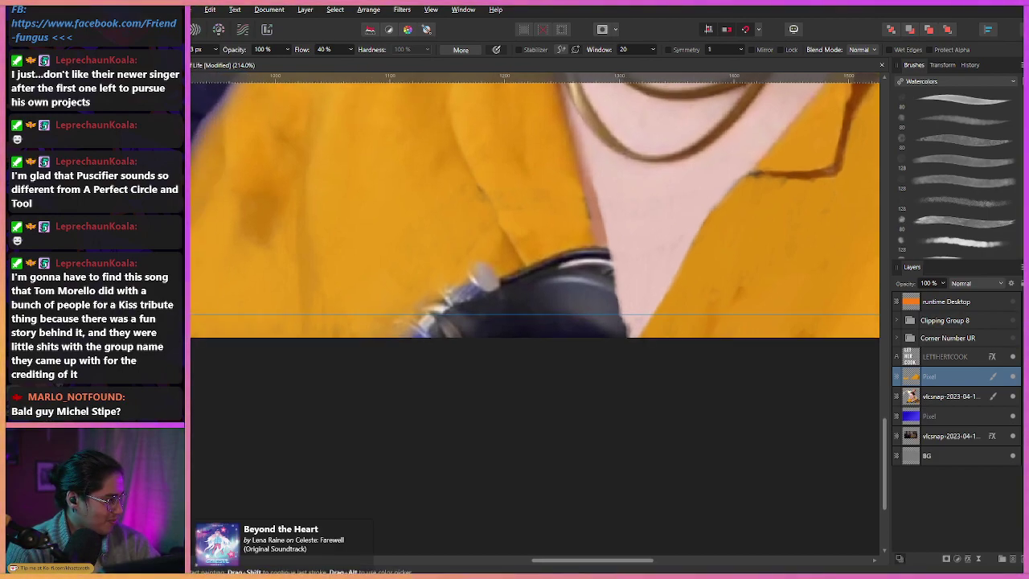
{"action": "left_click_drag", "start_coordinate": [515, 242], "coordinate": [547, 259]}
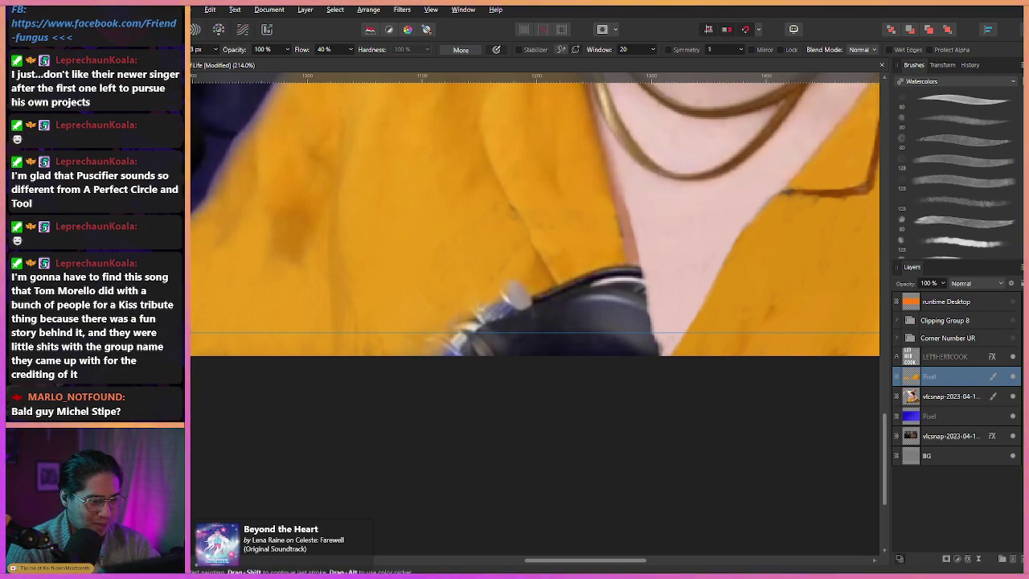
{"action": "mouse_move", "coordinate": [629, 263]}
{"action": "left_mouse_down"}
{"action": "mouse_move", "coordinate": [637, 324]}
{"action": "mouse_move", "coordinate": [648, 353]}
{"action": "mouse_move", "coordinate": [643, 288]}
{"action": "mouse_move", "coordinate": [653, 353]}
{"action": "left_mouse_up"}
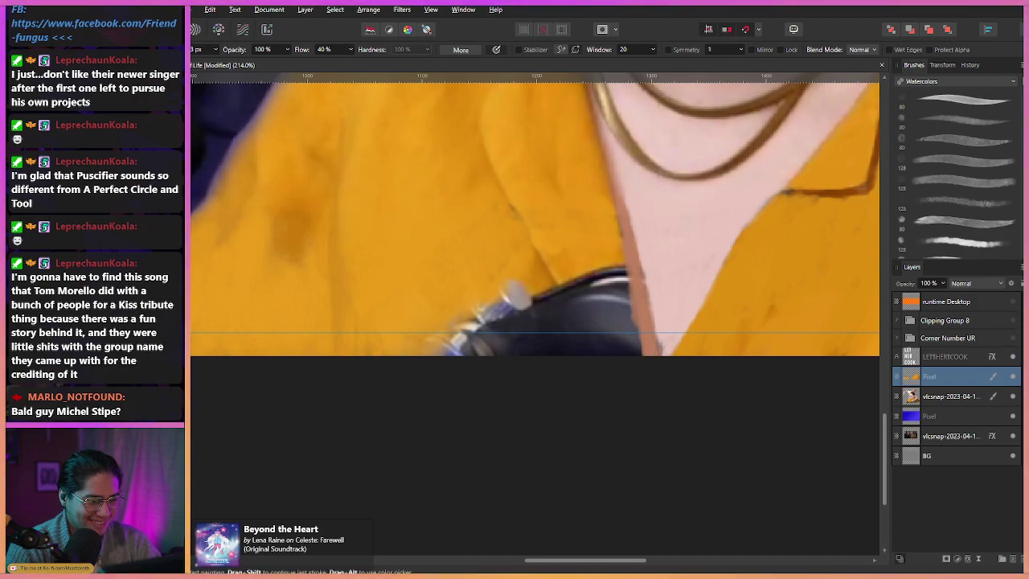
{"action": "left_click_drag", "start_coordinate": [652, 249], "coordinate": [664, 344]}
{"action": "left_click_drag", "start_coordinate": [642, 250], "coordinate": [657, 338]}
{"action": "key", "text": "ctrl+z"}
{"action": "key", "text": "ctrl+z"}
Sample the chest's skin tone and paint it beside the reddish-brown shadow to even out that edge.
{"action": "left_click", "coordinate": [653, 252], "text": "alt"}
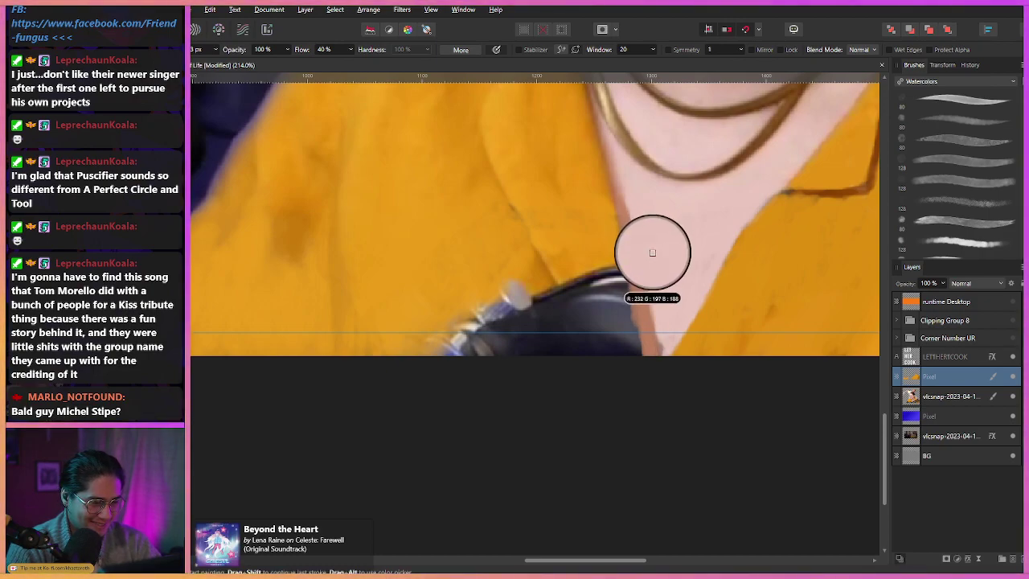
{"action": "left_click_drag", "start_coordinate": [647, 255], "coordinate": [658, 355]}
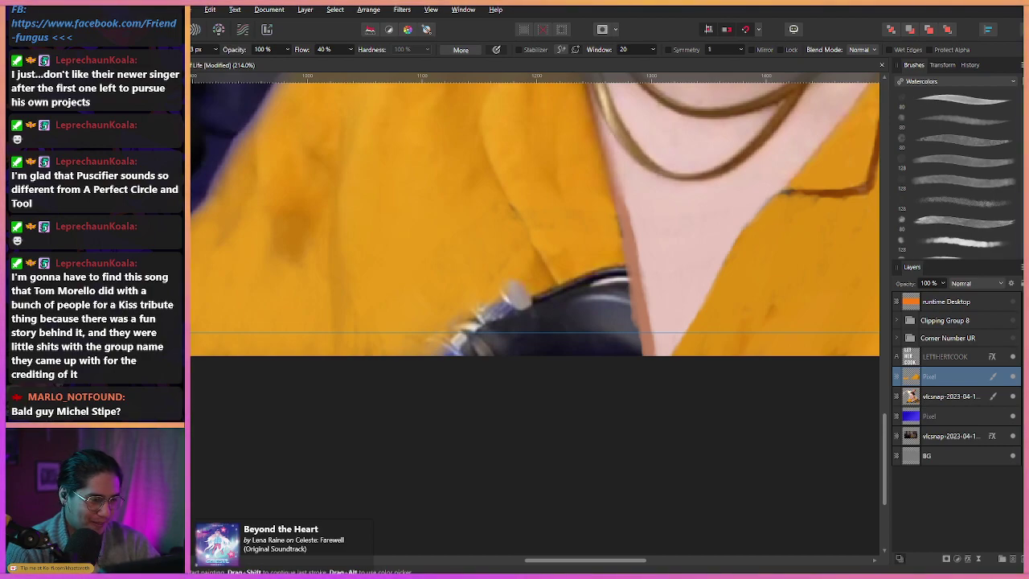
Paint orange over the microphone between the lapel seam and the reddish-brown shadow, extending the lapel to the photo's lower edge.
{"action": "mouse_move", "coordinate": [575, 282]}
{"action": "left_mouse_down"}
{"action": "mouse_move", "coordinate": [610, 356]}
{"action": "mouse_move", "coordinate": [620, 352]}
{"action": "left_mouse_up"}
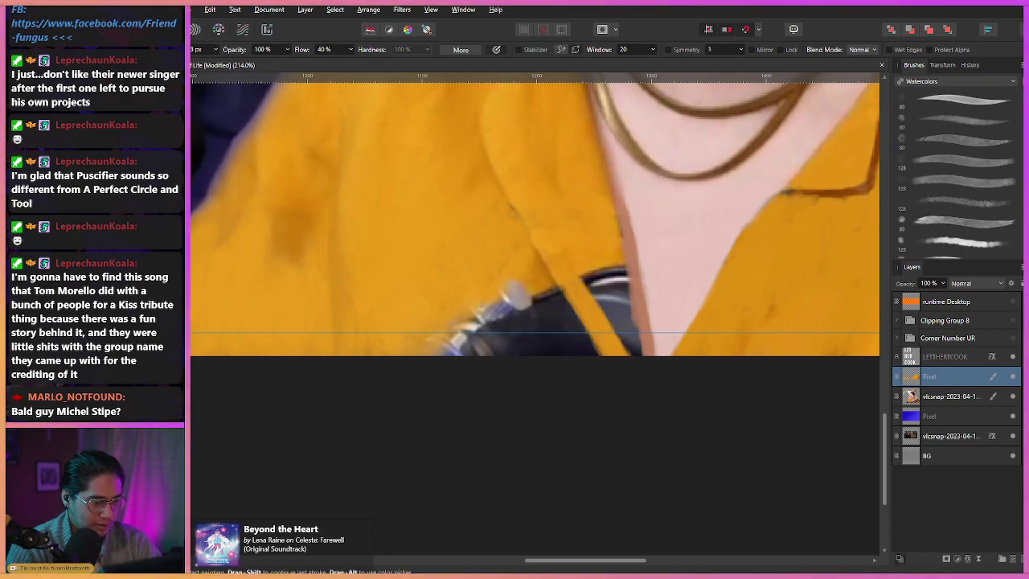
{"action": "left_click_drag", "start_coordinate": [582, 277], "coordinate": [624, 346]}
{"action": "left_click_drag", "start_coordinate": [585, 278], "coordinate": [624, 347]}
{"action": "left_click_drag", "start_coordinate": [587, 278], "coordinate": [634, 355]}
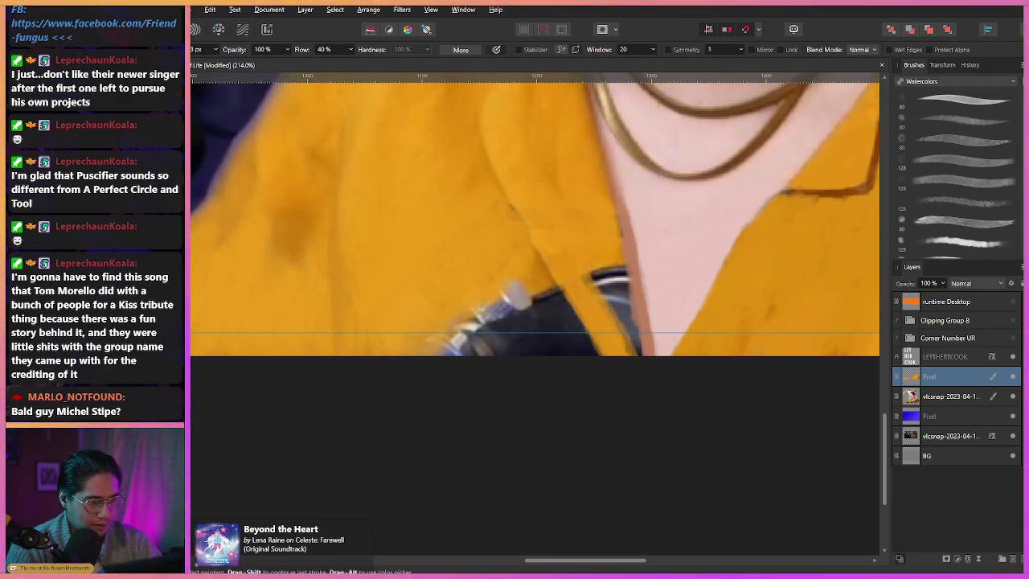
{"action": "mouse_move", "coordinate": [587, 275]}
{"action": "left_mouse_down"}
{"action": "mouse_move", "coordinate": [638, 354]}
{"action": "mouse_move", "coordinate": [603, 272]}
{"action": "mouse_move", "coordinate": [639, 355]}
{"action": "left_mouse_up"}
{"action": "mouse_move", "coordinate": [619, 268]}
{"action": "left_mouse_down"}
{"action": "mouse_move", "coordinate": [639, 354]}
{"action": "mouse_move", "coordinate": [627, 292]}
{"action": "mouse_move", "coordinate": [610, 279]}
{"action": "left_mouse_up"}
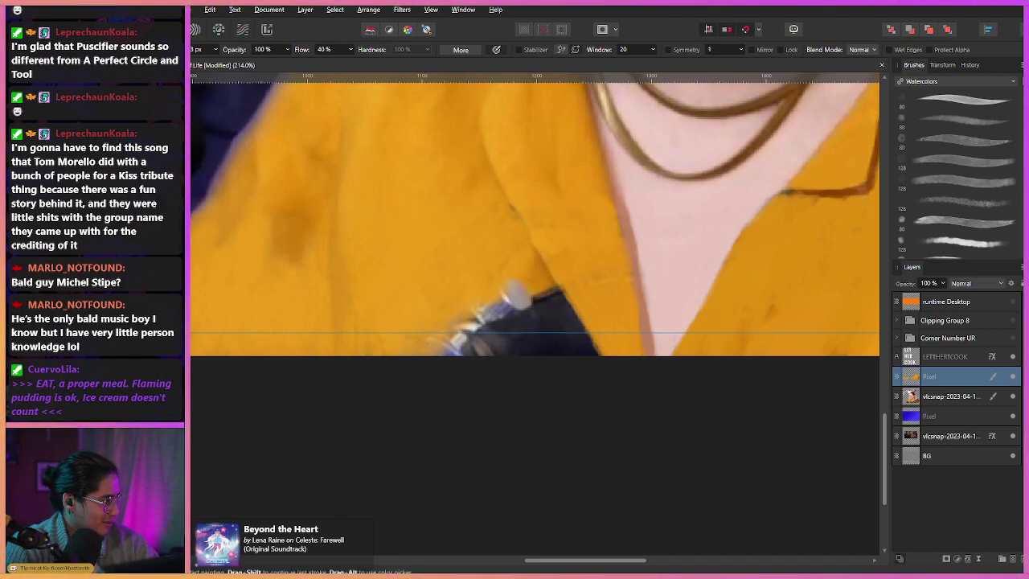
Paint orange over the silver microphone fittings and the remaining black body on the shirt beside the lapel seam.
{"action": "mouse_move", "coordinate": [519, 296]}
{"action": "left_mouse_down"}
{"action": "mouse_move", "coordinate": [538, 272]}
{"action": "mouse_move", "coordinate": [563, 323]}
{"action": "left_mouse_up"}
{"action": "mouse_move", "coordinate": [536, 280]}
{"action": "left_mouse_down"}
{"action": "mouse_move", "coordinate": [543, 325]}
{"action": "mouse_move", "coordinate": [521, 323]}
{"action": "mouse_move", "coordinate": [553, 313]}
{"action": "left_mouse_up"}
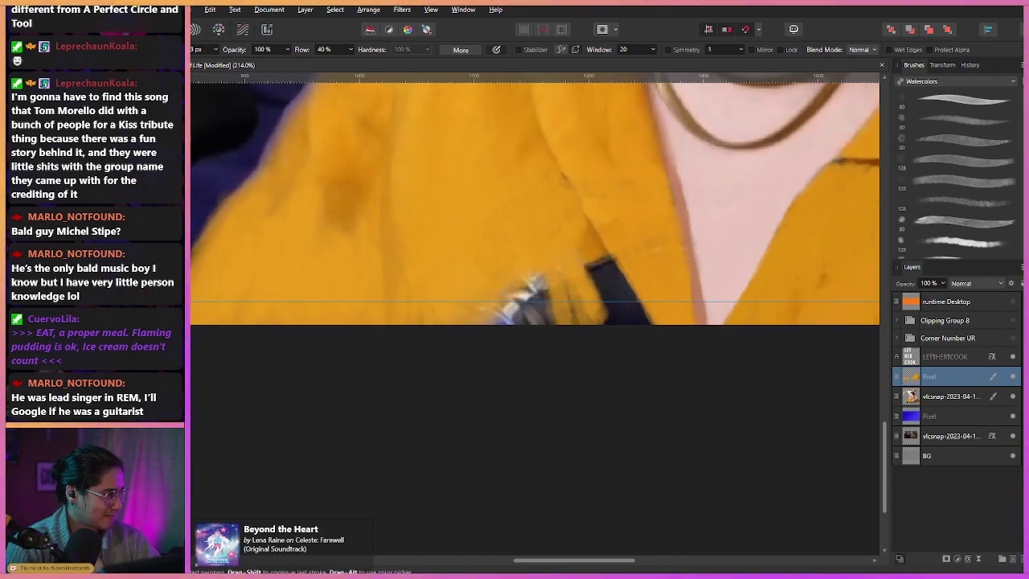
{"action": "mouse_move", "coordinate": [548, 286]}
{"action": "left_mouse_down"}
{"action": "mouse_move", "coordinate": [550, 322]}
{"action": "mouse_move", "coordinate": [520, 319]}
{"action": "mouse_move", "coordinate": [594, 322]}
{"action": "mouse_move", "coordinate": [579, 323]}
{"action": "left_mouse_up"}
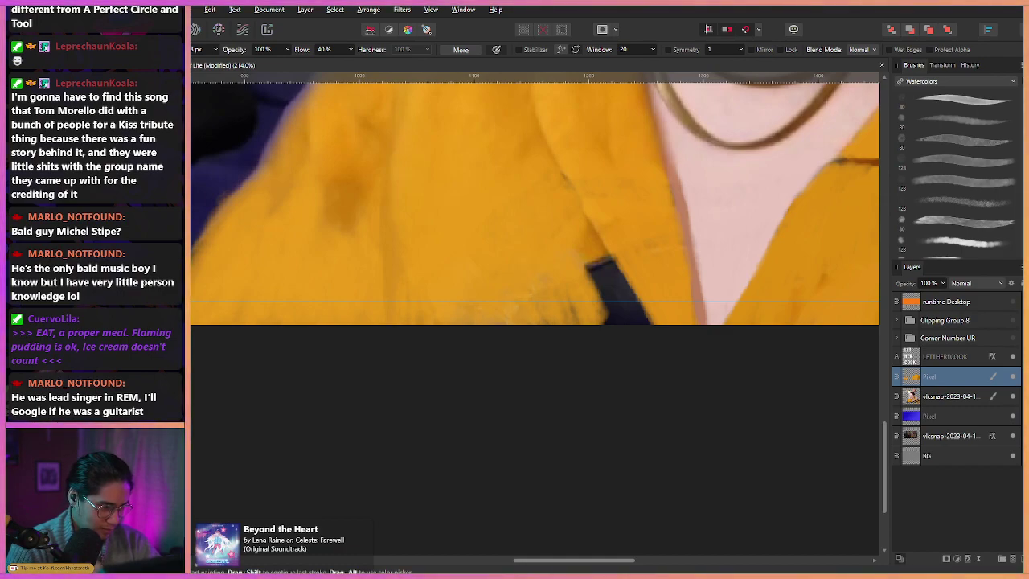
{"action": "mouse_move", "coordinate": [591, 275]}
{"action": "left_mouse_down"}
{"action": "mouse_move", "coordinate": [608, 323]}
{"action": "mouse_move", "coordinate": [618, 320]}
{"action": "left_mouse_up"}
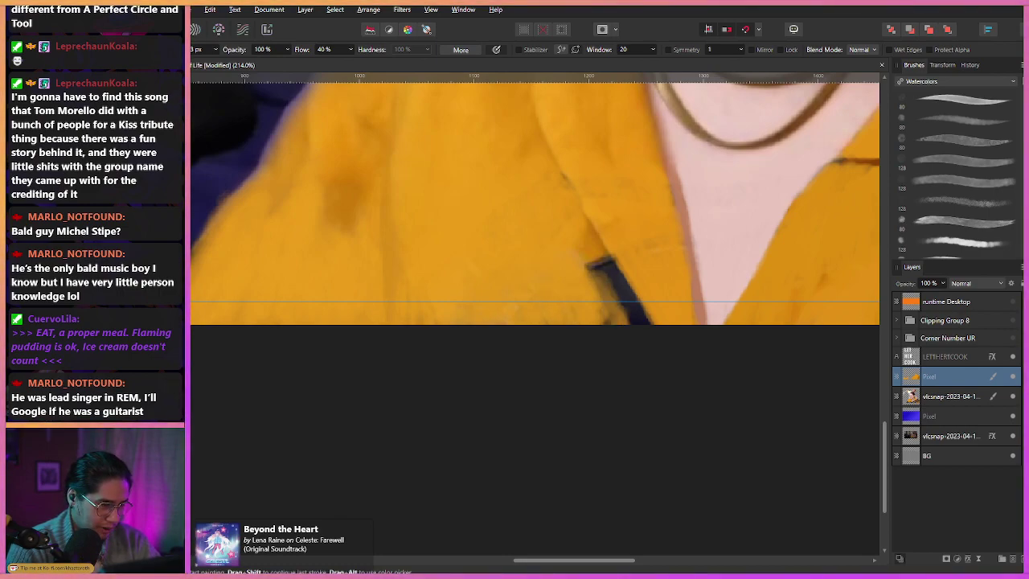
{"action": "scroll", "coordinate": [572, 273], "scroll_direction": "up", "scroll_amount": 2}
{"action": "mouse_move", "coordinate": [600, 270]}
{"action": "left_mouse_down"}
{"action": "mouse_move", "coordinate": [635, 329]}
{"action": "mouse_move", "coordinate": [652, 334]}
{"action": "mouse_move", "coordinate": [623, 256]}
{"action": "mouse_move", "coordinate": [659, 333]}
{"action": "mouse_move", "coordinate": [631, 257]}
{"action": "left_mouse_up"}
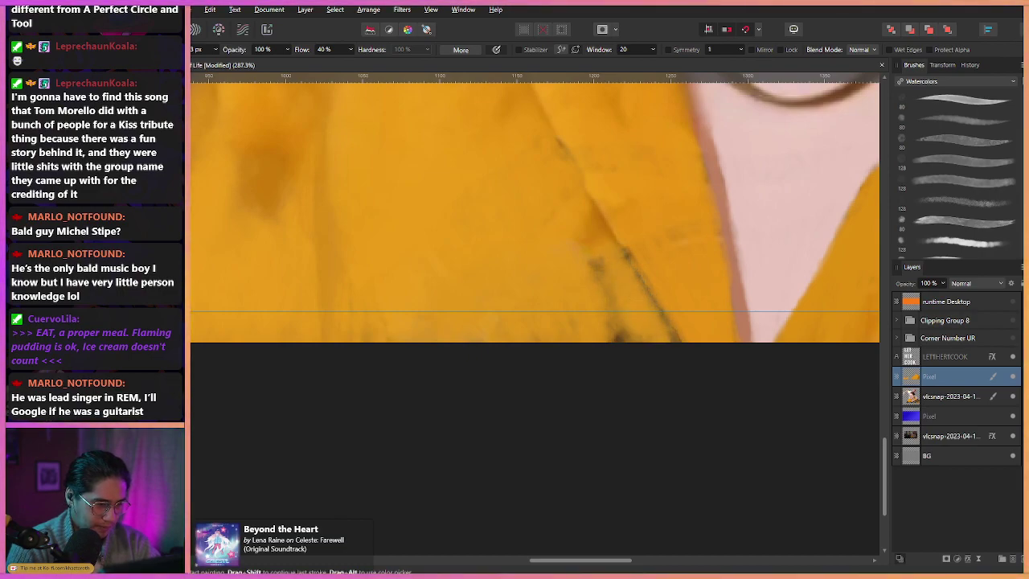
Cover the dark residue beside the lapel and repaint the lapel seam as a brown line down to the photo's lower edge.
{"action": "left_click_drag", "start_coordinate": [611, 315], "coordinate": [631, 339]}
{"action": "left_click_drag", "start_coordinate": [624, 256], "coordinate": [671, 338]}
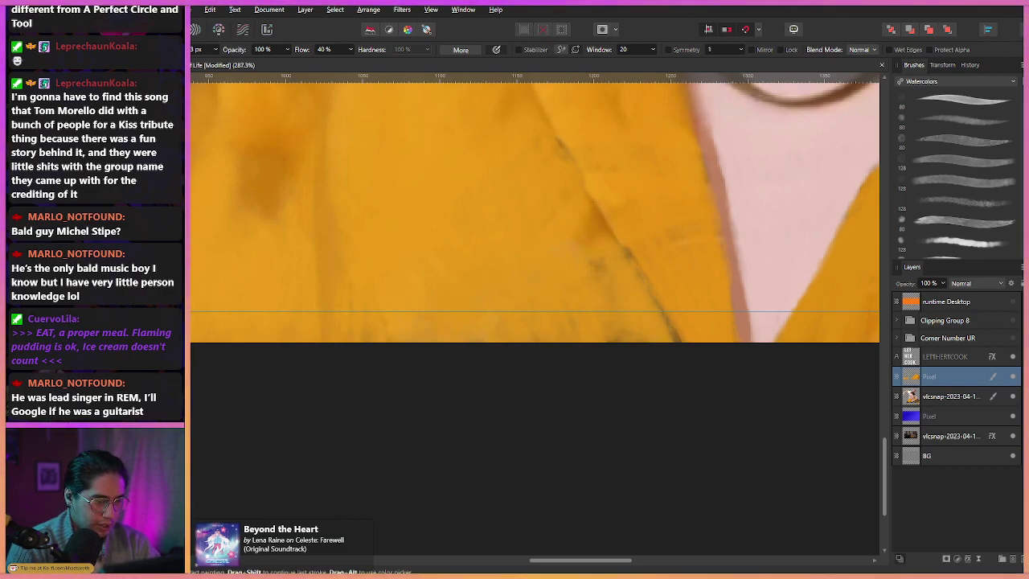
{"action": "mouse_move", "coordinate": [586, 245]}
{"action": "left_mouse_down"}
{"action": "mouse_move", "coordinate": [666, 341]}
{"action": "mouse_move", "coordinate": [680, 341]}
{"action": "left_mouse_up"}
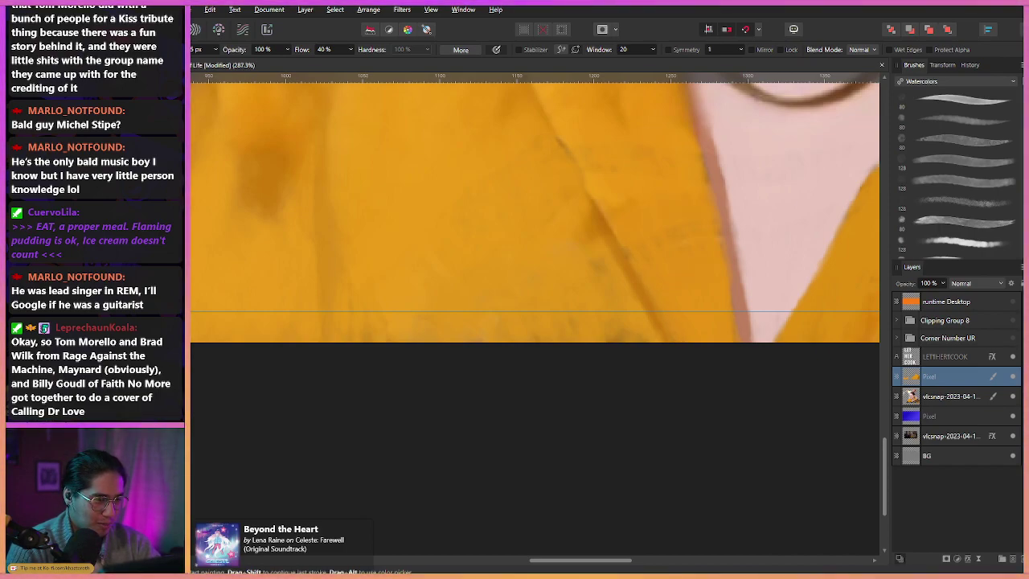
Add a lighter orange highlight along the lower lapel seam and blend the leftover marks around it.
{"action": "left_click_drag", "start_coordinate": [535, 242], "coordinate": [597, 326]}
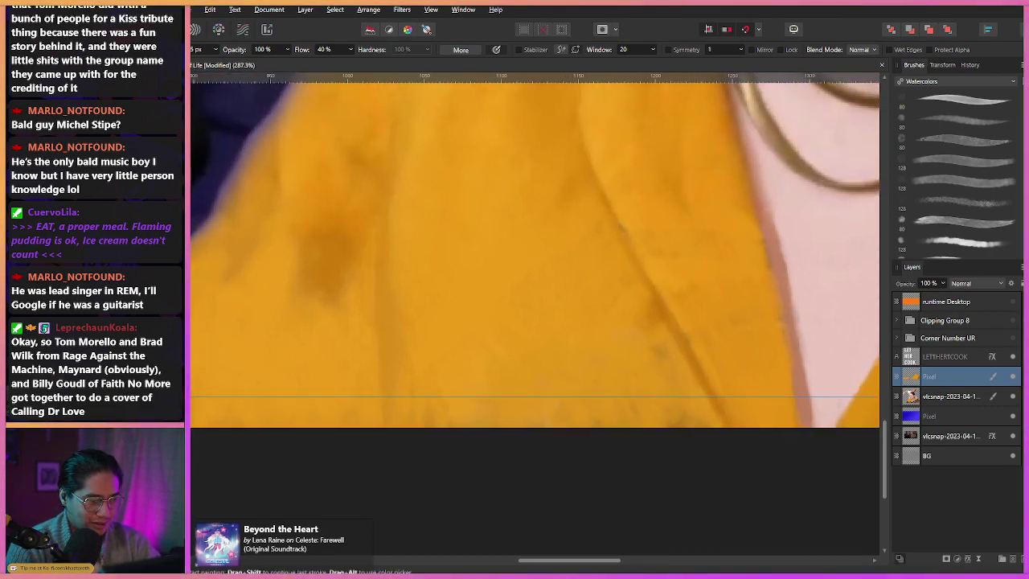
{"action": "left_click_drag", "start_coordinate": [569, 302], "coordinate": [501, 256]}
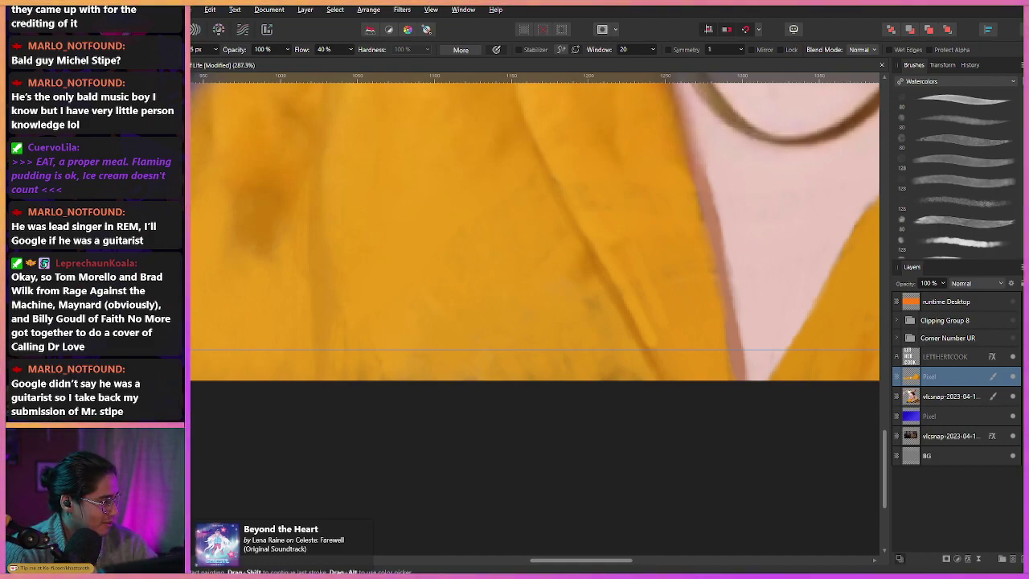
{"action": "left_click_drag", "start_coordinate": [523, 241], "coordinate": [551, 247]}
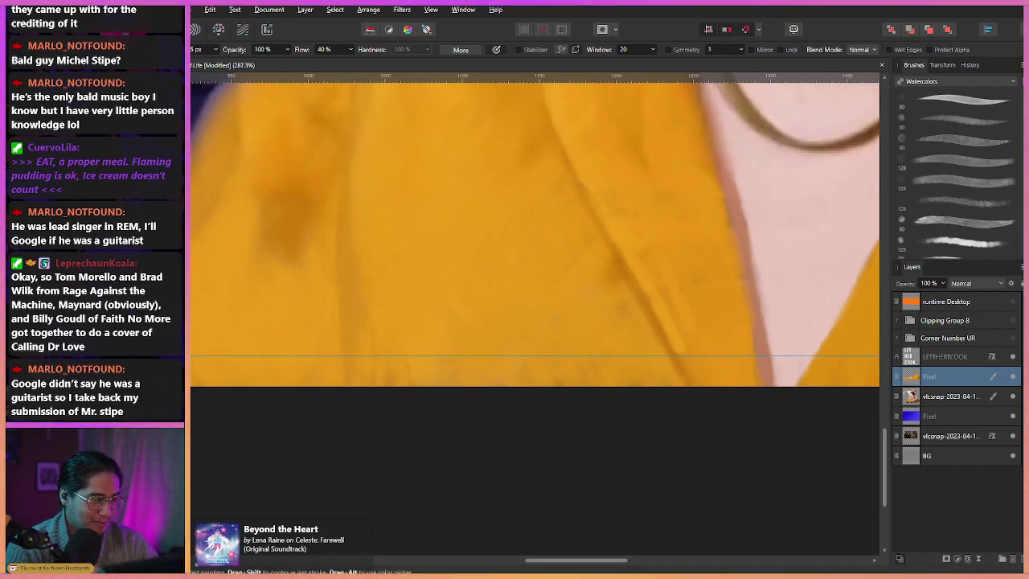
Paint over the reddish-brown shadow along the lapel's skin-side edge, narrowing it down to the photo's lower edge.
{"action": "scroll", "coordinate": [488, 295], "scroll_direction": "down", "scroll_amount": 4}
{"action": "scroll", "coordinate": [488, 295], "scroll_direction": "up", "scroll_amount": 2}
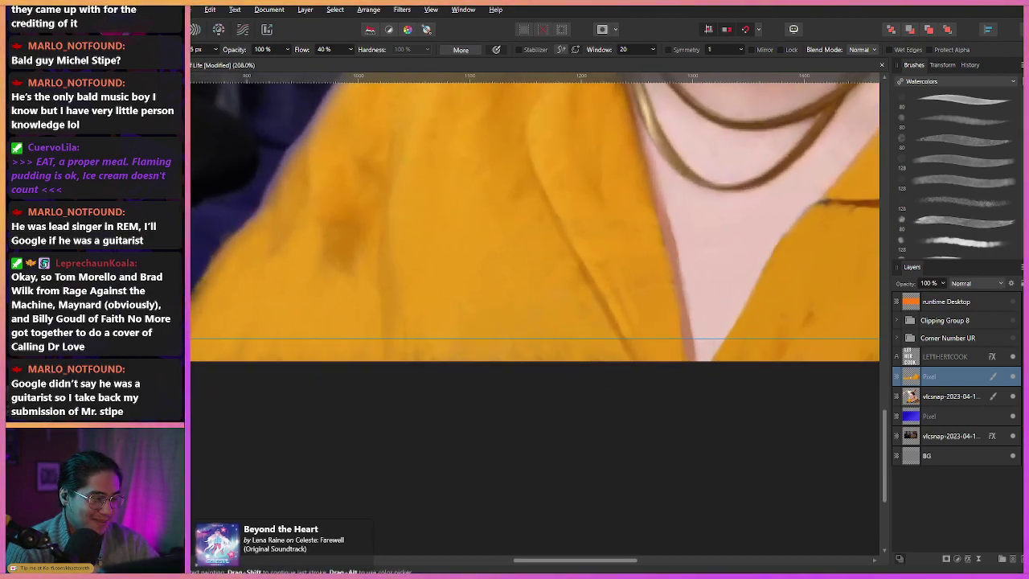
{"action": "scroll", "coordinate": [619, 254], "scroll_direction": "down", "scroll_amount": 4}
{"action": "scroll", "coordinate": [643, 245], "scroll_direction": "up", "scroll_amount": 4}
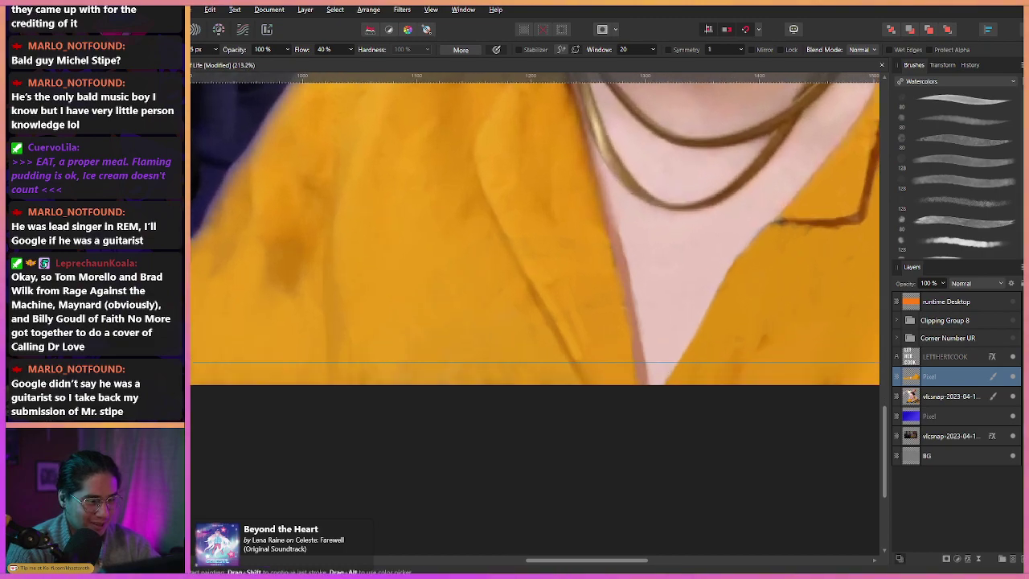
{"action": "mouse_move", "coordinate": [634, 306]}
{"action": "left_mouse_down"}
{"action": "mouse_move", "coordinate": [618, 230]}
{"action": "mouse_move", "coordinate": [644, 381]}
{"action": "left_mouse_up"}
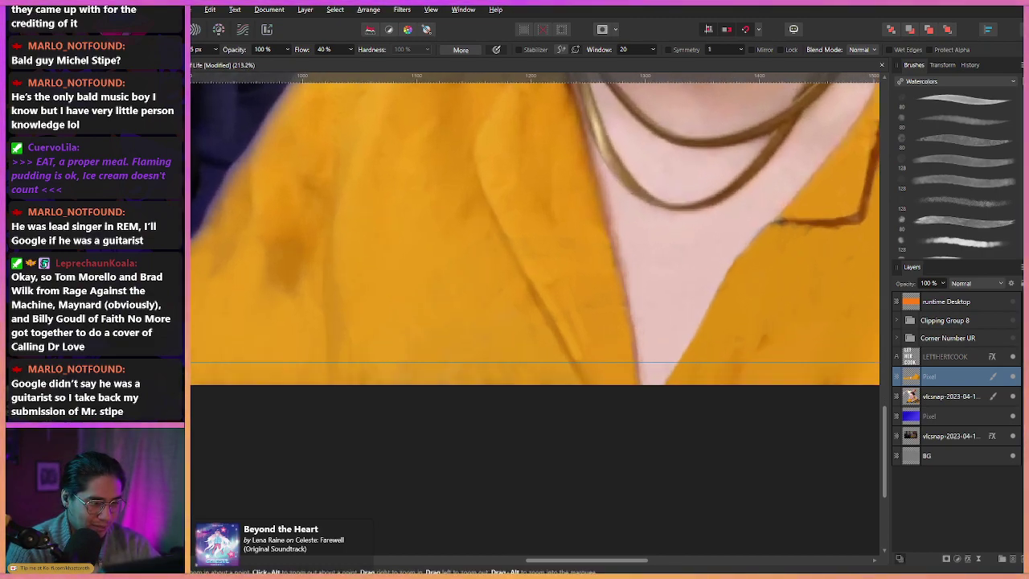
{"action": "mouse_move", "coordinate": [558, 251]}
{"action": "left_mouse_down"}
{"action": "mouse_move", "coordinate": [507, 251]}
{"action": "mouse_move", "coordinate": [561, 270]}
{"action": "mouse_move", "coordinate": [518, 270]}
{"action": "mouse_move", "coordinate": [500, 318]}
{"action": "left_mouse_up"}
{"action": "scroll", "coordinate": [535, 230], "scroll_direction": "down", "scroll_amount": 2}
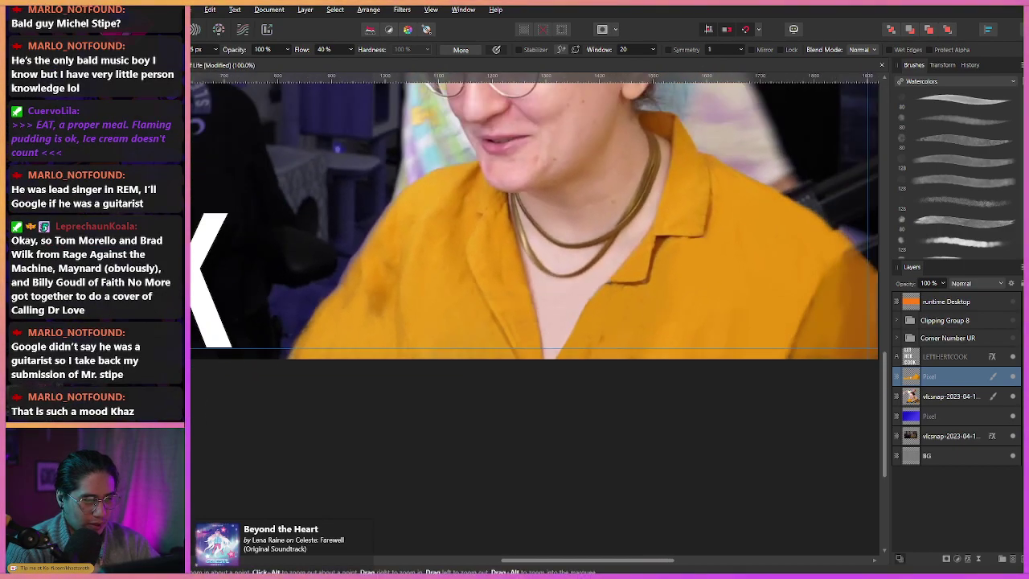
{"action": "scroll", "coordinate": [535, 230], "scroll_direction": "up", "scroll_amount": 3}
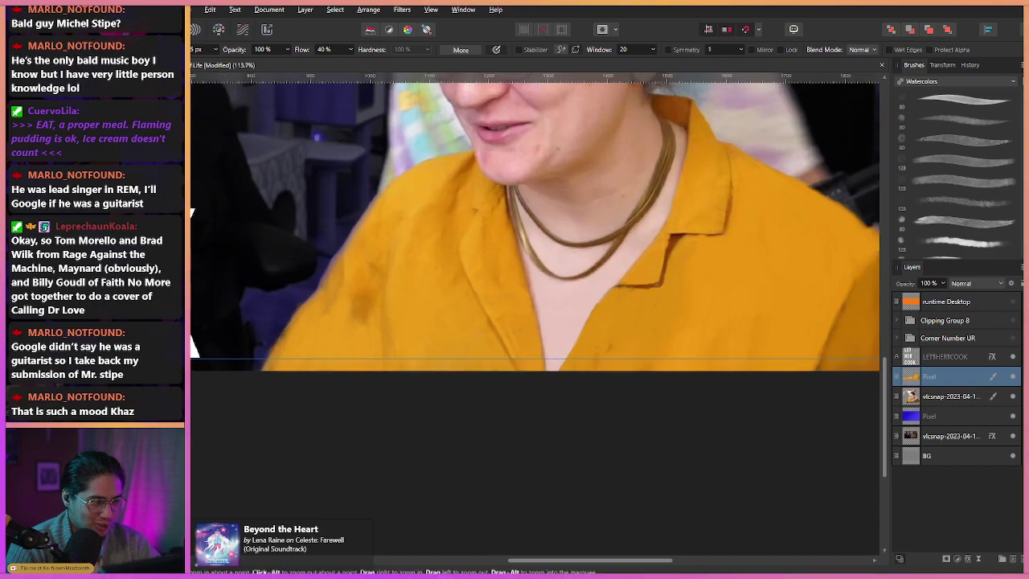
Sample the shirt's orange and cover the short brown line running from the neckline to the lapel corner below the collar.
{"action": "left_click_drag", "start_coordinate": [536, 319], "coordinate": [434, 371]}
{"action": "scroll", "coordinate": [536, 230], "scroll_direction": "up", "scroll_amount": 2}
{"action": "scroll", "coordinate": [535, 314], "scroll_direction": "up", "scroll_amount": 3}
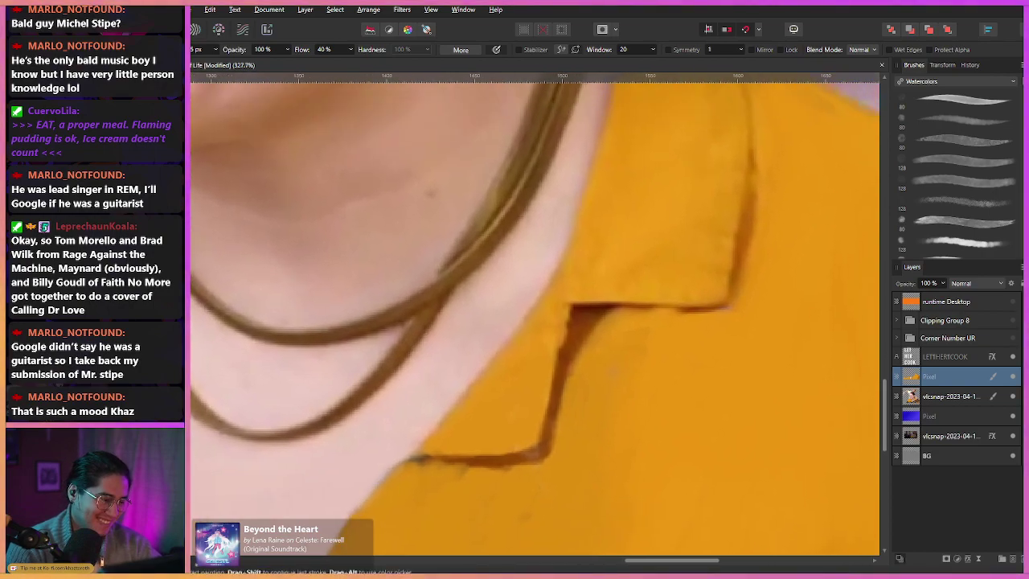
{"action": "left_click_drag", "start_coordinate": [536, 314], "coordinate": [515, 312]}
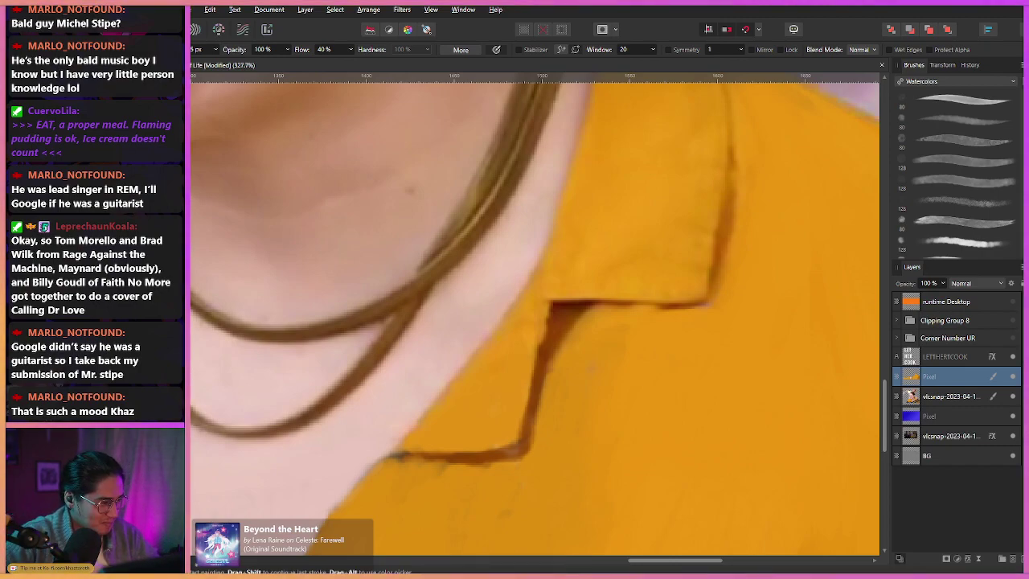
{"action": "key", "text": "space"}
{"action": "left_click_drag", "start_coordinate": [386, 257], "coordinate": [506, 189]}
{"action": "left_click_drag", "start_coordinate": [466, 218], "coordinate": [478, 217]}
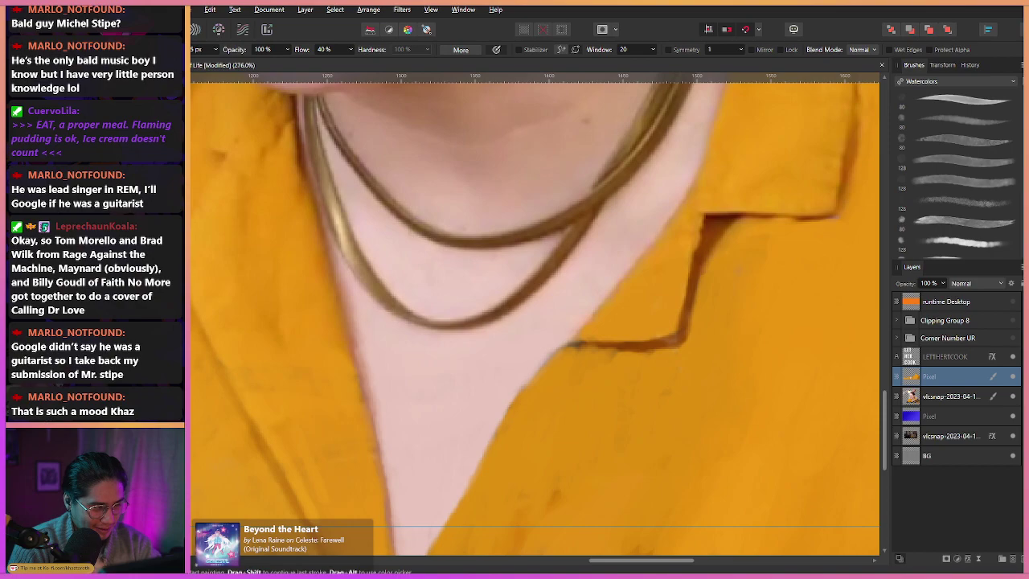
{"action": "key", "text": "ctrl+alt+Left"}
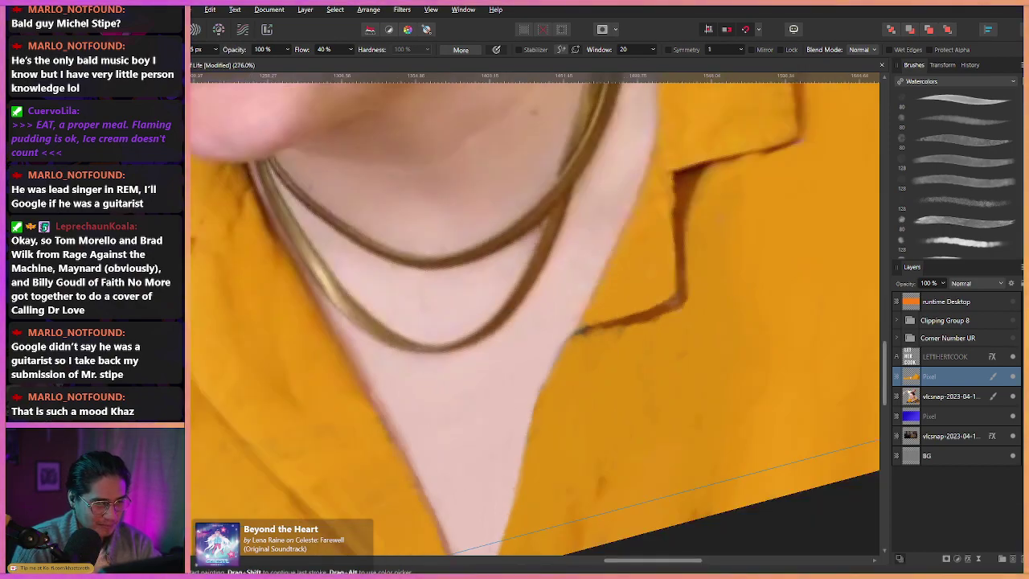
{"action": "left_click_drag", "start_coordinate": [515, 338], "coordinate": [543, 282]}
{"action": "key", "text": "ctrl+alt+Left"}
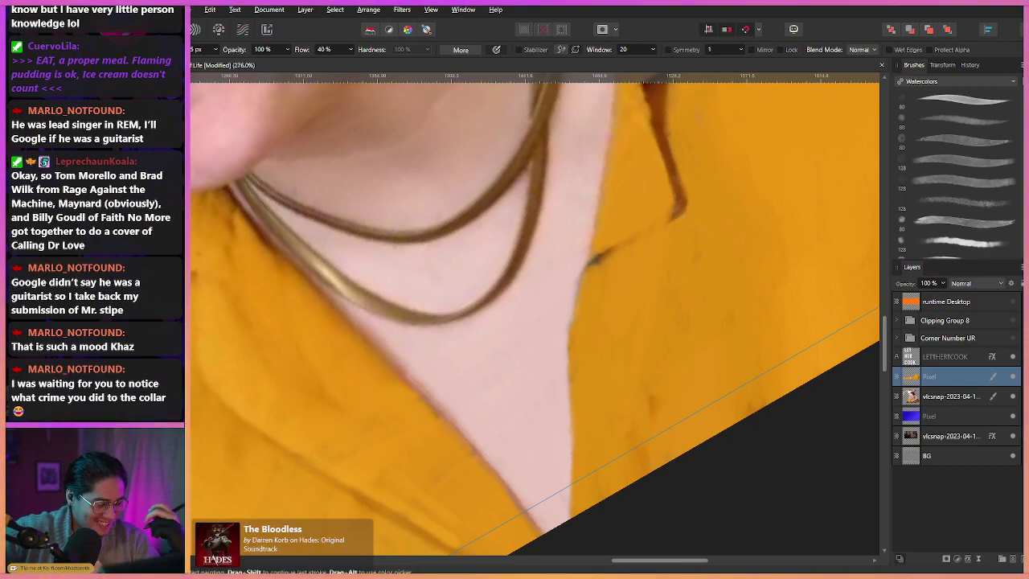
{"action": "left_click", "coordinate": [628, 205], "text": "alt"}
{"action": "left_click_drag", "start_coordinate": [614, 251], "coordinate": [594, 261]}
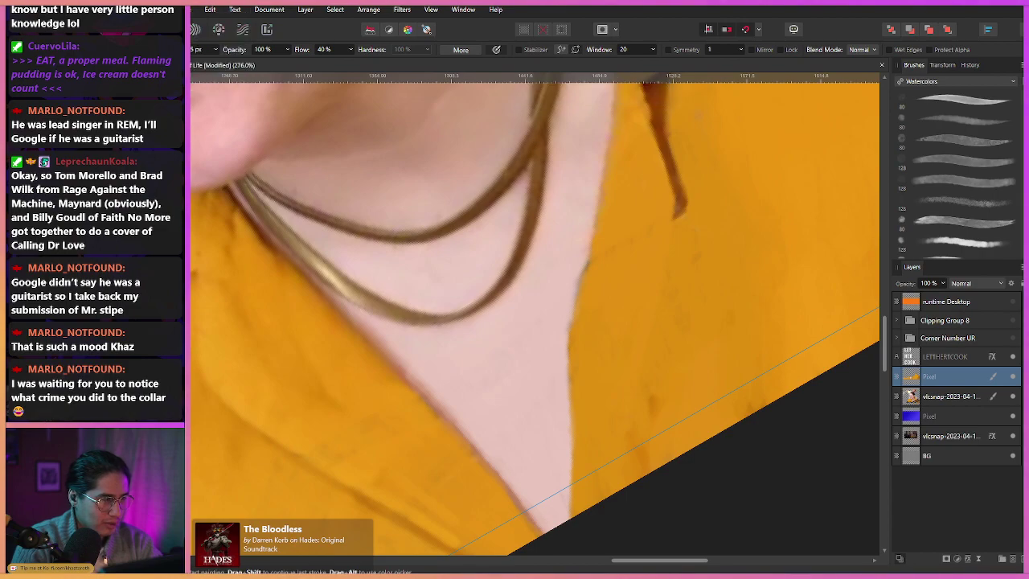
{"action": "key", "text": "ctrl+space"}
{"action": "left_click_drag", "start_coordinate": [526, 205], "coordinate": [502, 206]}
{"action": "key", "text": "r"}
{"action": "key", "text": "r"}
{"action": "key", "text": "r"}
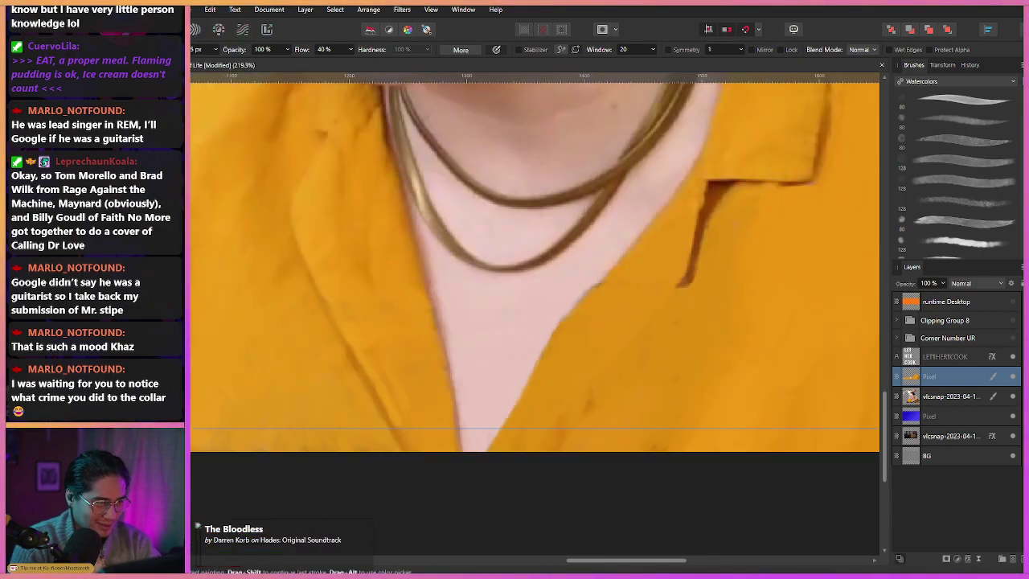
Switch to a solid brush from the Acrylics category and paint orange over the remaining brown lapel line below the collar notch.
{"action": "key", "text": "space"}
{"action": "left_click_drag", "start_coordinate": [535, 319], "coordinate": [588, 421]}
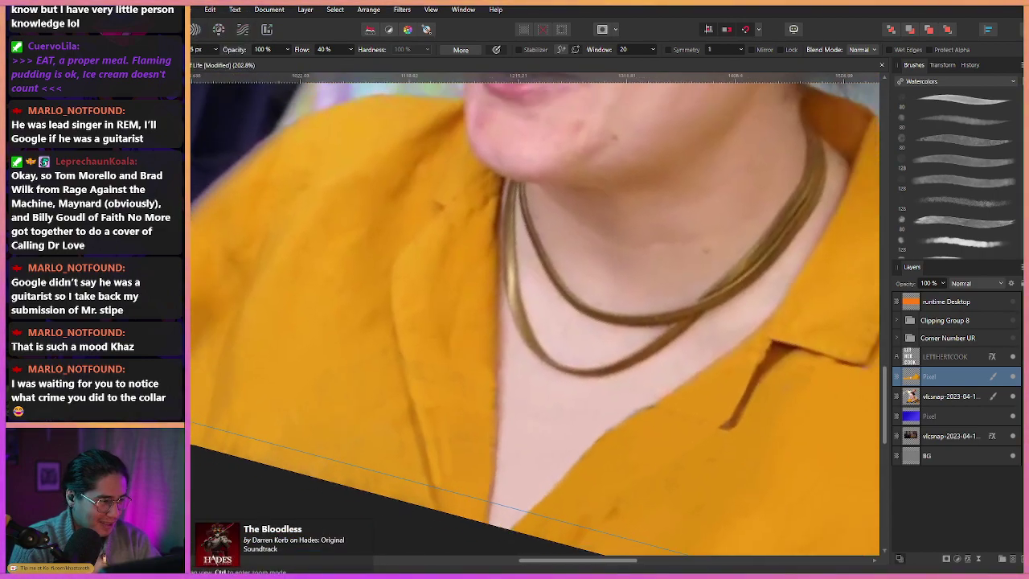
{"action": "mouse_move", "coordinate": [535, 320]}
{"action": "left_mouse_down"}
{"action": "mouse_move", "coordinate": [507, 291]}
{"action": "mouse_move", "coordinate": [484, 296]}
{"action": "left_mouse_up"}
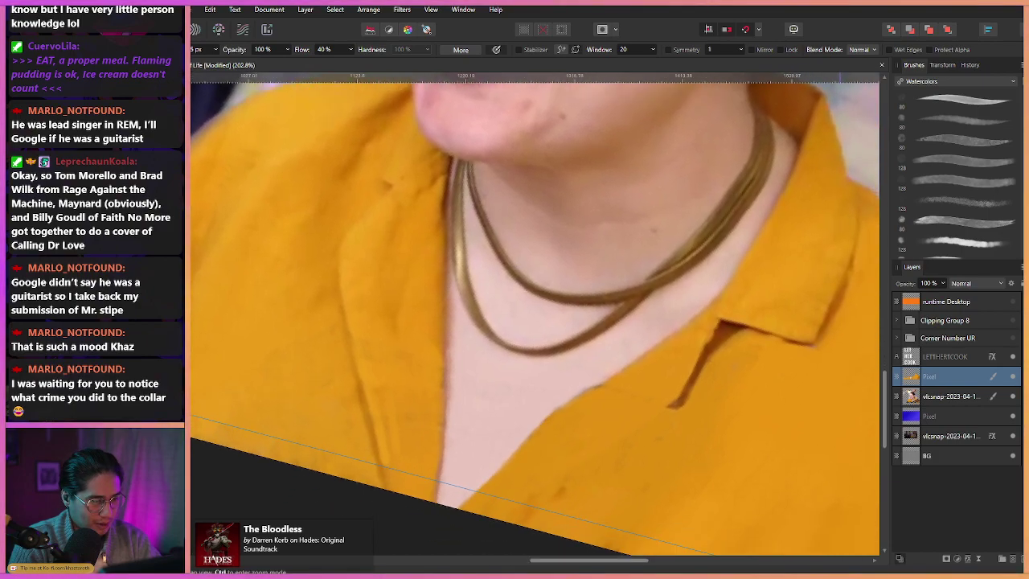
{"action": "key", "text": "shift+r"}
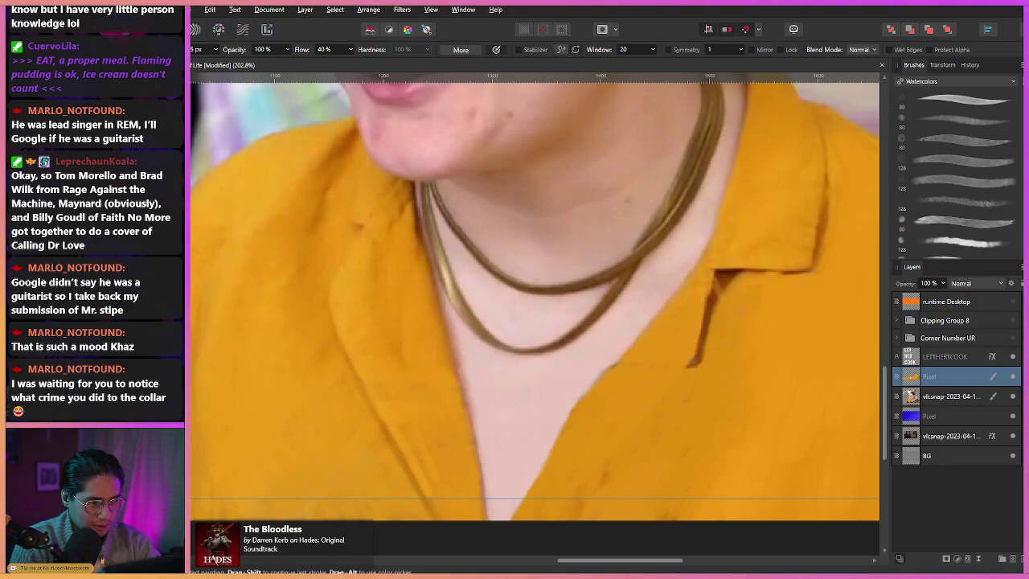
{"action": "left_click", "coordinate": [959, 81]}
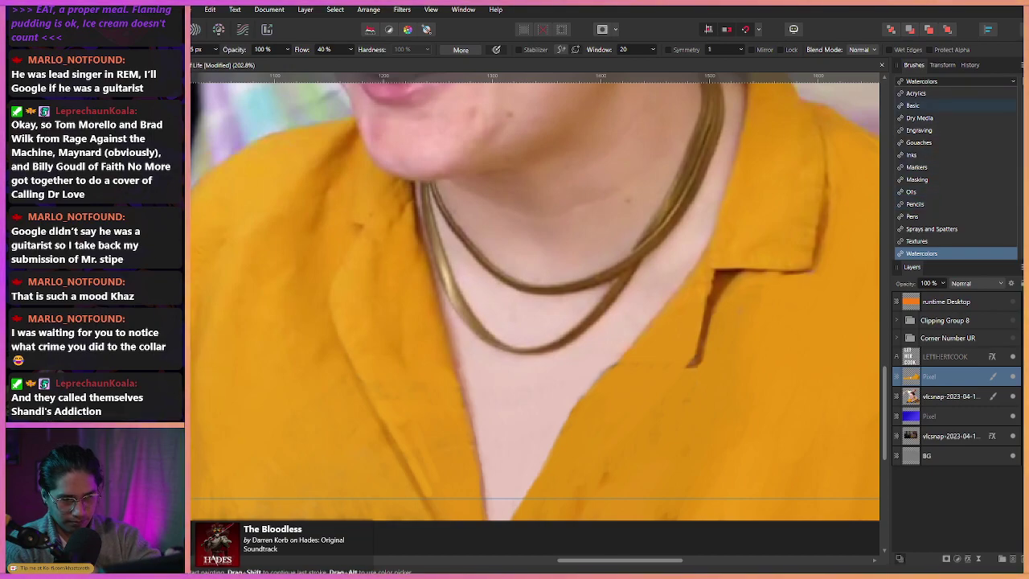
{"action": "left_click", "coordinate": [913, 105]}
{"action": "left_click", "coordinate": [957, 81]}
{"action": "left_click", "coordinate": [916, 93]}
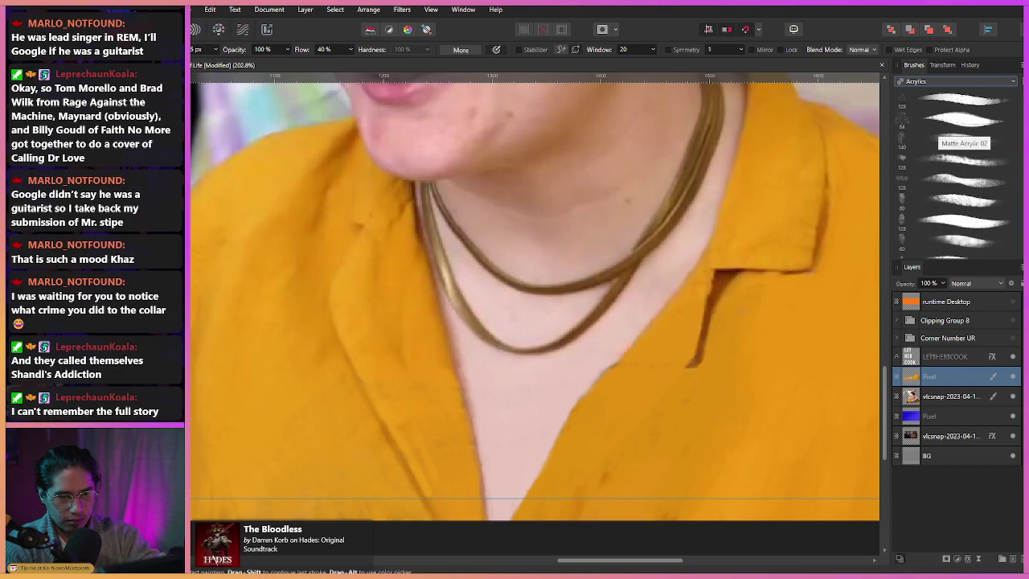
{"action": "left_click", "coordinate": [962, 221]}
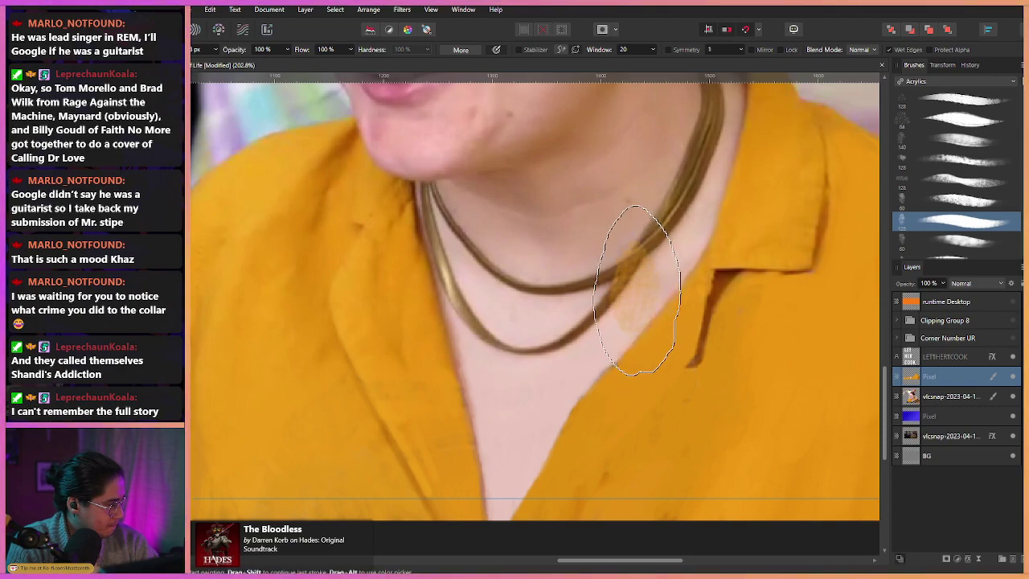
{"action": "mouse_move", "coordinate": [637, 314]}
{"action": "left_mouse_down"}
{"action": "mouse_move", "coordinate": [601, 278]}
{"action": "mouse_move", "coordinate": [553, 264]}
{"action": "left_mouse_up"}
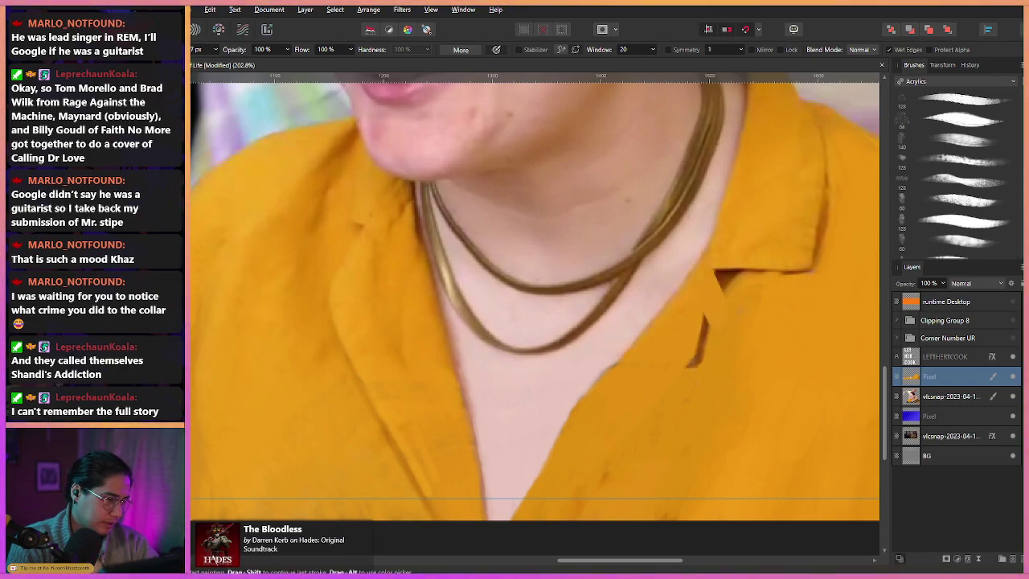
{"action": "mouse_move", "coordinate": [708, 325]}
{"action": "left_mouse_down"}
{"action": "mouse_move", "coordinate": [692, 366]}
{"action": "mouse_move", "coordinate": [705, 316]}
{"action": "mouse_move", "coordinate": [700, 338]}
{"action": "left_mouse_up"}
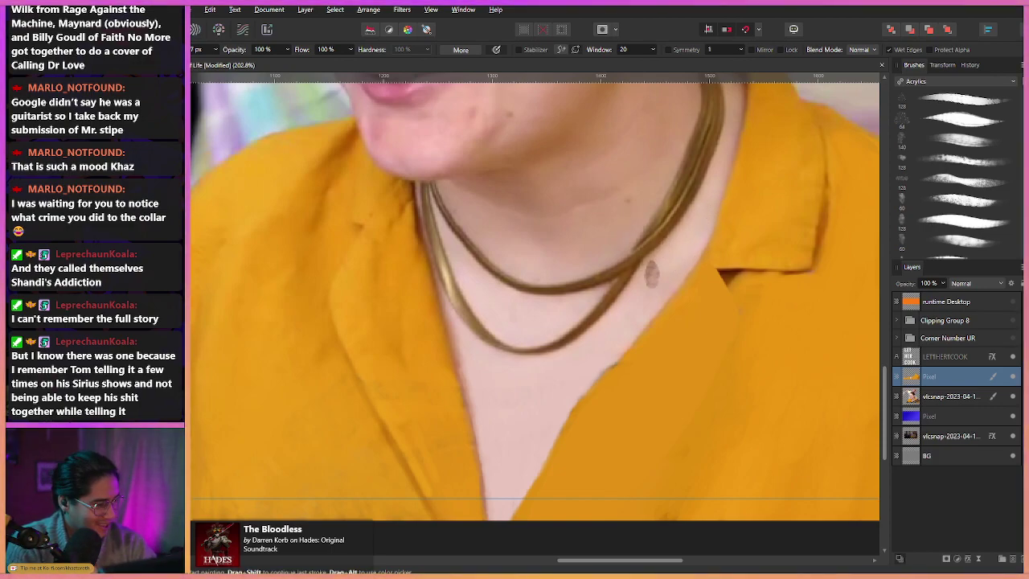
Try to extend the collar notch's shadow downward with short brown strokes, and undo them.
{"action": "mouse_move", "coordinate": [682, 311]}
{"action": "left_mouse_down"}
{"action": "mouse_move", "coordinate": [682, 333]}
{"action": "mouse_move", "coordinate": [668, 310]}
{"action": "left_mouse_up"}
{"action": "left_click_drag", "start_coordinate": [720, 272], "coordinate": [726, 286]}
{"action": "left_click_drag", "start_coordinate": [727, 286], "coordinate": [739, 321]}
{"action": "key", "text": "ctrl+z"}
{"action": "key", "text": "ctrl+z"}
Try a tapered dark brown lapel line from below the collar notch to the photo's lower edge, and remove it.
{"action": "left_click_drag", "start_coordinate": [667, 294], "coordinate": [618, 234]}
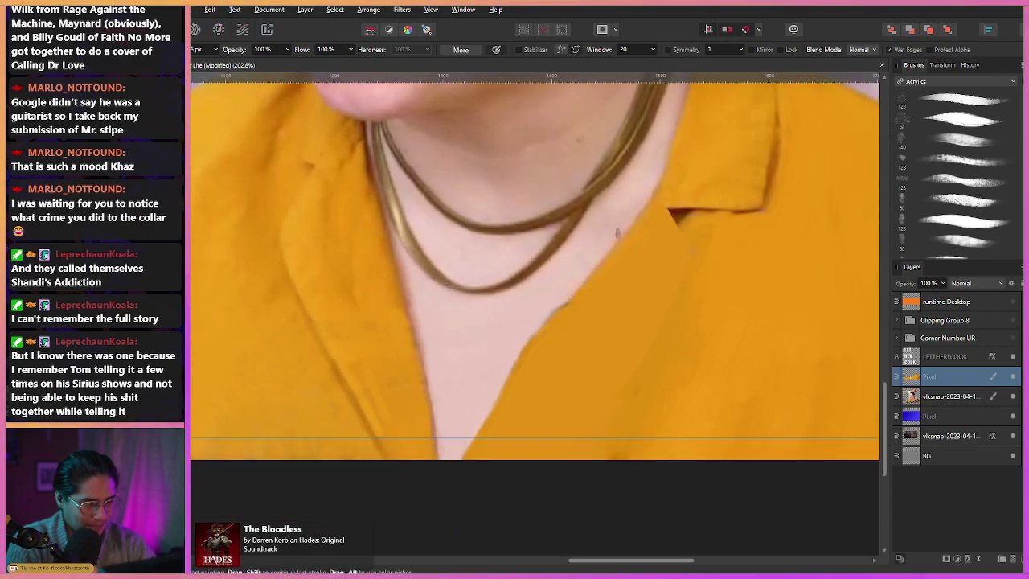
{"action": "left_click_drag", "start_coordinate": [559, 448], "coordinate": [696, 257]}
{"action": "key", "text": "ctrl+z"}
{"action": "mouse_move", "coordinate": [679, 292]}
{"action": "left_mouse_down"}
{"action": "mouse_move", "coordinate": [693, 250]}
{"action": "mouse_move", "coordinate": [677, 223]}
{"action": "left_mouse_up"}
{"action": "key", "text": "ctrl+z"}
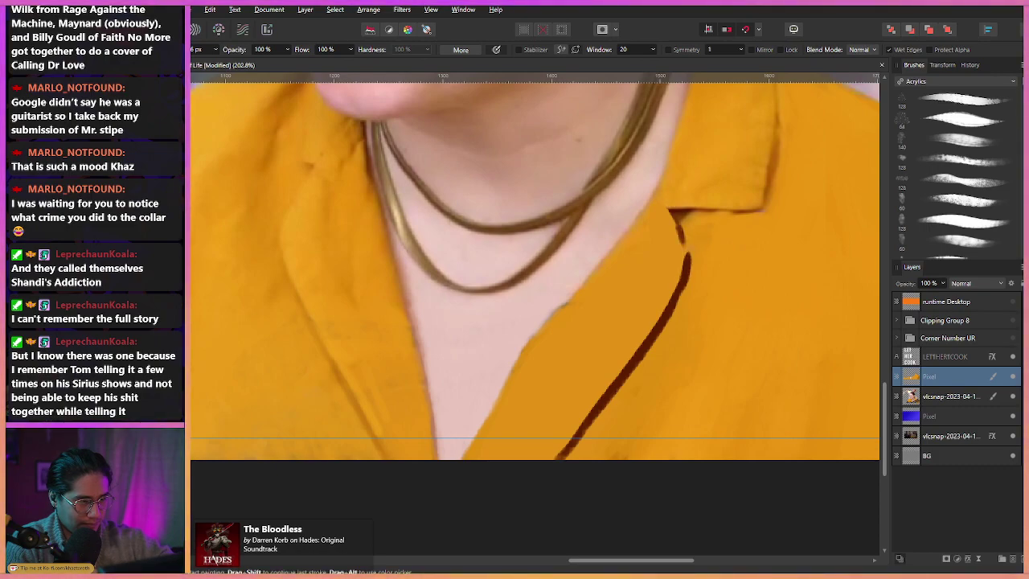
{"action": "key", "text": "ctrl+z"}
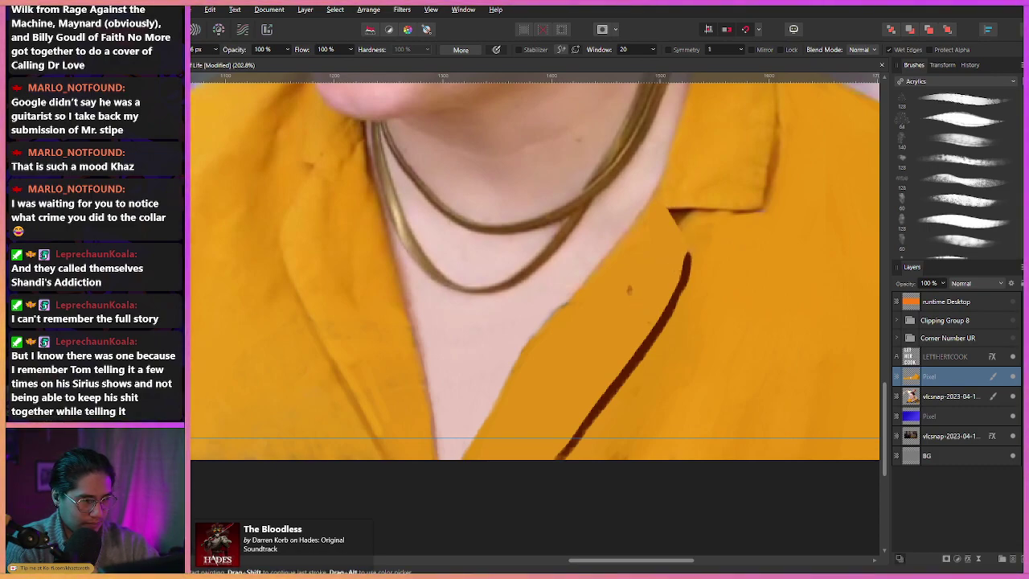
{"action": "left_click_drag", "start_coordinate": [553, 269], "coordinate": [462, 254]}
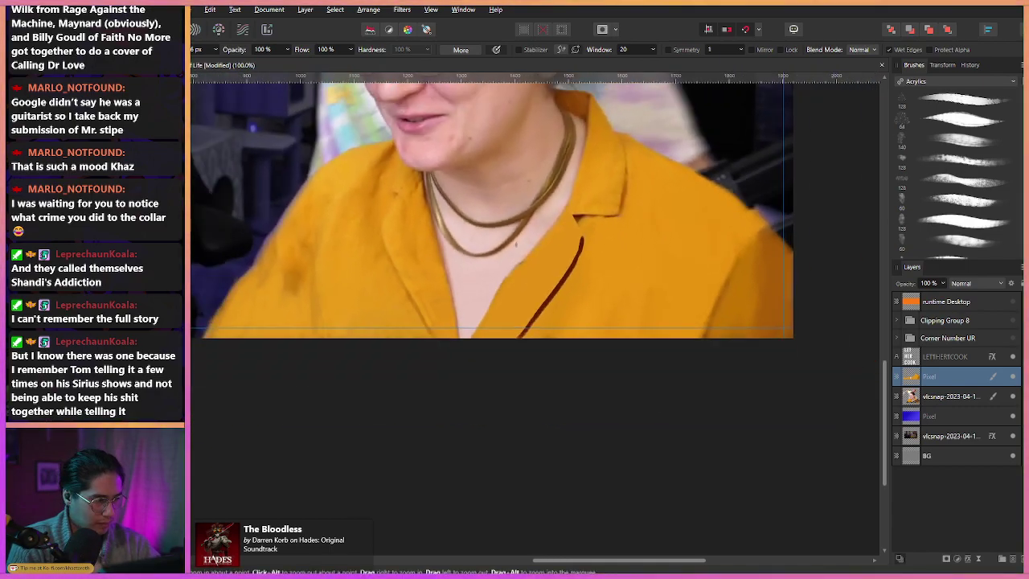
{"action": "scroll", "coordinate": [377, 199], "scroll_direction": "up", "scroll_amount": 1}
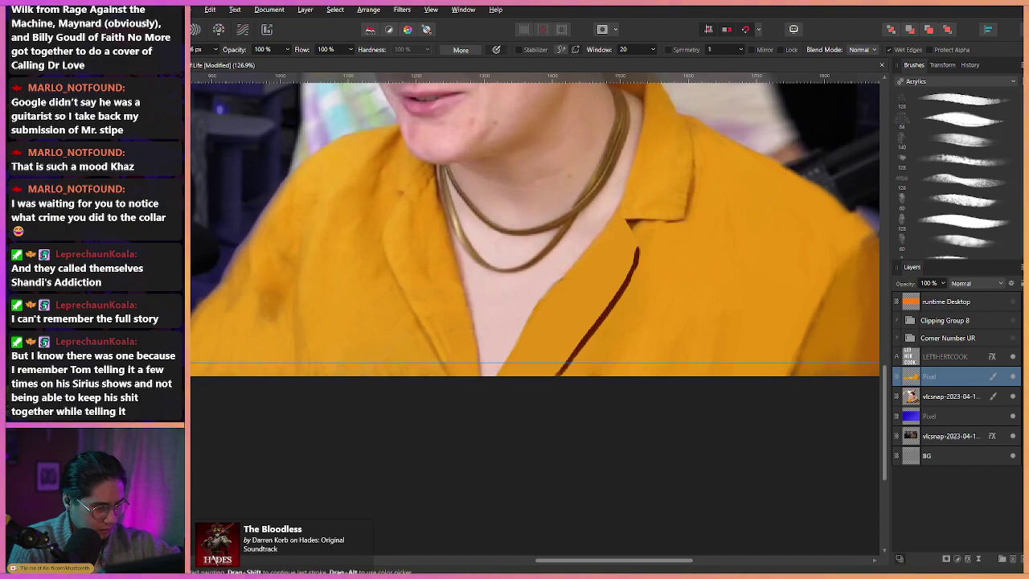
{"action": "left_click_drag", "start_coordinate": [558, 375], "coordinate": [609, 314]}
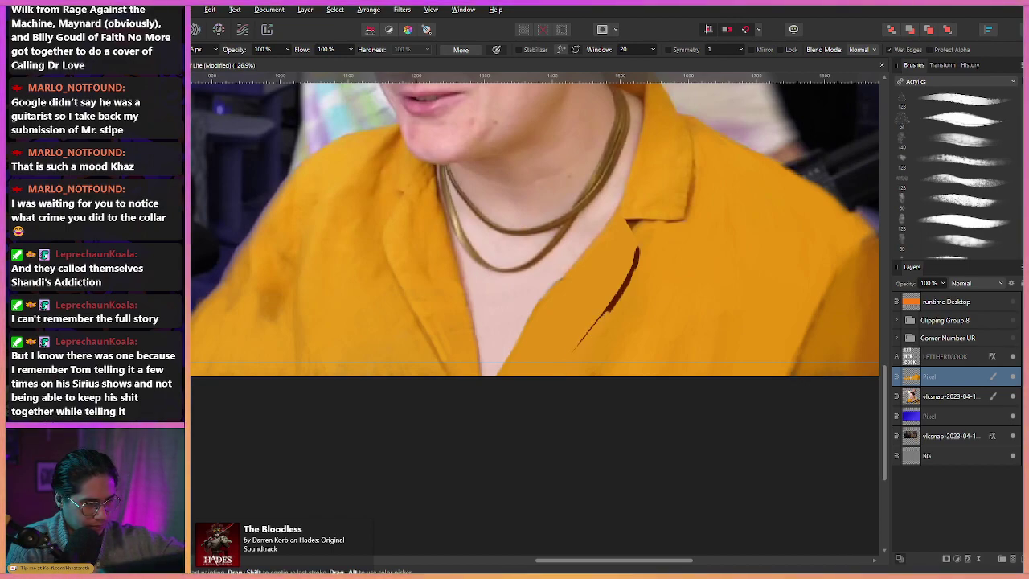
{"action": "left_click_drag", "start_coordinate": [637, 253], "coordinate": [574, 351]}
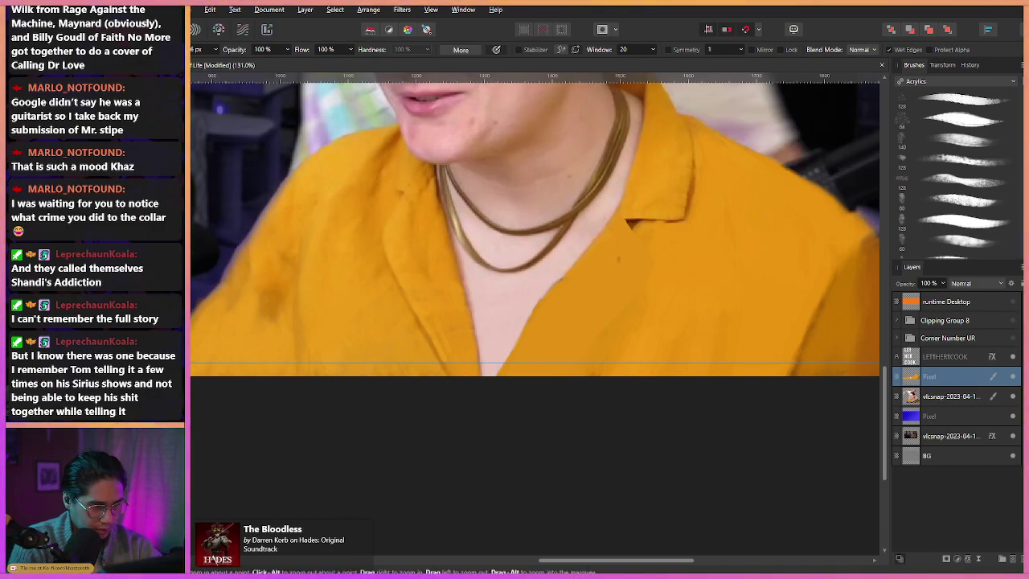
Draw a lighter brown lapel line curving from below the collar notch down to the photo's lower edge.
{"action": "scroll", "coordinate": [611, 258], "scroll_direction": "up", "scroll_amount": 2}
{"action": "mouse_move", "coordinate": [553, 400]}
{"action": "left_mouse_down"}
{"action": "mouse_move", "coordinate": [632, 317]}
{"action": "mouse_move", "coordinate": [664, 270]}
{"action": "mouse_move", "coordinate": [663, 251]}
{"action": "left_mouse_up"}
{"action": "key", "text": "ctrl+z"}
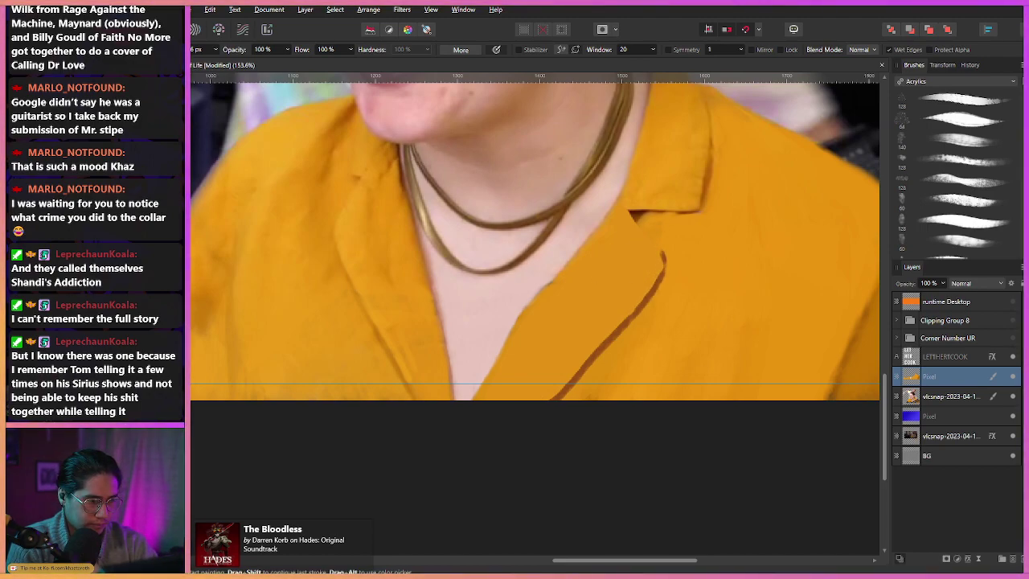
{"action": "scroll", "coordinate": [577, 252], "scroll_direction": "down", "scroll_amount": 3}
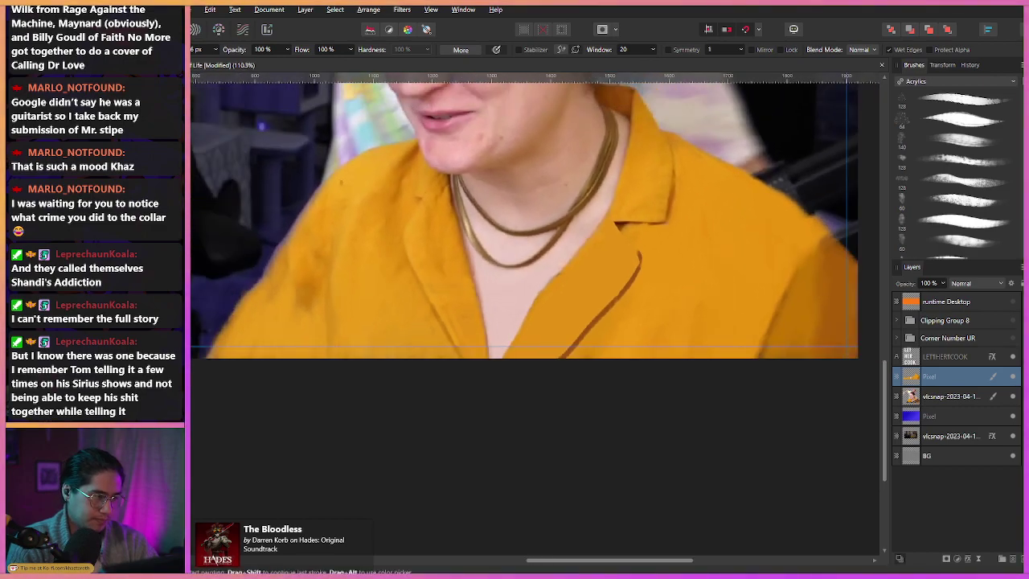
{"action": "mouse_move", "coordinate": [416, 223]}
{"action": "left_mouse_down"}
{"action": "mouse_move", "coordinate": [336, 223]}
{"action": "mouse_move", "coordinate": [396, 239]}
{"action": "left_mouse_up"}
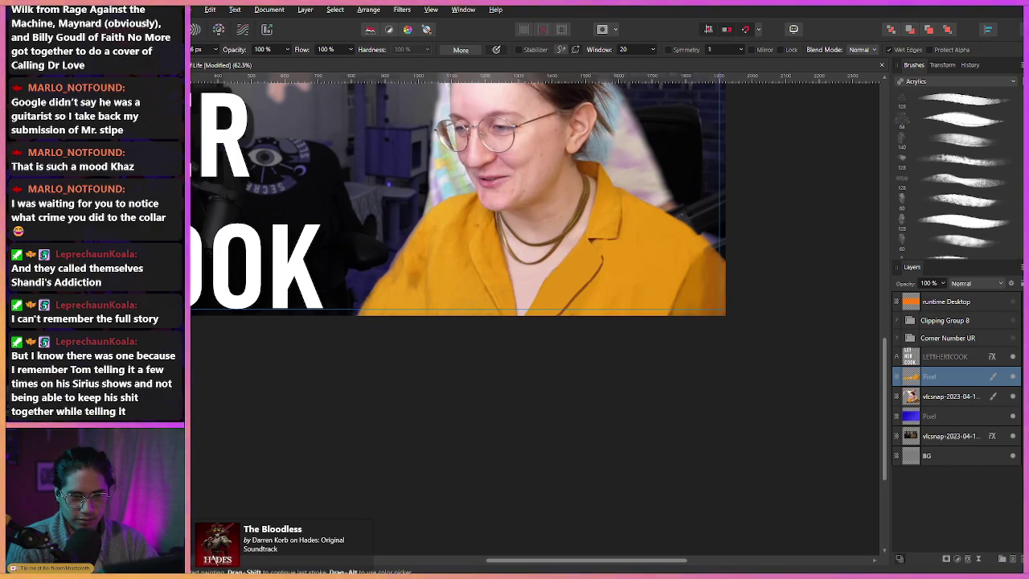
{"action": "scroll", "coordinate": [467, 256], "scroll_direction": "up", "scroll_amount": 2}
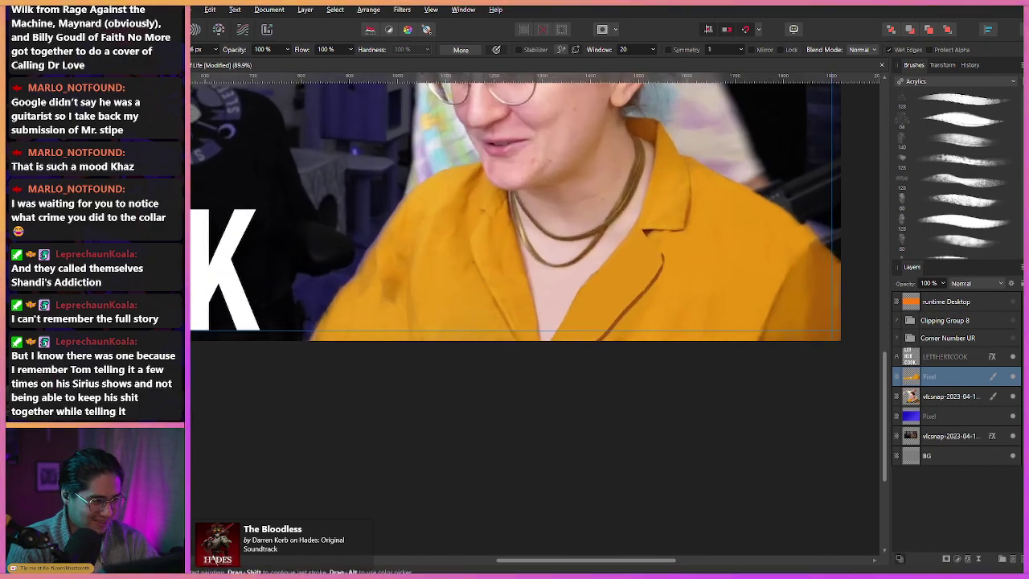
Strengthen the seam of the opposite lapel with a matching brown line from the upper fold to the photo's lower edge.
{"action": "key", "text": "ctrl+z"}
{"action": "left_click_drag", "start_coordinate": [480, 268], "coordinate": [521, 339]}
{"action": "key", "text": "ctrl+z"}
{"action": "key", "text": "space"}
{"action": "scroll", "coordinate": [434, 230], "scroll_direction": "down", "scroll_amount": 2}
{"action": "scroll", "coordinate": [387, 229], "scroll_direction": "up", "scroll_amount": 3}
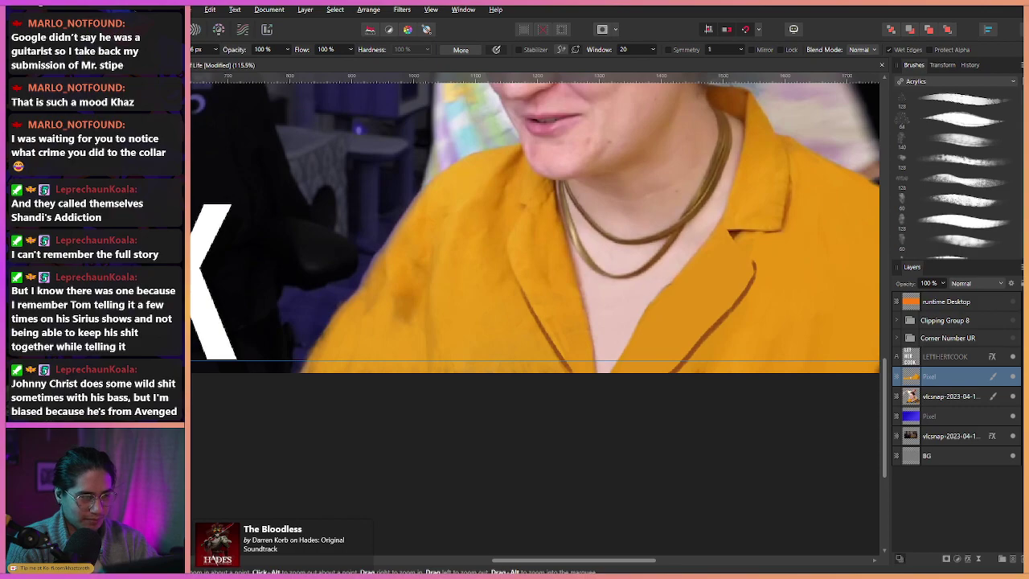
{"action": "left_click_drag", "start_coordinate": [506, 255], "coordinate": [520, 287]}
{"action": "left_click_drag", "start_coordinate": [507, 236], "coordinate": [506, 257]}
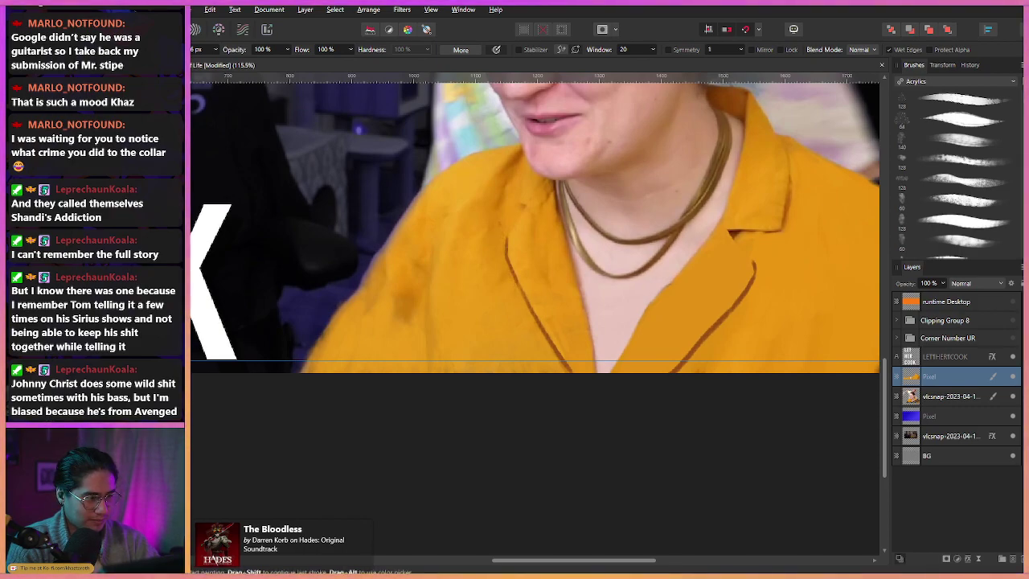
{"action": "key", "text": "ctrl+space"}
{"action": "left_click_drag", "start_coordinate": [448, 226], "coordinate": [369, 226]}
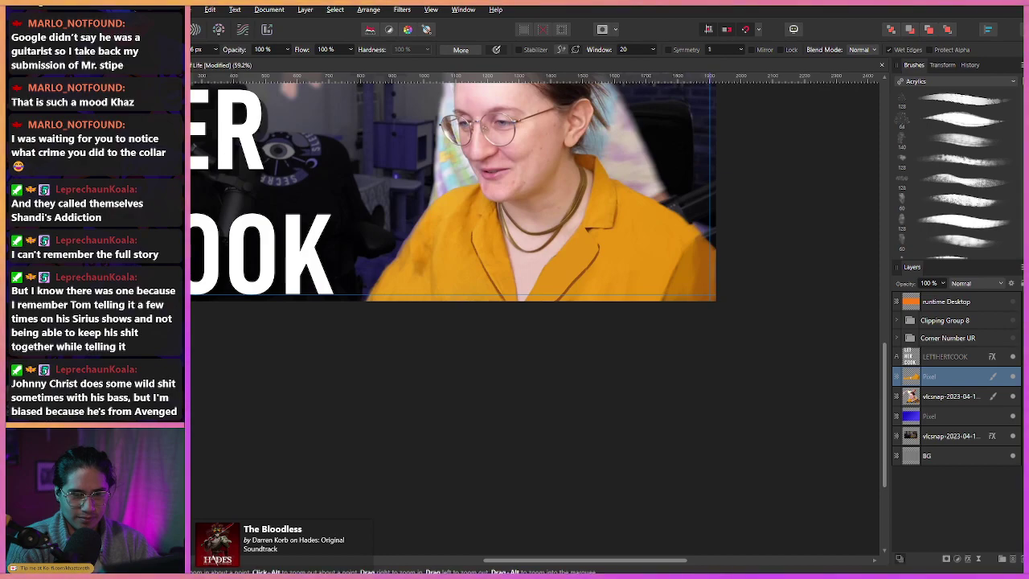
{"action": "key", "text": "b"}
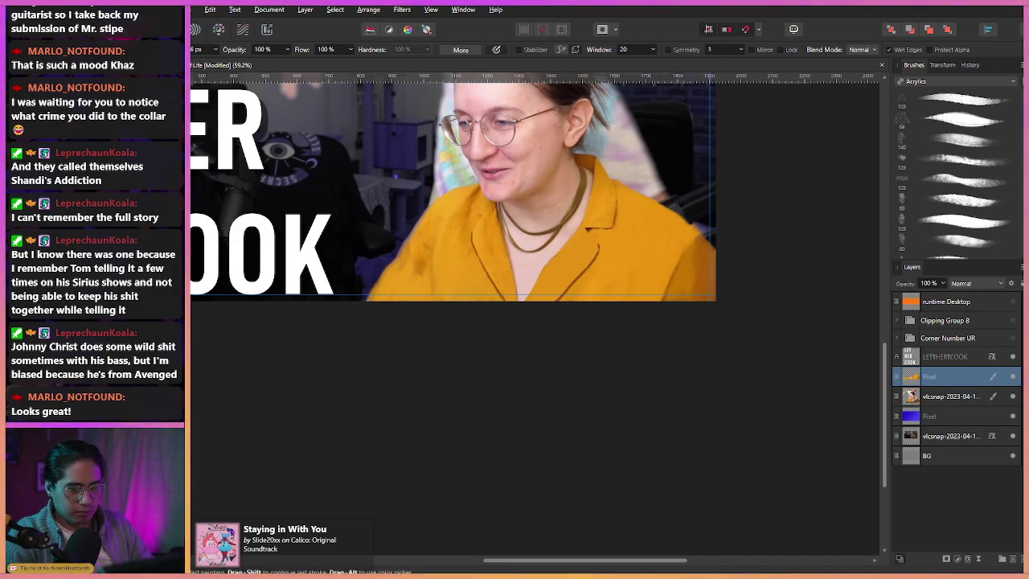
Check the repainted shirt and lapels both up close and within the whole LET HER COOK composition.
{"action": "mouse_move", "coordinate": [515, 241]}
{"action": "left_mouse_down"}
{"action": "mouse_move", "coordinate": [635, 347]}
{"action": "mouse_move", "coordinate": [666, 401]}
{"action": "left_mouse_up"}
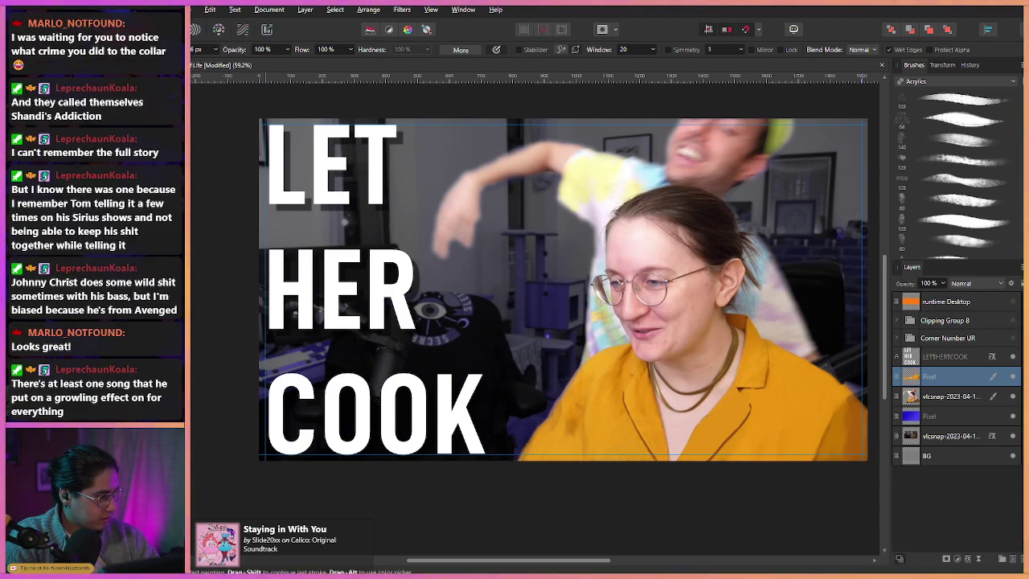
{"action": "left_click_drag", "start_coordinate": [667, 401], "coordinate": [623, 375]}
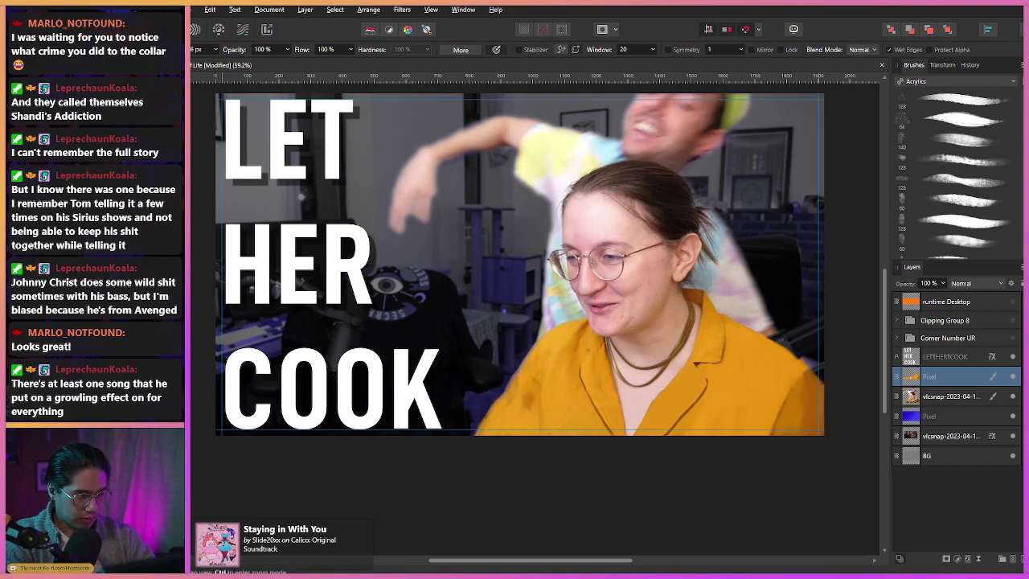
{"action": "left_click_drag", "start_coordinate": [531, 386], "coordinate": [555, 249]}
{"action": "left_click_drag", "start_coordinate": [554, 249], "coordinate": [669, 250]}
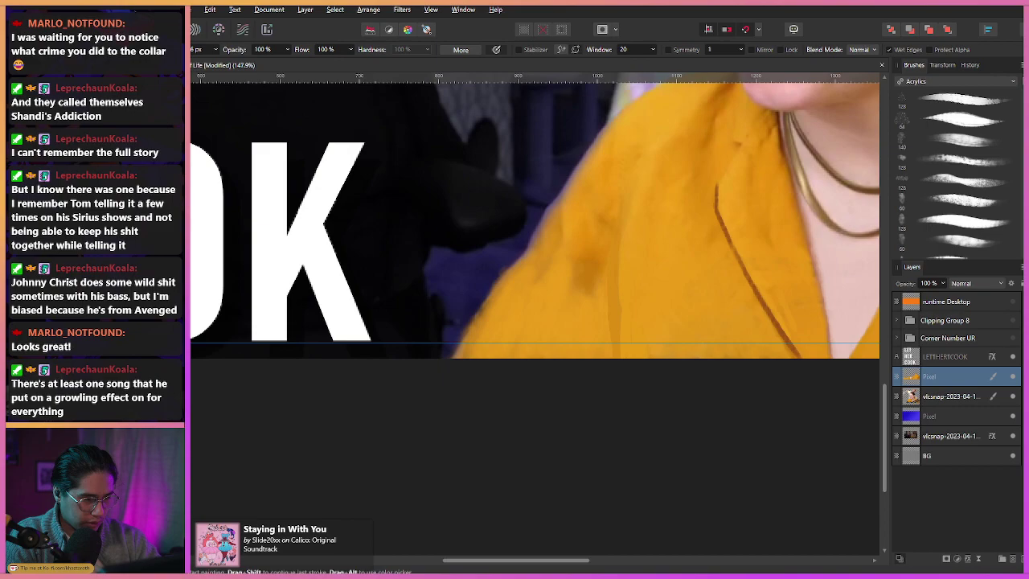
{"action": "scroll", "coordinate": [491, 267], "scroll_direction": "down", "scroll_amount": 5}
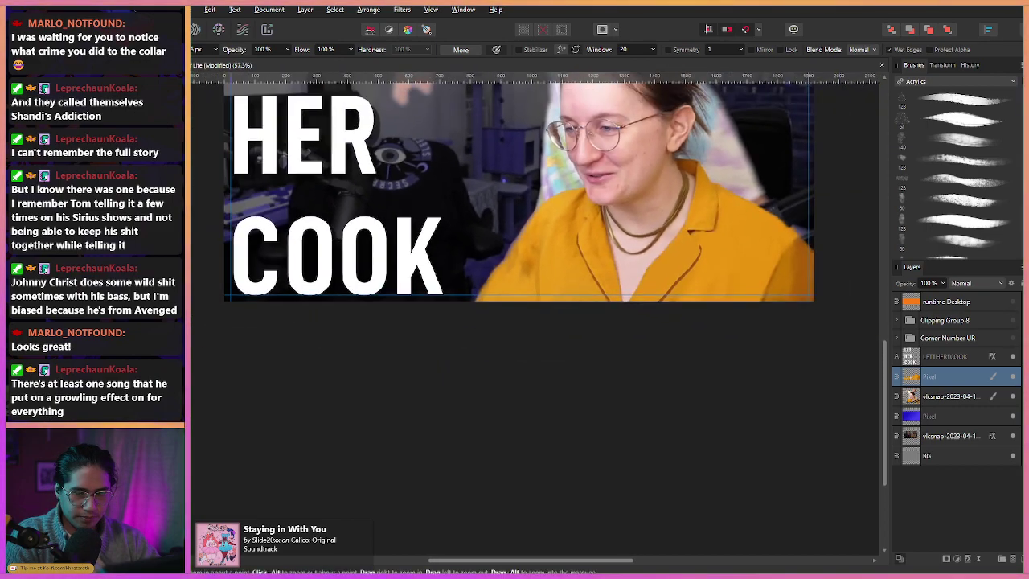
{"action": "left_click_drag", "start_coordinate": [491, 267], "coordinate": [543, 296]}
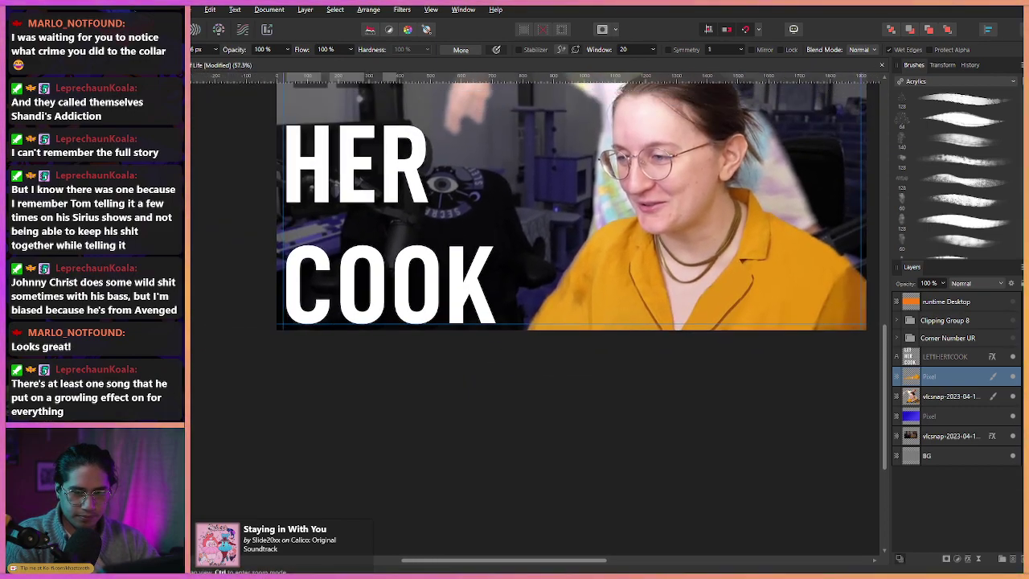
Select the vlcsnap photo layer with the people and set up erasing with the soft 64 px Masking brush over the background man's hand.
{"action": "left_click_drag", "start_coordinate": [411, 136], "coordinate": [430, 310]}
{"action": "scroll", "coordinate": [467, 236], "scroll_direction": "up", "scroll_amount": 2}
{"action": "scroll", "coordinate": [466, 236], "scroll_direction": "up", "scroll_amount": 1}
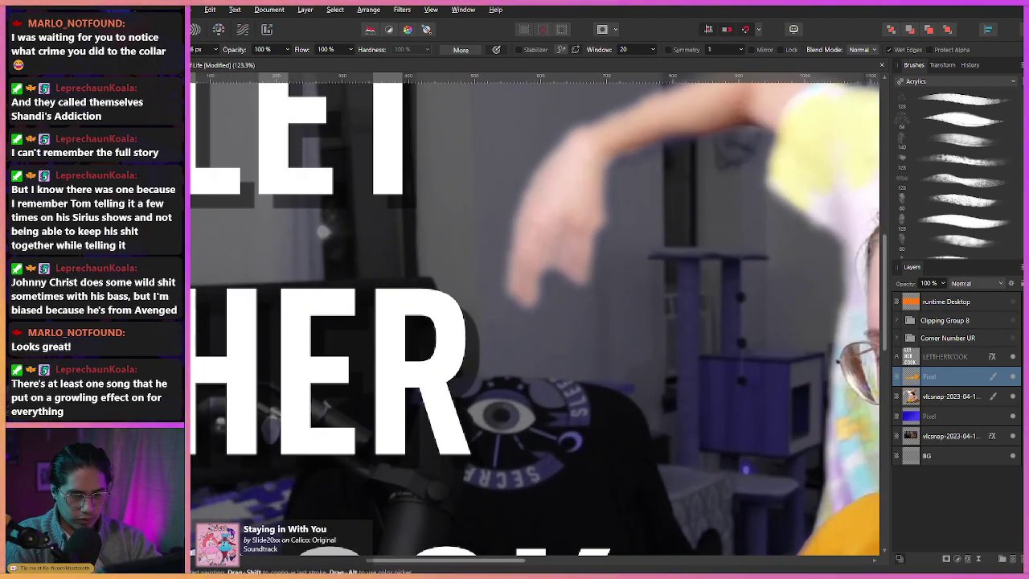
{"action": "left_click", "coordinate": [951, 396]}
{"action": "key", "text": "e"}
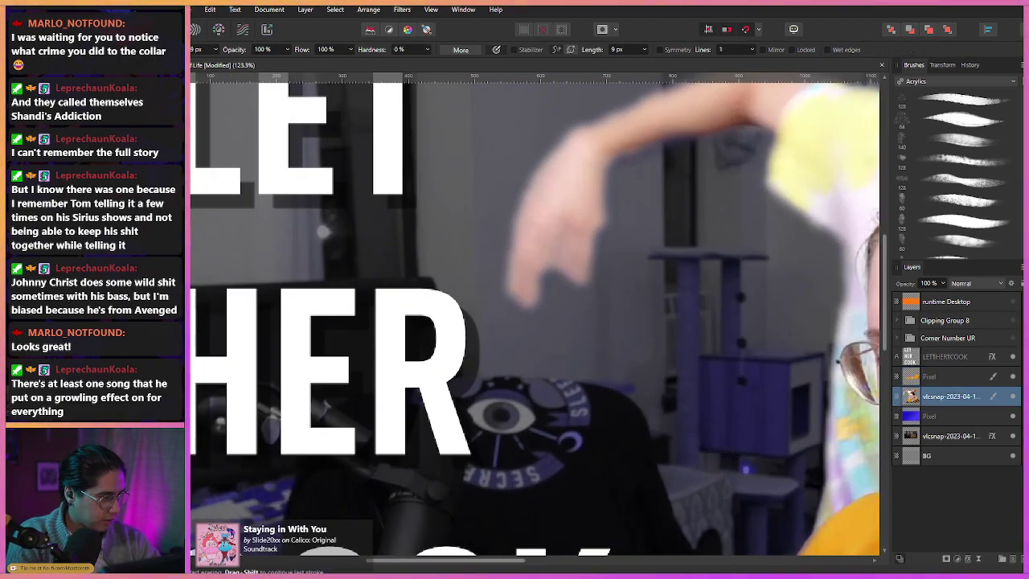
{"action": "left_click", "coordinate": [957, 81]}
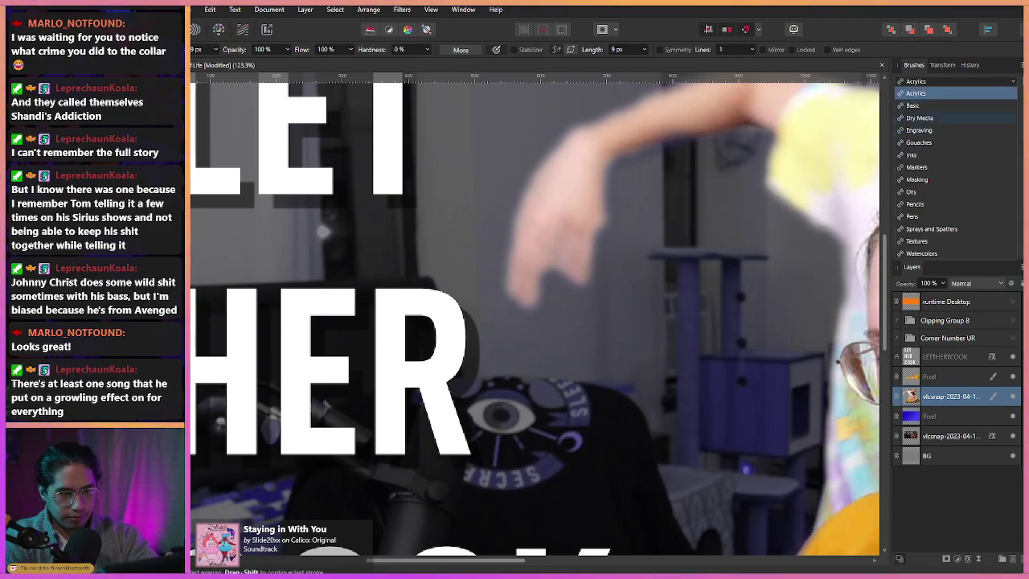
{"action": "left_click", "coordinate": [917, 179]}
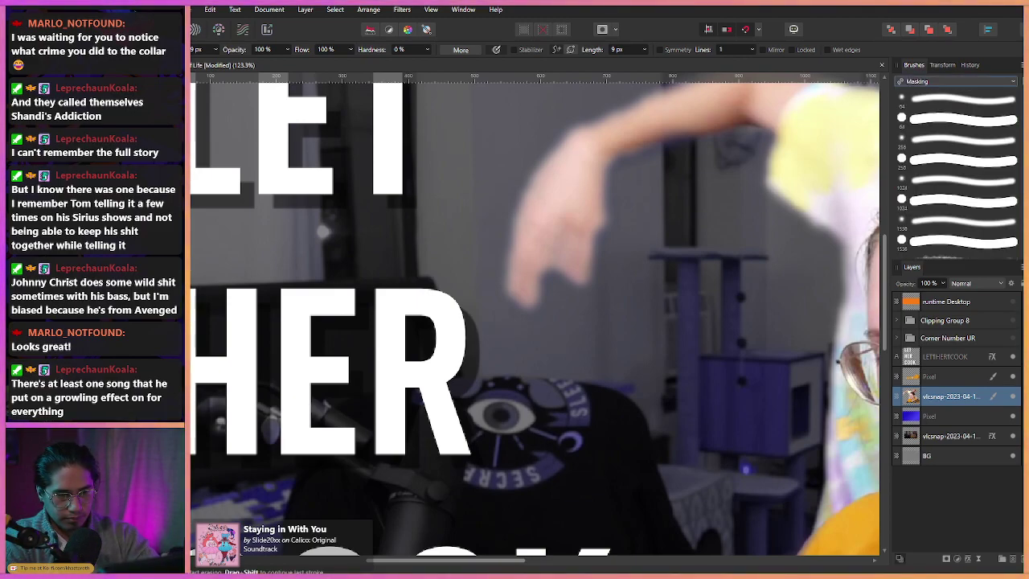
{"action": "left_click", "coordinate": [957, 98]}
{"action": "scroll", "coordinate": [551, 252], "scroll_direction": "up", "scroll_amount": 2}
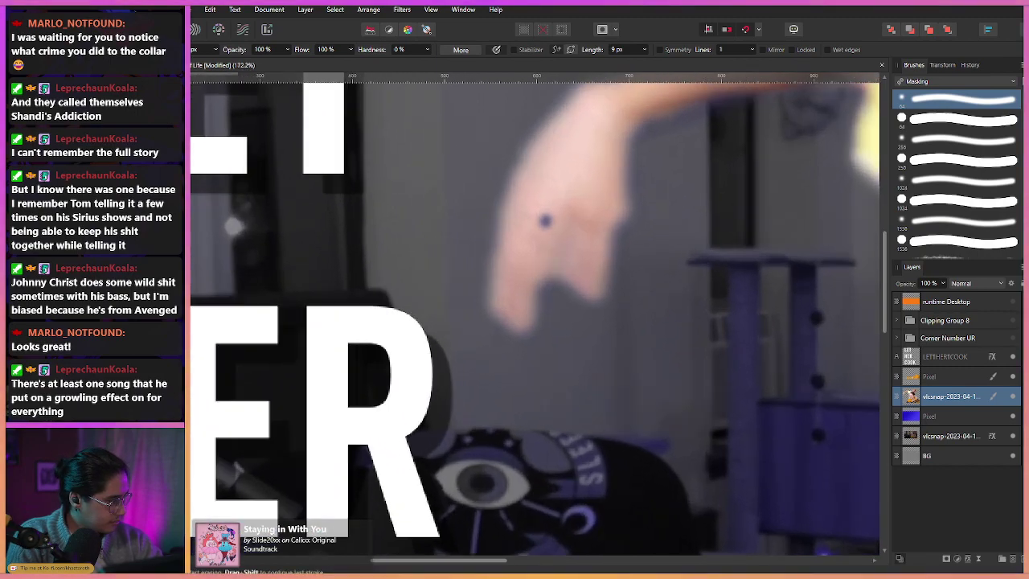
Try to erase a gap between the fingers of the background man's hand, and undo the strokes.
{"action": "mouse_move", "coordinate": [566, 236]}
{"action": "left_mouse_down"}
{"action": "mouse_move", "coordinate": [557, 282]}
{"action": "mouse_move", "coordinate": [564, 195]}
{"action": "mouse_move", "coordinate": [558, 283]}
{"action": "left_mouse_up"}
{"action": "key", "text": "ctrl+z"}
{"action": "key", "text": "ctrl+z"}
{"action": "scroll", "coordinate": [537, 266], "scroll_direction": "up", "scroll_amount": 2}
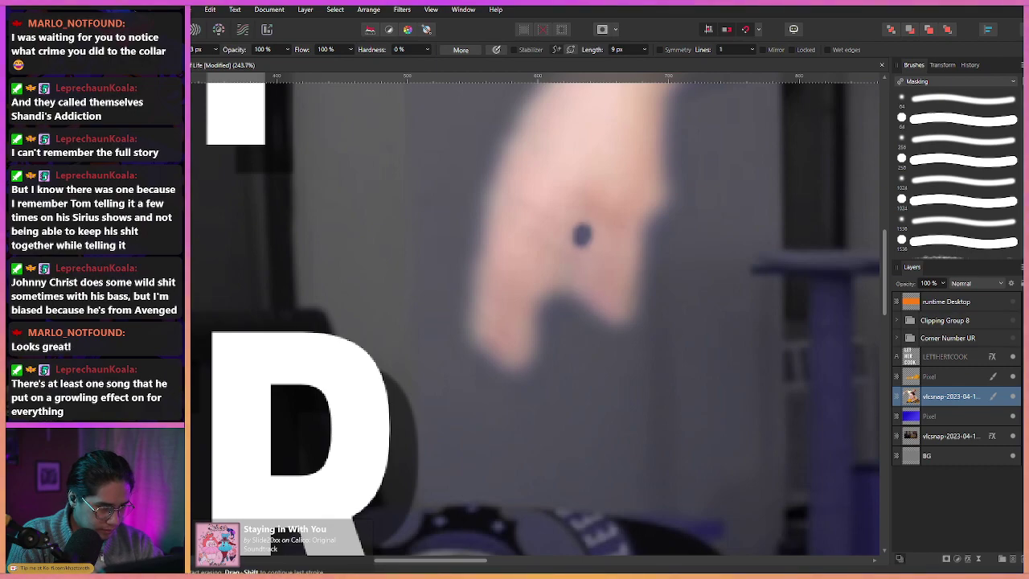
{"action": "mouse_move", "coordinate": [582, 235]}
{"action": "left_mouse_down"}
{"action": "mouse_move", "coordinate": [564, 299]}
{"action": "mouse_move", "coordinate": [582, 302]}
{"action": "left_mouse_up"}
{"action": "key", "text": "ctrl+z"}
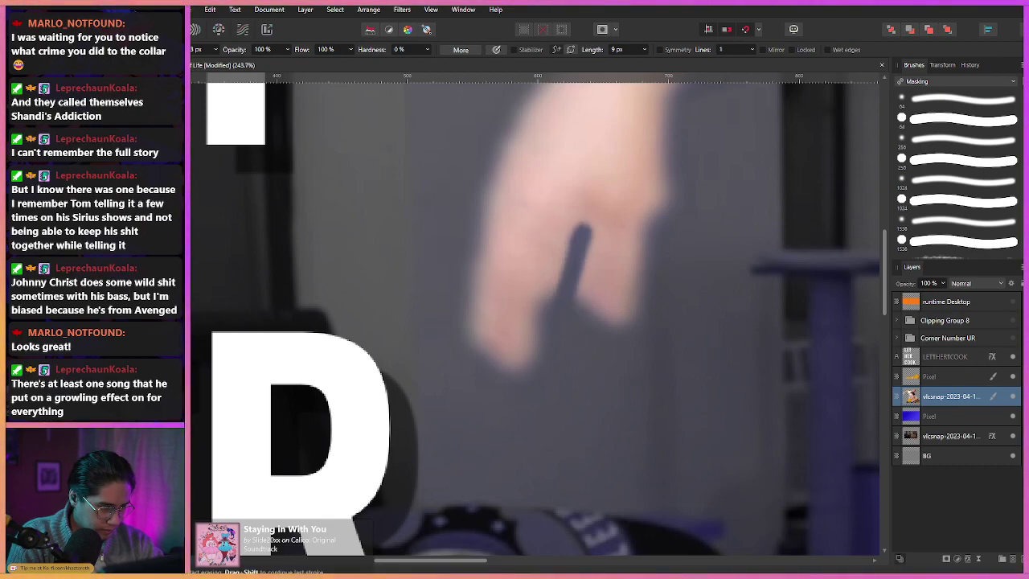
{"action": "key", "text": "ctrl+z"}
{"action": "left_click", "coordinate": [952, 396]}
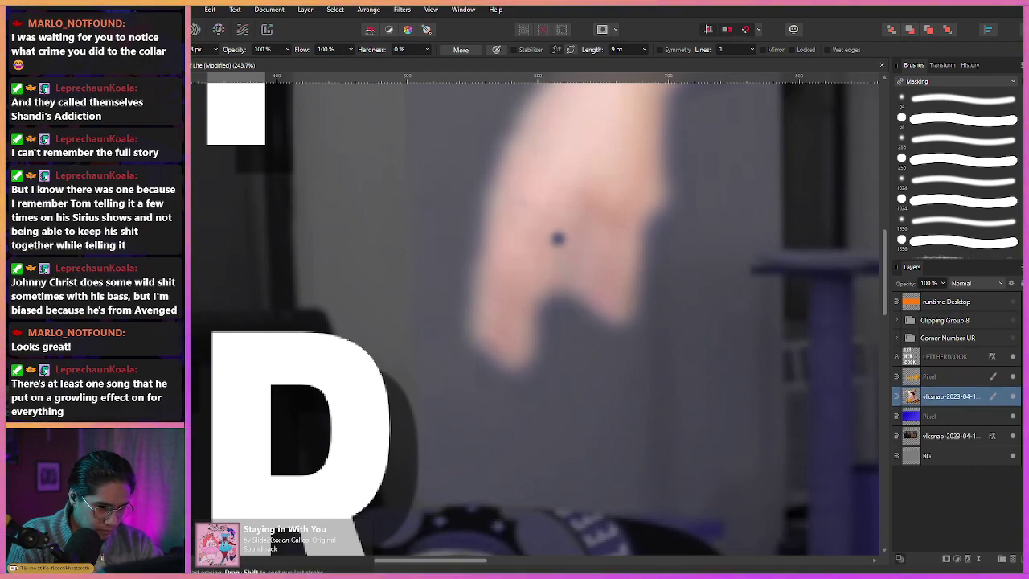
{"action": "key", "text": "ctrl+z"}
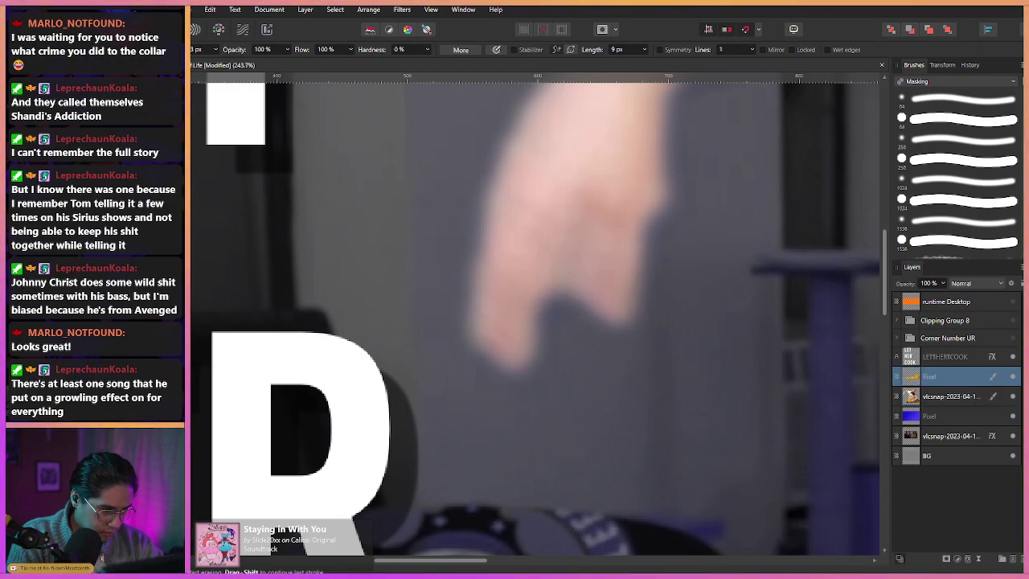
On the vlcsnap photo layer, erase a narrow soft-edged gap between the fingers of the background man's hand.
{"action": "left_click", "coordinate": [951, 397]}
{"action": "left_click_drag", "start_coordinate": [560, 298], "coordinate": [573, 298]}
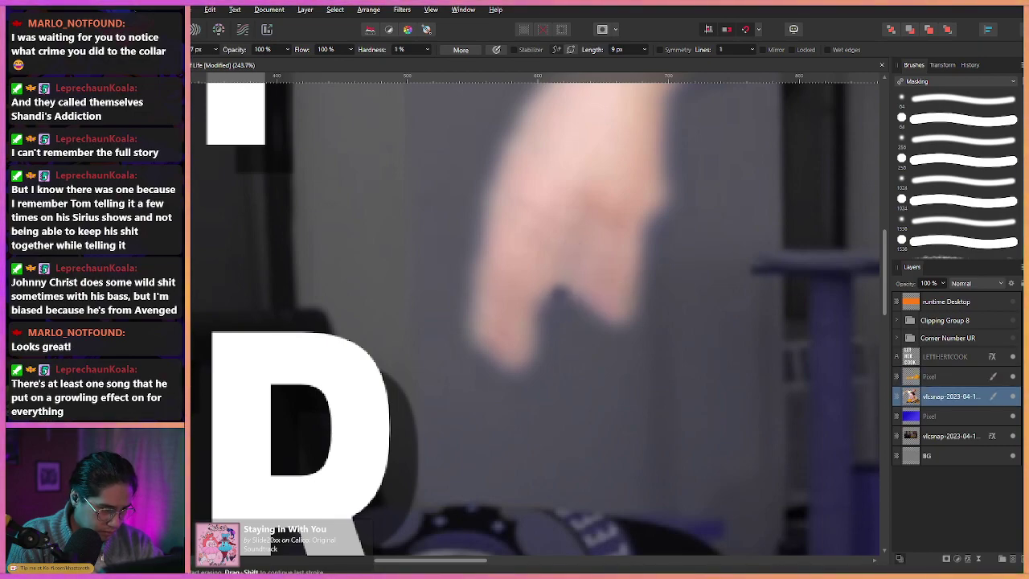
{"action": "mouse_move", "coordinate": [571, 254]}
{"action": "left_mouse_down"}
{"action": "mouse_move", "coordinate": [556, 302]}
{"action": "mouse_move", "coordinate": [582, 306]}
{"action": "left_mouse_up"}
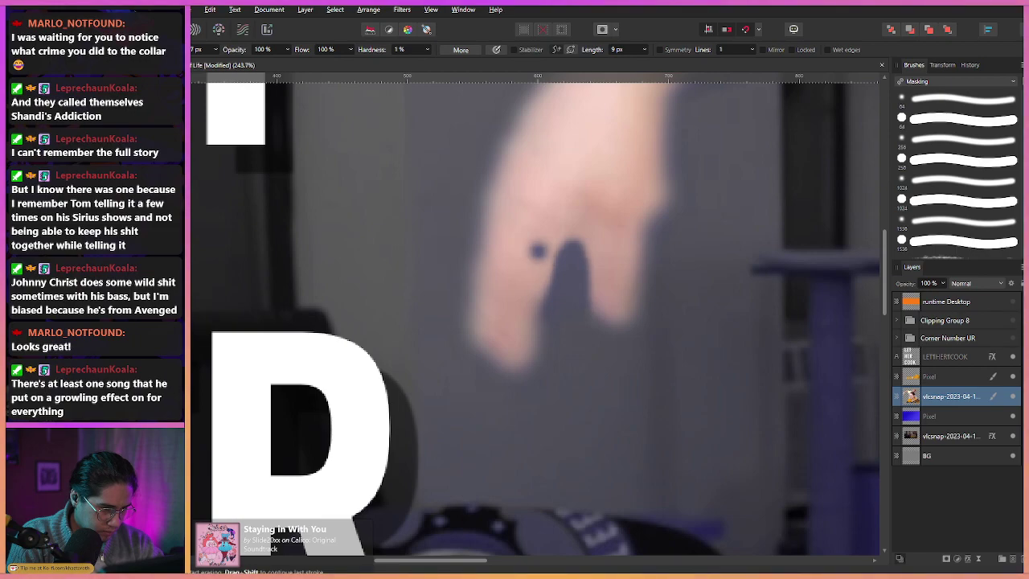
{"action": "left_click_drag", "start_coordinate": [488, 254], "coordinate": [360, 256]}
{"action": "scroll", "coordinate": [478, 277], "scroll_direction": "down", "scroll_amount": 1}
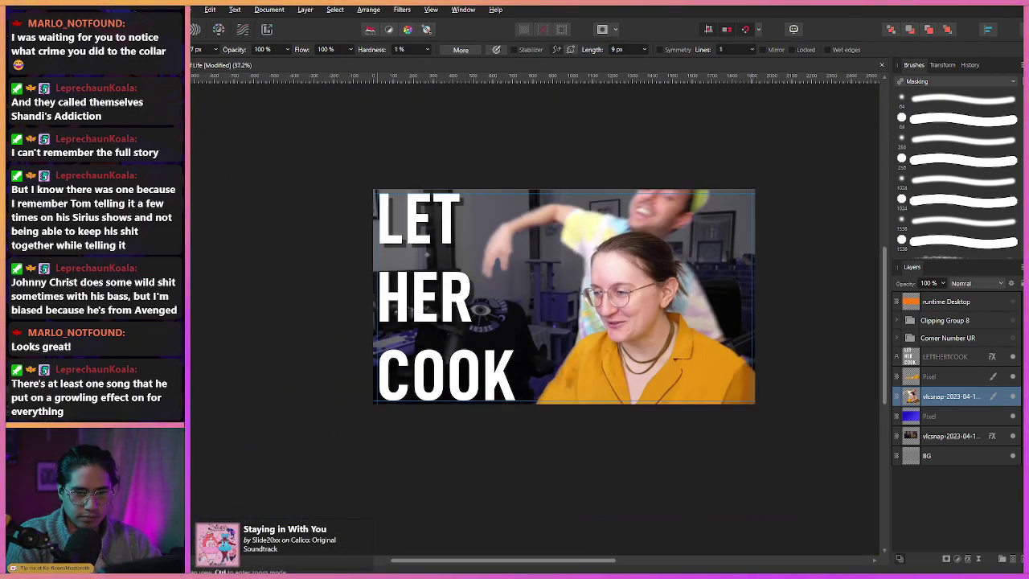
{"action": "left_click_drag", "start_coordinate": [478, 278], "coordinate": [443, 266]}
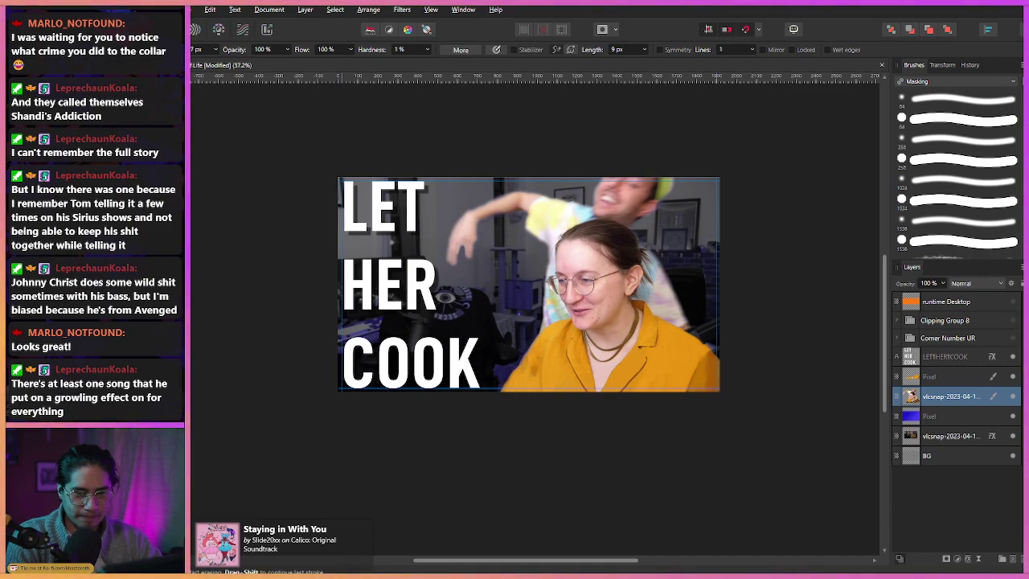
{"action": "mouse_move", "coordinate": [460, 281]}
{"action": "left_mouse_down"}
{"action": "mouse_move", "coordinate": [483, 269]}
{"action": "mouse_move", "coordinate": [488, 277]}
{"action": "mouse_move", "coordinate": [488, 245]}
{"action": "left_mouse_up"}
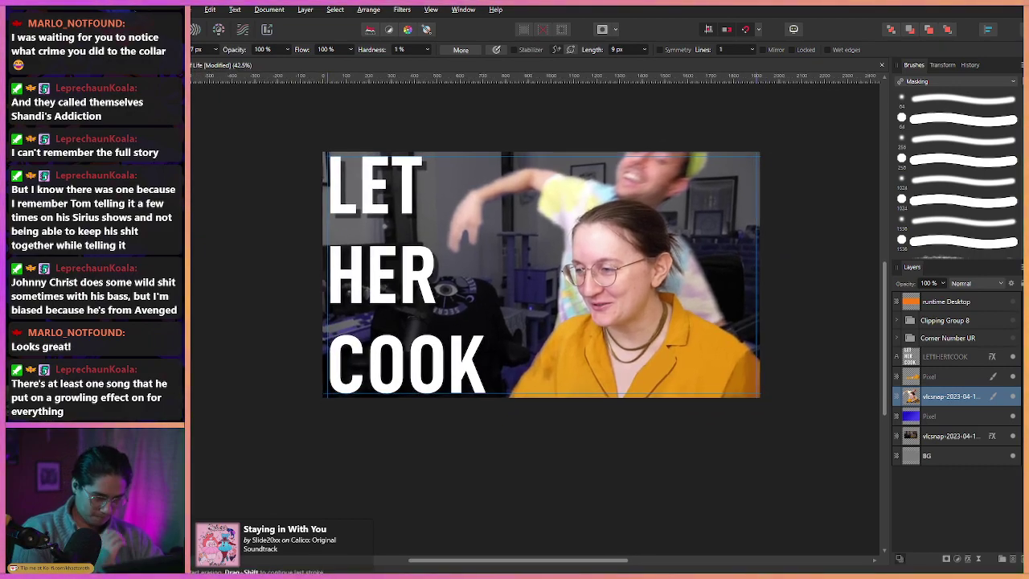
Select the shirt's Pixel layer and ready the Paint Brush with the Acrylics set and the layer's recent size 15 brush.
{"action": "left_click_drag", "start_coordinate": [478, 357], "coordinate": [595, 225]}
{"action": "left_click", "coordinate": [943, 376]}
{"action": "mouse_move", "coordinate": [648, 333]}
{"action": "left_mouse_down"}
{"action": "mouse_move", "coordinate": [592, 328]}
{"action": "mouse_move", "coordinate": [575, 350]}
{"action": "left_mouse_up"}
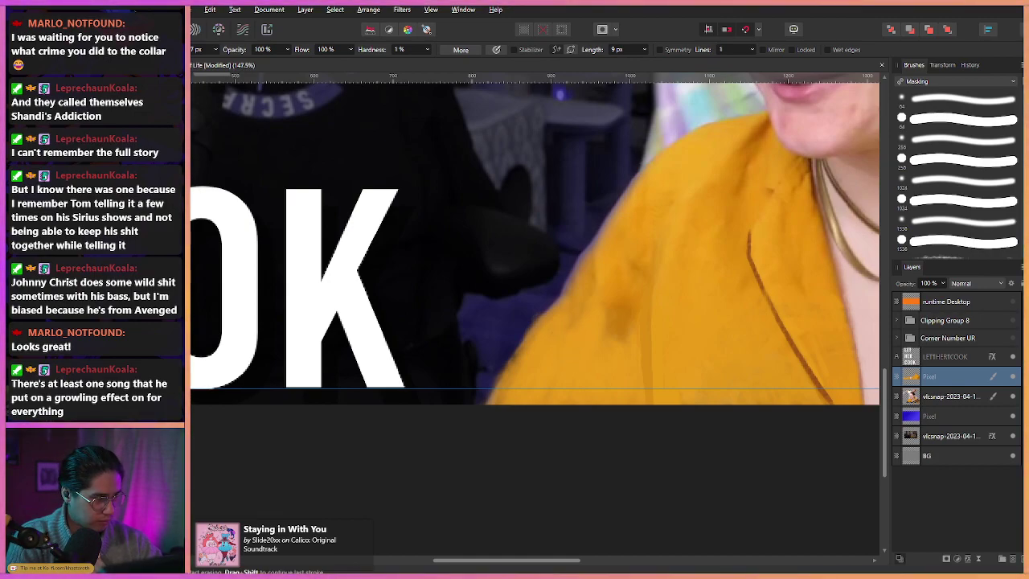
{"action": "key", "text": "b"}
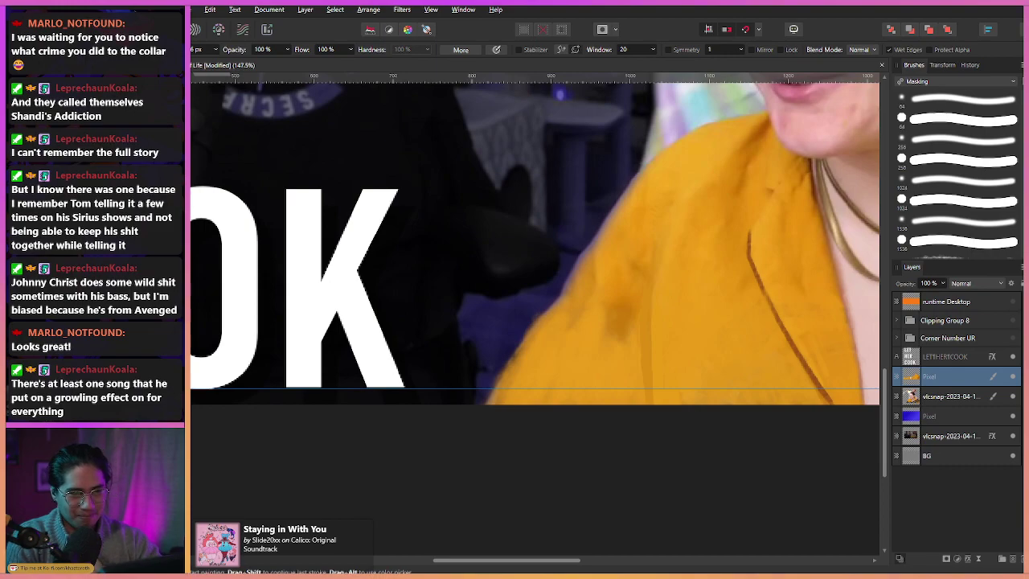
{"action": "left_click", "coordinate": [957, 82]}
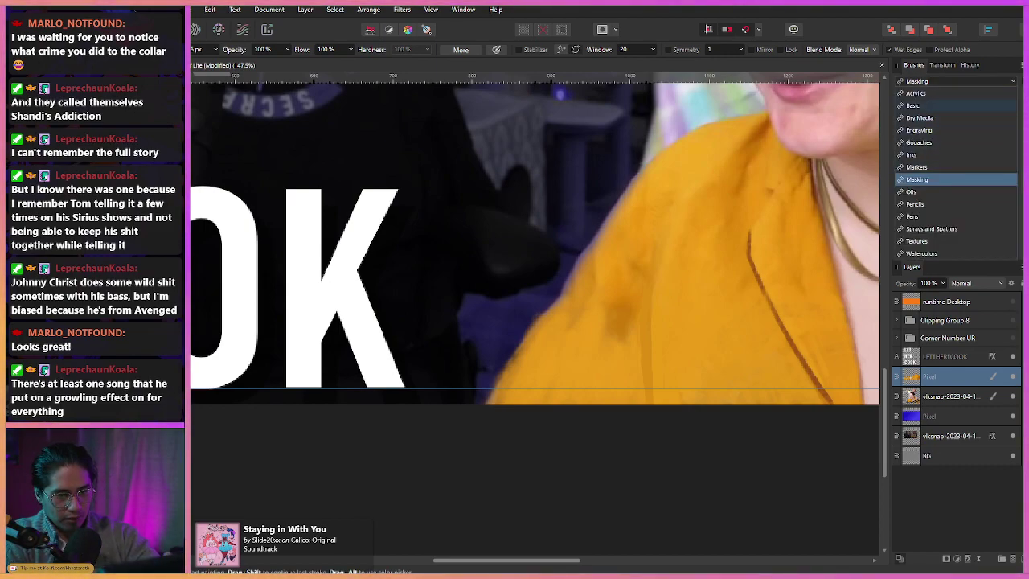
{"action": "left_click", "coordinate": [917, 94]}
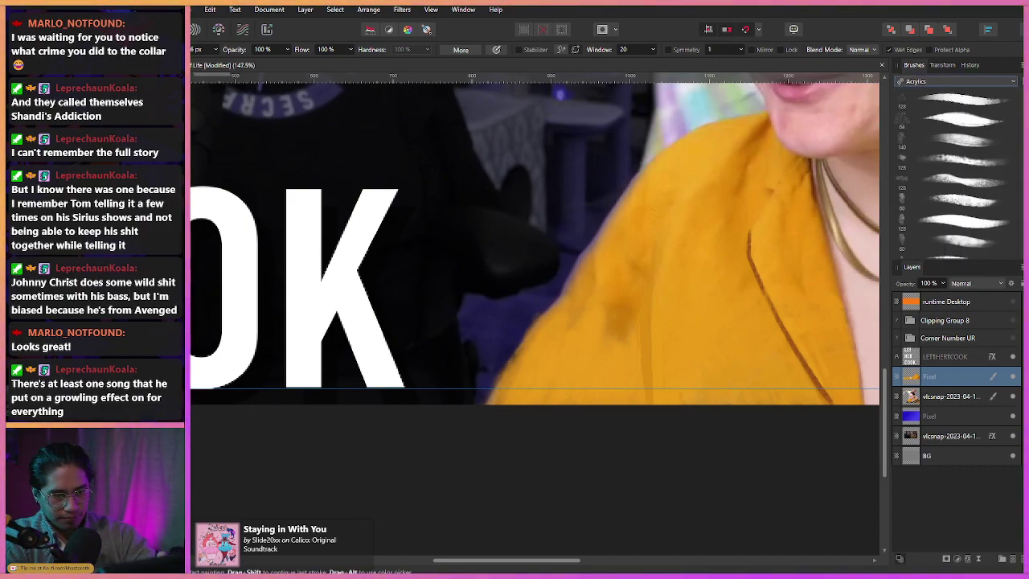
{"action": "left_click", "coordinate": [993, 377]}
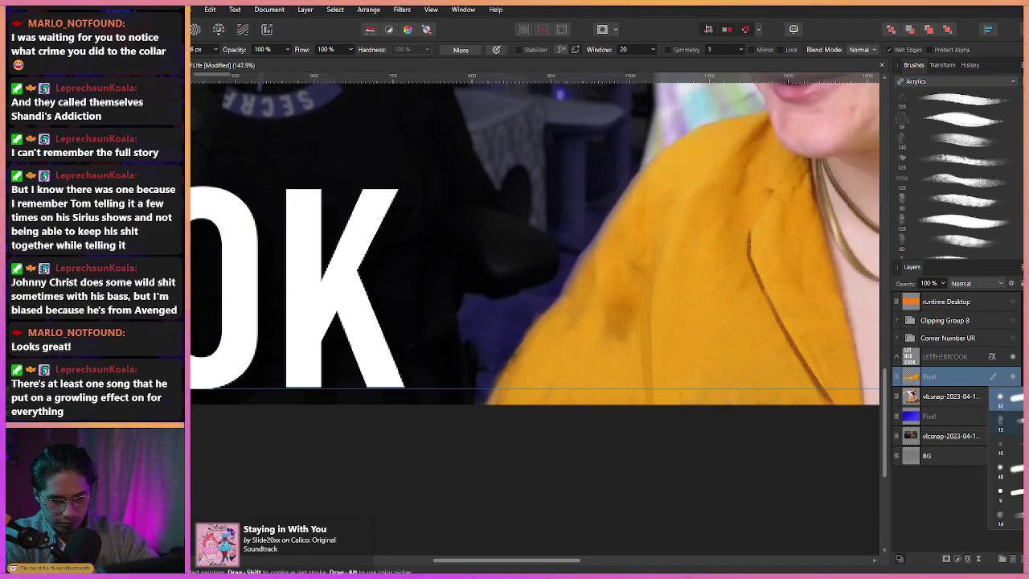
{"action": "left_click", "coordinate": [1005, 422]}
Try a paint stroke over the dark smudge on the shirt near the sleeve, and undo it.
{"action": "mouse_move", "coordinate": [616, 293]}
{"action": "left_mouse_down"}
{"action": "mouse_move", "coordinate": [609, 335]}
{"action": "mouse_move", "coordinate": [614, 328]}
{"action": "mouse_move", "coordinate": [566, 315]}
{"action": "left_mouse_up"}
{"action": "key", "text": "ctrl+z"}
{"action": "key", "text": "ctrl+z"}
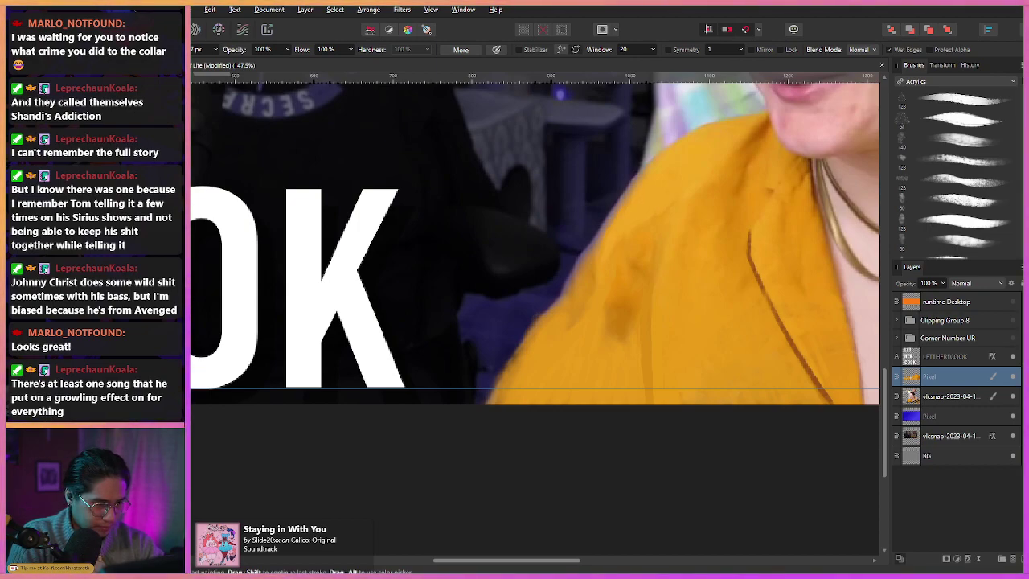
Paint lighter yellow-orange strokes between the dark smudge and the sleeve's outer edge.
{"action": "mouse_move", "coordinate": [608, 229]}
{"action": "left_mouse_down"}
{"action": "mouse_move", "coordinate": [597, 312]}
{"action": "mouse_move", "coordinate": [555, 299]}
{"action": "left_mouse_up"}
{"action": "key", "text": "ctrl+space"}
{"action": "scroll", "coordinate": [534, 237], "scroll_direction": "down", "scroll_amount": 2}
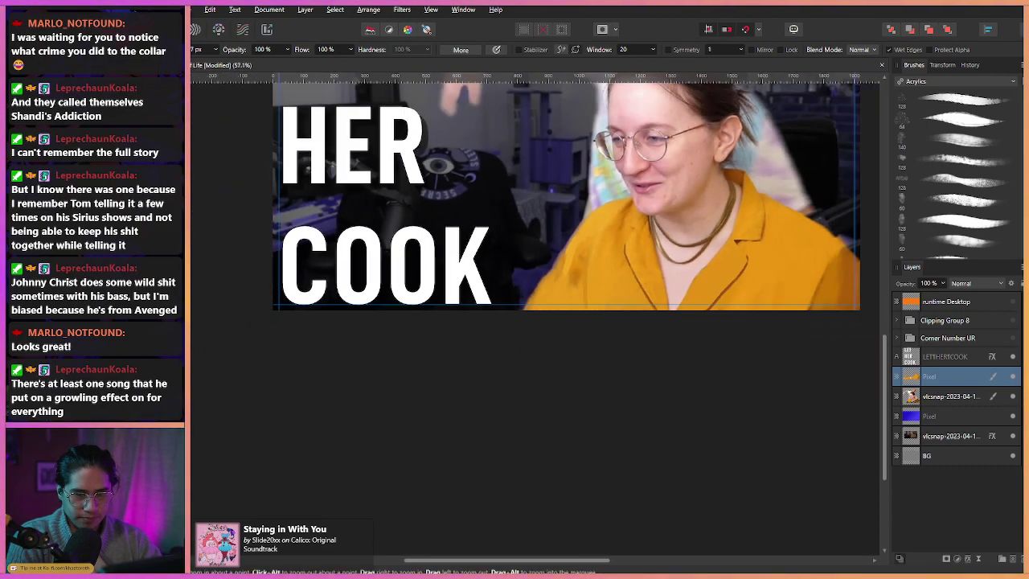
{"action": "scroll", "coordinate": [522, 237], "scroll_direction": "up", "scroll_amount": 3}
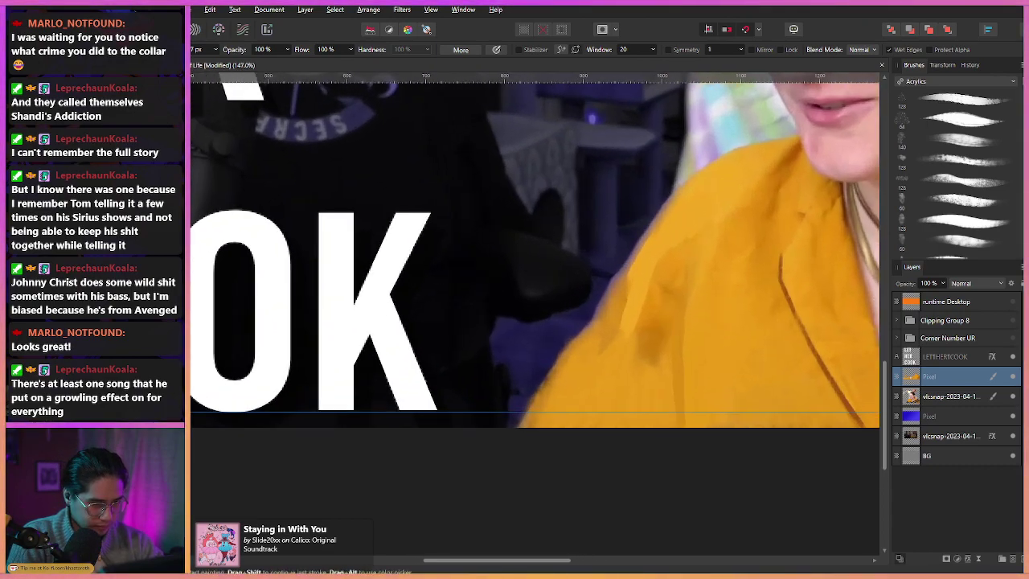
{"action": "left_click_drag", "start_coordinate": [622, 310], "coordinate": [590, 357]}
{"action": "mouse_move", "coordinate": [627, 283]}
{"action": "left_mouse_down"}
{"action": "mouse_move", "coordinate": [591, 336]}
{"action": "mouse_move", "coordinate": [624, 312]}
{"action": "mouse_move", "coordinate": [662, 235]}
{"action": "mouse_move", "coordinate": [638, 266]}
{"action": "mouse_move", "coordinate": [522, 265]}
{"action": "mouse_move", "coordinate": [422, 249]}
{"action": "mouse_move", "coordinate": [573, 248]}
{"action": "mouse_move", "coordinate": [557, 192]}
{"action": "left_mouse_up"}
{"action": "key", "text": "ctrl+space"}
{"action": "key", "text": "ctrl+space"}
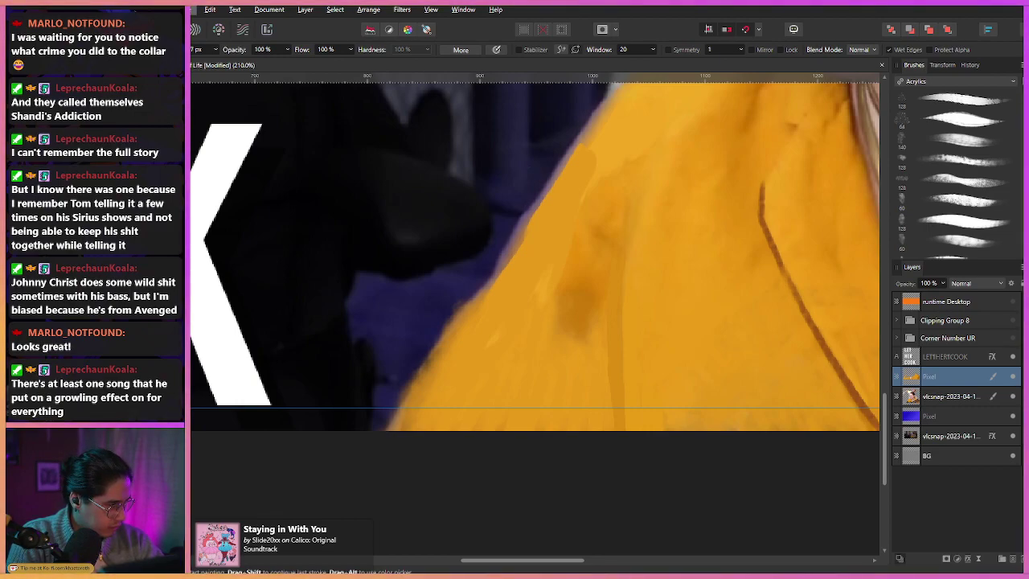
Erase the stray yellow paint spilling over the shoulder's outer edge.
{"action": "key", "text": "b"}
{"action": "left_click_drag", "start_coordinate": [558, 241], "coordinate": [530, 294]}
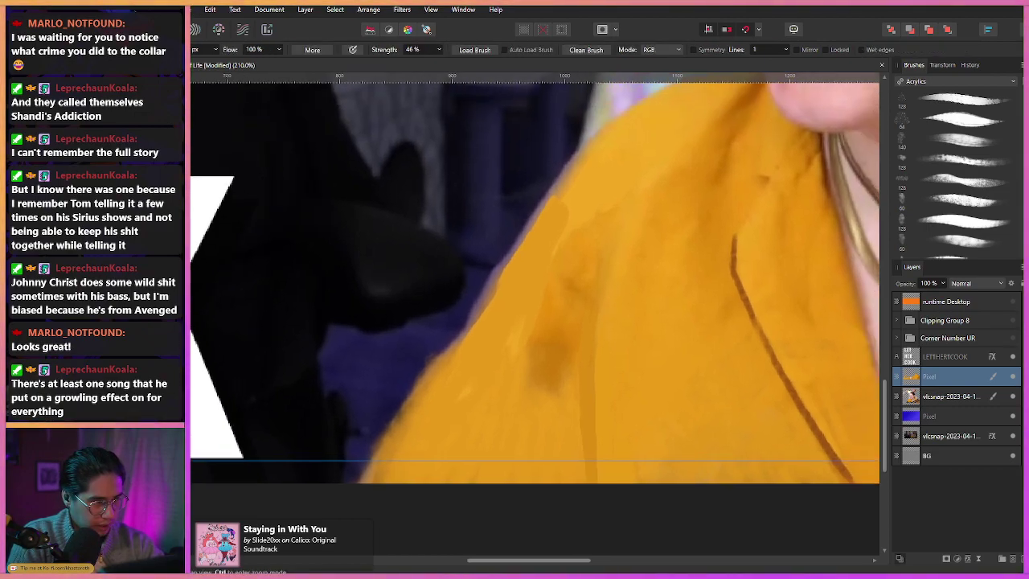
{"action": "key", "text": "e"}
{"action": "left_click_drag", "start_coordinate": [520, 183], "coordinate": [550, 183]}
{"action": "left_click", "coordinate": [544, 190]}
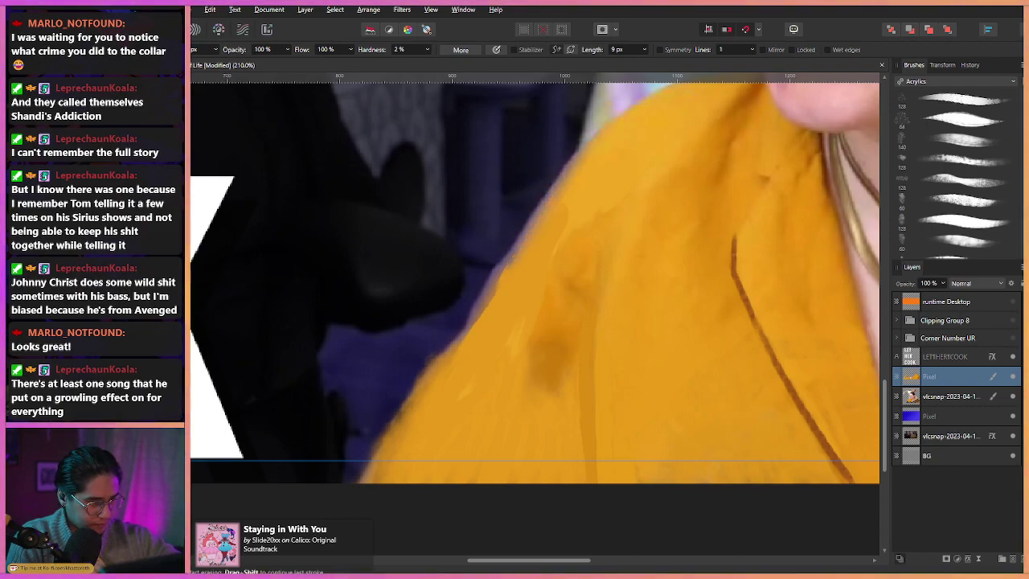
Erase the yellow paint along the sleeve's lower outer edge down to the photo's lower border, straightening the sleeve outline.
{"action": "mouse_move", "coordinate": [448, 374]}
{"action": "left_mouse_down"}
{"action": "mouse_move", "coordinate": [416, 398]}
{"action": "mouse_move", "coordinate": [369, 468]}
{"action": "left_mouse_up"}
{"action": "left_click_drag", "start_coordinate": [439, 395], "coordinate": [503, 336]}
{"action": "mouse_move", "coordinate": [499, 338]}
{"action": "left_mouse_down"}
{"action": "mouse_move", "coordinate": [523, 338]}
{"action": "mouse_move", "coordinate": [499, 331]}
{"action": "mouse_move", "coordinate": [479, 367]}
{"action": "left_mouse_up"}
{"action": "scroll", "coordinate": [490, 338], "scroll_direction": "down", "scroll_amount": 5}
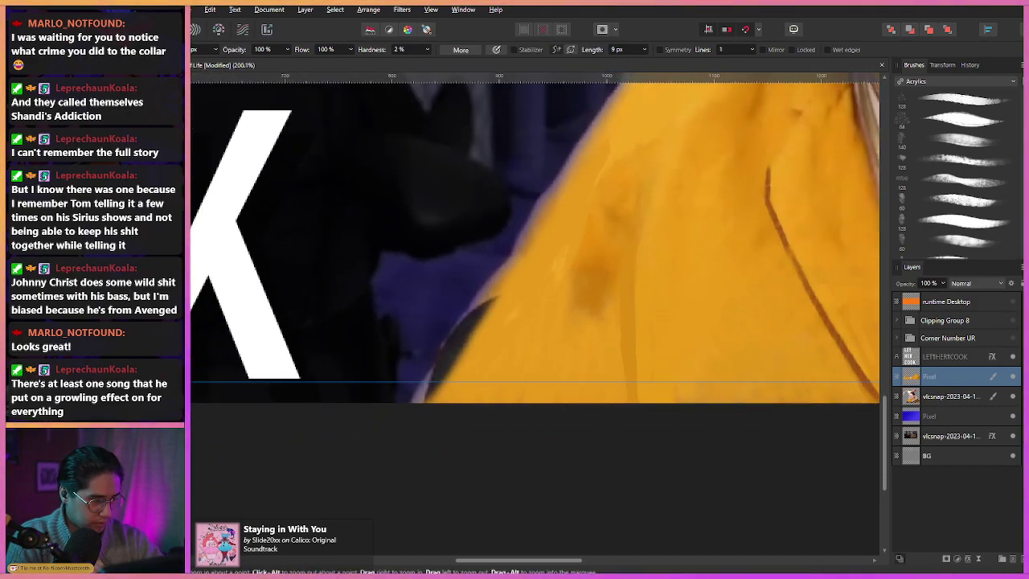
{"action": "left_click_drag", "start_coordinate": [402, 201], "coordinate": [430, 257]}
{"action": "scroll", "coordinate": [534, 282], "scroll_direction": "up", "scroll_amount": 1}
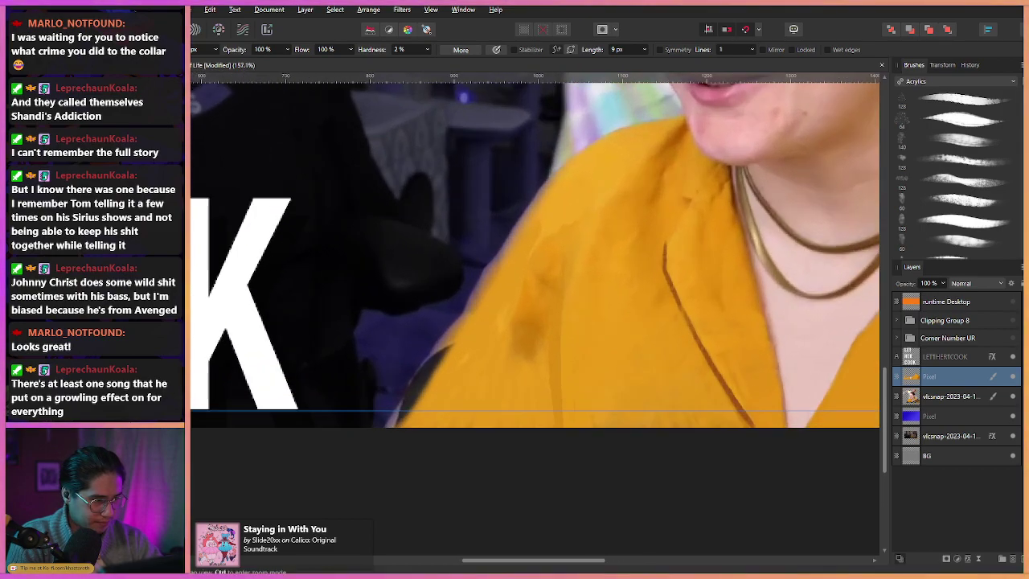
{"action": "scroll", "coordinate": [534, 282], "scroll_direction": "up", "scroll_amount": 2}
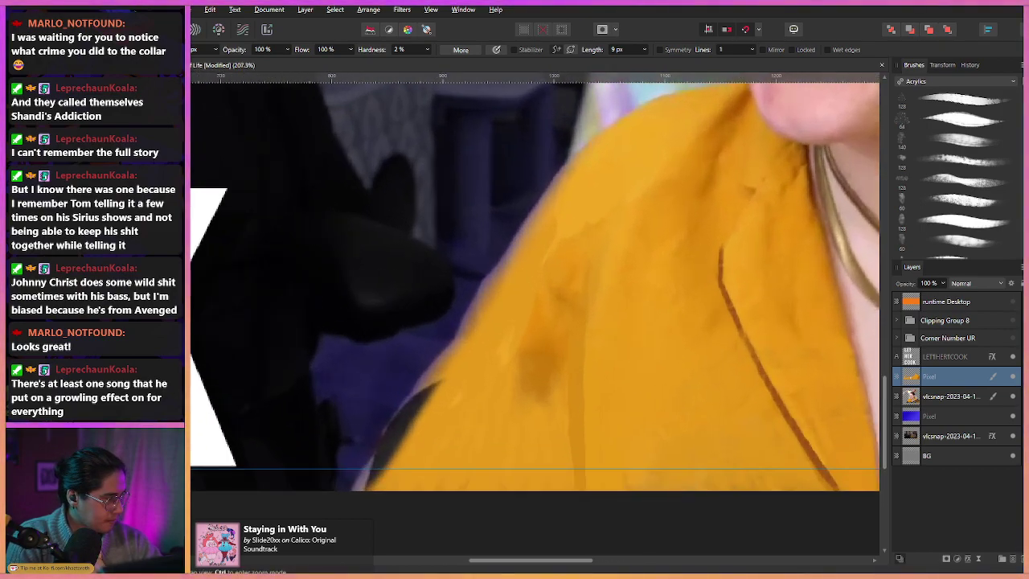
Smudge the dark patch and the streak above it on the sleeve at 46% strength, using a cleaned brush.
{"action": "key", "text": "b"}
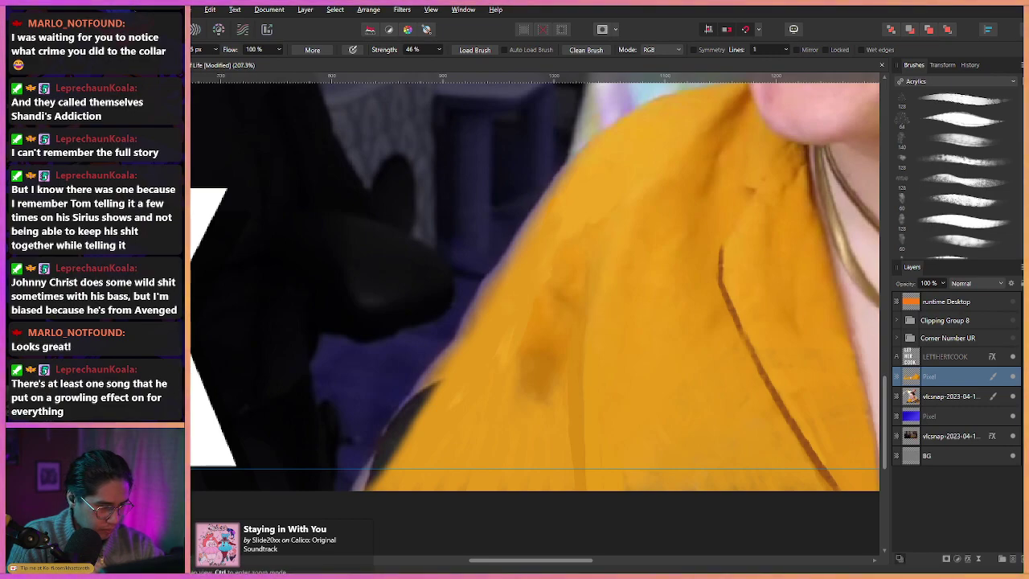
{"action": "left_click_drag", "start_coordinate": [555, 362], "coordinate": [580, 283]}
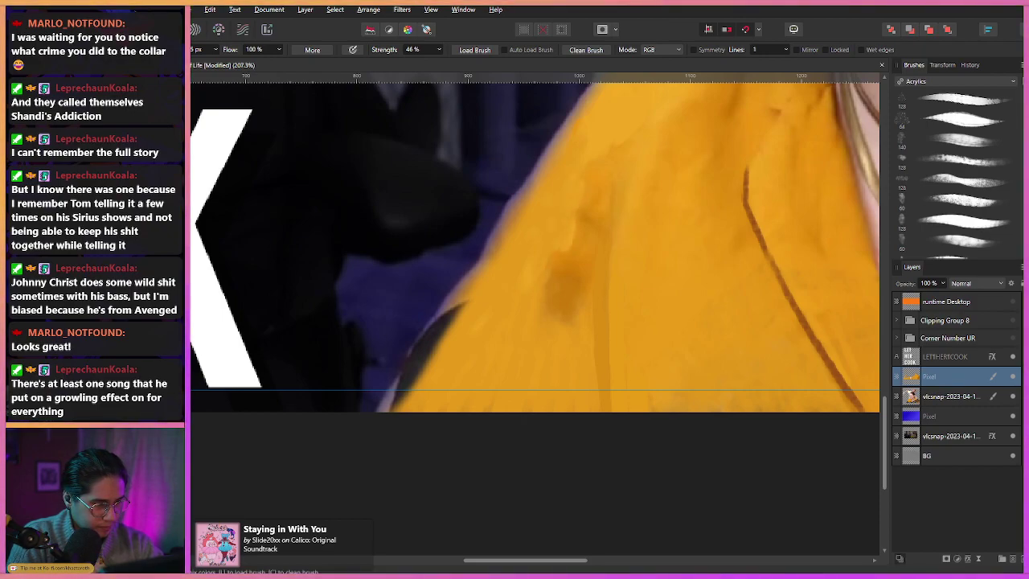
{"action": "left_click", "coordinate": [586, 50]}
{"action": "left_click_drag", "start_coordinate": [576, 209], "coordinate": [559, 255]}
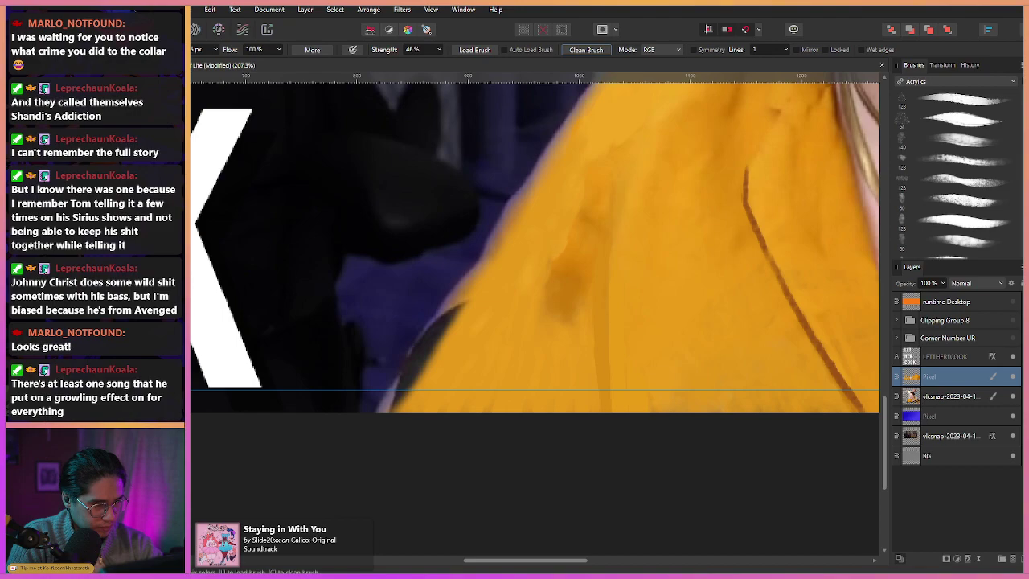
{"action": "left_click_drag", "start_coordinate": [576, 210], "coordinate": [560, 251]}
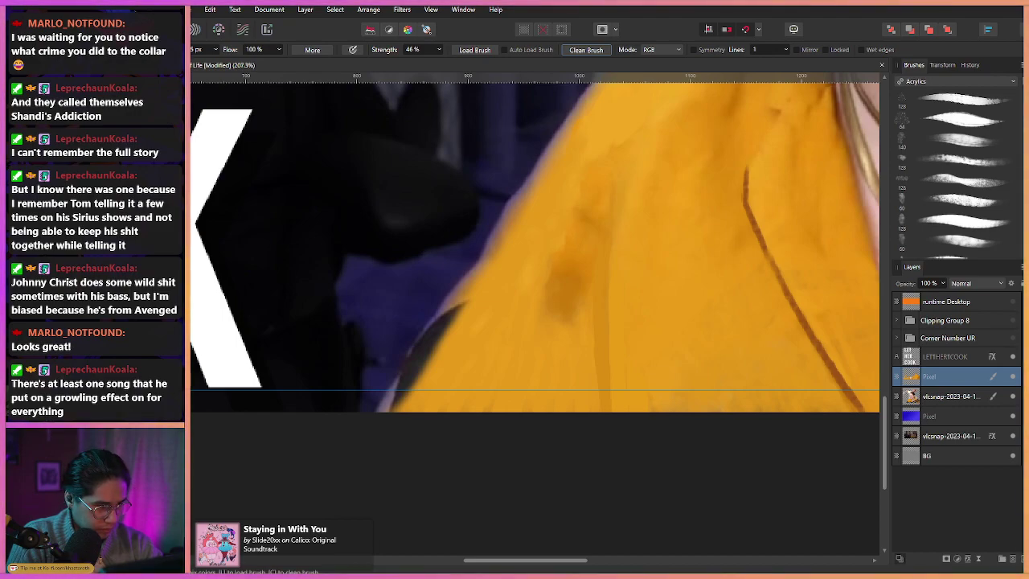
{"action": "left_click_drag", "start_coordinate": [576, 208], "coordinate": [574, 224]}
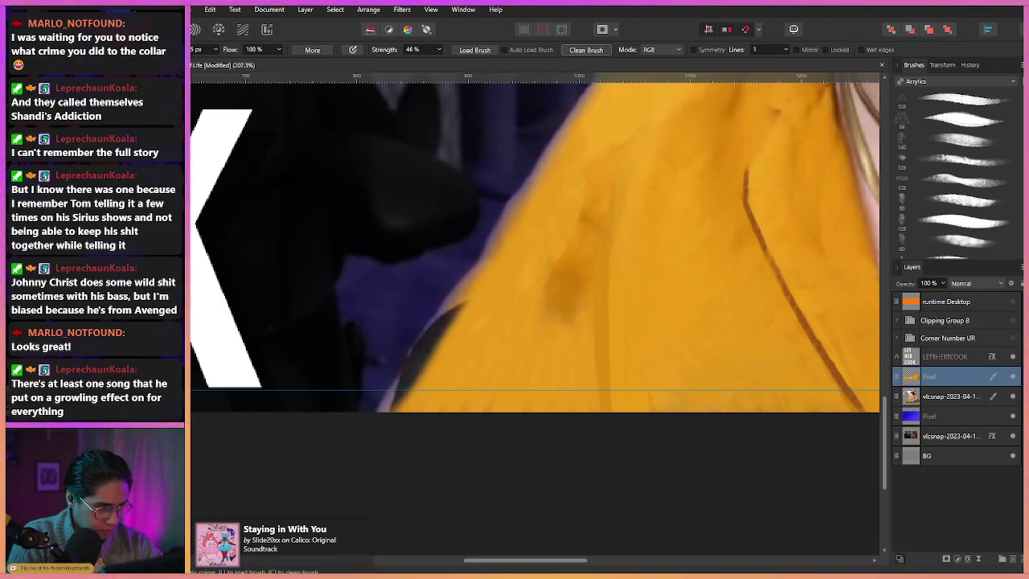
{"action": "left_click_drag", "start_coordinate": [577, 233], "coordinate": [570, 254]}
{"action": "left_click_drag", "start_coordinate": [582, 188], "coordinate": [575, 225]}
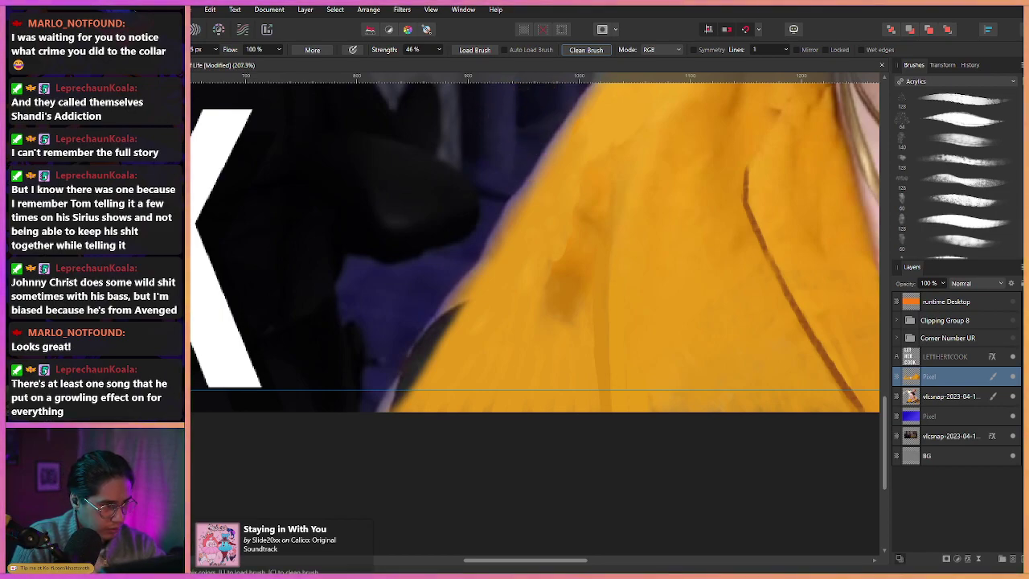
{"action": "left_click_drag", "start_coordinate": [554, 280], "coordinate": [561, 243]}
{"action": "left_click_drag", "start_coordinate": [558, 282], "coordinate": [565, 220]}
{"action": "left_click_drag", "start_coordinate": [561, 282], "coordinate": [570, 215]}
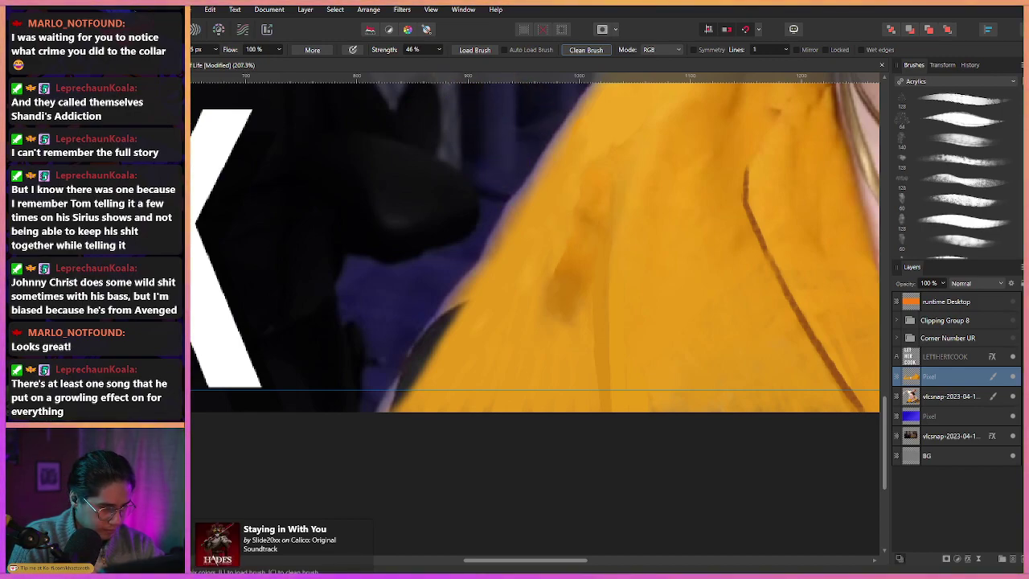
Try erasing around the dark patch on the sleeve, and undo the erasing.
{"action": "key", "text": "e"}
{"action": "mouse_move", "coordinate": [554, 261]}
{"action": "left_mouse_down"}
{"action": "mouse_move", "coordinate": [551, 302]}
{"action": "mouse_move", "coordinate": [533, 315]}
{"action": "left_mouse_up"}
{"action": "key", "text": "ctrl+z"}
{"action": "left_click_drag", "start_coordinate": [569, 196], "coordinate": [579, 185]}
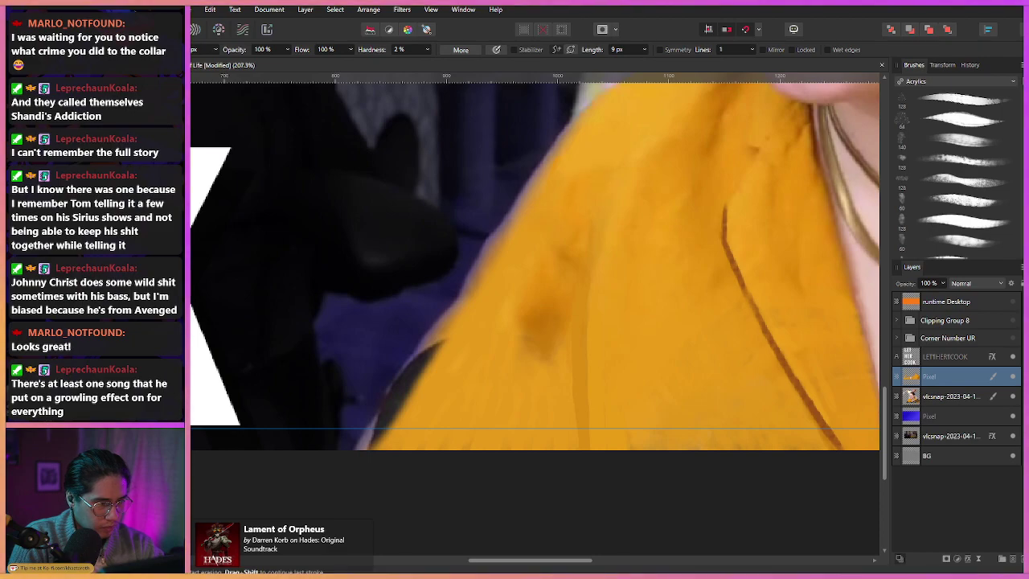
{"action": "left_click_drag", "start_coordinate": [509, 342], "coordinate": [528, 292]}
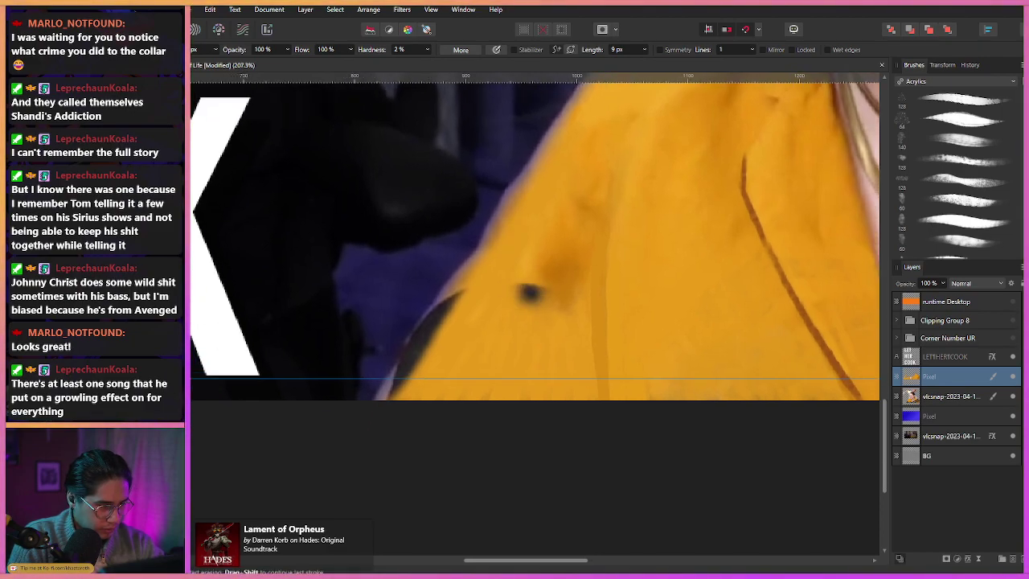
{"action": "left_click_drag", "start_coordinate": [451, 180], "coordinate": [290, 179]}
{"action": "left_click_drag", "start_coordinate": [450, 185], "coordinate": [606, 186]}
{"action": "key", "text": "b"}
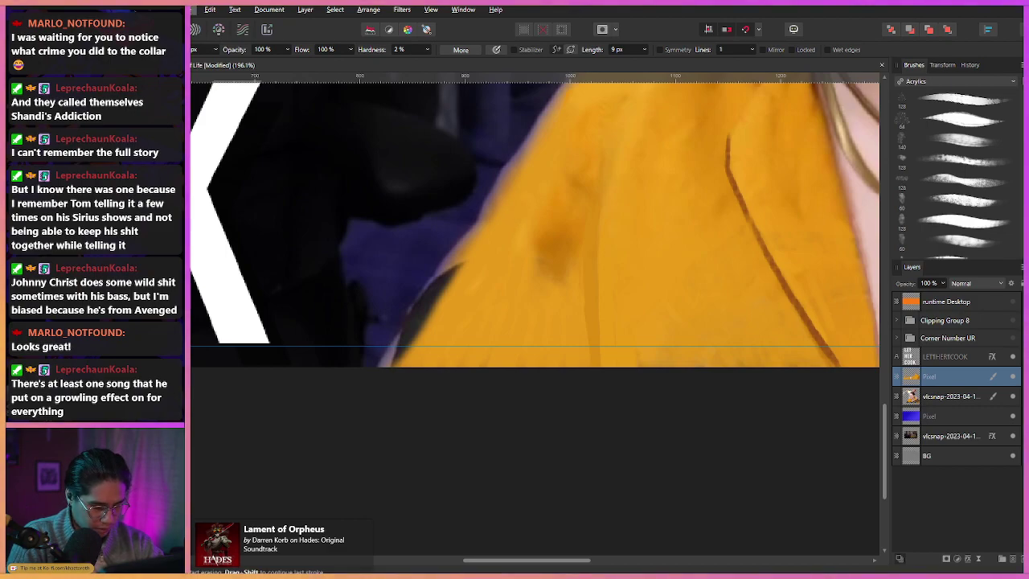
{"action": "mouse_move", "coordinate": [523, 259]}
{"action": "left_mouse_down"}
{"action": "mouse_move", "coordinate": [551, 268]}
{"action": "mouse_move", "coordinate": [537, 260]}
{"action": "mouse_move", "coordinate": [547, 255]}
{"action": "mouse_move", "coordinate": [552, 267]}
{"action": "mouse_move", "coordinate": [566, 222]}
{"action": "left_mouse_up"}
{"action": "key", "text": "ctrl+z"}
Paint yellow-orange strokes over the dark patch and the streak above it until the sleeve color is even.
{"action": "key", "text": "b"}
{"action": "left_click_drag", "start_coordinate": [563, 283], "coordinate": [582, 168]}
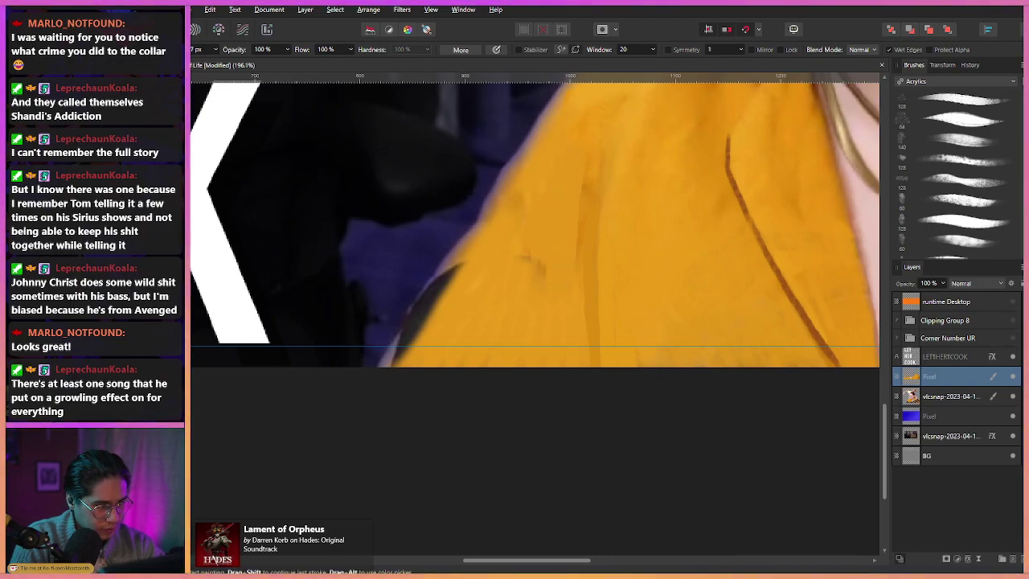
{"action": "left_click_drag", "start_coordinate": [579, 254], "coordinate": [585, 179]}
{"action": "left_click_drag", "start_coordinate": [544, 279], "coordinate": [538, 259]}
{"action": "left_click_drag", "start_coordinate": [529, 262], "coordinate": [522, 251]}
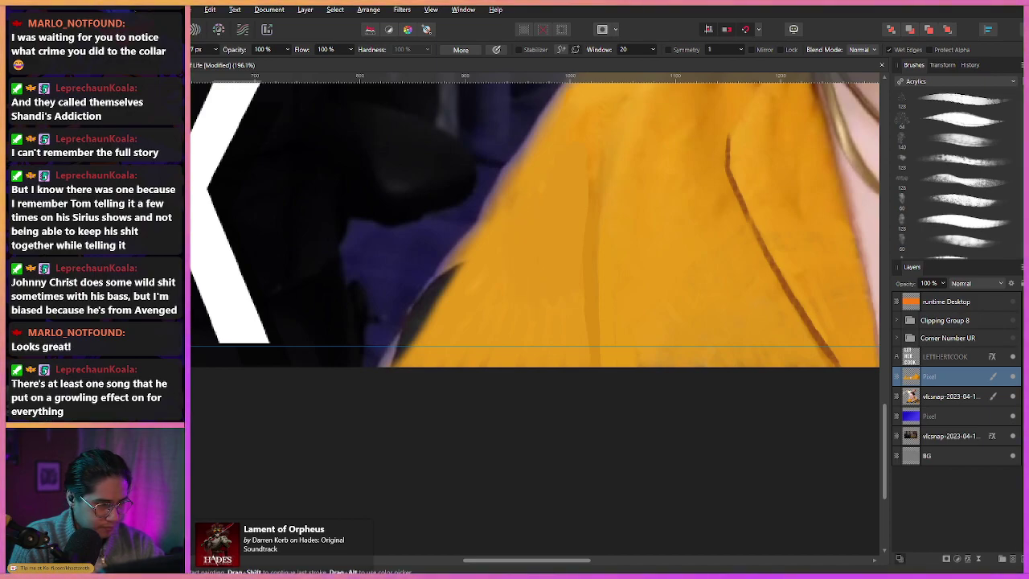
Paint lighter yellow-orange strokes around the upper end of the sleeve's vertical fold line and smudge their edges into the fabric.
{"action": "left_click_drag", "start_coordinate": [563, 233], "coordinate": [527, 303]}
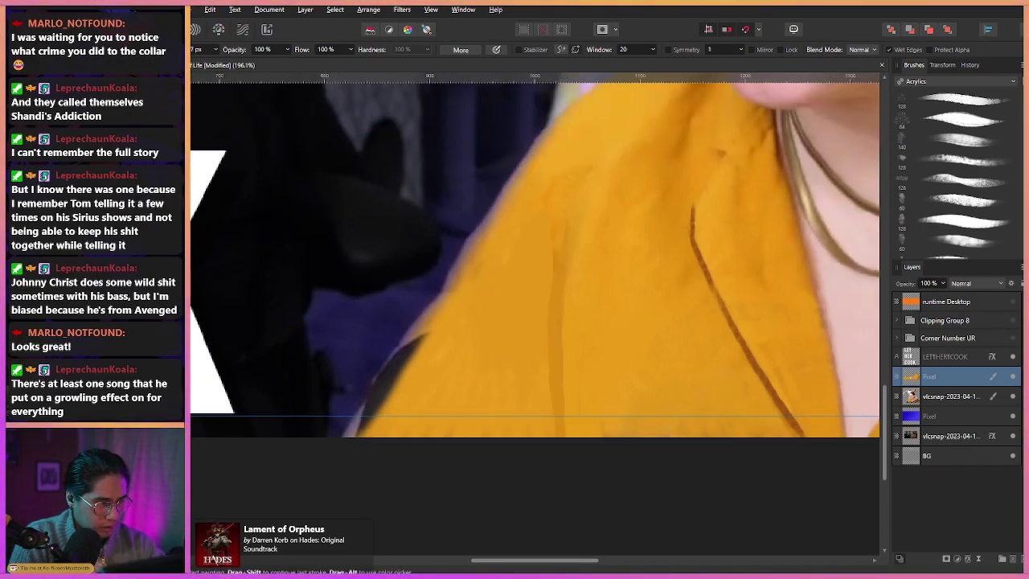
{"action": "left_click_drag", "start_coordinate": [542, 231], "coordinate": [548, 184]}
{"action": "mouse_move", "coordinate": [530, 243]}
{"action": "left_mouse_down"}
{"action": "mouse_move", "coordinate": [525, 200]}
{"action": "mouse_move", "coordinate": [543, 205]}
{"action": "mouse_move", "coordinate": [566, 187]}
{"action": "left_mouse_up"}
{"action": "mouse_move", "coordinate": [532, 290]}
{"action": "left_mouse_down"}
{"action": "mouse_move", "coordinate": [547, 246]}
{"action": "mouse_move", "coordinate": [526, 243]}
{"action": "mouse_move", "coordinate": [535, 206]}
{"action": "mouse_move", "coordinate": [540, 230]}
{"action": "left_mouse_up"}
{"action": "mouse_move", "coordinate": [537, 288]}
{"action": "left_mouse_down"}
{"action": "mouse_move", "coordinate": [548, 239]}
{"action": "mouse_move", "coordinate": [527, 211]}
{"action": "left_mouse_up"}
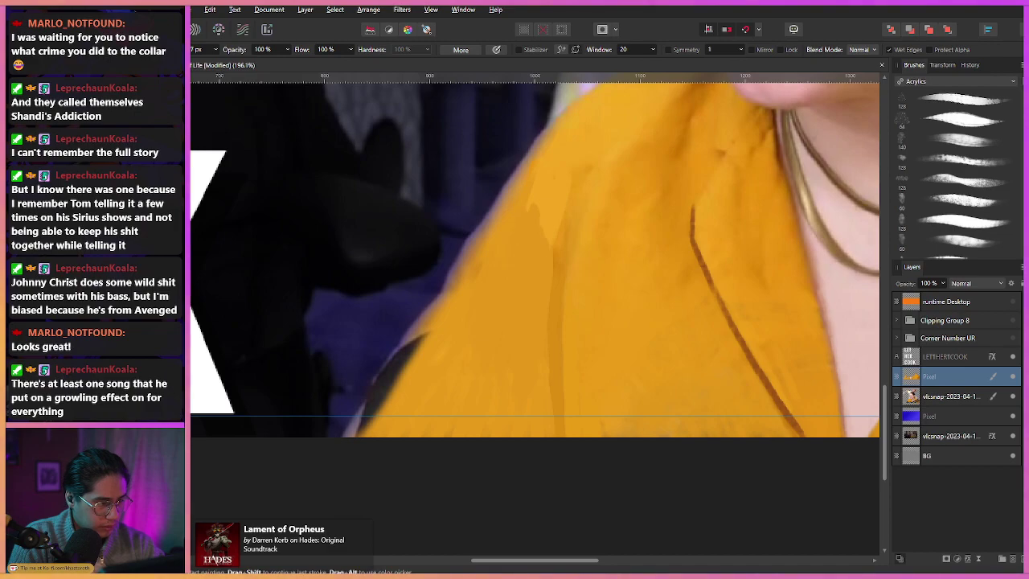
{"action": "key", "text": "e"}
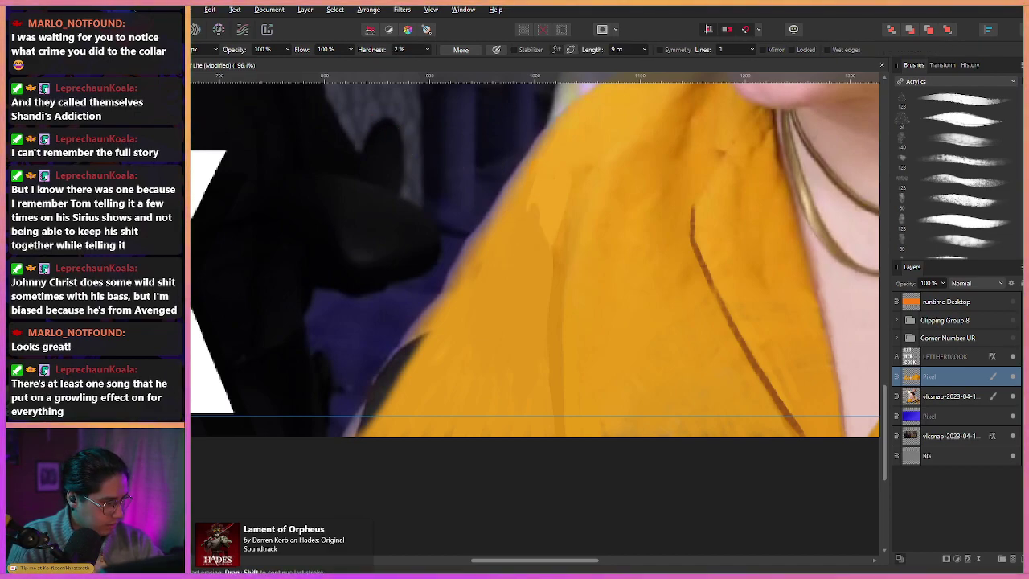
{"action": "key", "text": "b"}
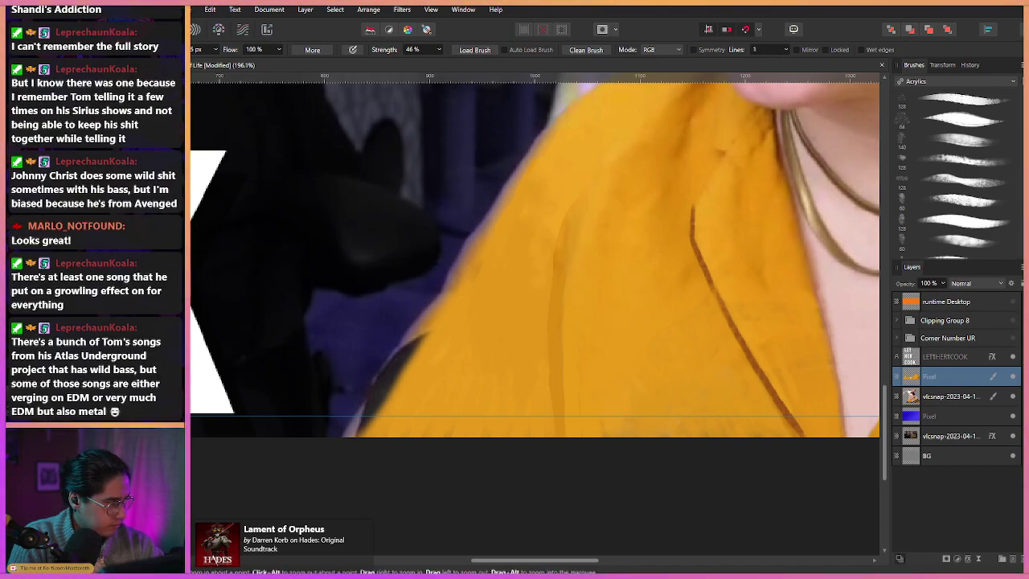
Save the thumbnail document with the retouched shirt.
{"action": "scroll", "coordinate": [527, 226], "scroll_direction": "down", "scroll_amount": 2}
{"action": "scroll", "coordinate": [527, 226], "scroll_direction": "down", "scroll_amount": 4}
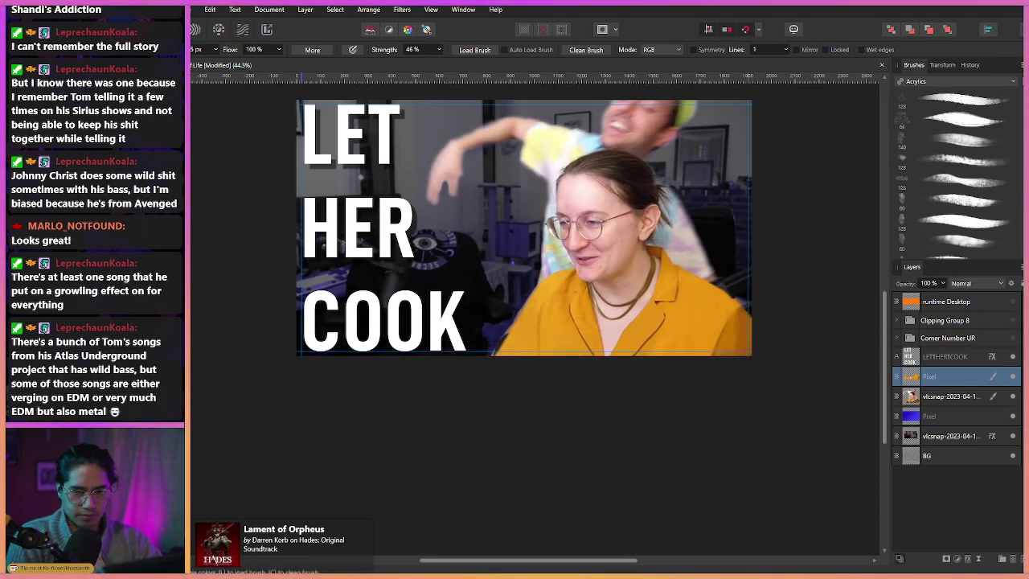
{"action": "scroll", "coordinate": [527, 226], "scroll_direction": "down", "scroll_amount": 1}
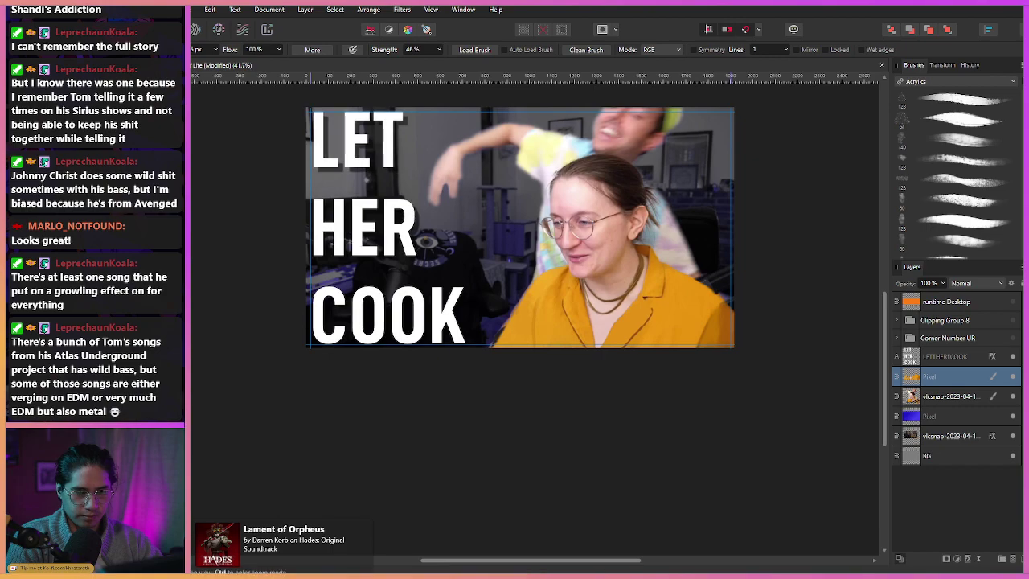
{"action": "left_click_drag", "start_coordinate": [525, 227], "coordinate": [563, 274]}
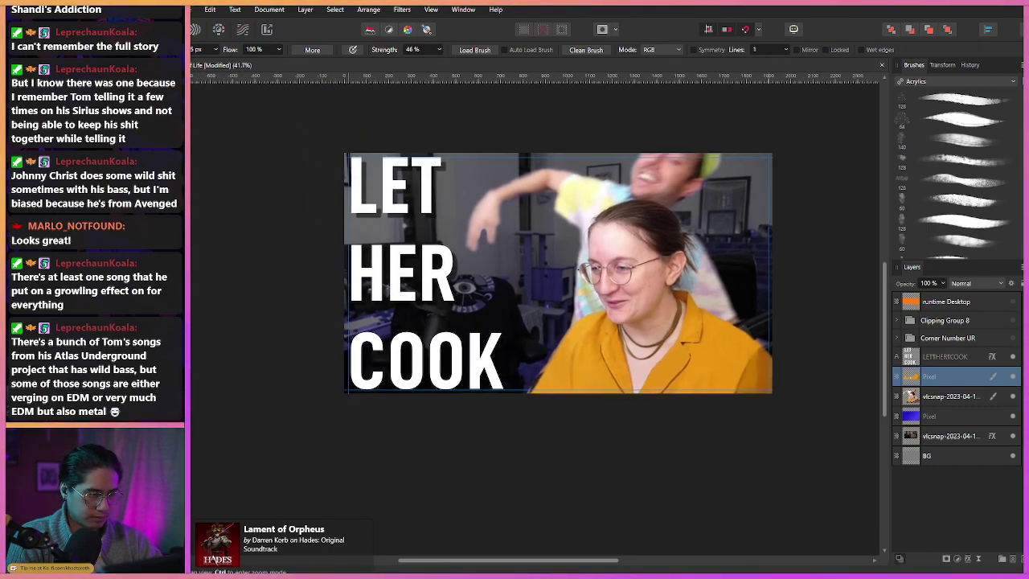
{"action": "key", "text": "ctrl+s"}
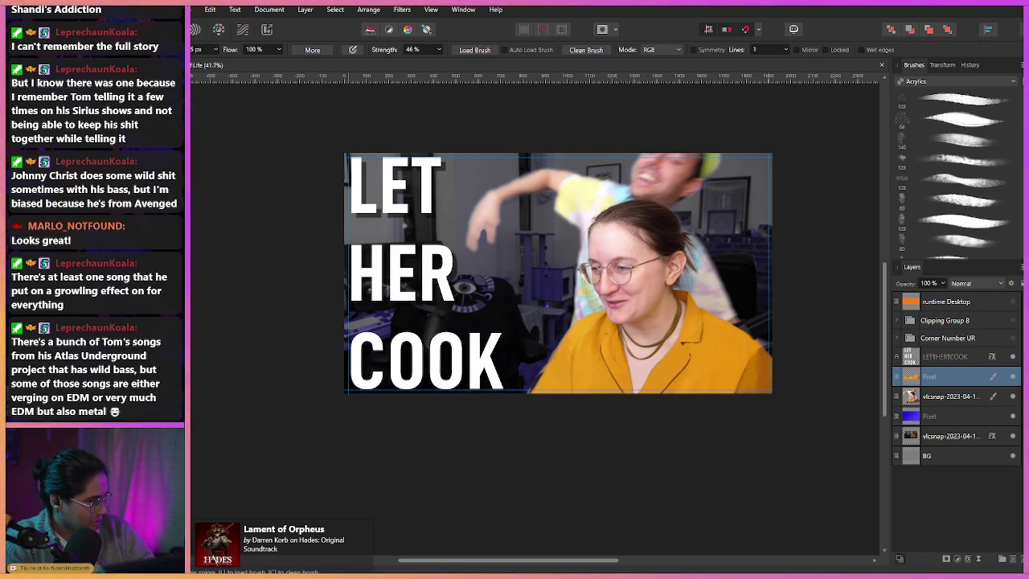
Examine the whole thumbnail, checking how the repainted shirt fits with the cut-out people, background and title text.
{"action": "left_click_drag", "start_coordinate": [406, 226], "coordinate": [388, 256]}
{"action": "left_click", "coordinate": [388, 256], "text": "ctrl"}
{"action": "scroll", "coordinate": [845, 366], "scroll_direction": "up", "scroll_amount": 1}
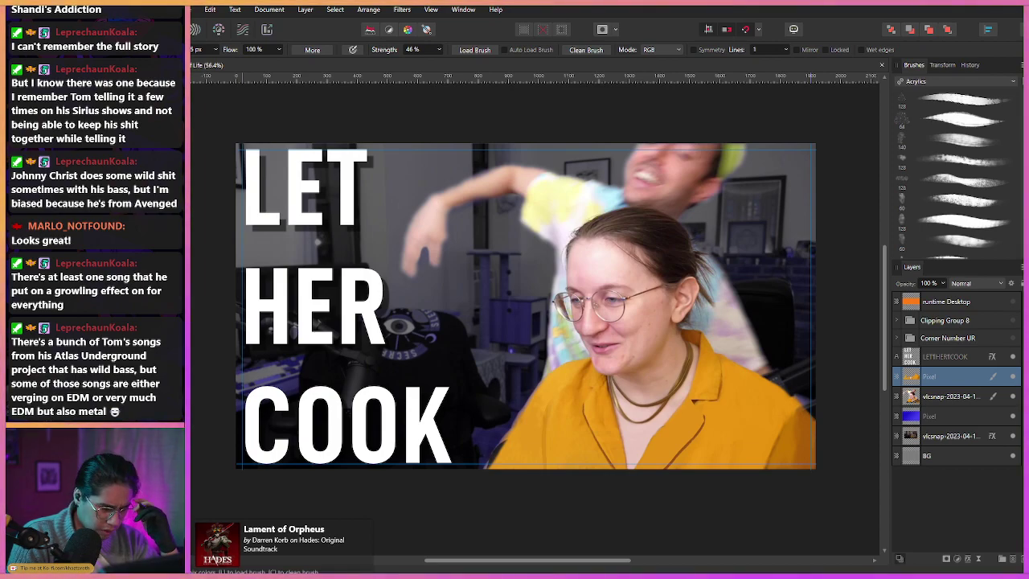
{"action": "left_click_drag", "start_coordinate": [515, 251], "coordinate": [536, 259]}
{"action": "scroll", "coordinate": [611, 372], "scroll_direction": "up", "scroll_amount": 1}
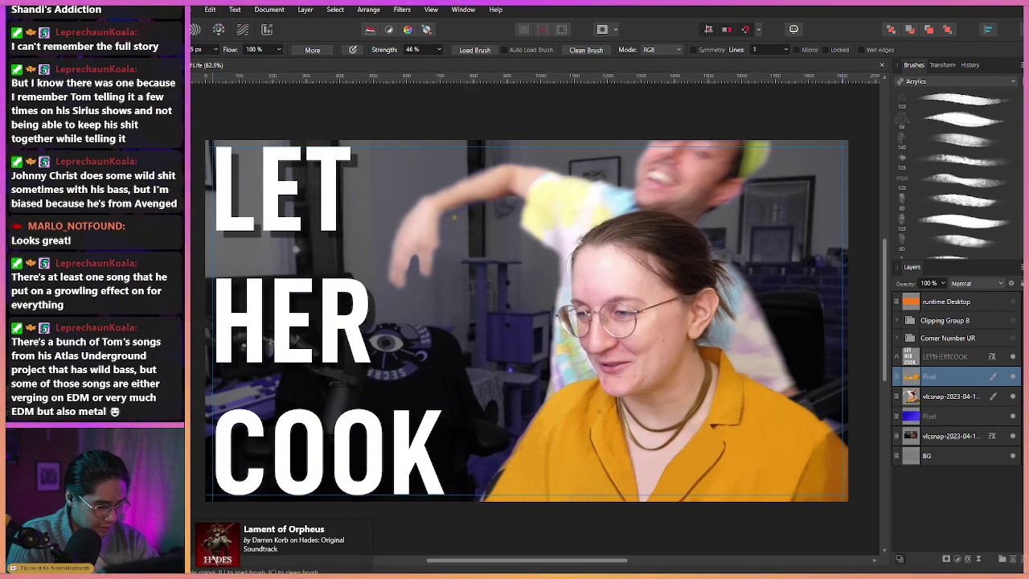
{"action": "mouse_move", "coordinate": [526, 321]}
{"action": "left_mouse_down"}
{"action": "mouse_move", "coordinate": [549, 319]}
{"action": "mouse_move", "coordinate": [535, 319]}
{"action": "left_mouse_up"}
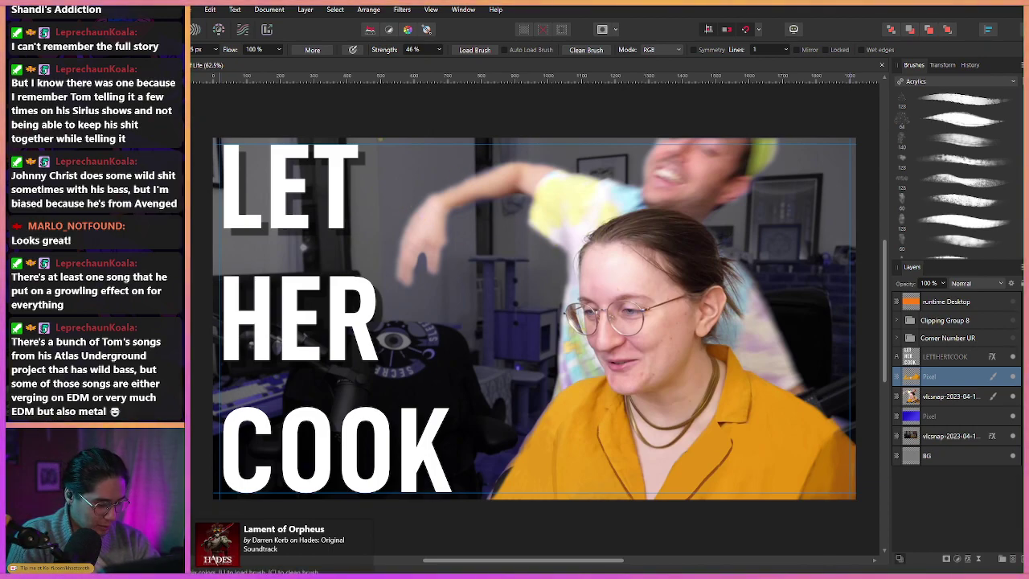
{"action": "left_click_drag", "start_coordinate": [427, 179], "coordinate": [424, 178]}
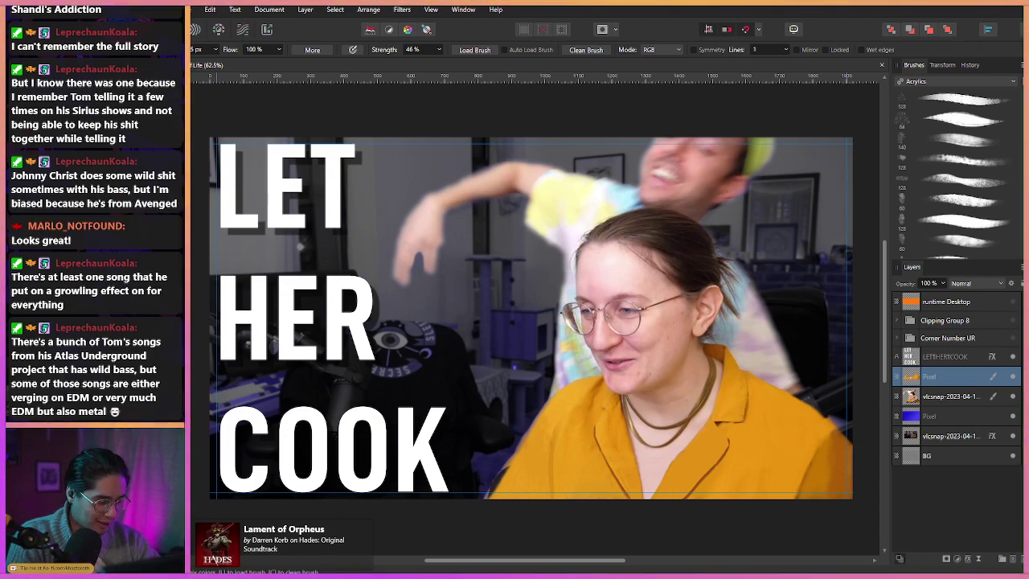
{"action": "key", "text": "space"}
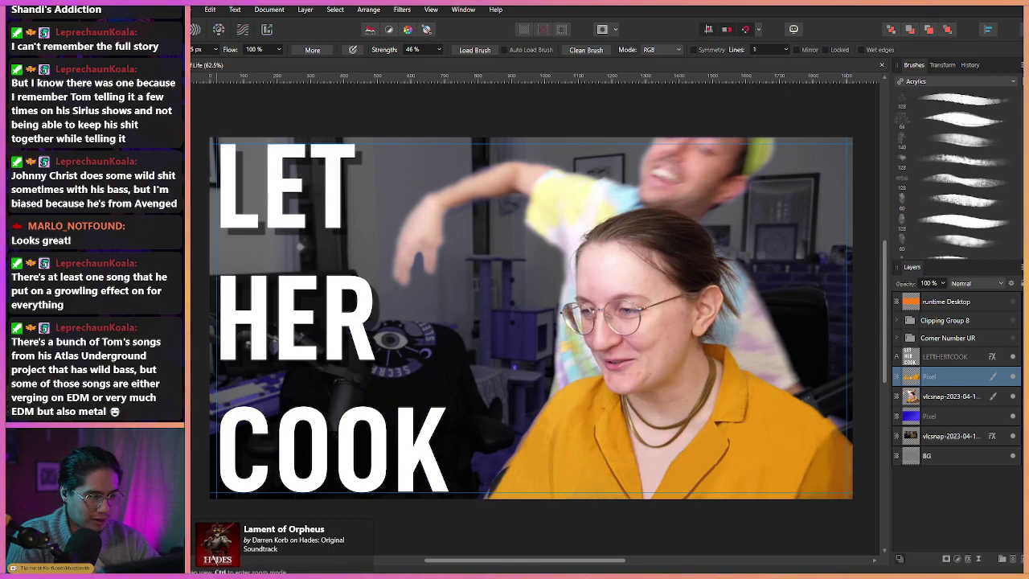
{"action": "left_click_drag", "start_coordinate": [531, 317], "coordinate": [537, 311]}
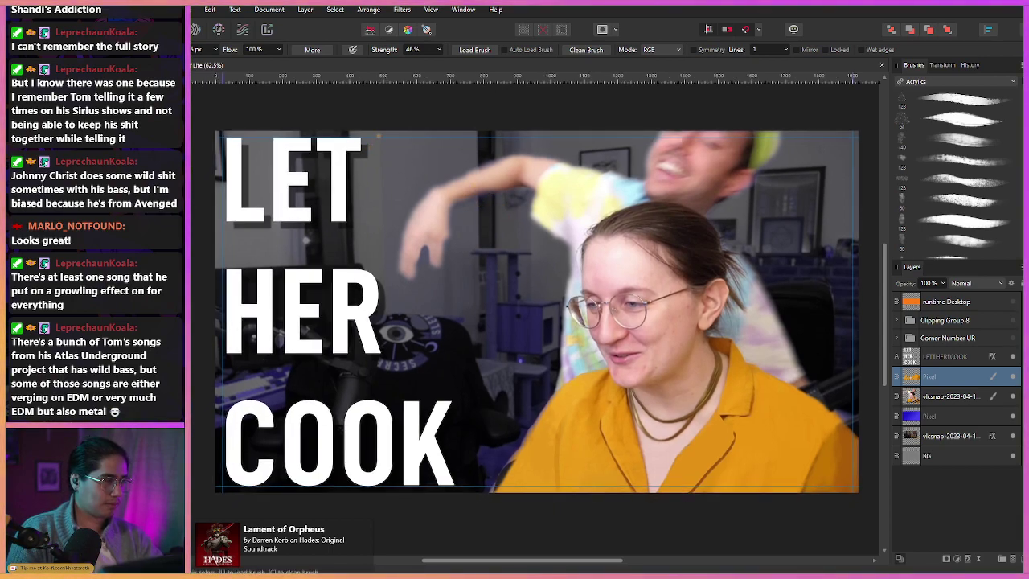
{"action": "mouse_move", "coordinate": [432, 165]}
{"action": "left_mouse_down"}
{"action": "mouse_move", "coordinate": [417, 165]}
{"action": "mouse_move", "coordinate": [428, 164]}
{"action": "left_mouse_up"}
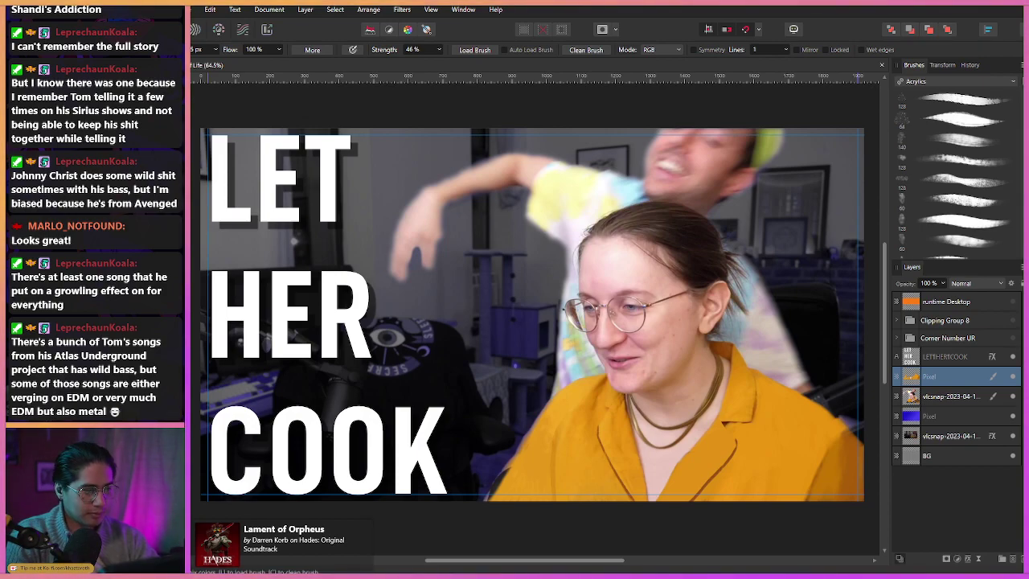
{"action": "key", "text": "space"}
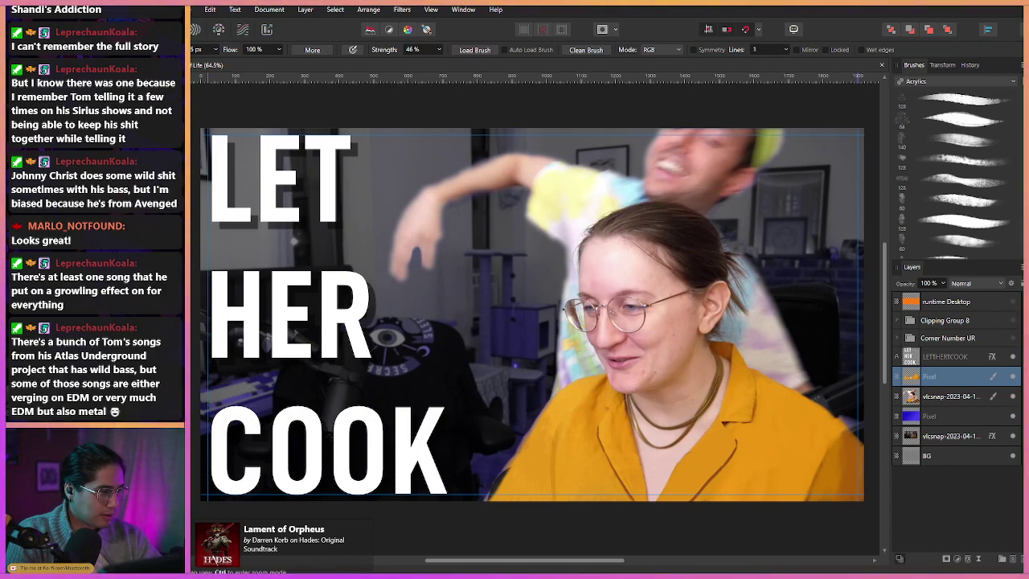
{"action": "left_click_drag", "start_coordinate": [534, 314], "coordinate": [536, 318]}
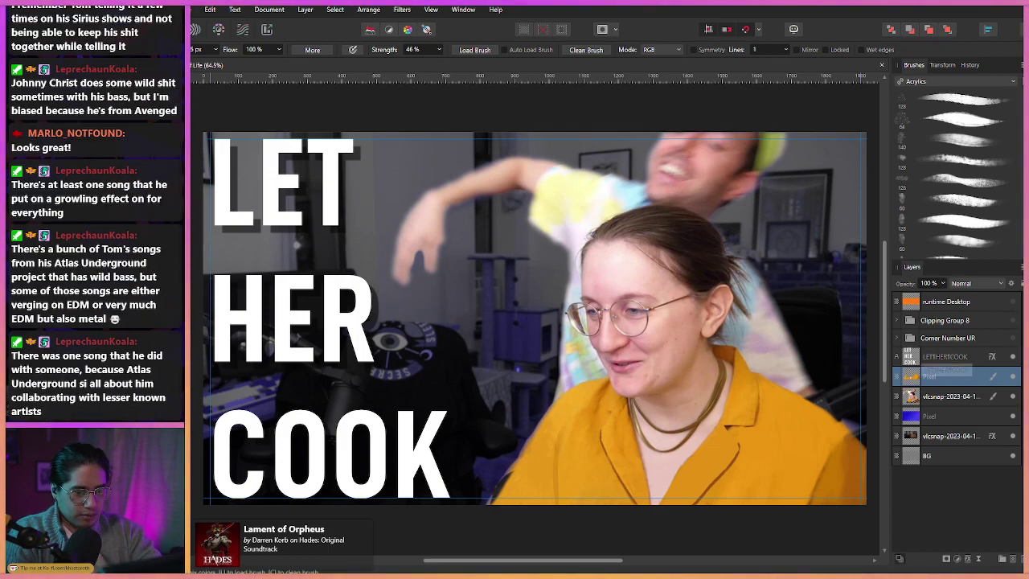
Select the yellow-orange shirt paint layer below the title text and ready the Paint Brush on it.
{"action": "left_click", "coordinate": [946, 357]}
{"action": "key", "text": "v"}
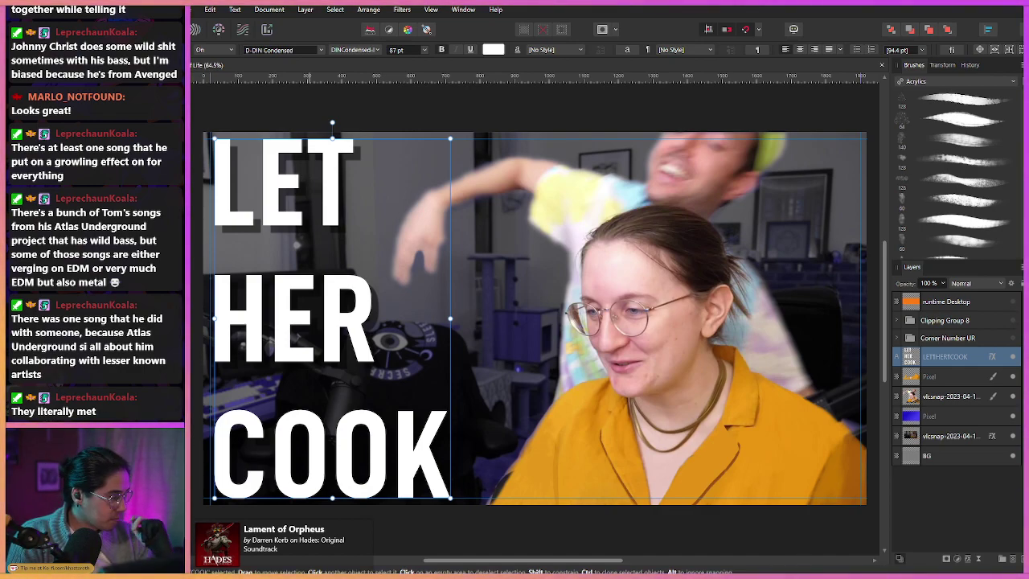
{"action": "left_click", "coordinate": [949, 377]}
{"action": "left_click_drag", "start_coordinate": [692, 338], "coordinate": [562, 325]}
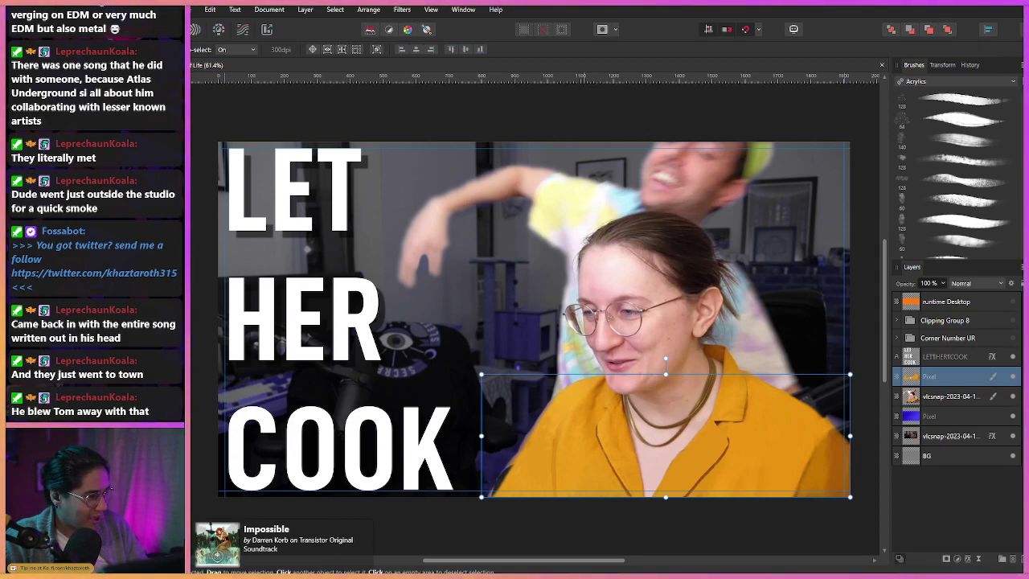
{"action": "mouse_move", "coordinate": [543, 65]}
{"action": "left_mouse_down"}
{"action": "mouse_move", "coordinate": [423, 191]}
{"action": "mouse_move", "coordinate": [500, 156]}
{"action": "mouse_move", "coordinate": [597, 65]}
{"action": "mouse_move", "coordinate": [551, 78]}
{"action": "left_mouse_up"}
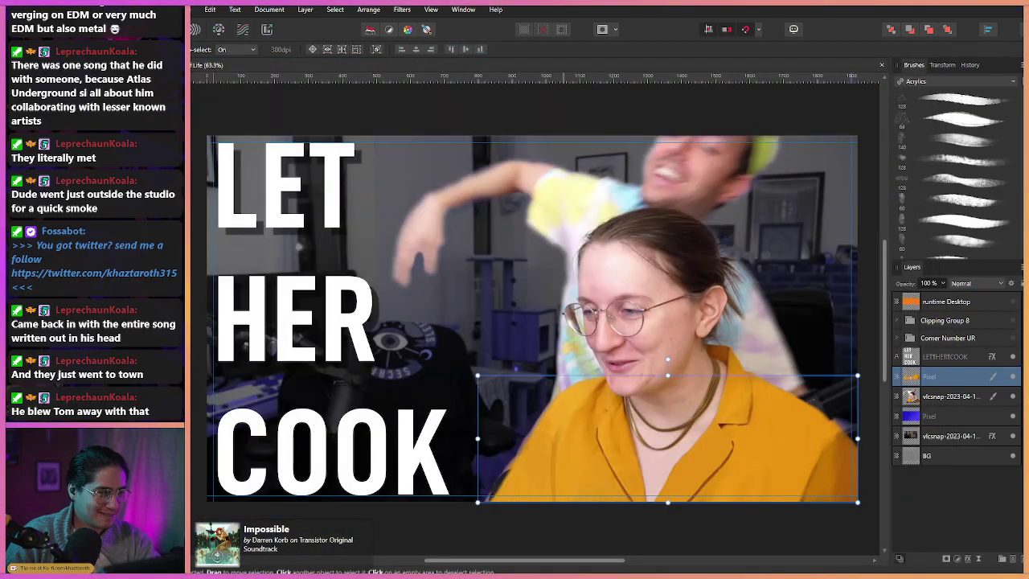
{"action": "key", "text": "b"}
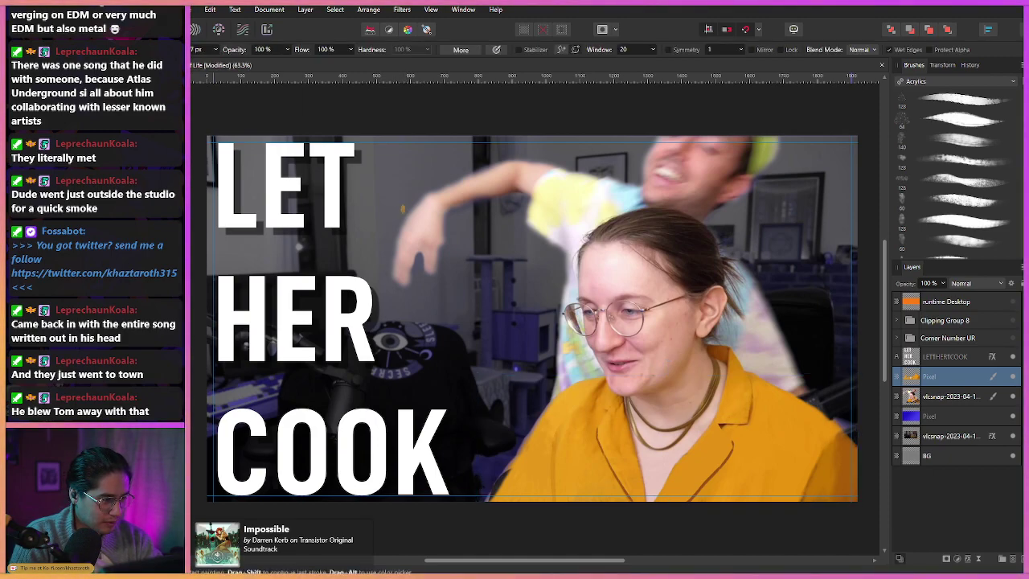
{"action": "mouse_move", "coordinate": [402, 209]}
{"action": "left_mouse_down"}
{"action": "mouse_move", "coordinate": [446, 216]}
{"action": "mouse_move", "coordinate": [364, 187]}
{"action": "left_mouse_up"}
{"action": "mouse_move", "coordinate": [396, 202]}
{"action": "left_mouse_down"}
{"action": "mouse_move", "coordinate": [365, 202]}
{"action": "mouse_move", "coordinate": [439, 213]}
{"action": "mouse_move", "coordinate": [382, 211]}
{"action": "mouse_move", "coordinate": [395, 220]}
{"action": "left_mouse_up"}
{"action": "scroll", "coordinate": [558, 193], "scroll_direction": "up", "scroll_amount": 2}
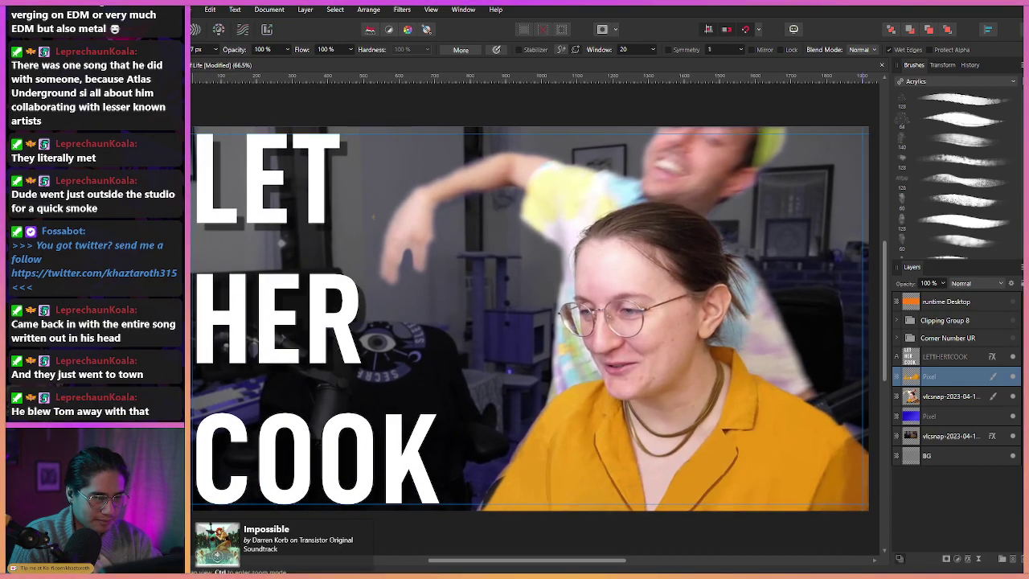
{"action": "scroll", "coordinate": [631, 302], "scroll_direction": "up", "scroll_amount": 1}
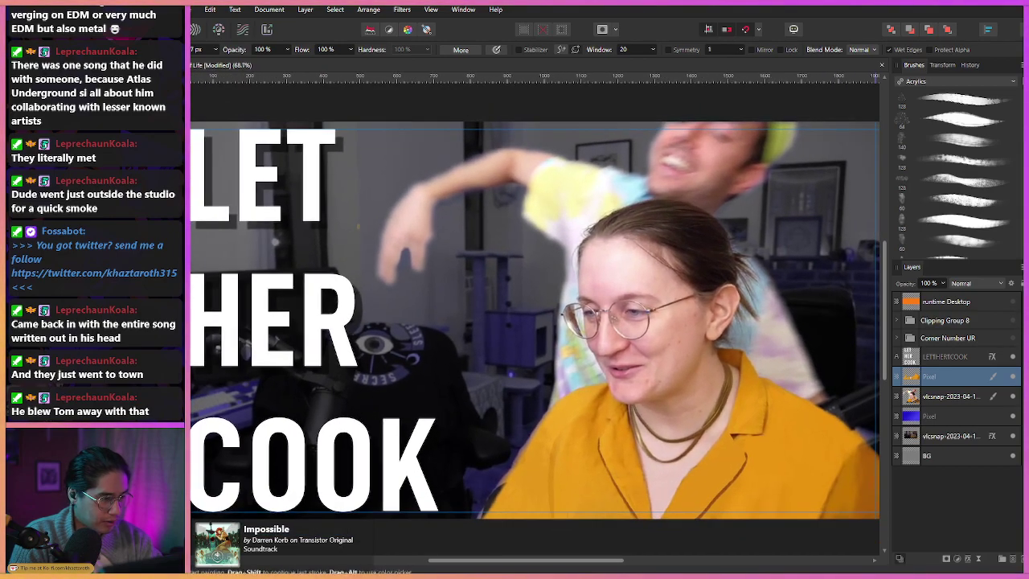
Save the thumbnail document in its current state.
{"action": "scroll", "coordinate": [450, 209], "scroll_direction": "down", "scroll_amount": 1}
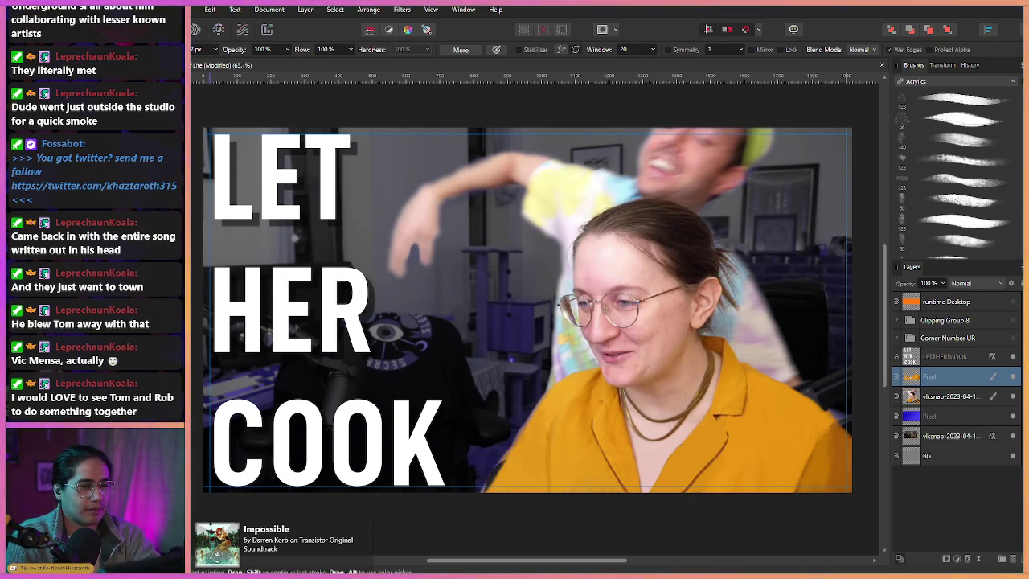
{"action": "key", "text": "space"}
{"action": "left_click_drag", "start_coordinate": [527, 309], "coordinate": [524, 314]}
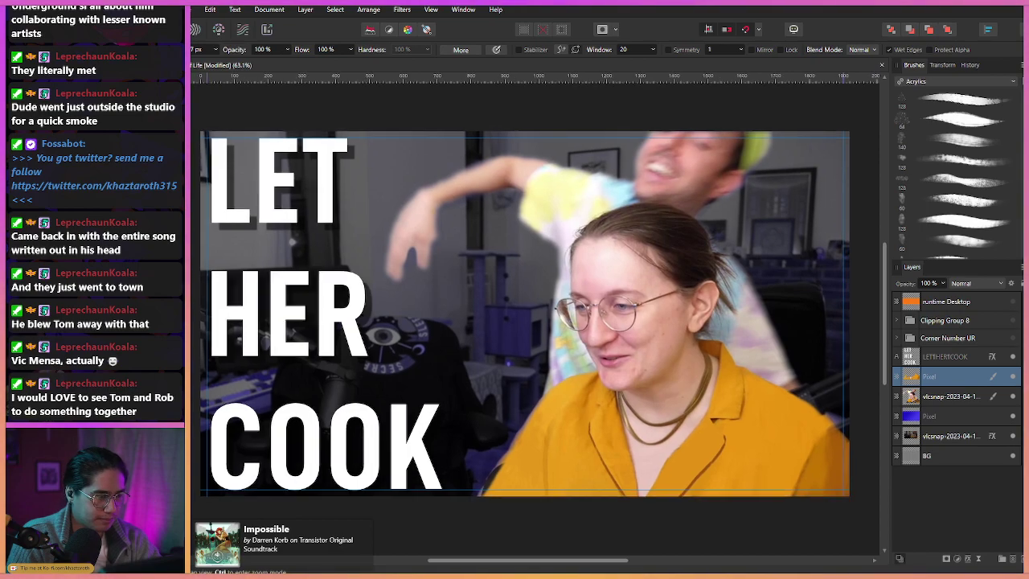
{"action": "key", "text": "ctrl+s"}
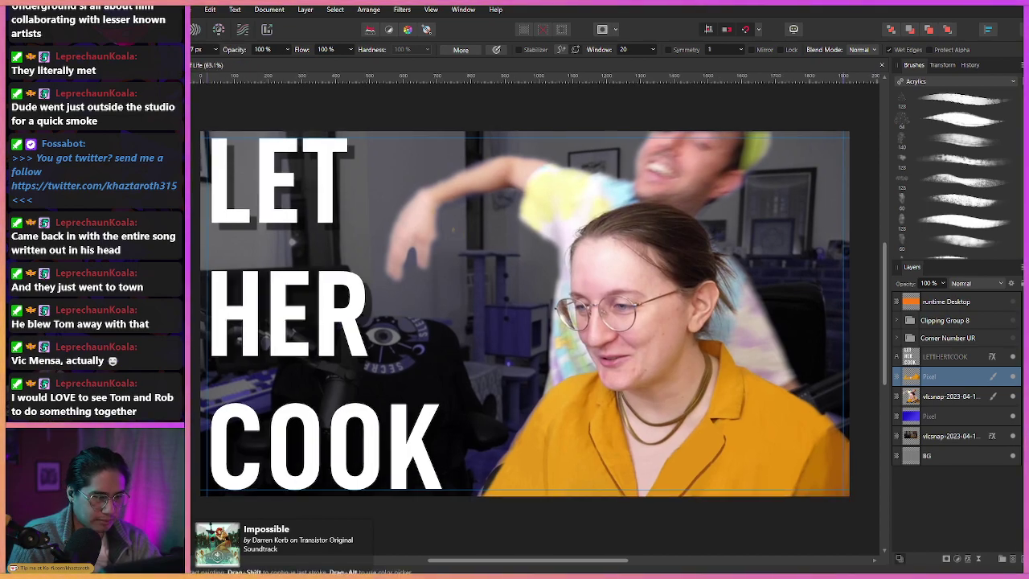
Export the whole thumbnail as a 1920 × 1080 px JPEG with the High quality preset at quality 85, and save the document.
{"action": "key", "text": "space"}
{"action": "left_click_drag", "start_coordinate": [292, 241], "coordinate": [307, 246]}
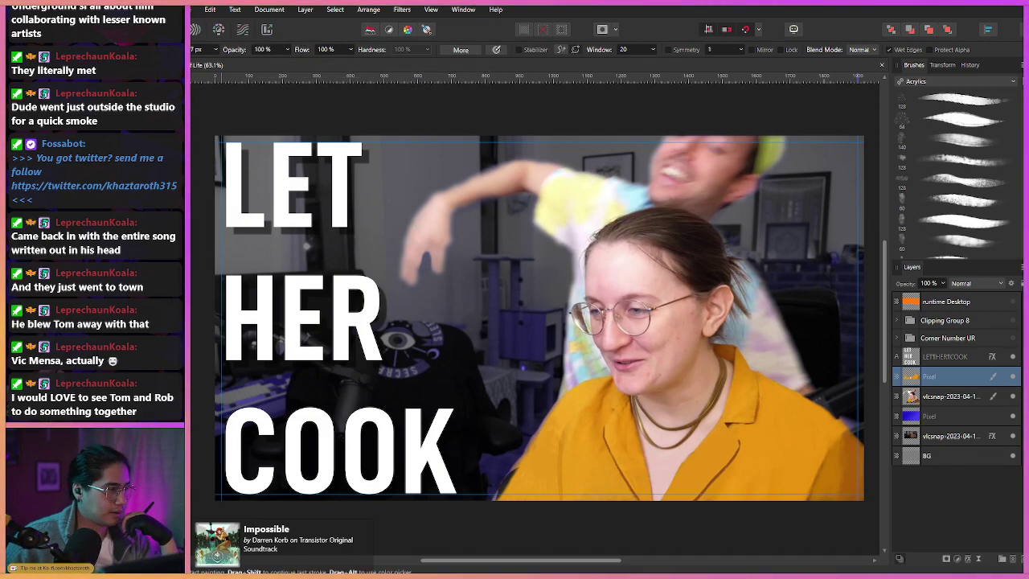
{"action": "left_click", "coordinate": [193, 9]}
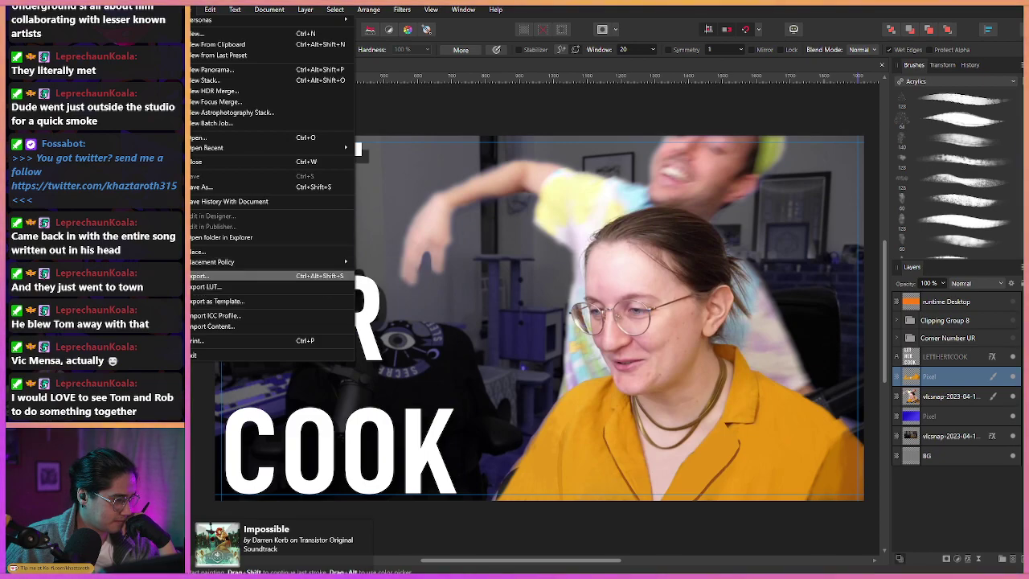
{"action": "left_click", "coordinate": [201, 276]}
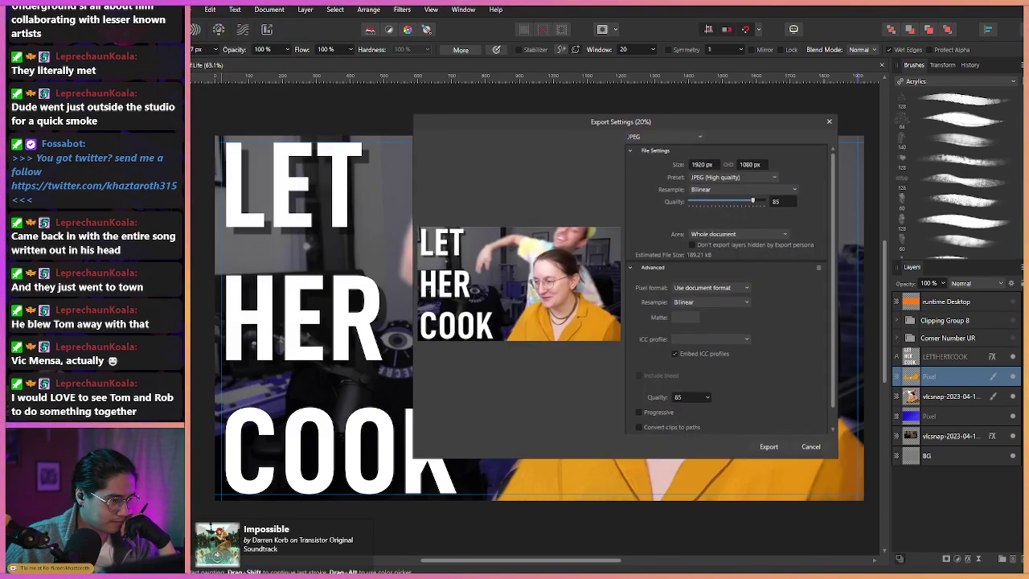
{"action": "left_click", "coordinate": [770, 448]}
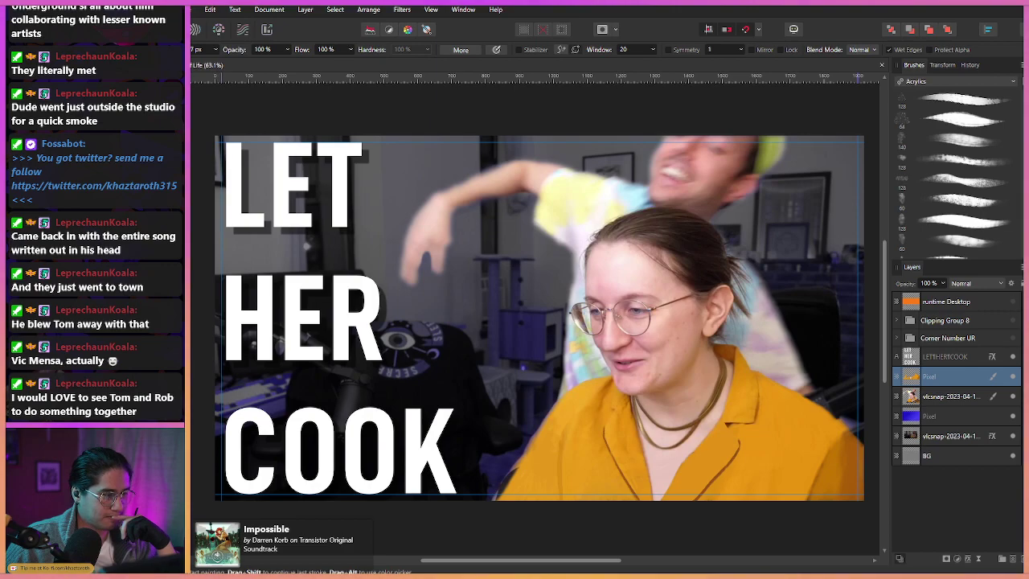
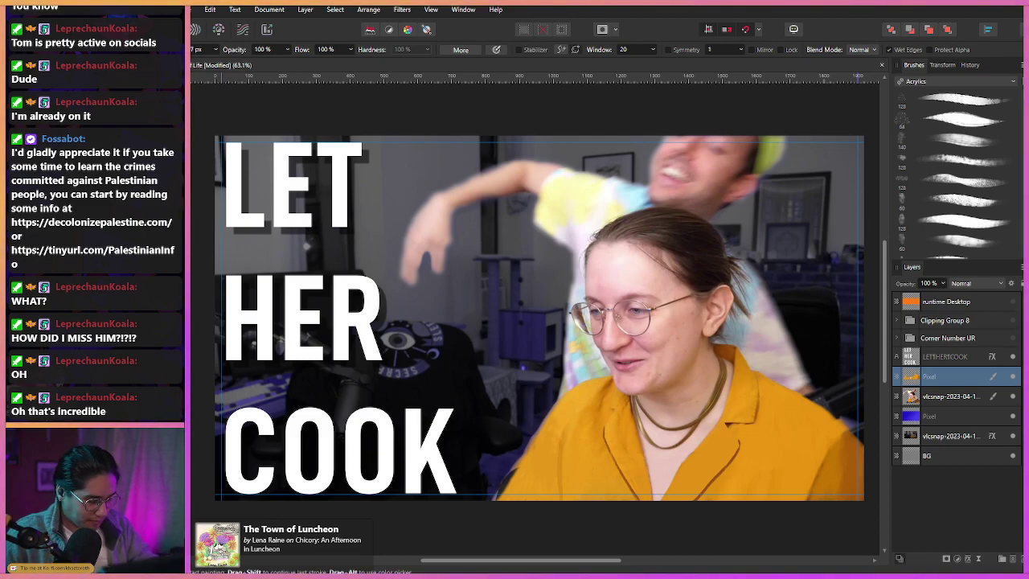
{"action": "key", "text": "ctrl+s"}
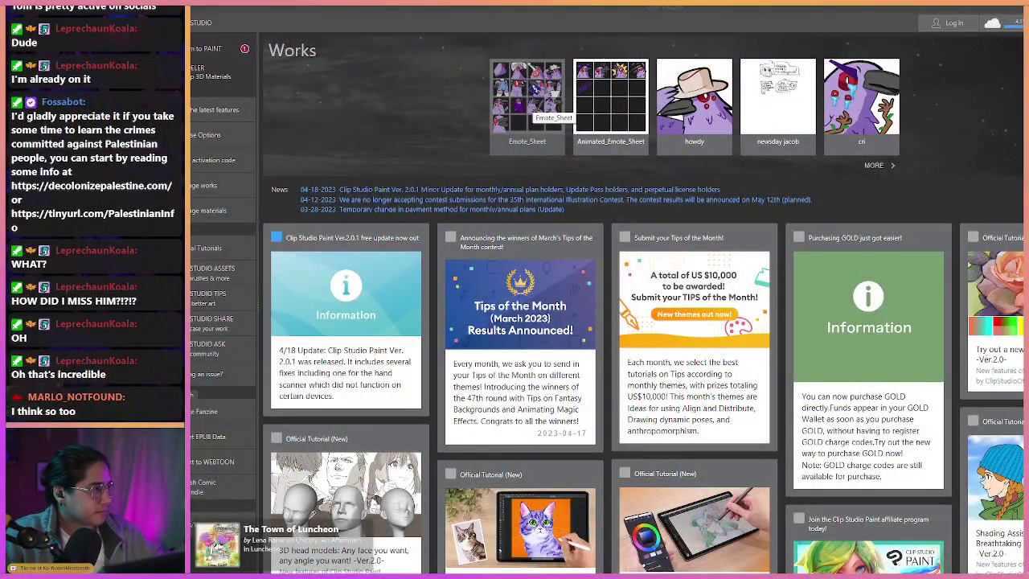
Switch to Clip Studio and open the Emote_Sheet work from the recent works for editing.
{"action": "left_click", "coordinate": [547, 106]}
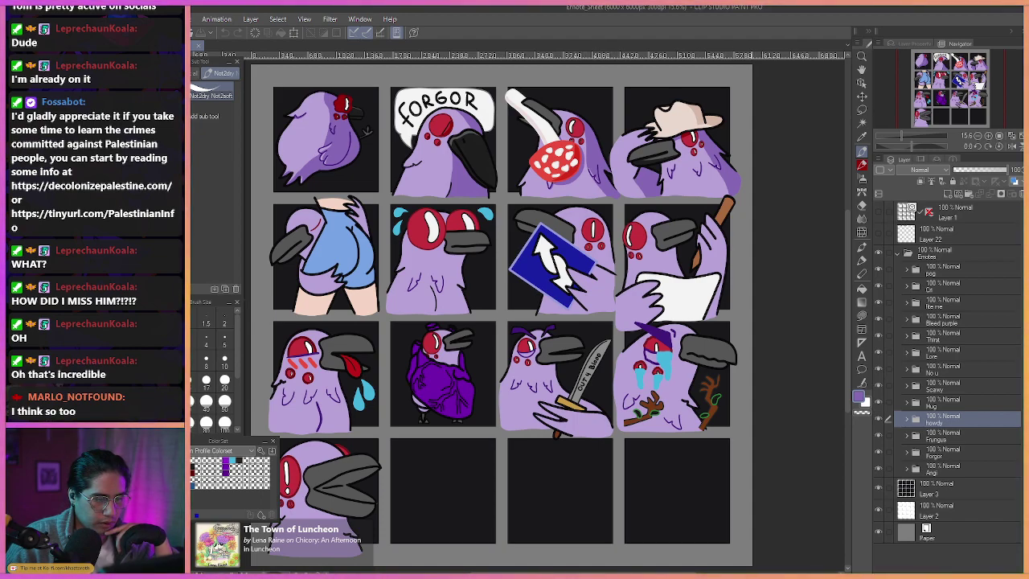
{"action": "left_click_drag", "start_coordinate": [563, 321], "coordinate": [624, 307]}
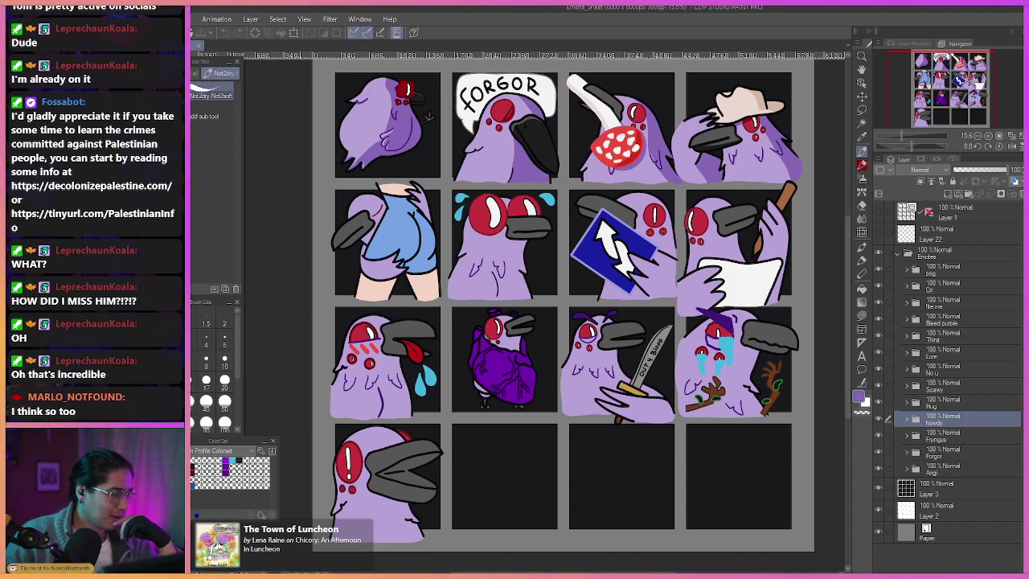
Enlarge the Raven Profile Colorset palette over the emote sheet and briefly show Layer 22 to compare its colour swatches.
{"action": "left_click_drag", "start_coordinate": [233, 441], "coordinate": [567, 133]}
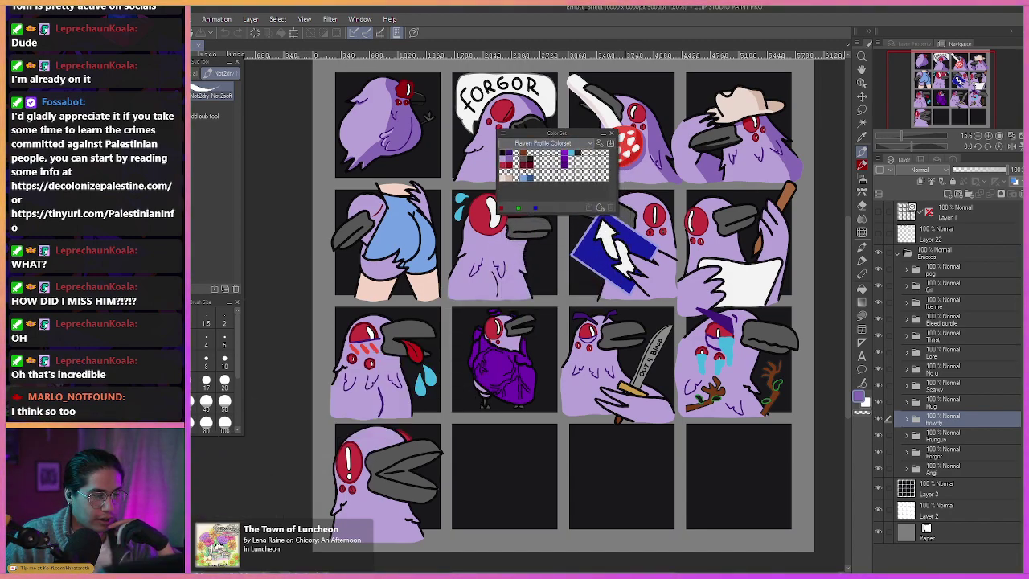
{"action": "left_click_drag", "start_coordinate": [615, 214], "coordinate": [761, 307]}
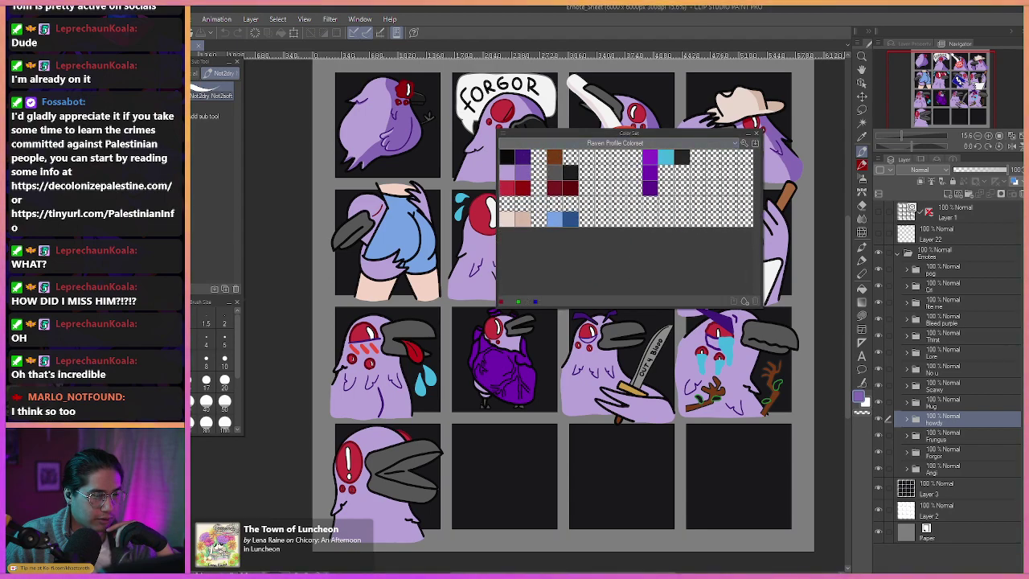
{"action": "left_click_drag", "start_coordinate": [619, 133], "coordinate": [575, 135]}
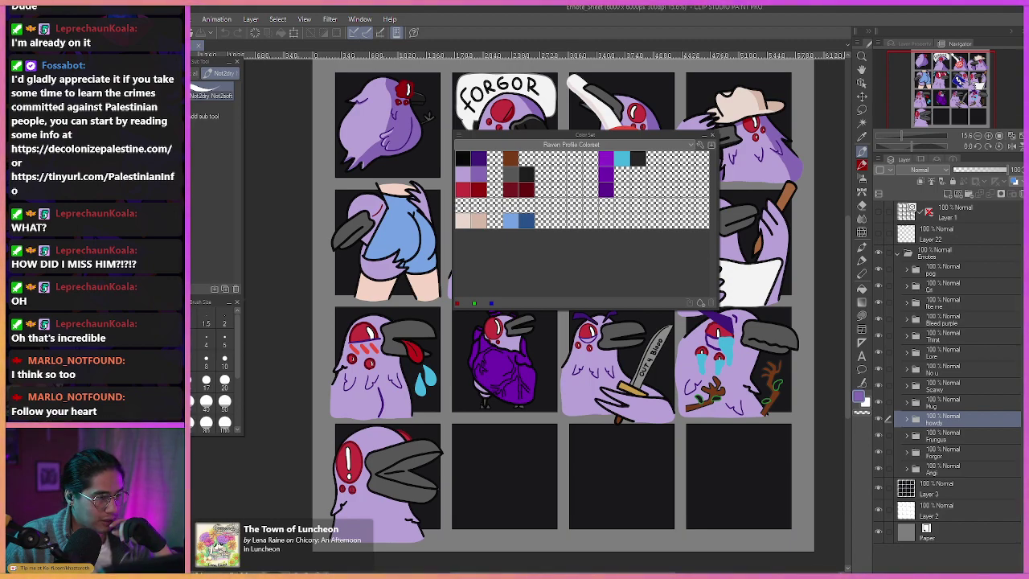
{"action": "left_click", "coordinate": [879, 234]}
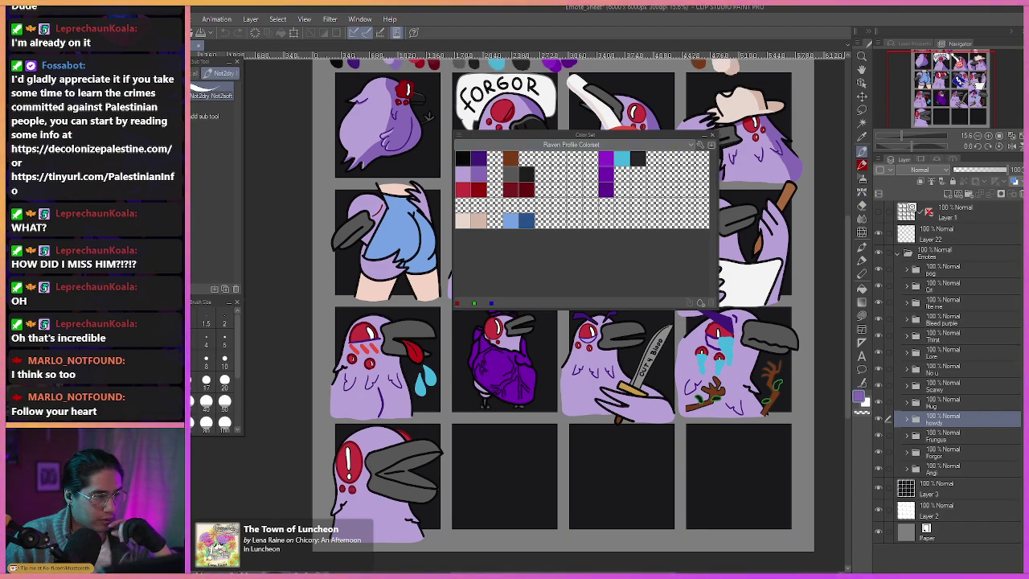
{"action": "left_click", "coordinate": [879, 234]}
{"action": "left_click_drag", "start_coordinate": [611, 135], "coordinate": [607, 152]}
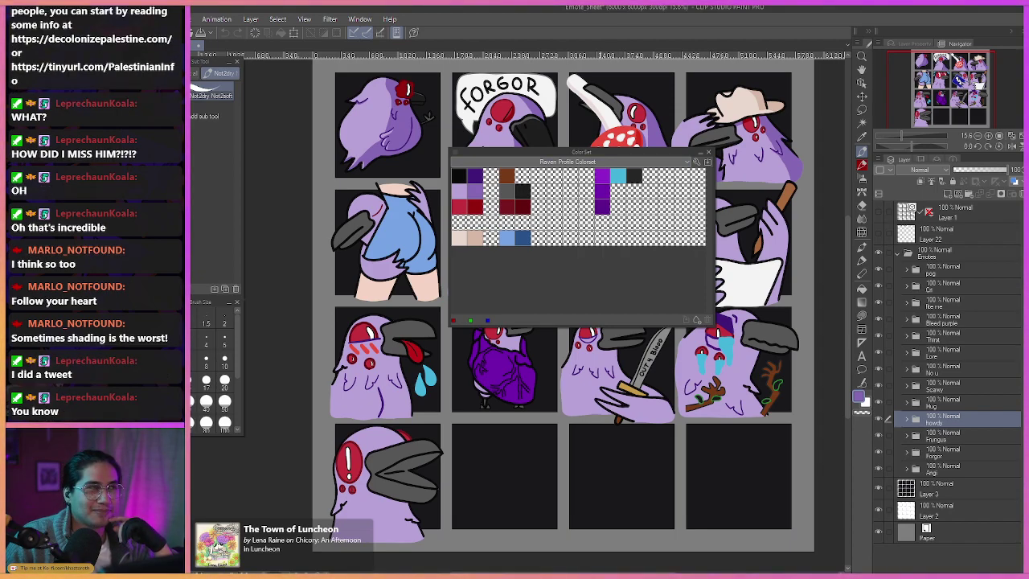
Close the floating Color Set palette to uncover the emote sheet.
{"action": "key", "text": "alt+Tab"}
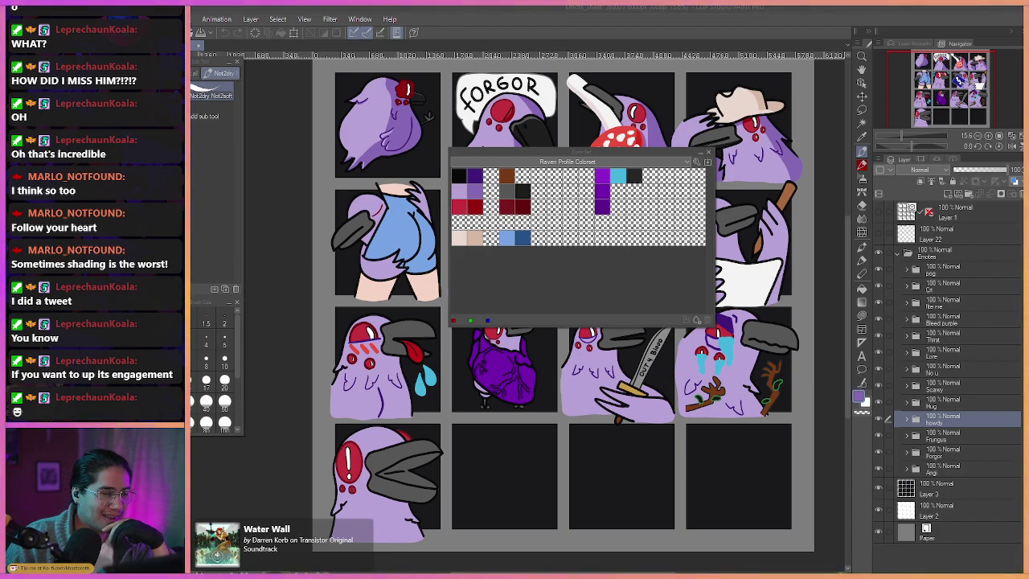
{"action": "left_click_drag", "start_coordinate": [581, 152], "coordinate": [564, 164]}
{"action": "left_click", "coordinate": [691, 164]}
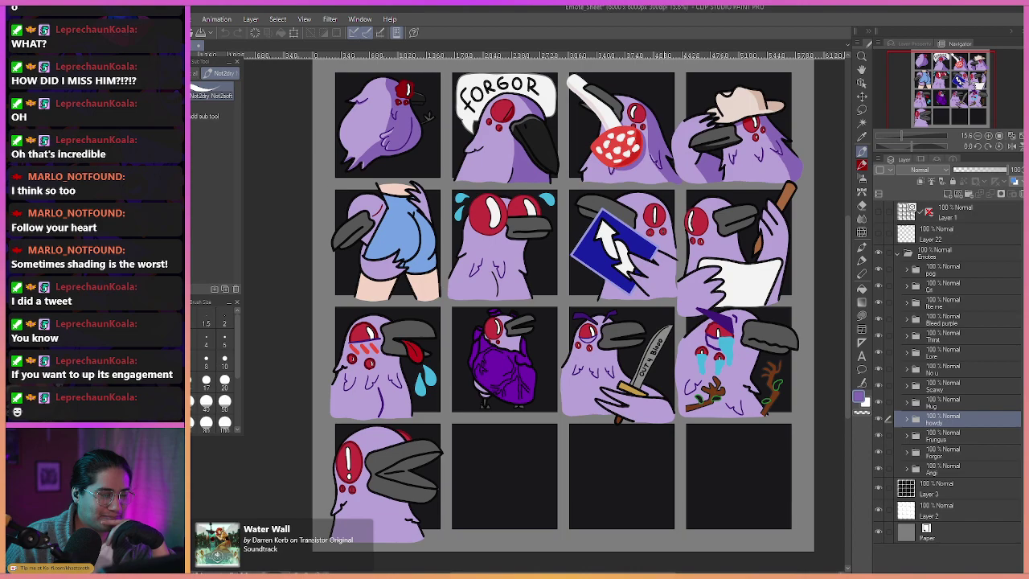